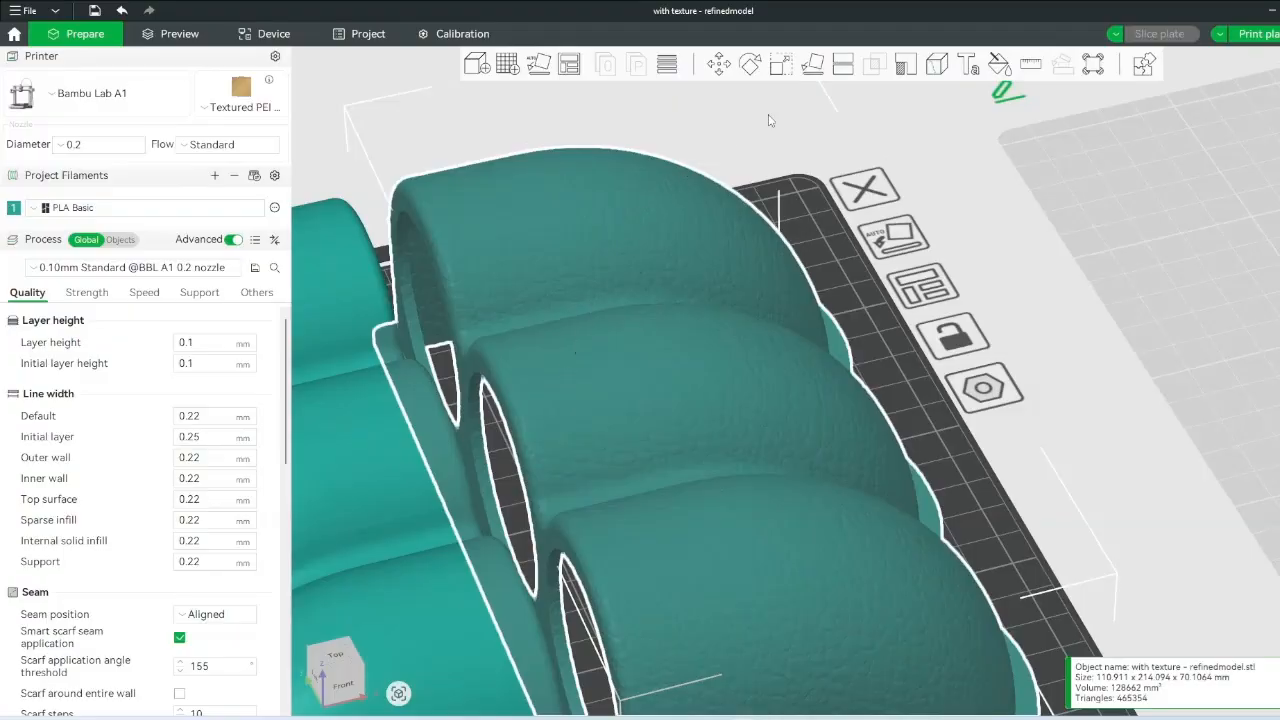
- Zoom and orbit for a close look at the textured pod's domes from above
right_drag(800, 360, 946, 323)
scroll(895, 231, up, 2)
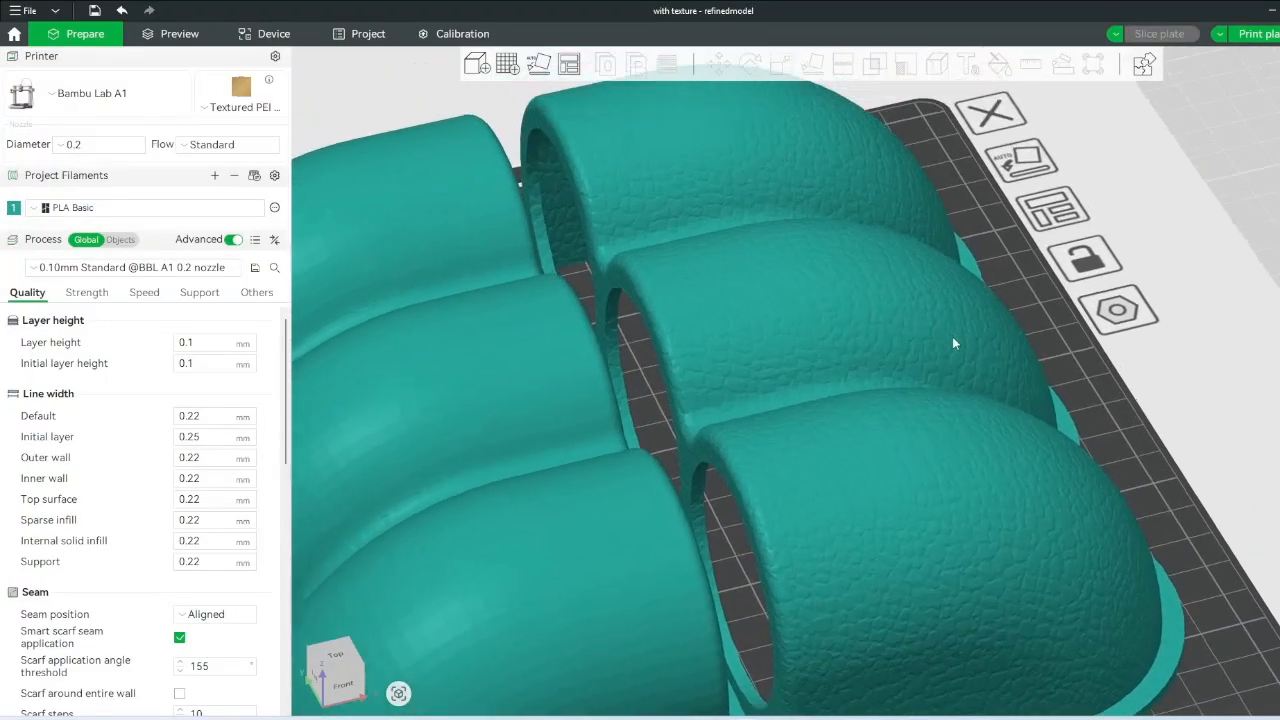
scroll(945, 326, up, 3)
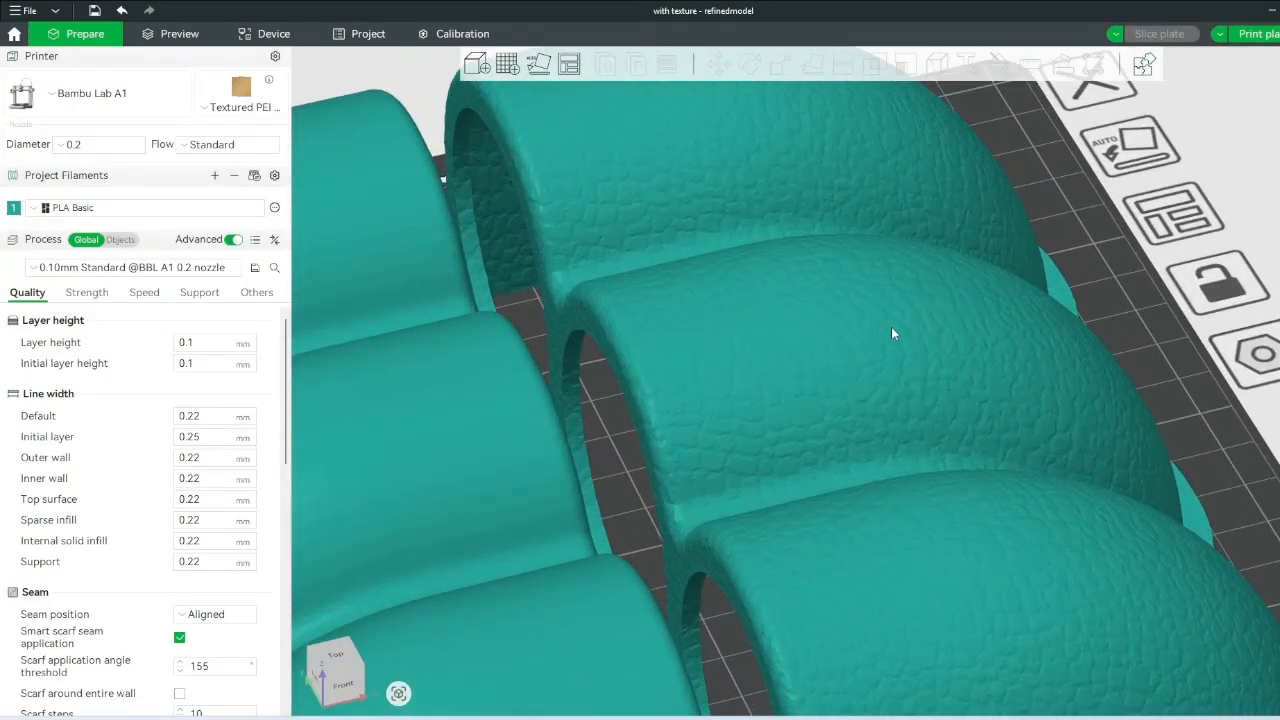
scroll(891, 327, down, 3)
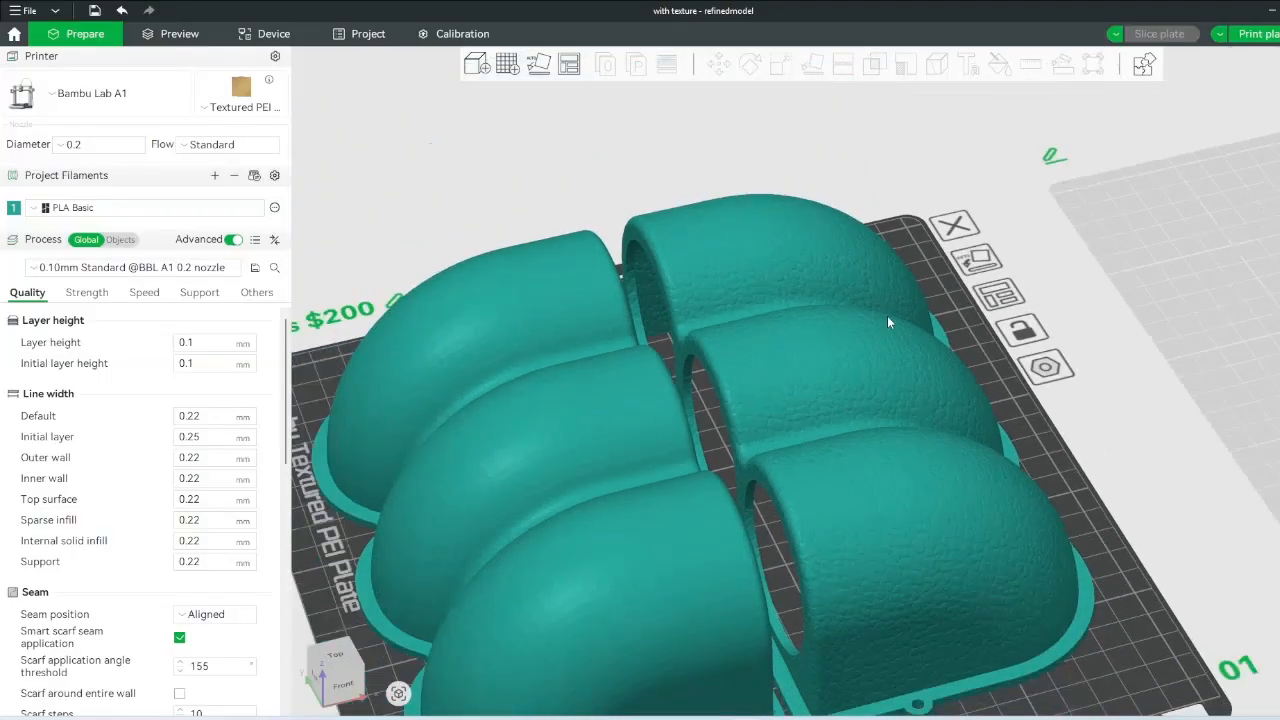
scroll(842, 175, down, 1)
drag(840, 183, 864, 171)
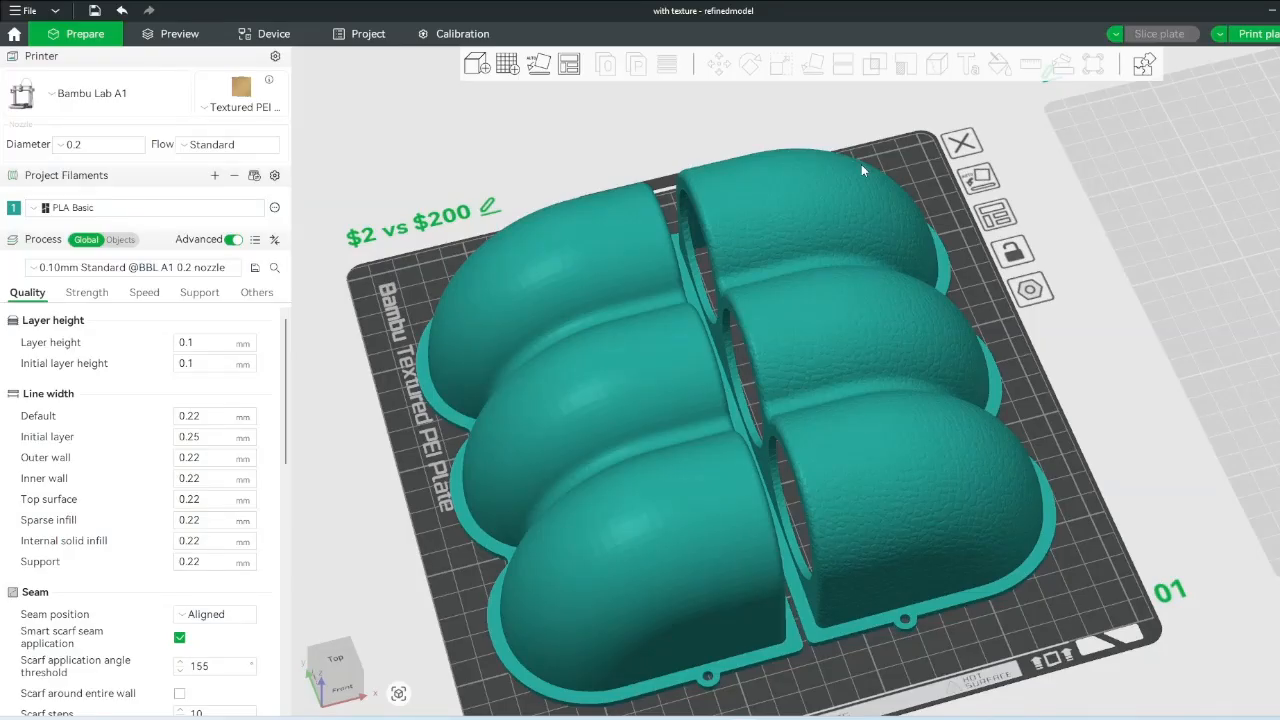
- Select the smooth left pod and check the 'Car gauge pod mount' Printables page
click(657, 365)
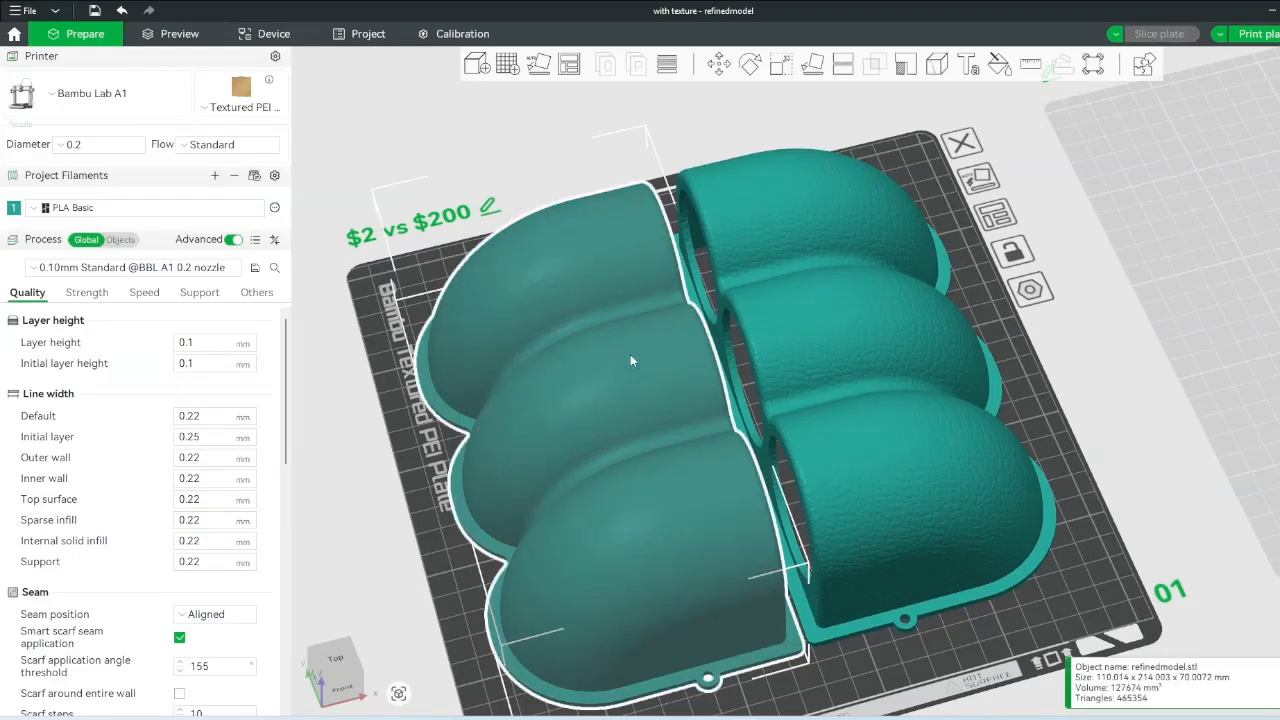
click(673, 164)
click(634, 269)
drag(440, 60, 530, 3)
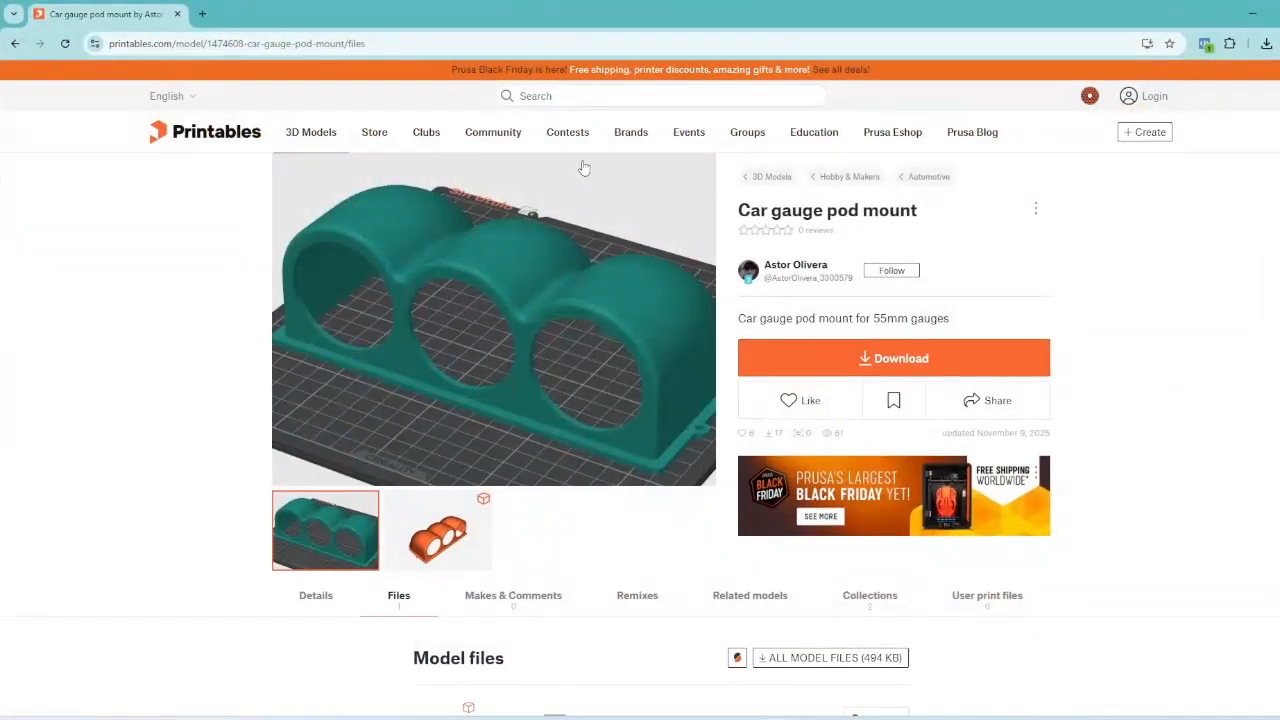
drag(740, 211, 934, 217)
click(945, 212)
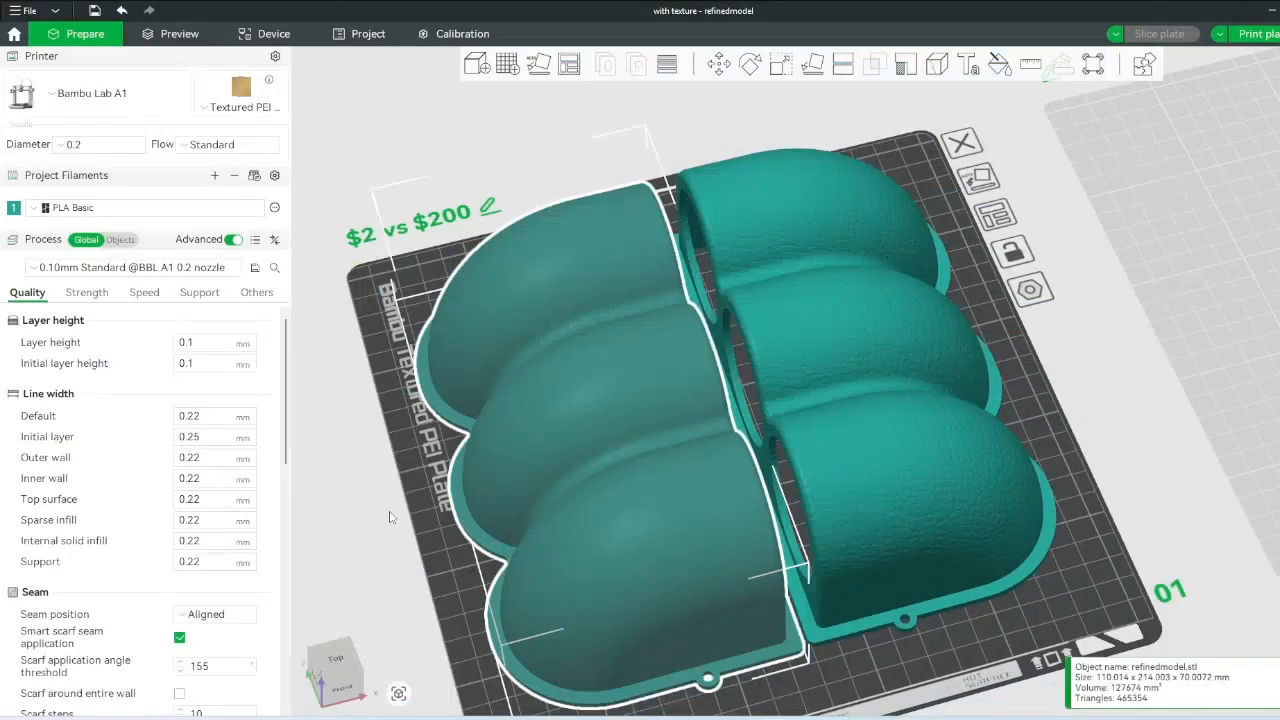
- Select the smooth and textured pods in turn to compare them, then switch to Blender
click(588, 131)
drag(588, 134, 583, 117)
click(625, 231)
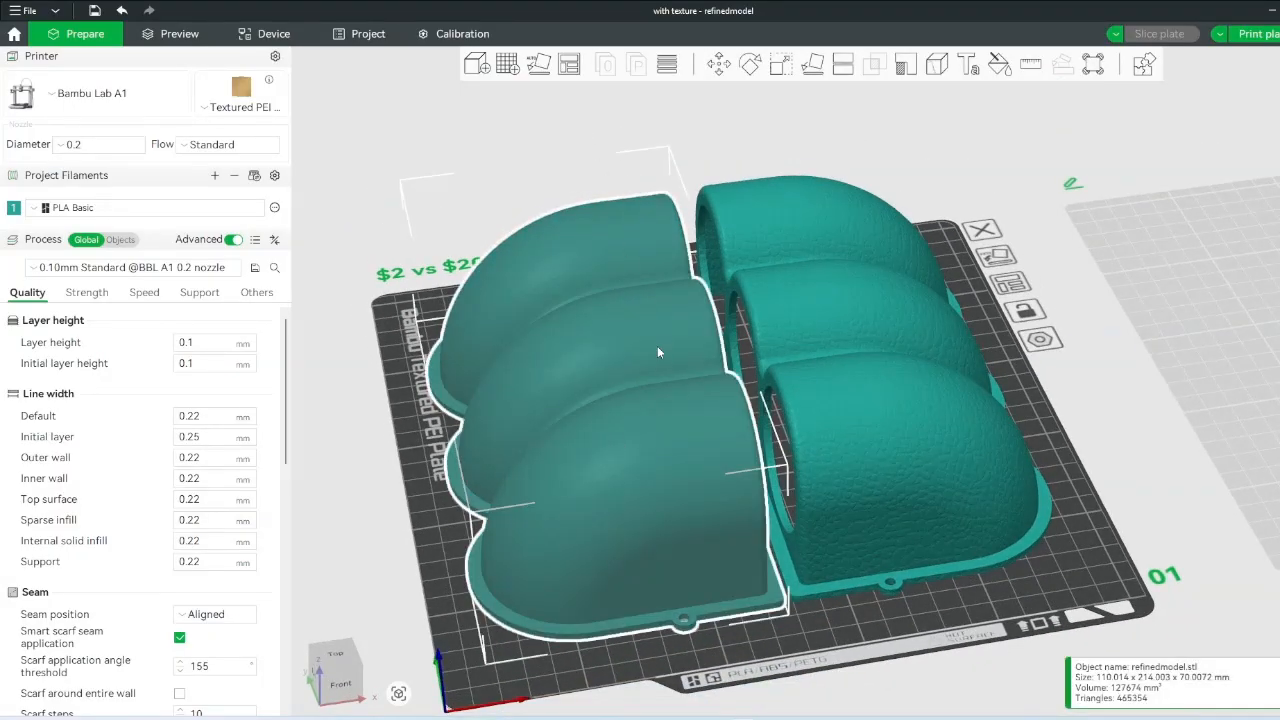
click(807, 306)
click(895, 132)
drag(895, 132, 896, 148)
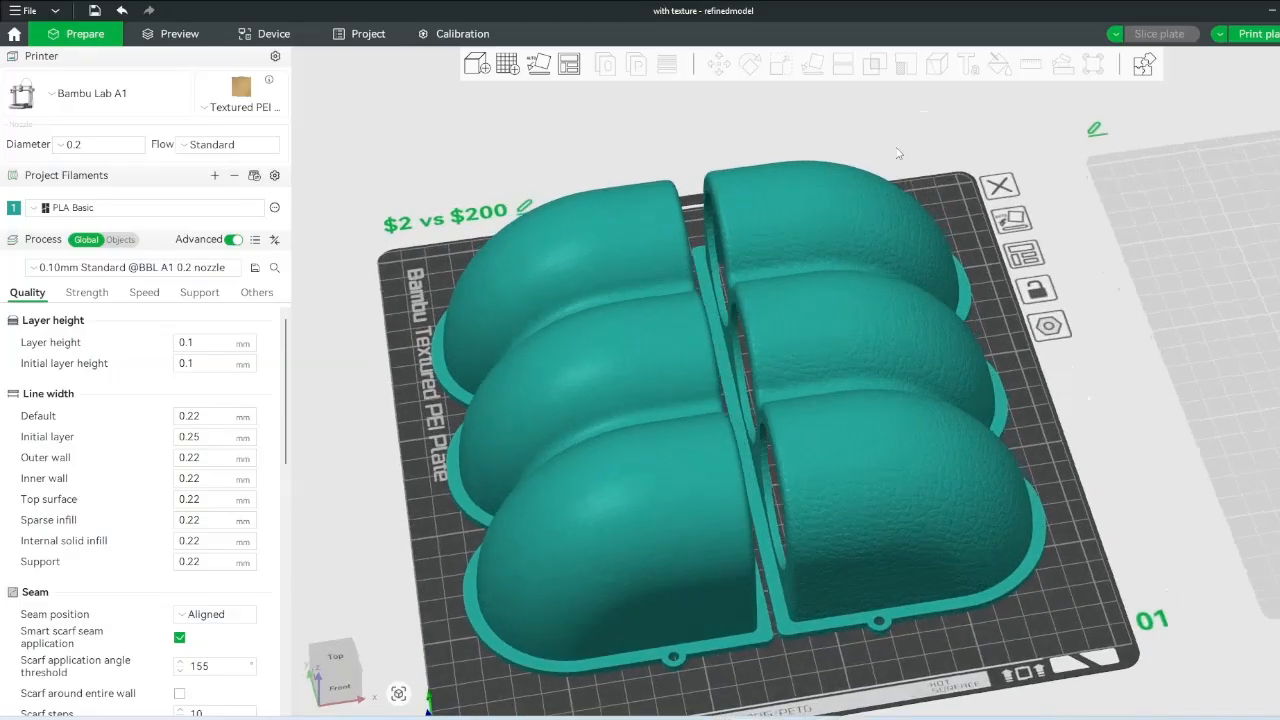
click(881, 253)
click(965, 118)
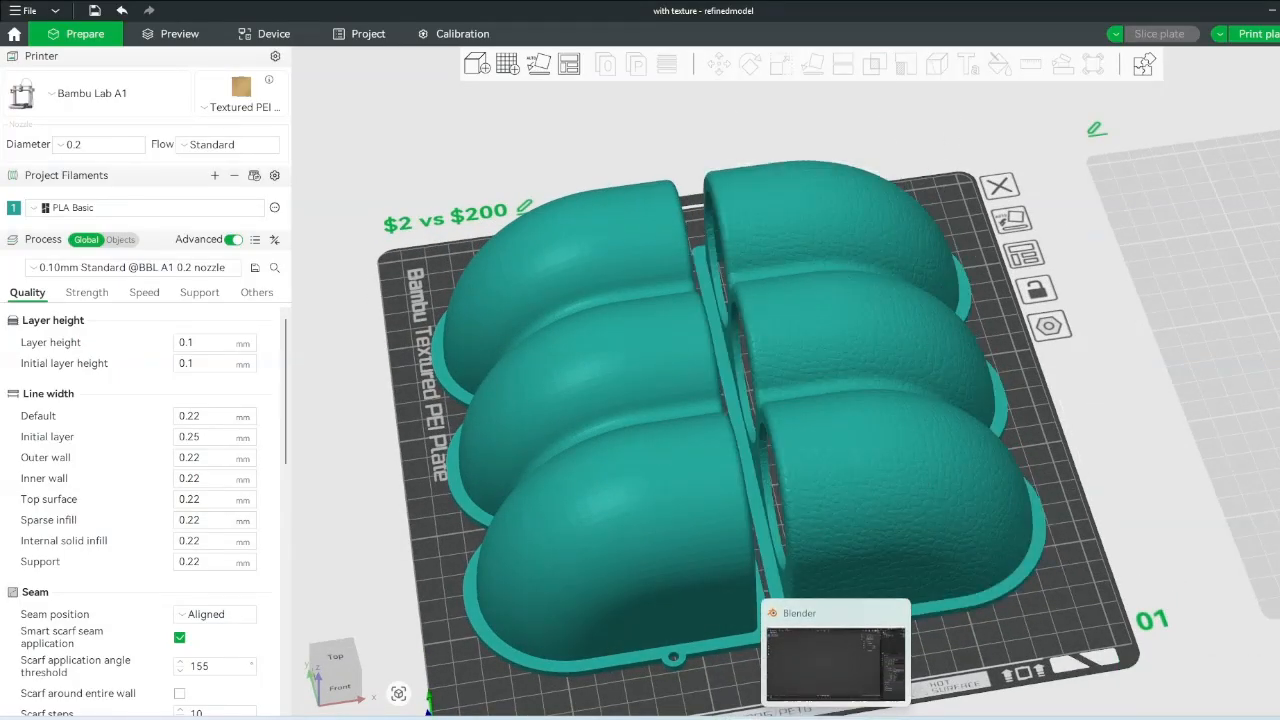
click(836, 717)
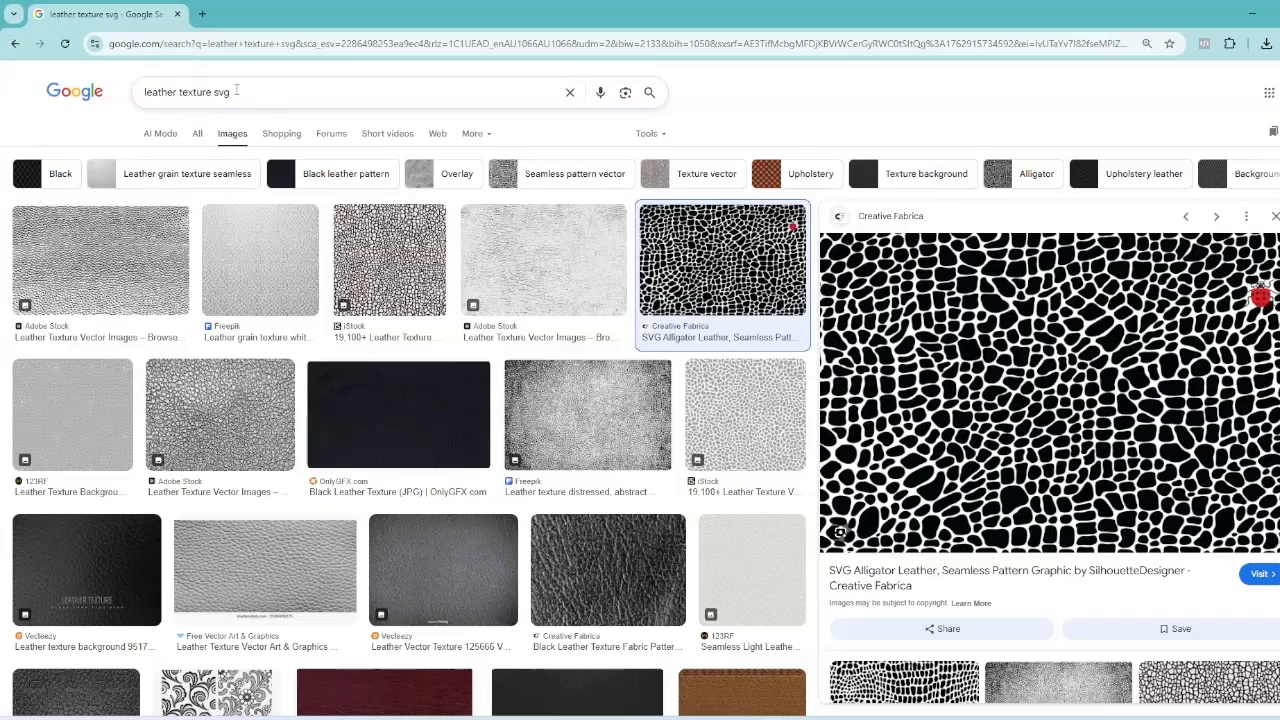
- Preview the iStock, Adobe Stock and Freepik leather textures, settling on Creative Fabrica's alligator pattern
drag(318, 91, 34, 88)
click(254, 80)
click(265, 91)
click(306, 72)
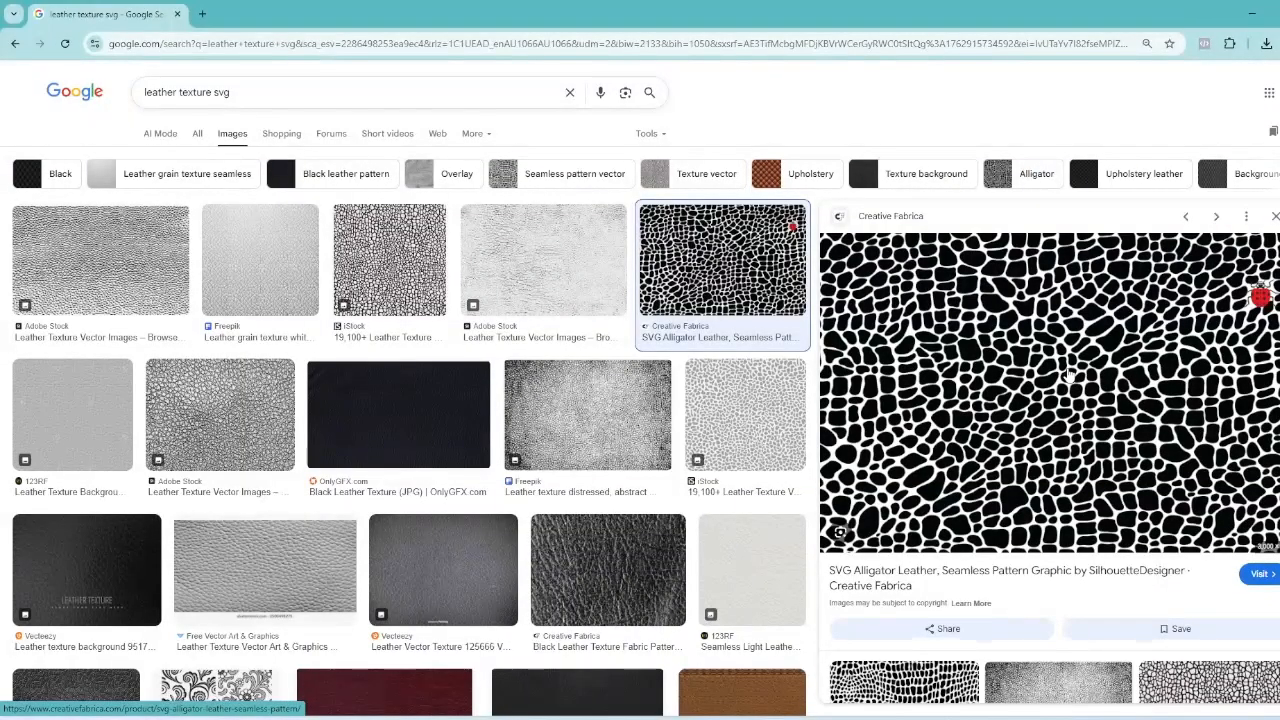
click(406, 268)
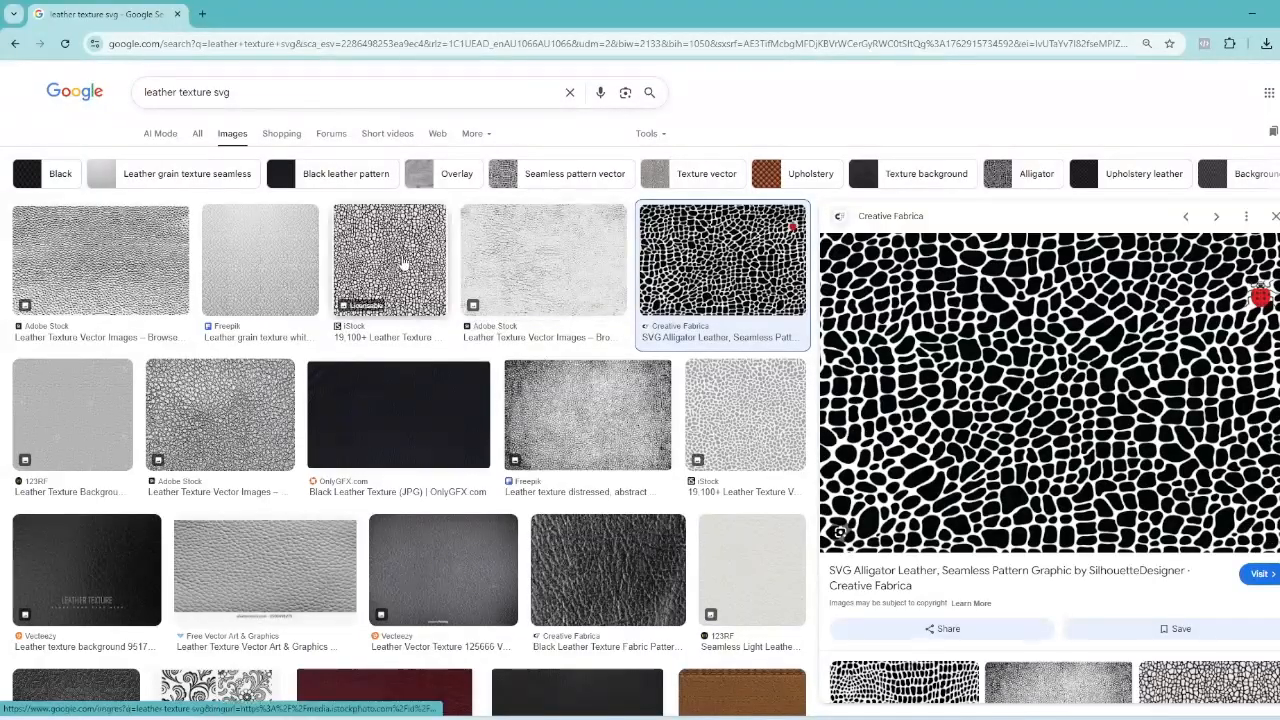
click(540, 275)
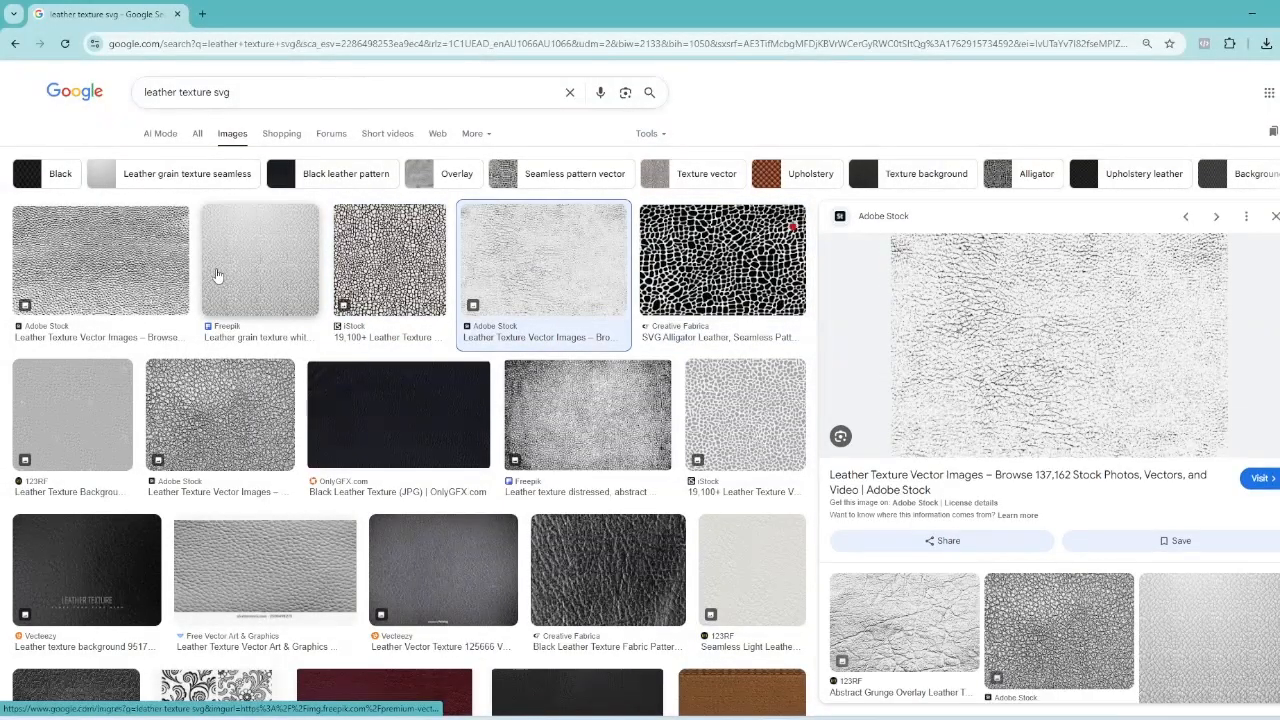
click(222, 277)
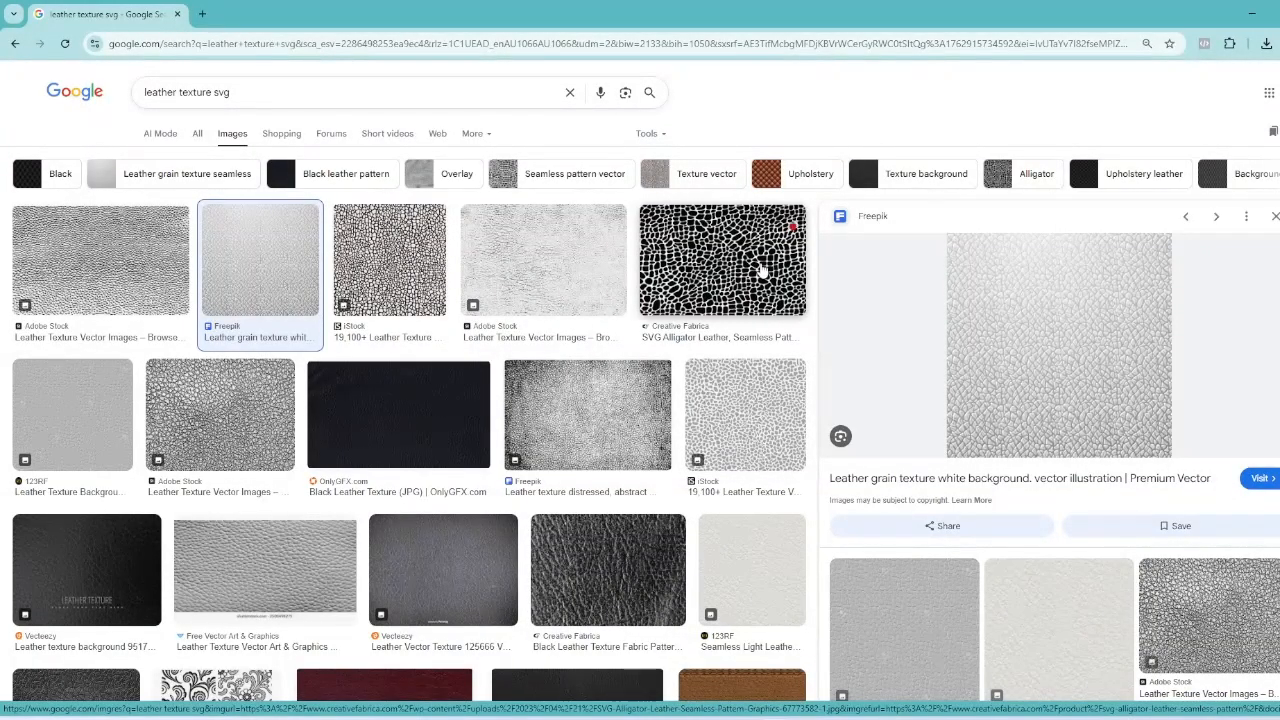
click(762, 270)
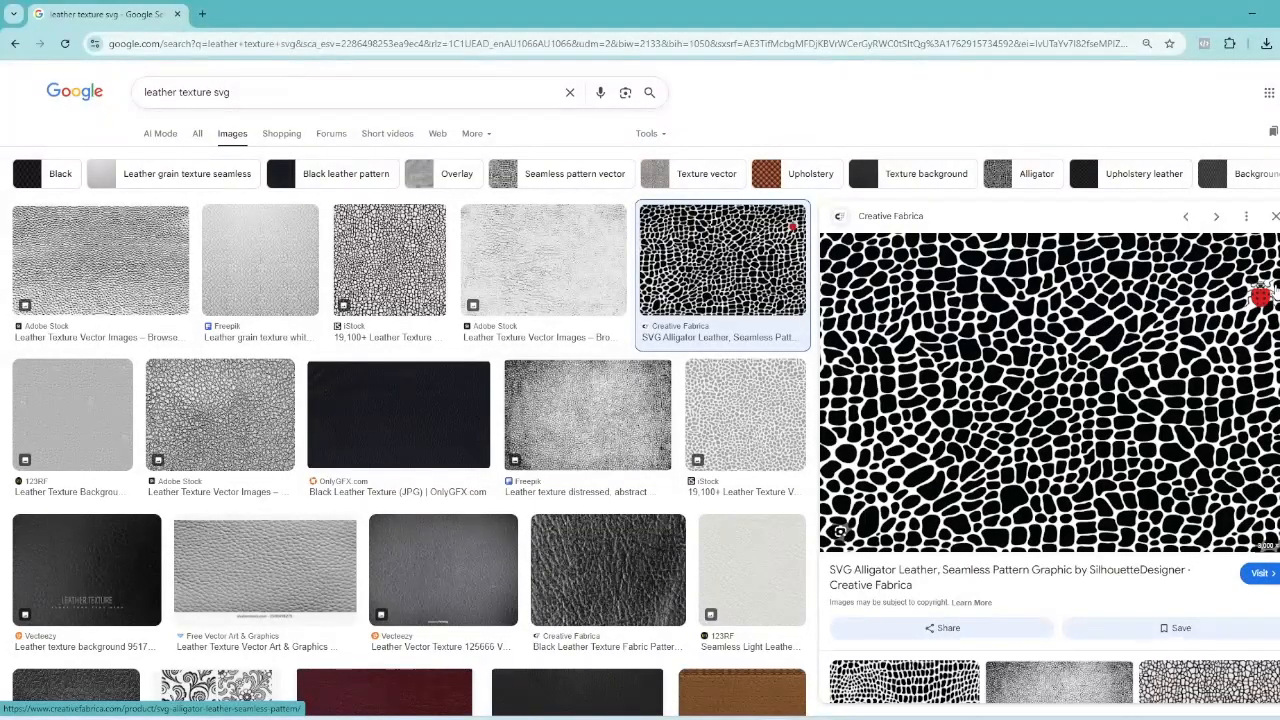
- Save the alligator leather image into Downloads as 'raw texture image'
right_click(1076, 368)
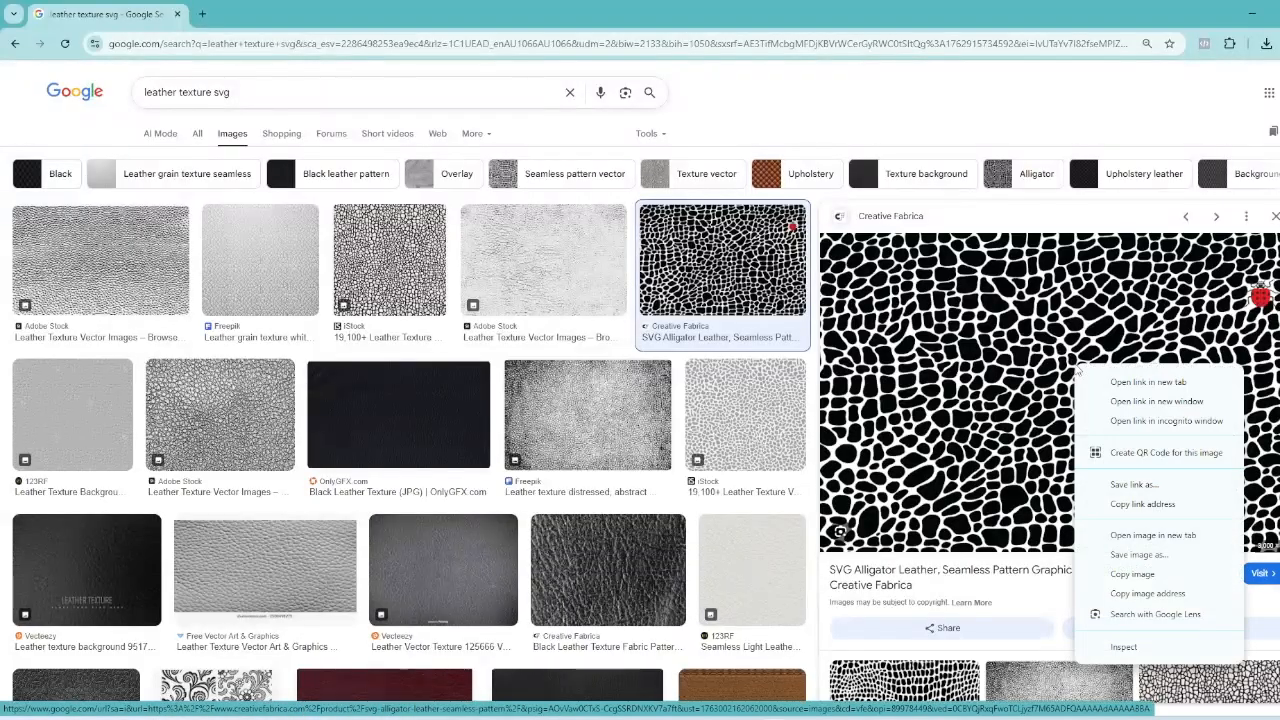
click(1139, 554)
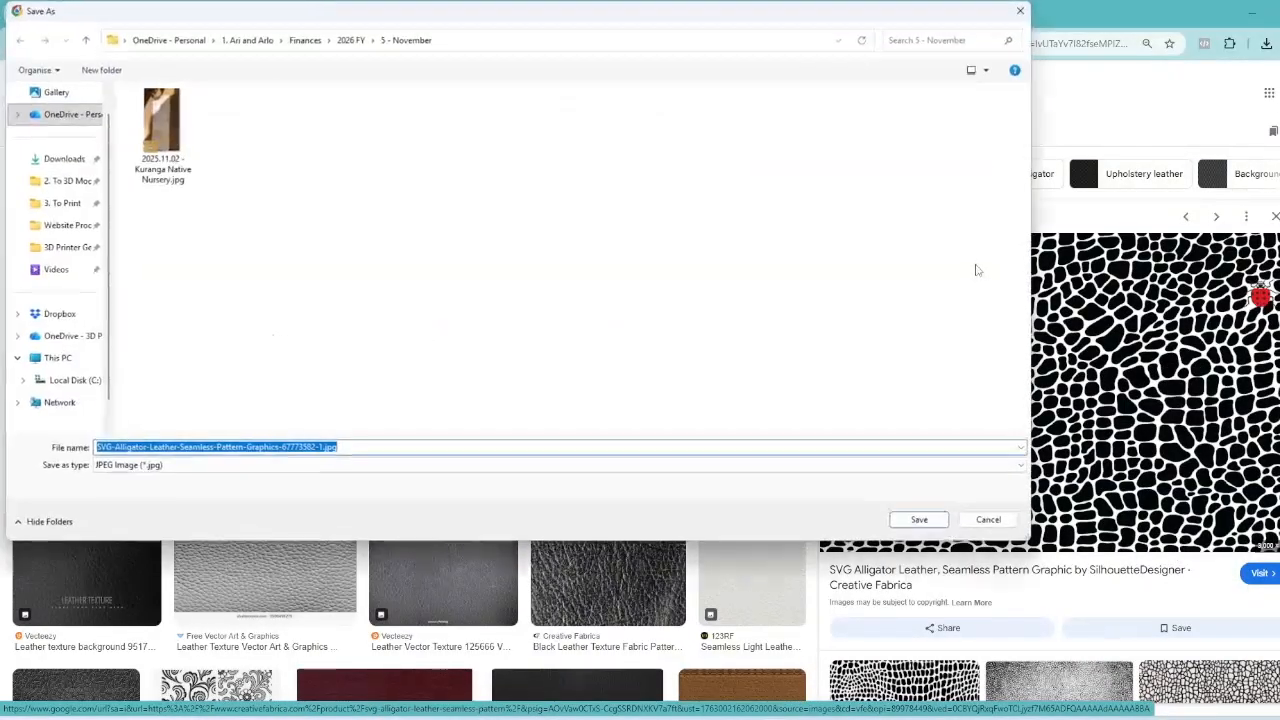
click(64, 159)
click(370, 446)
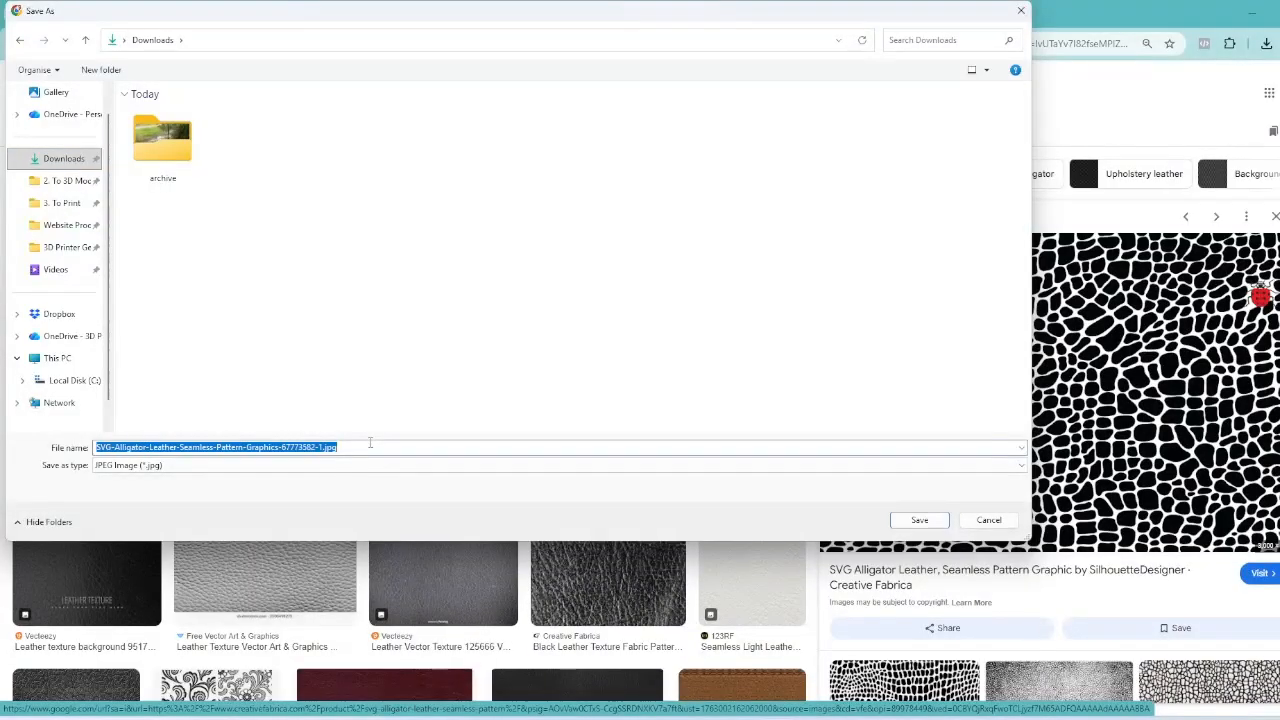
text(raw texture image)
key(Return)
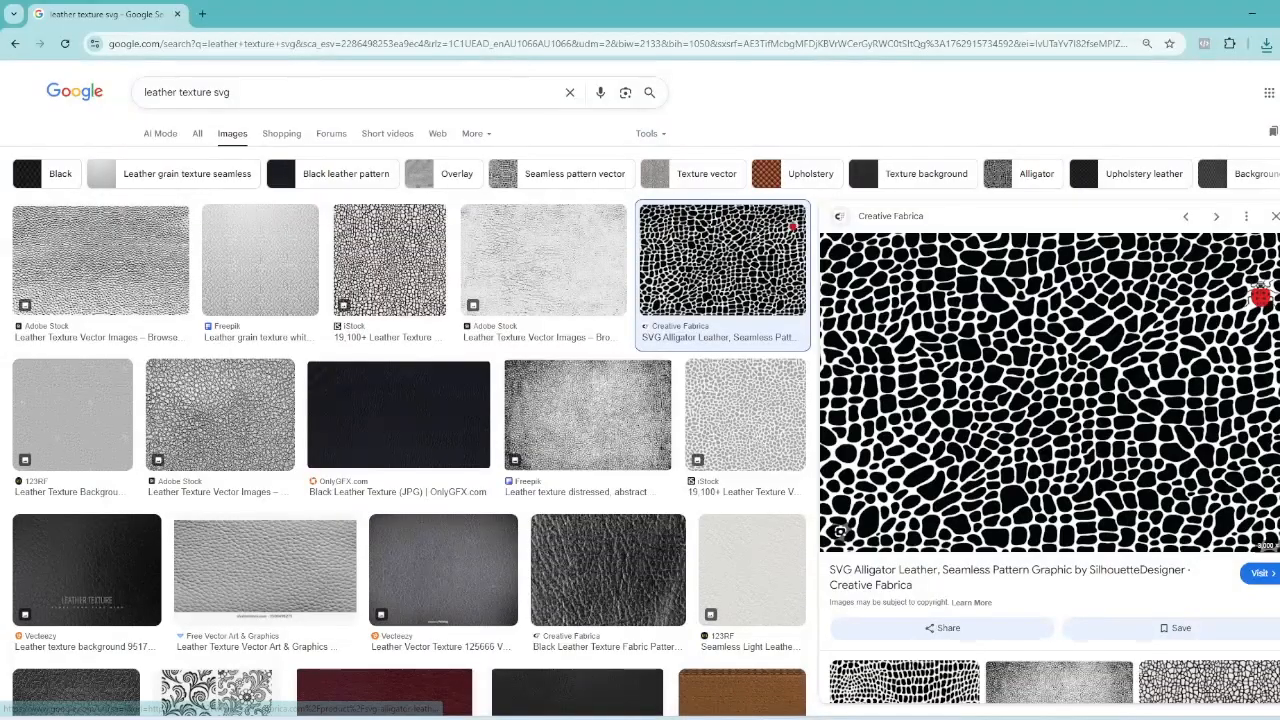
key(super)
- Launch Inkscape and embed raw texture image.jpg from Downloads onto the page
text(ink)
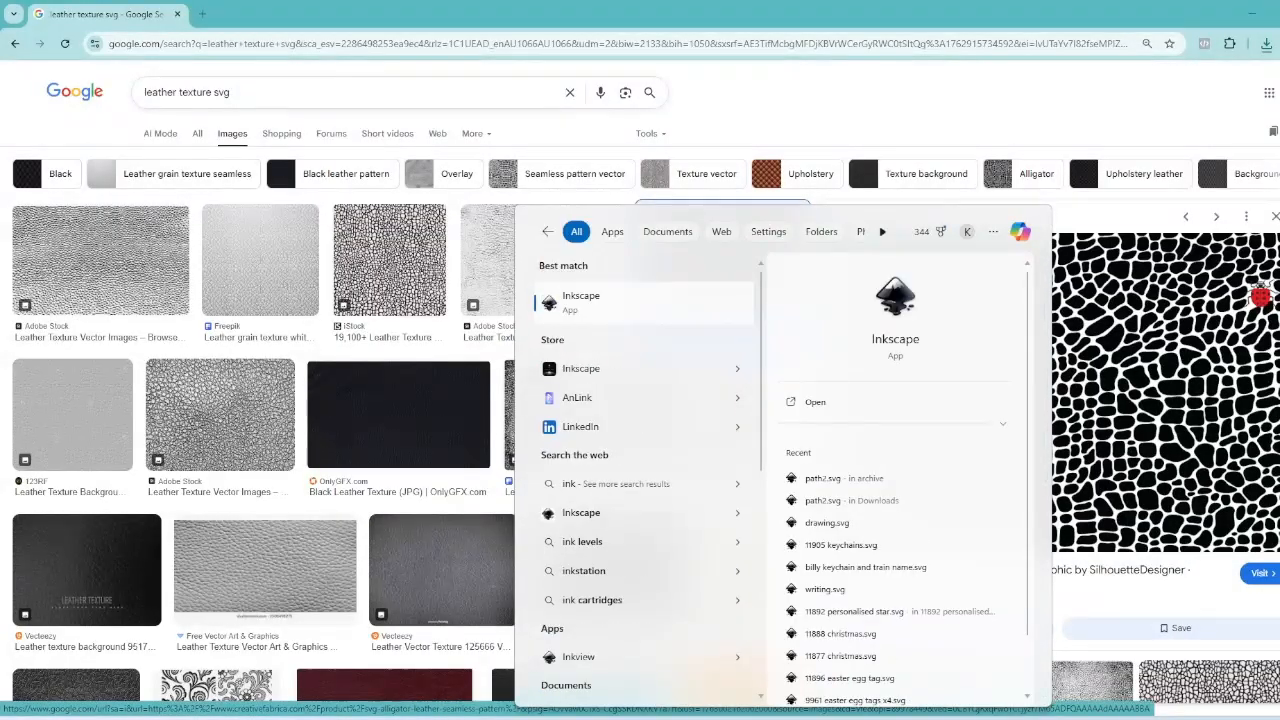
key(Escape)
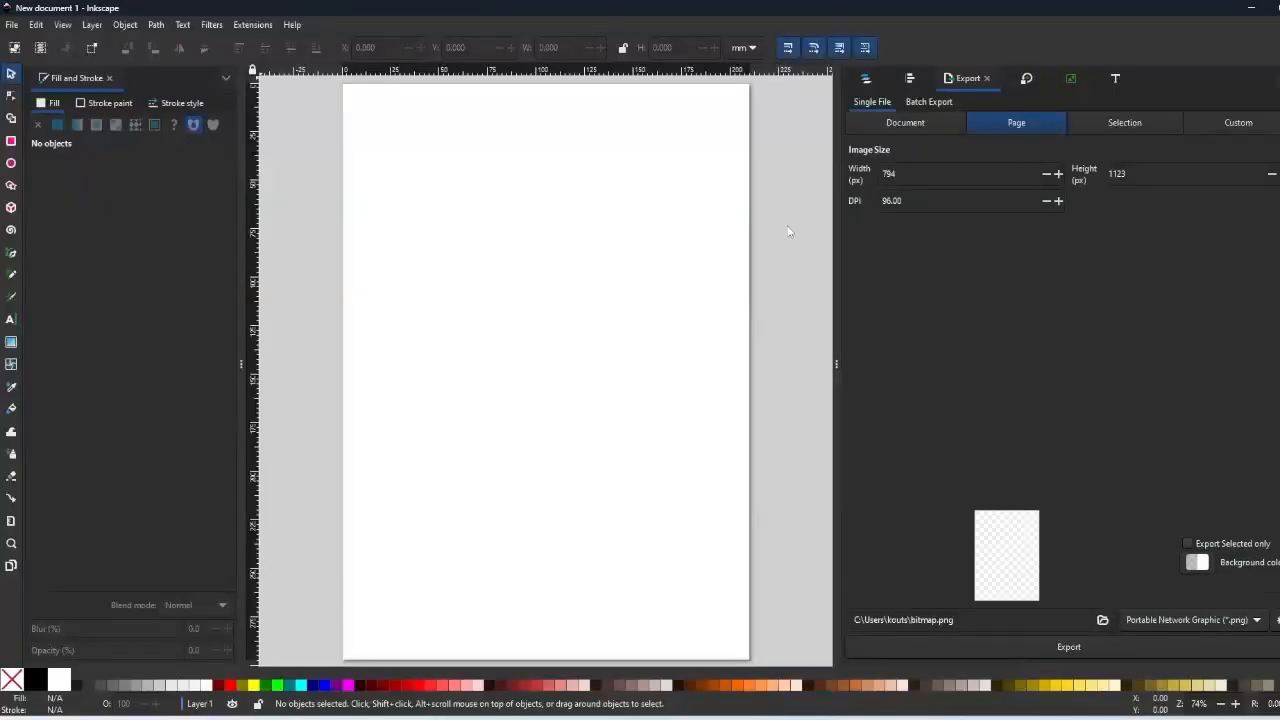
click(652, 718)
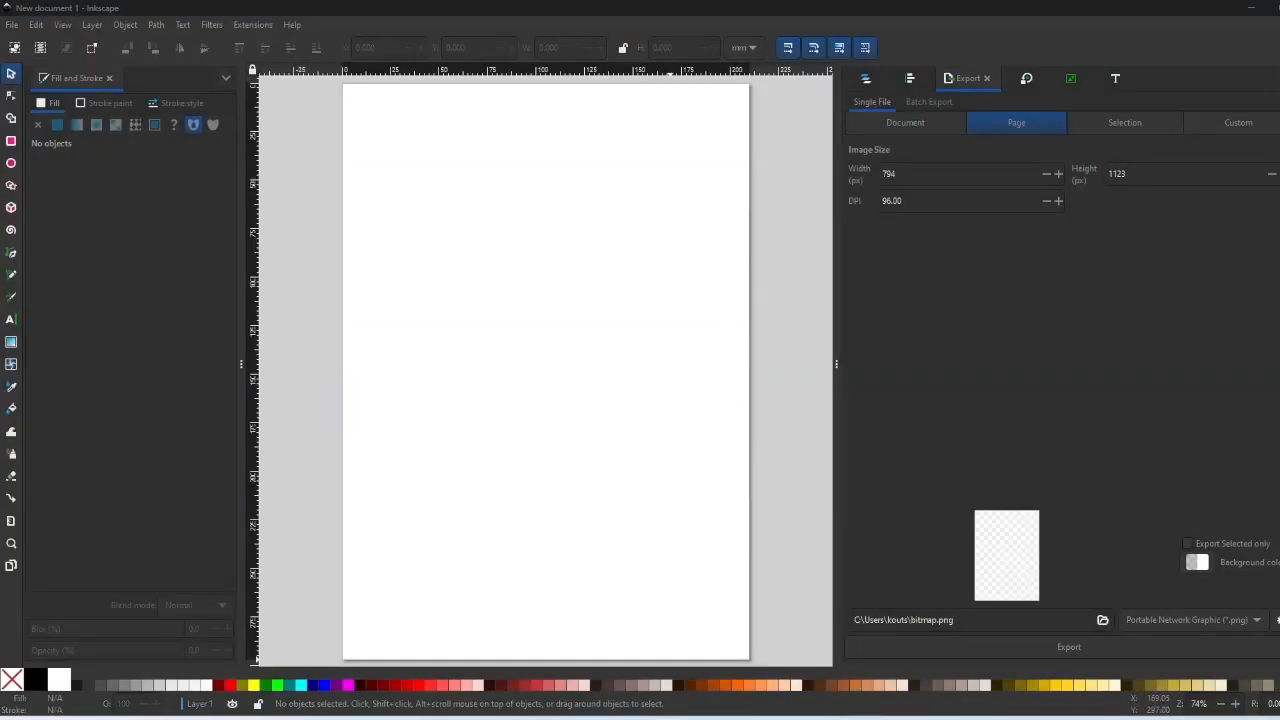
drag(1279, 142, 1249, 152)
drag(1143, 281, 563, 289)
click(260, 243)
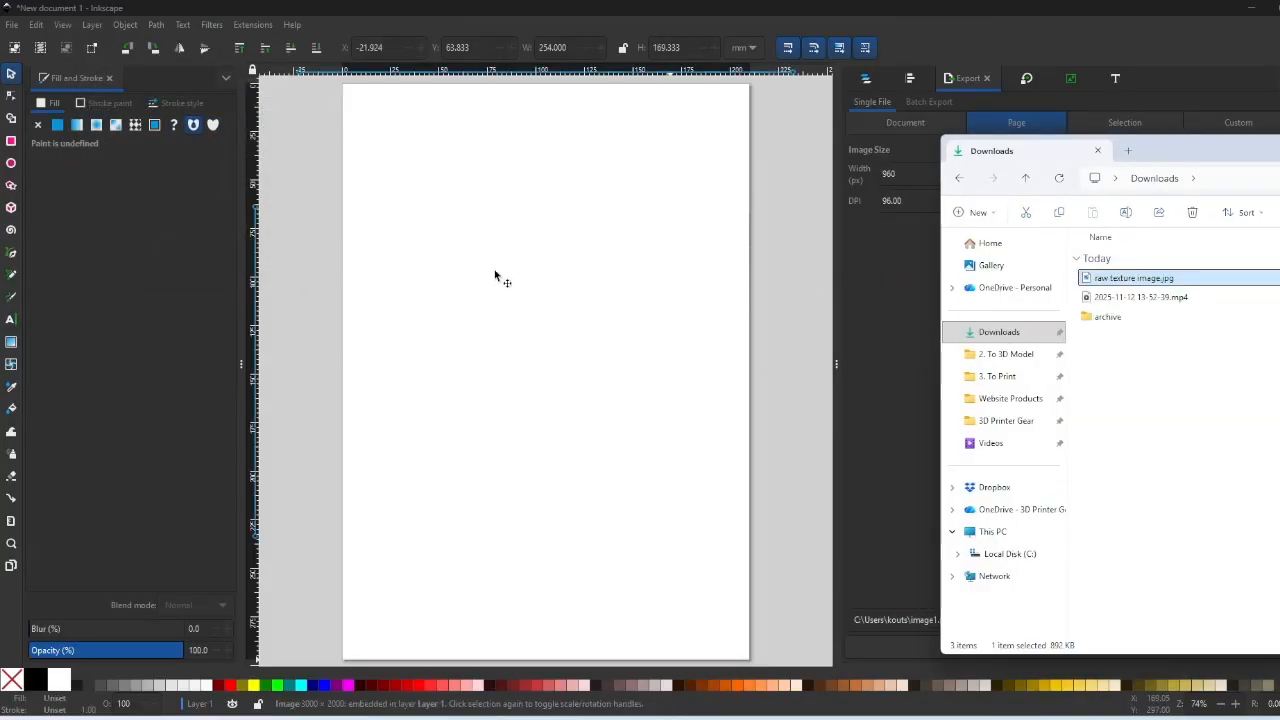
click(564, 150)
click(576, 272)
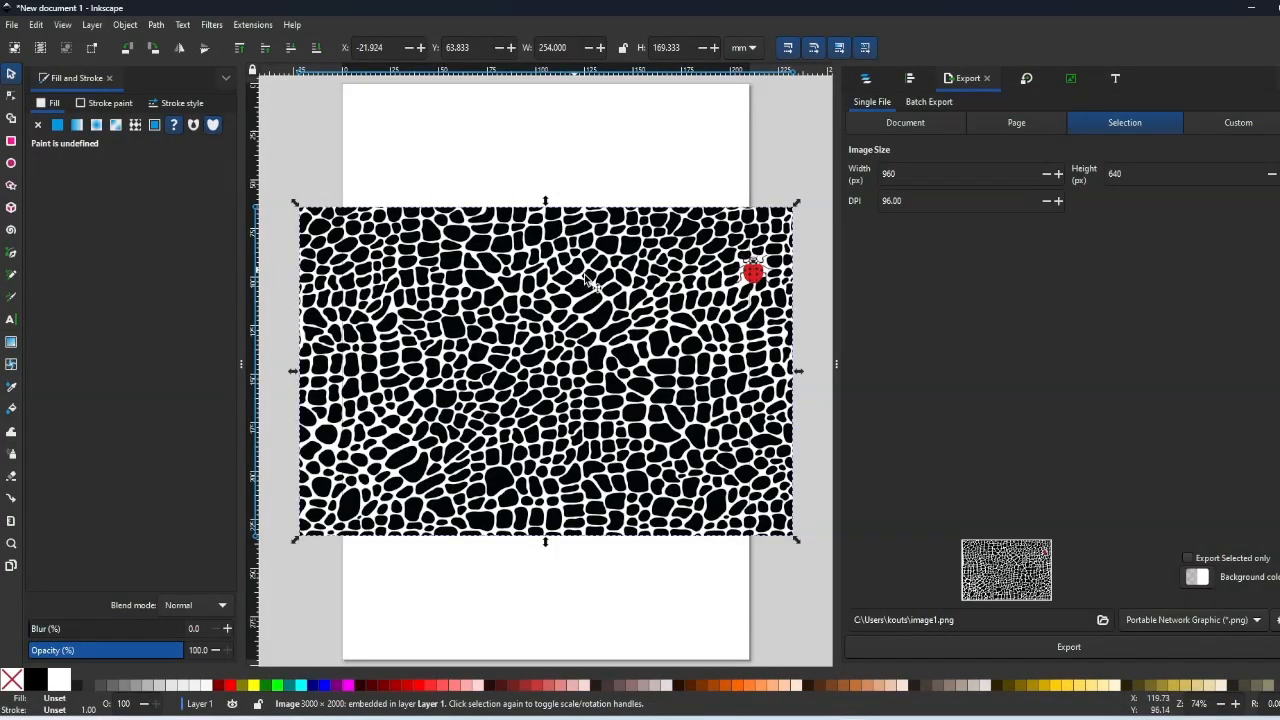
- Check the smooth pod's 110 × 214 mm size in Bambu Studio's scale panel
mouse_move(728, 715)
click(800, 673)
click(672, 349)
click(775, 59)
drag(669, 130, 694, 138)
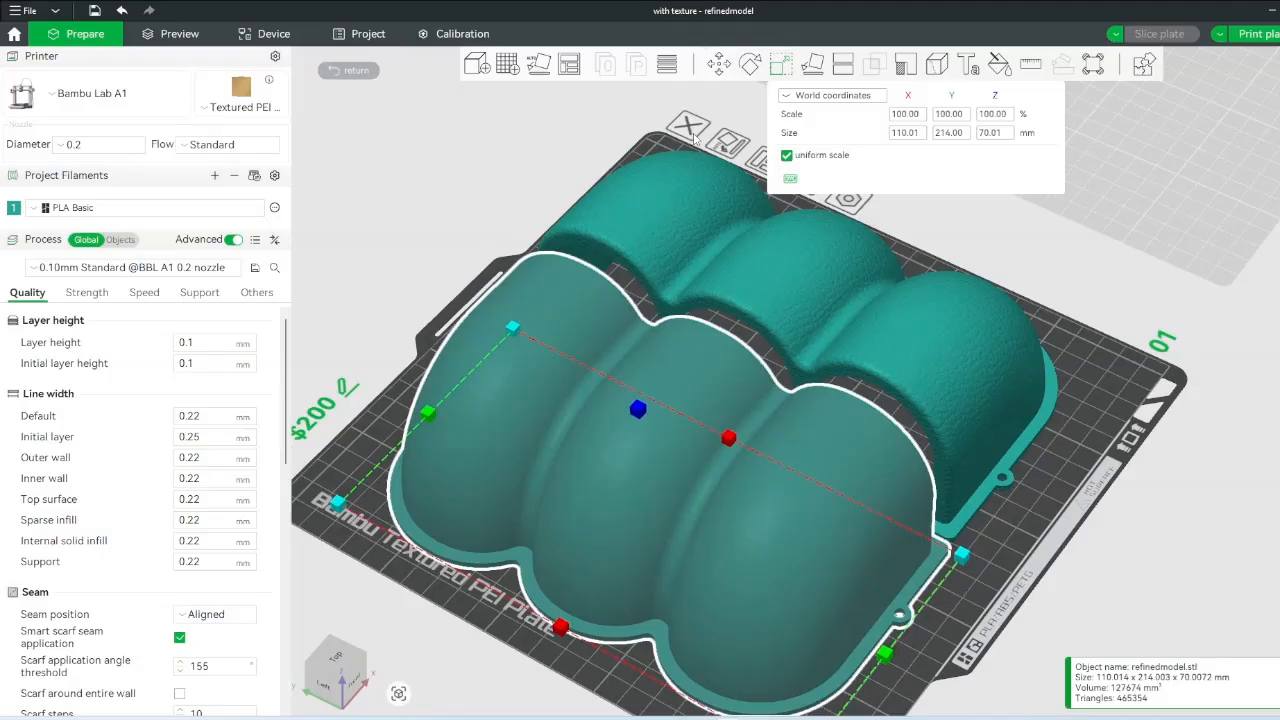
click(1270, 18)
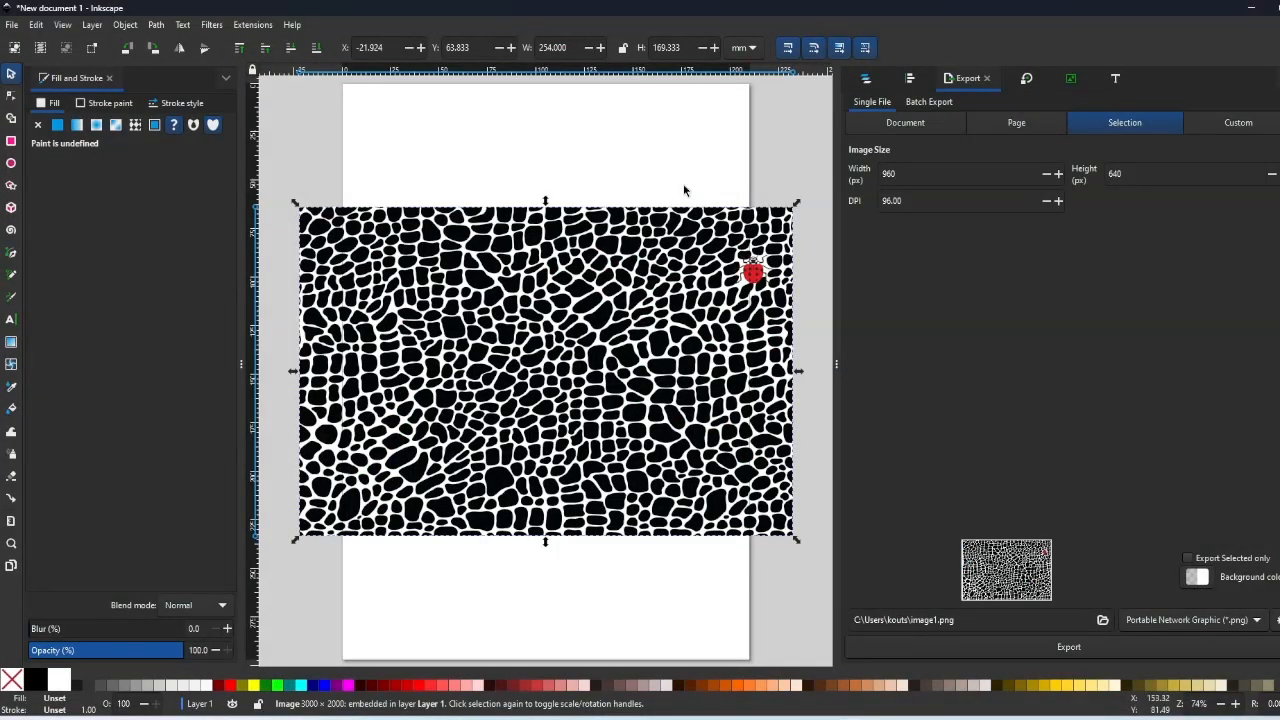
- Lock the texture image's width-height ratio in Inkscape, then orbit Blender's empty scene
click(622, 48)
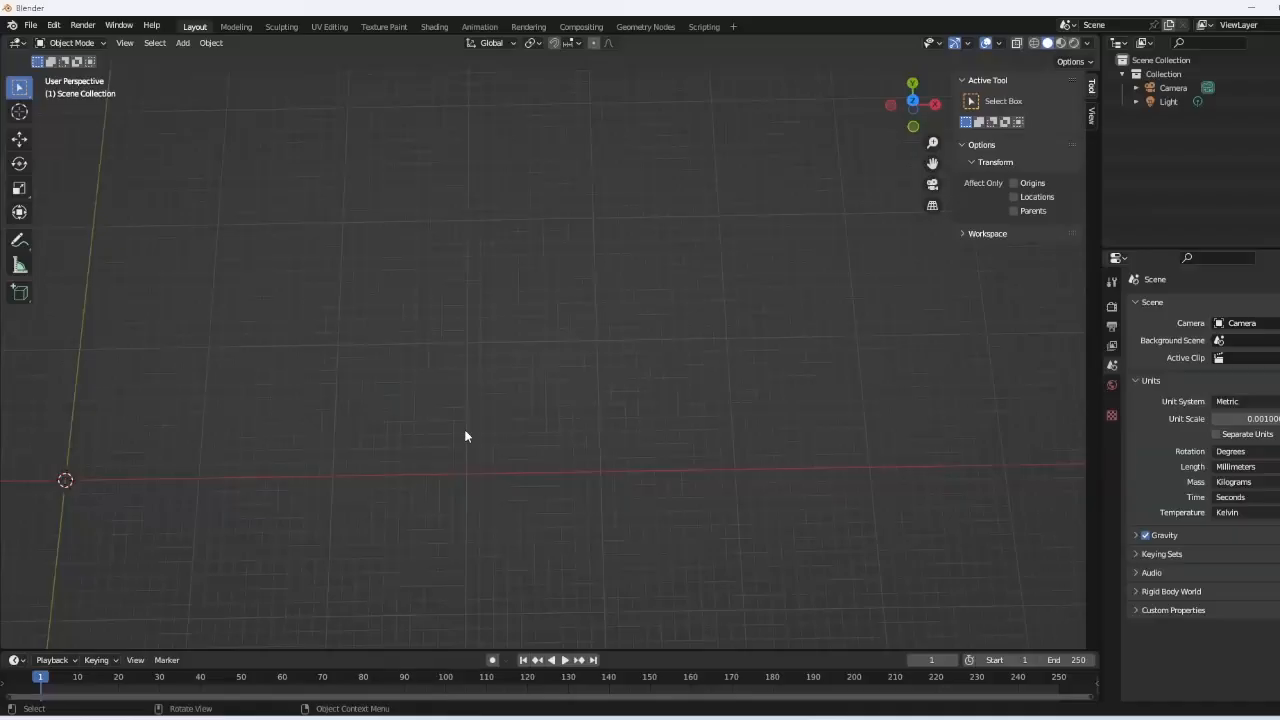
middle_drag(465, 436, 580, 384)
- Import Smooth GaugePod.stl from Downloads via File > Import > Stl and orbit to inspect it
click(30, 24)
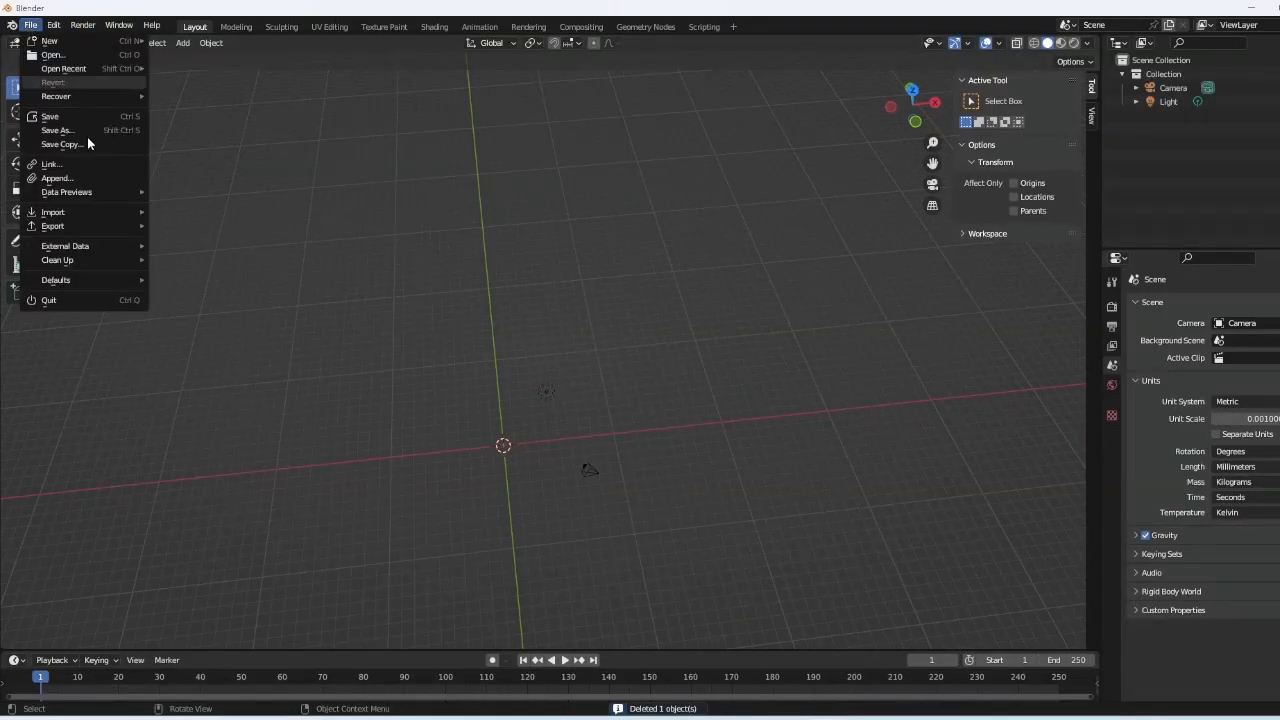
mouse_move(83, 216)
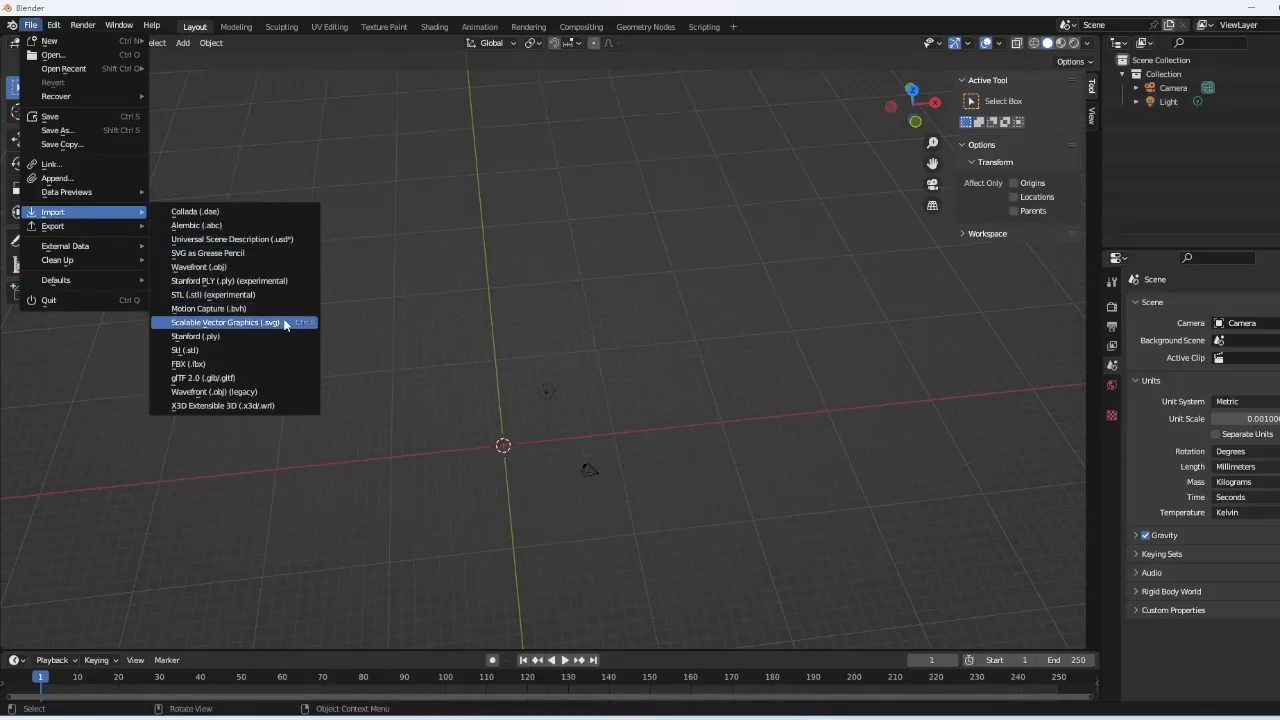
click(257, 349)
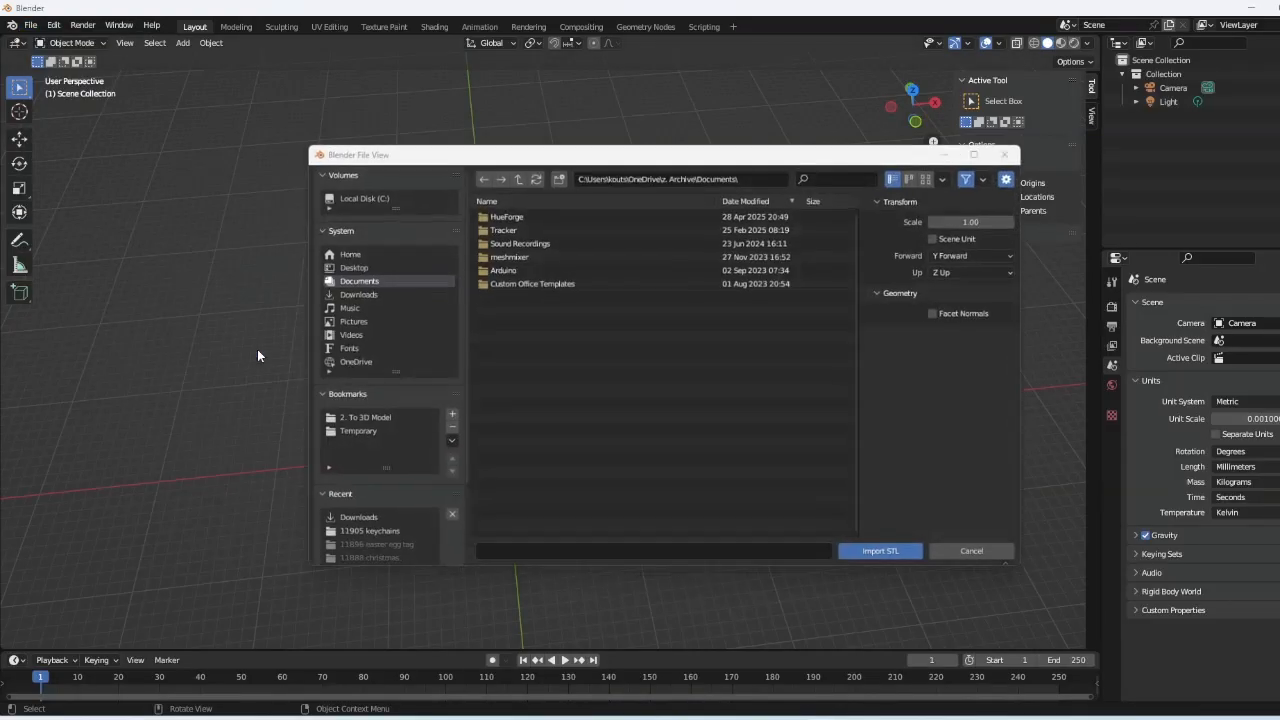
click(350, 293)
double_click(522, 226)
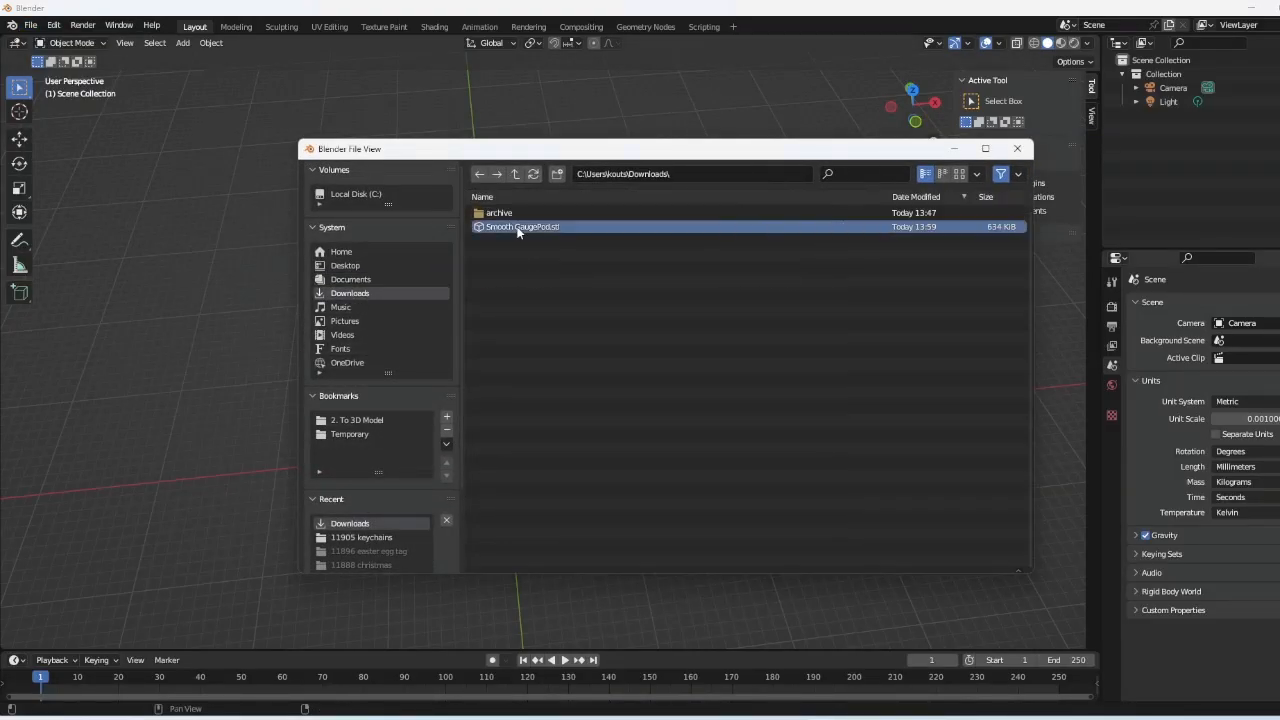
scroll(614, 246, down, 3)
middle_drag(679, 157, 554, 240)
scroll(561, 279, up, 5)
scroll(576, 281, down, 3)
- Inspect the gauge pod's mesh in Edit Mode from several angles
scroll(553, 238, down, 2)
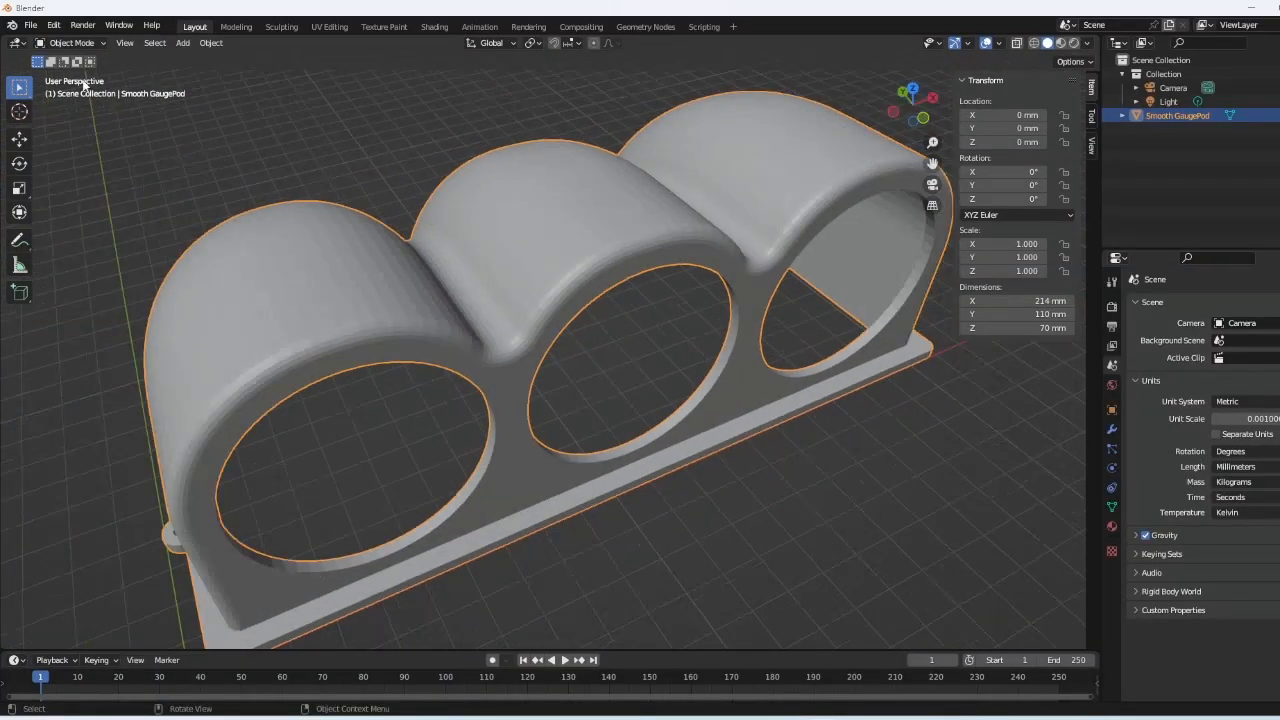
click(96, 46)
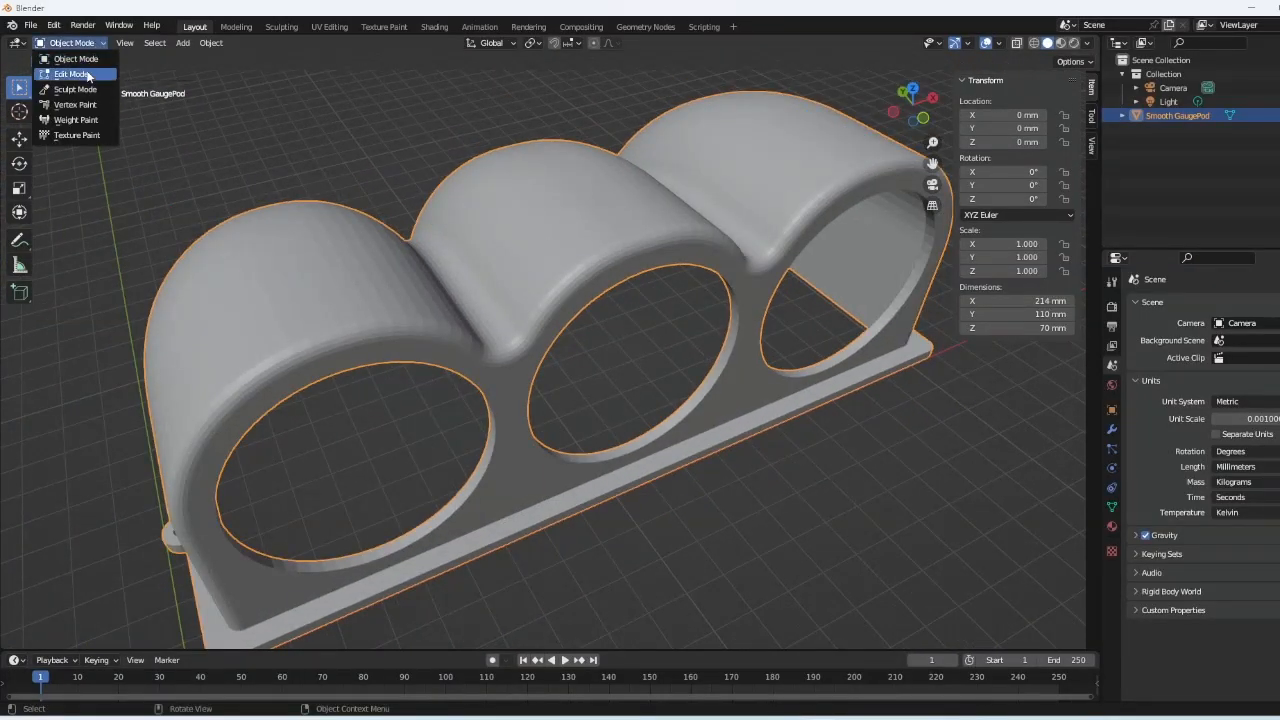
click(90, 76)
middle_drag(570, 262, 418, 502)
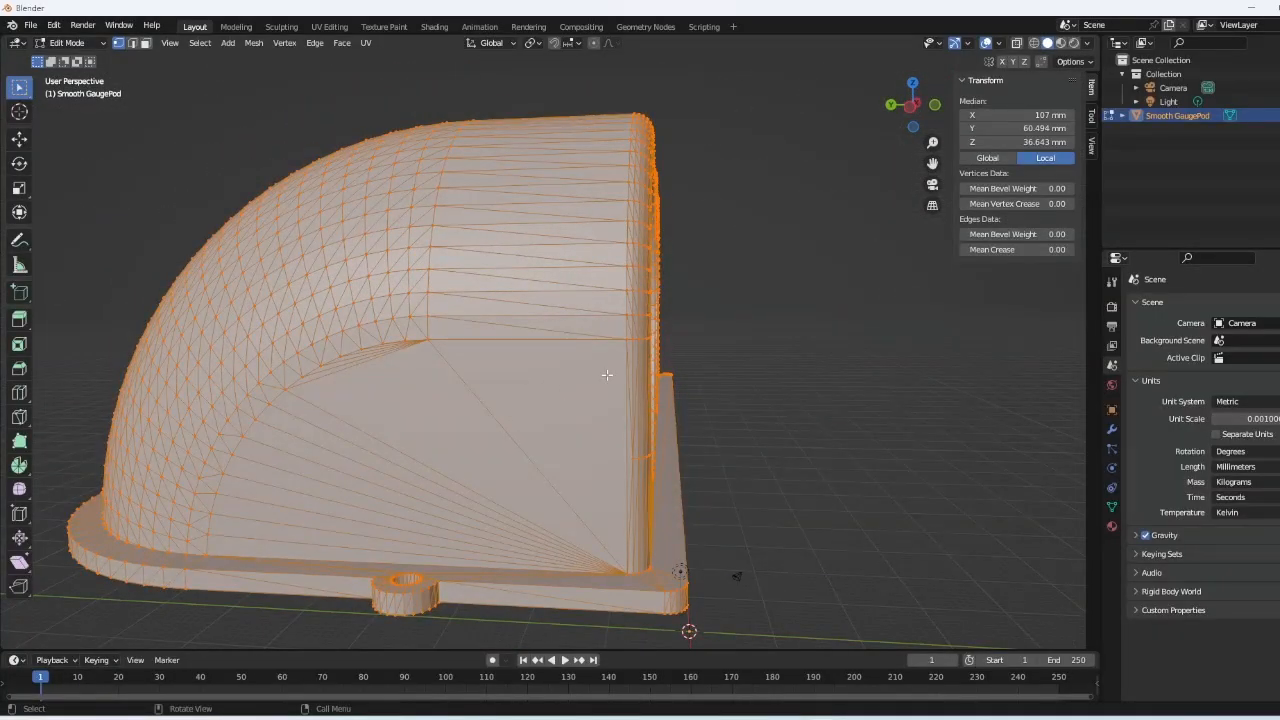
key(alt+a)
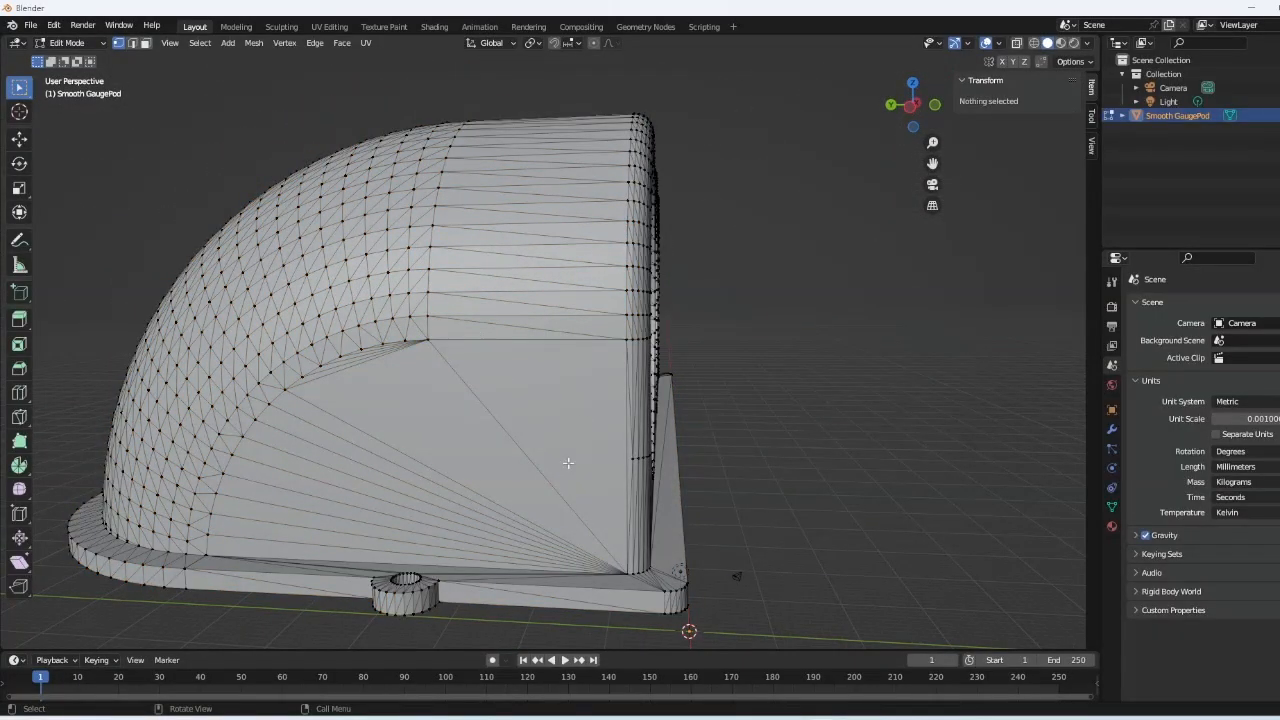
middle_drag(554, 373, 503, 406)
scroll(433, 390, down, 3)
middle_drag(408, 391, 424, 368)
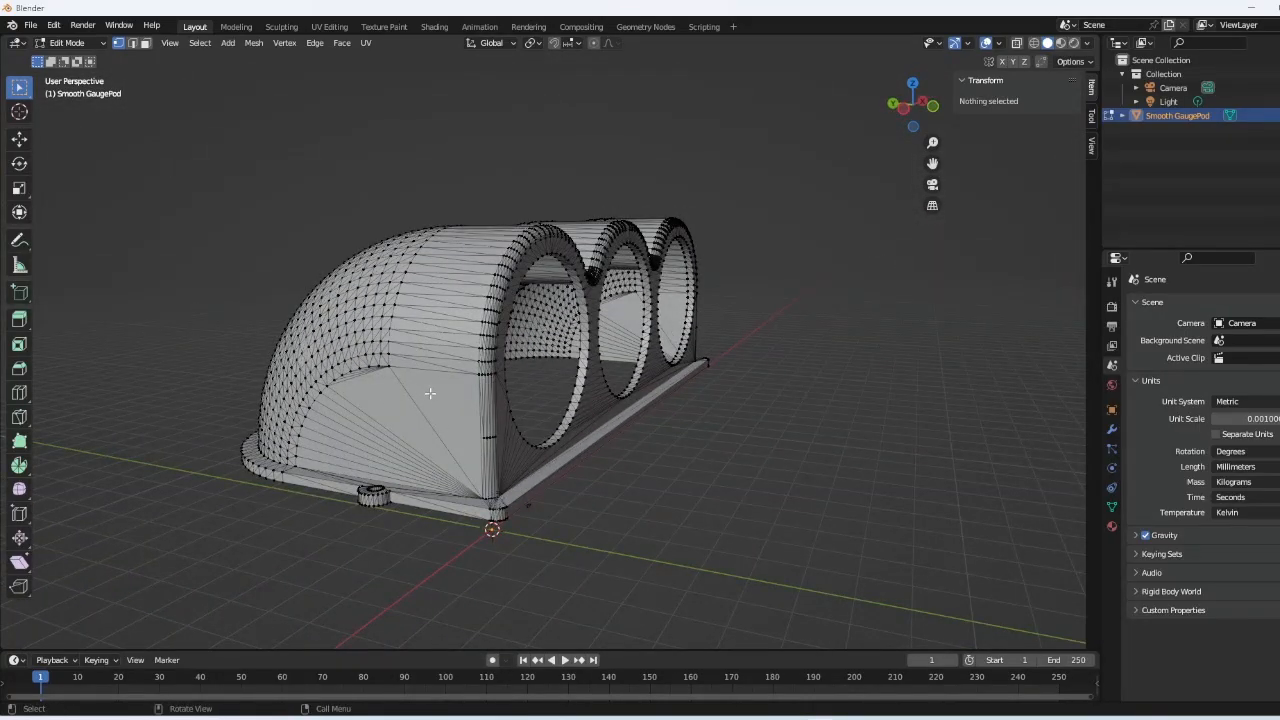
scroll(444, 374, up, 3)
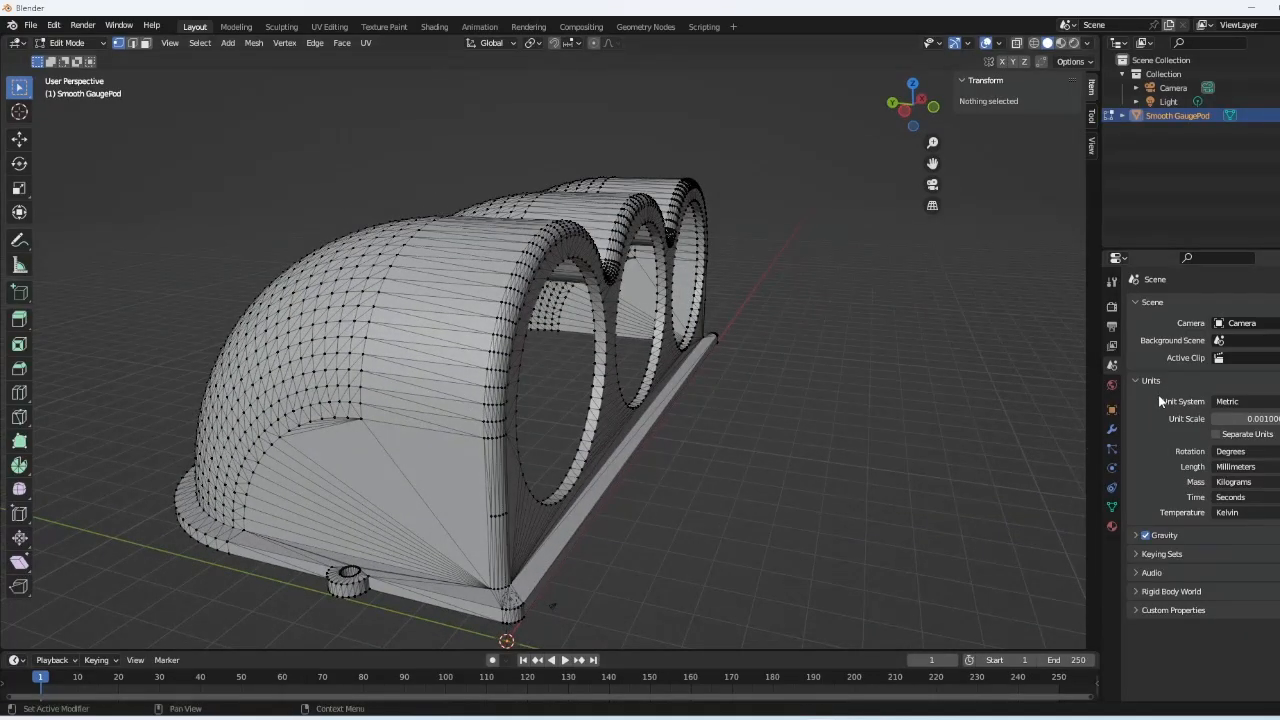
- Back in Object Mode, add a Remesh modifier with its default 0.1 mm voxel size
click(1112, 431)
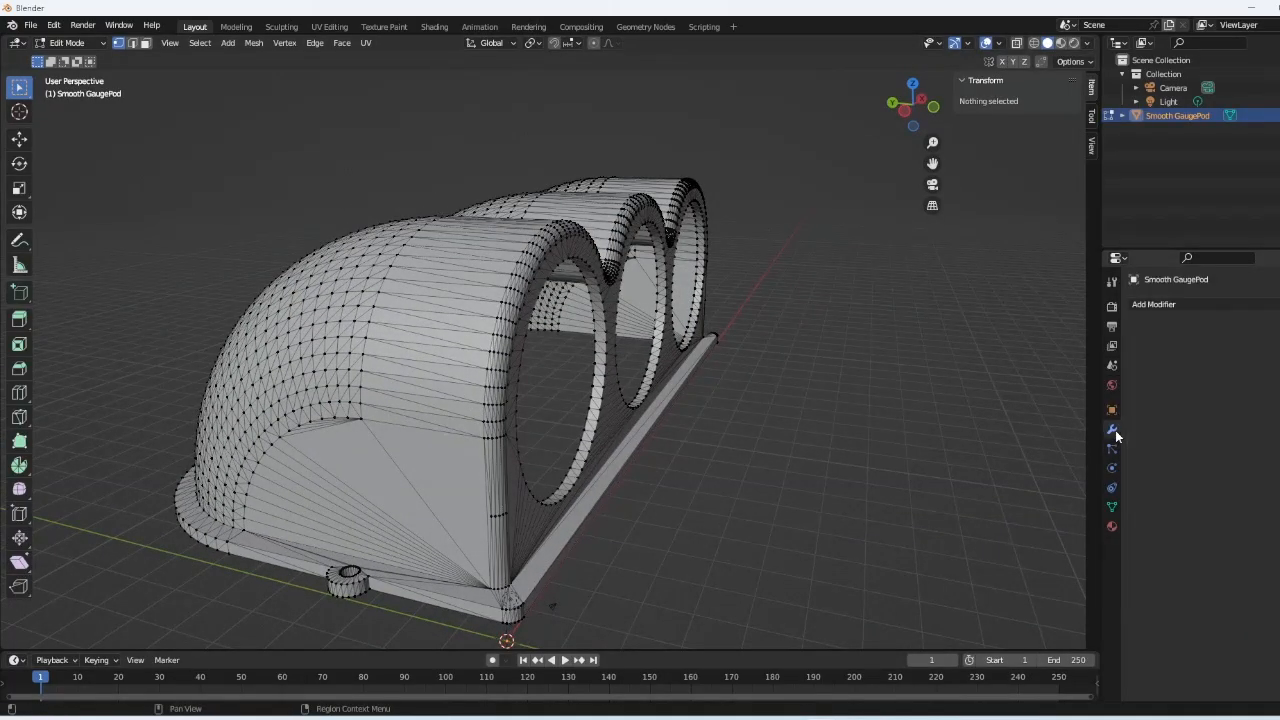
click(380, 285)
click(80, 43)
click(81, 59)
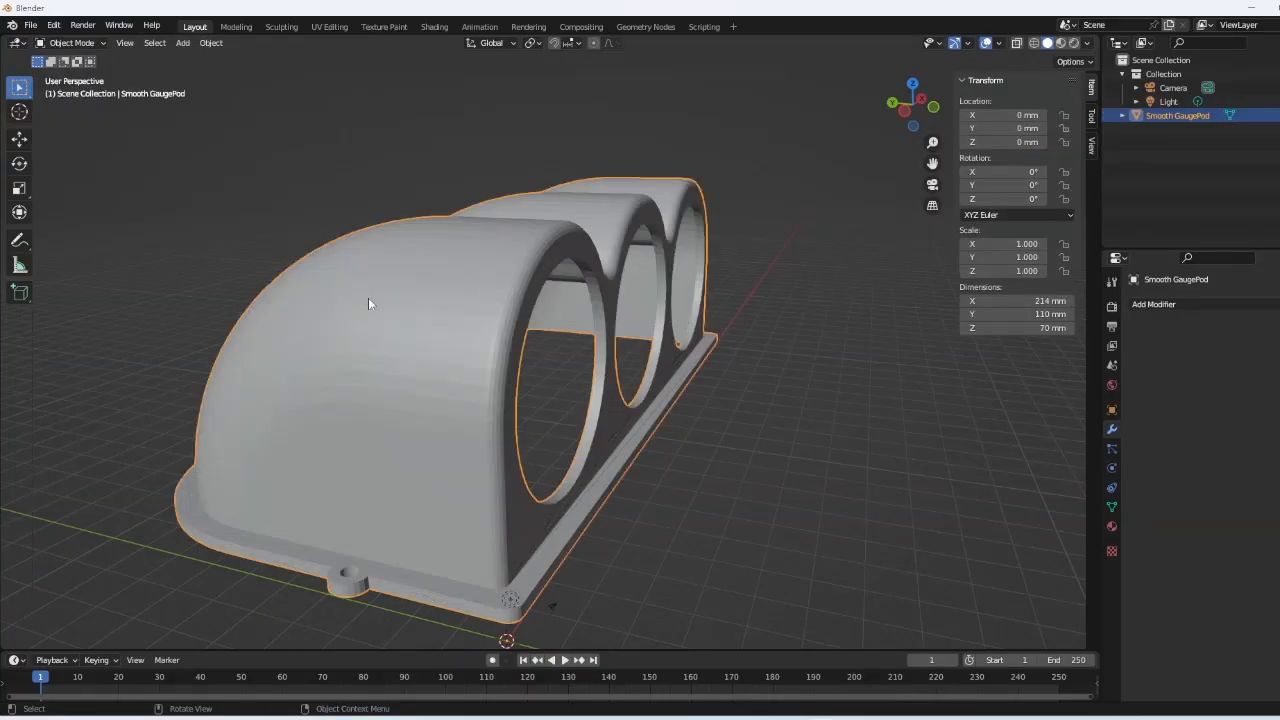
click(1212, 305)
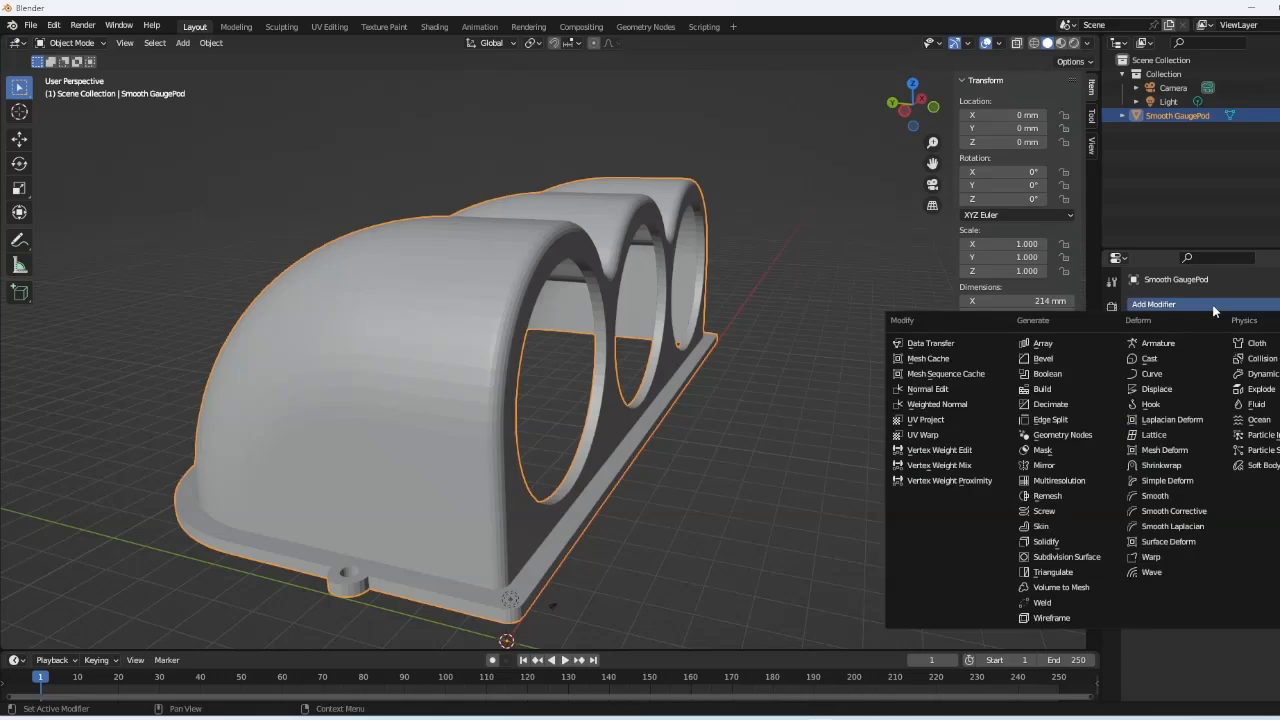
click(1047, 496)
middle_drag(644, 400, 875, 377)
scroll(589, 445, up, 3)
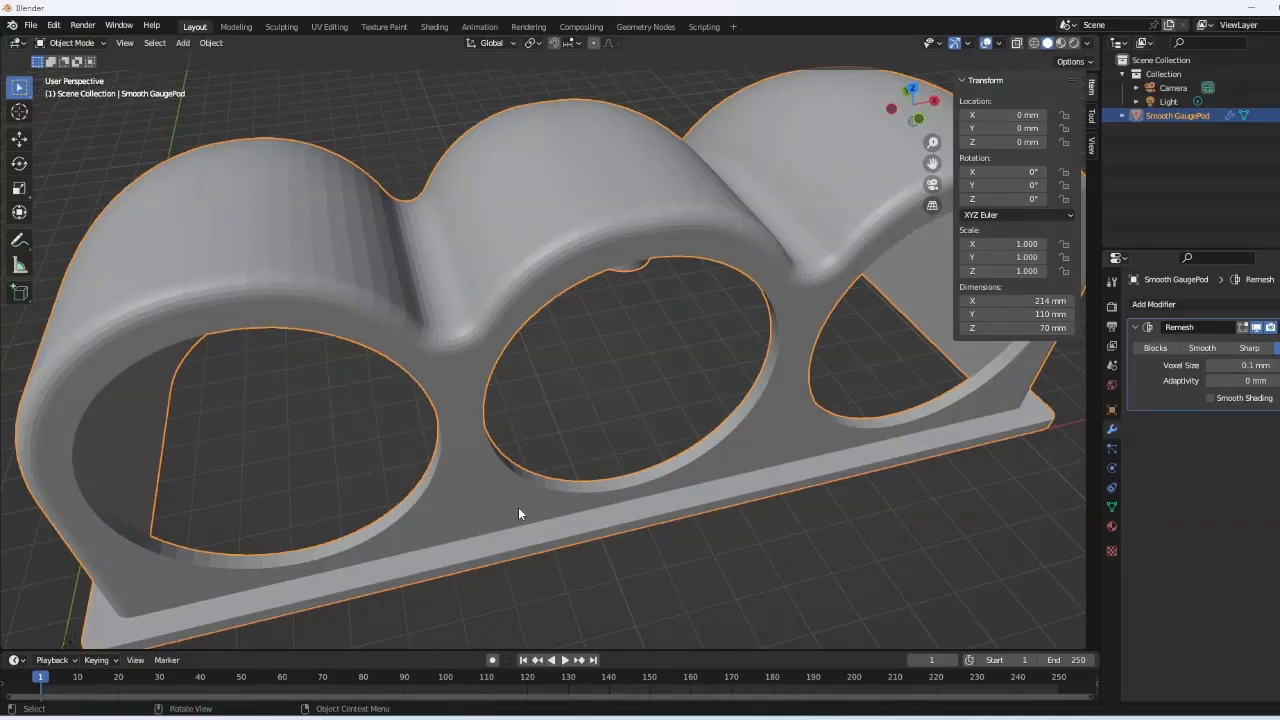
- Enter 0.5 mm as the Remesh voxel size, leaving Adaptivity at 0 mm
click(1264, 365)
text(0.5)
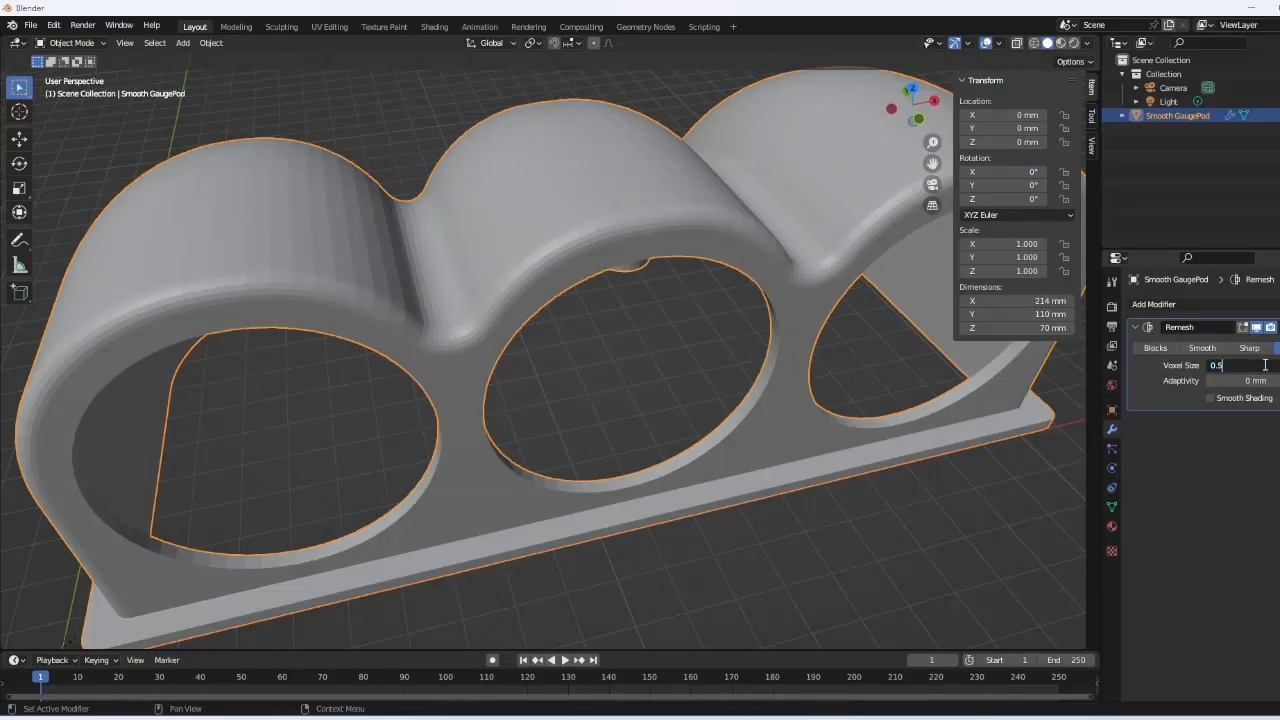
key(Tab)
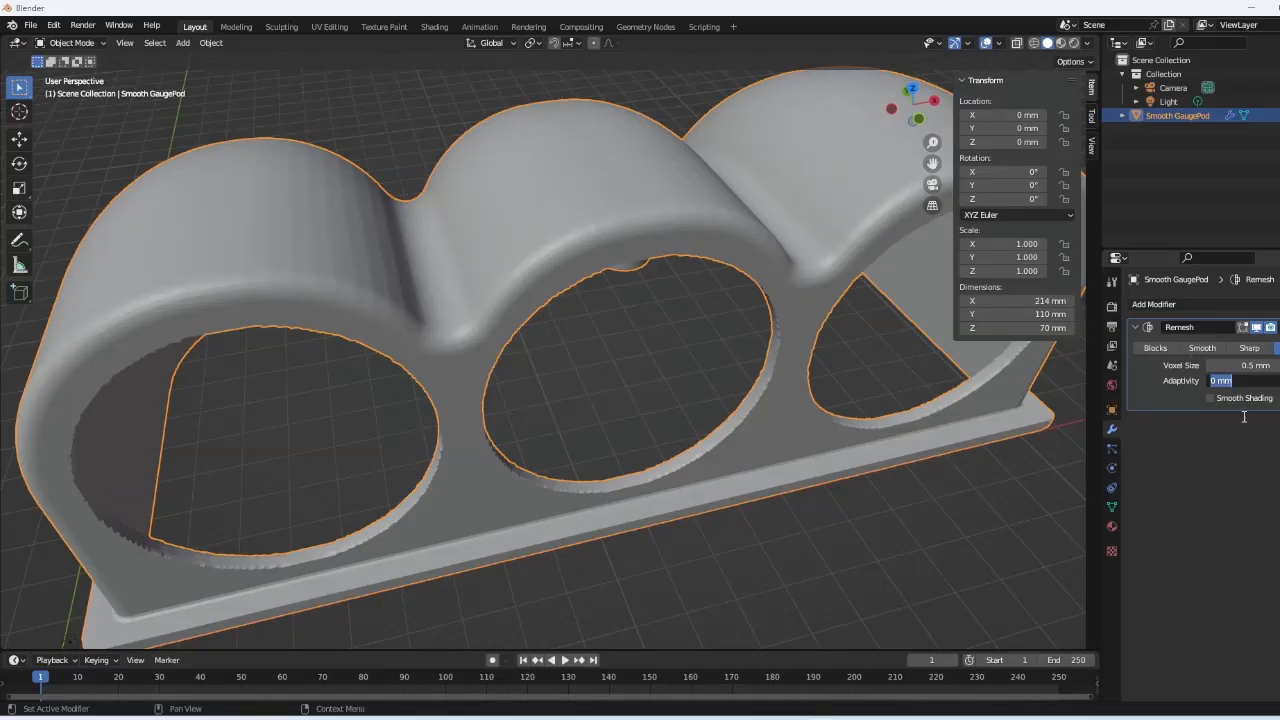
click(1242, 469)
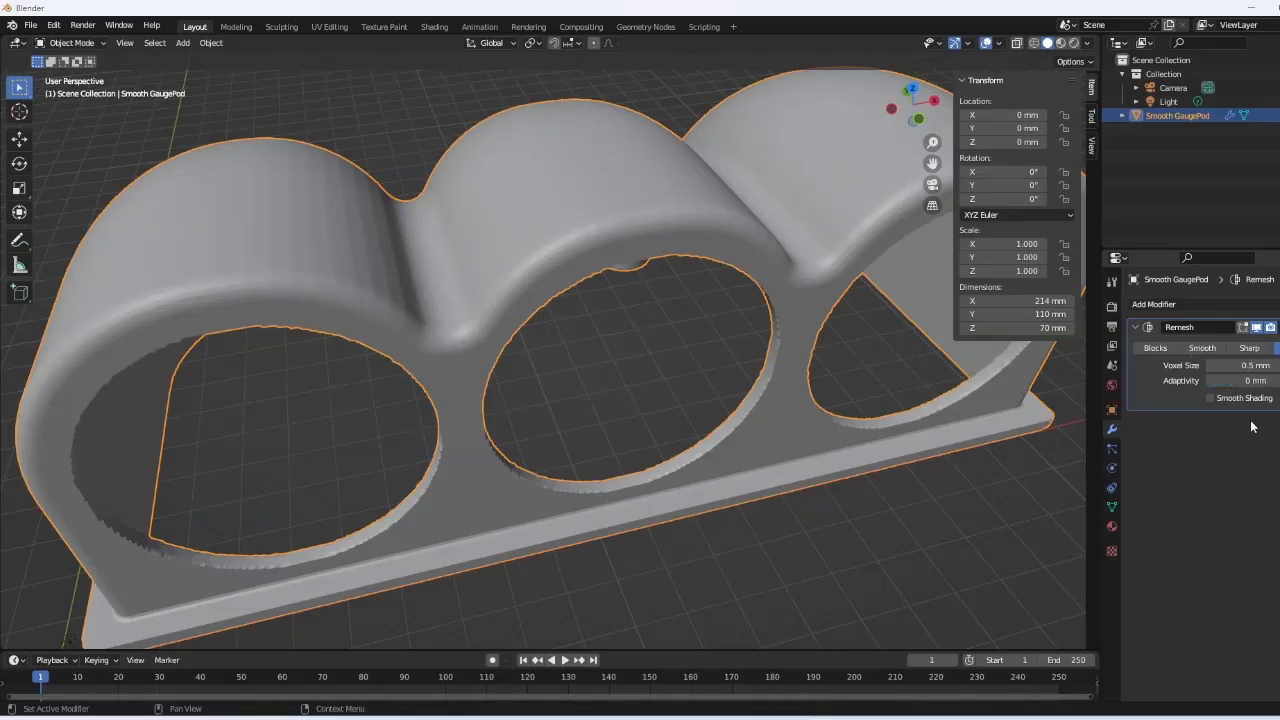
- Switch the Remesh modifier to Sharp mode and step Octree Depth up to 8
click(1250, 348)
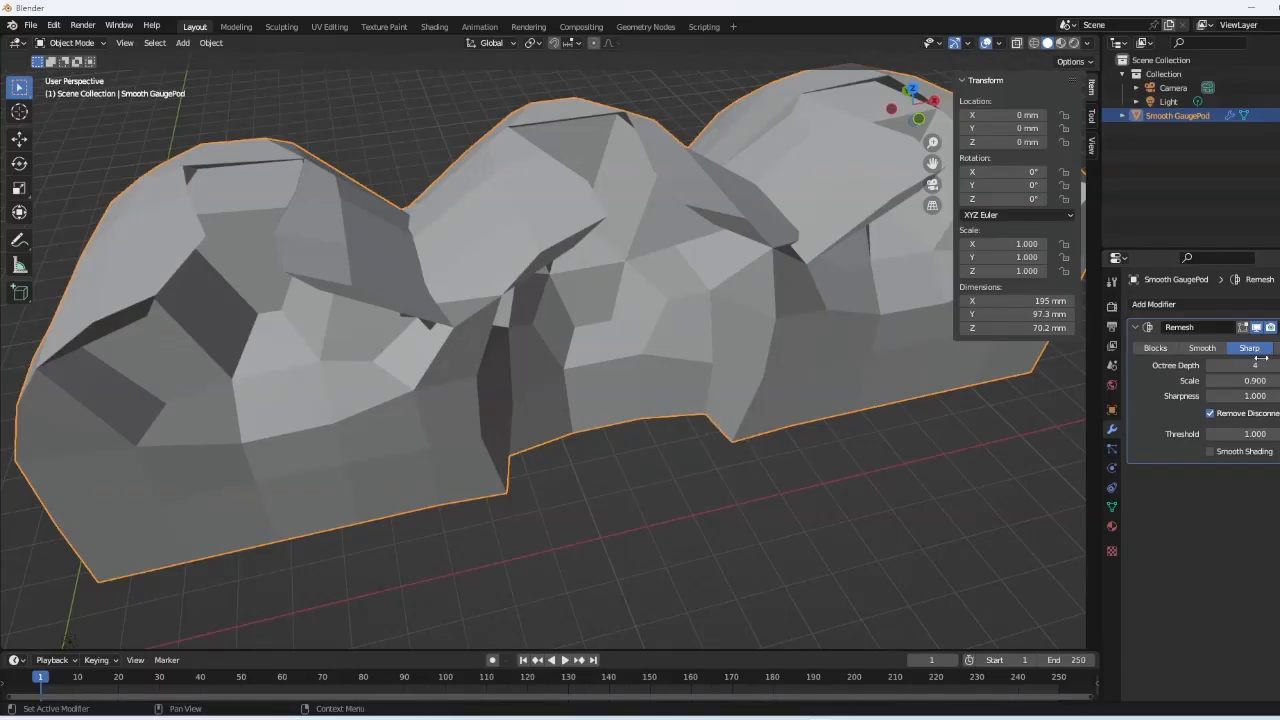
click(1278, 366)
click(1277, 365)
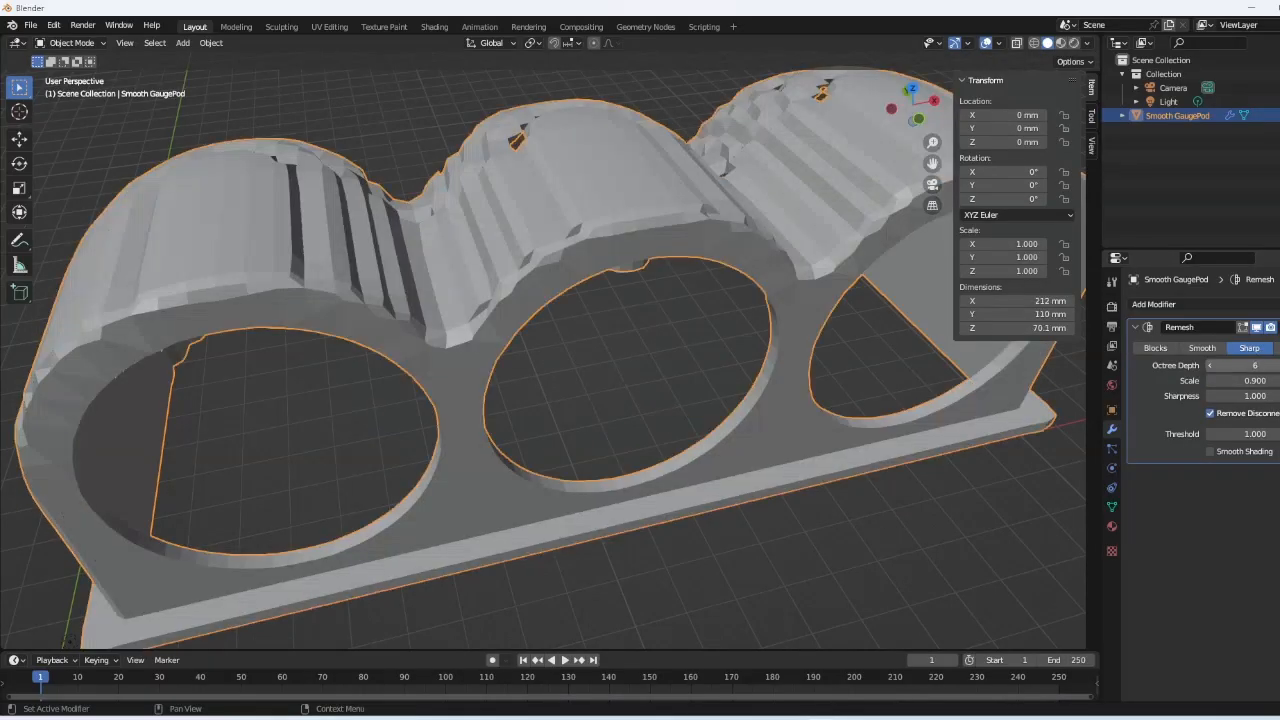
click(1277, 365)
click(1277, 365)
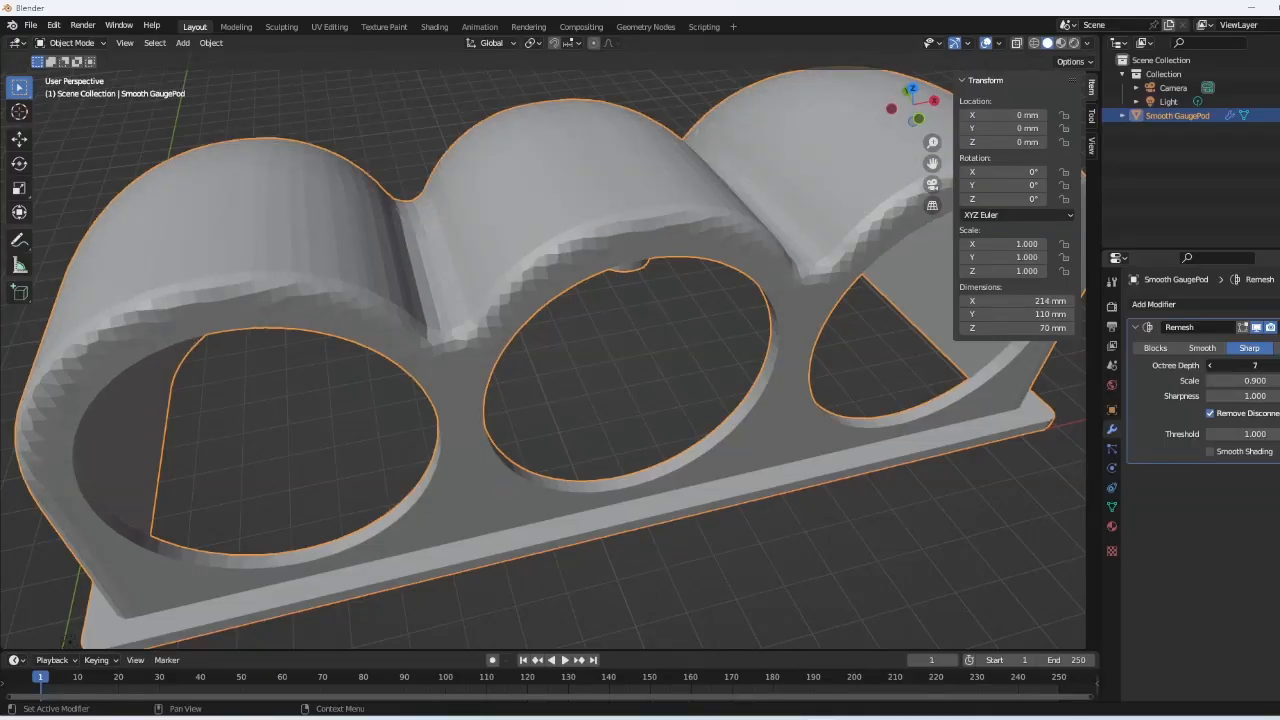
click(1277, 365)
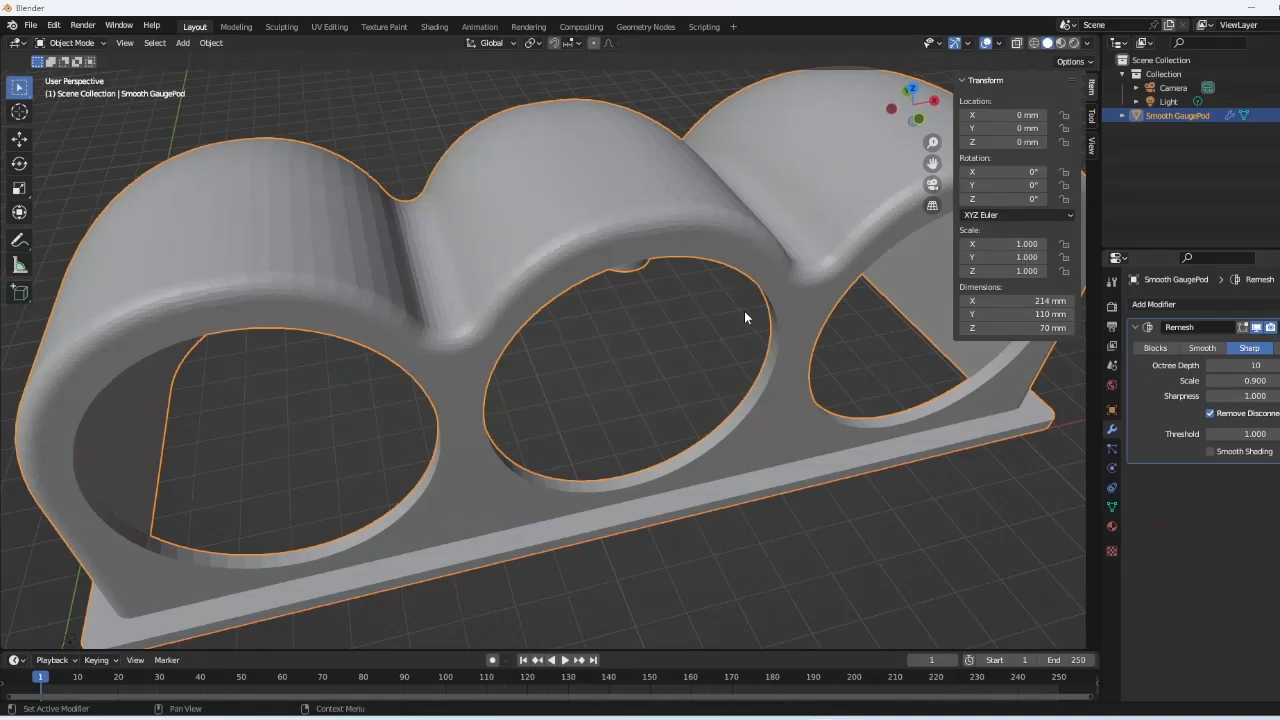
- Inspect the Sharp remesh result around the pod's holes, toggling Edit Mode to check vertices
right_click(749, 323)
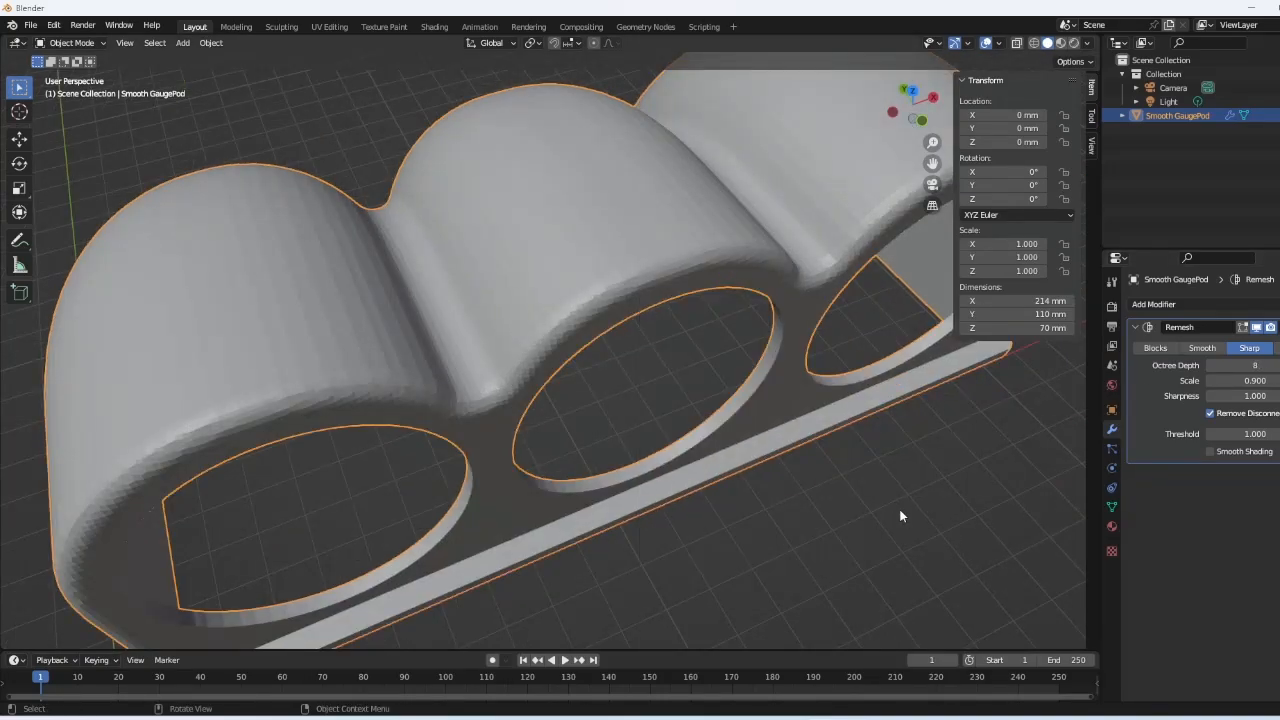
click(809, 437)
mouse_move(810, 433)
middle_down()
mouse_move(785, 369)
mouse_move(804, 450)
middle_up()
scroll(754, 371, up, 5)
middle_drag(753, 377, 731, 291)
scroll(733, 282, down, 3)
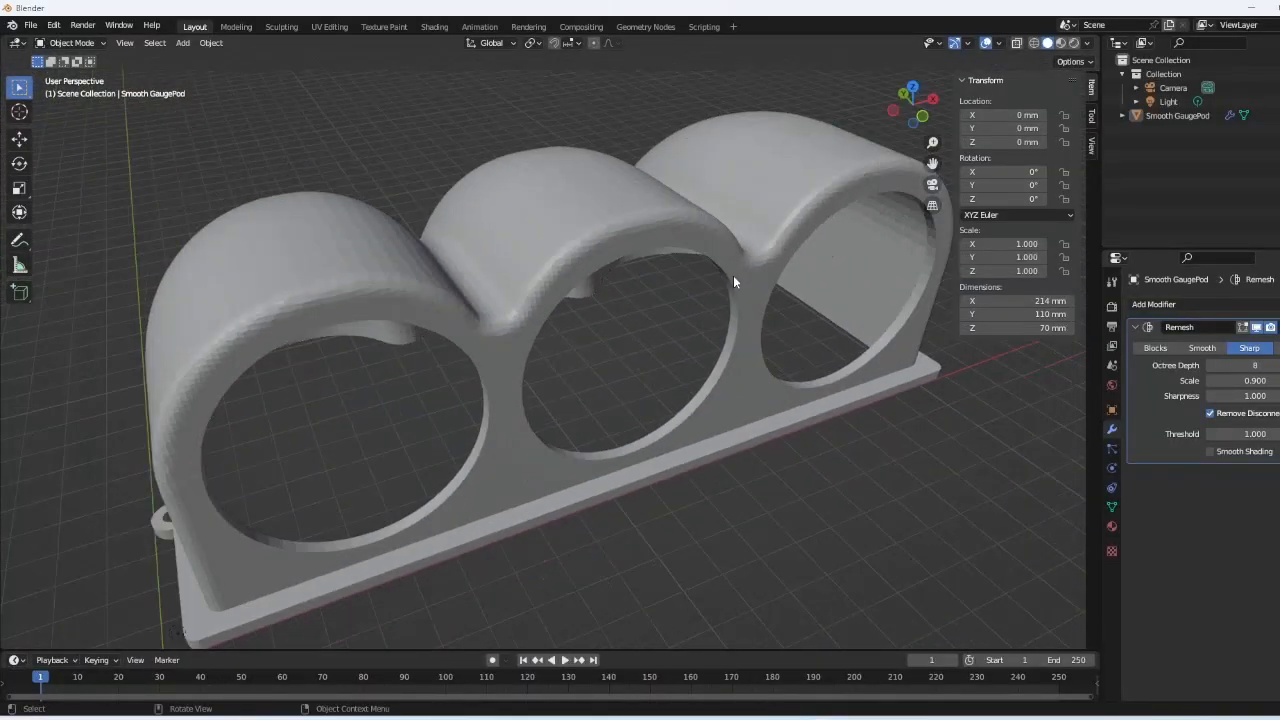
scroll(734, 277, up, 1)
middle_drag(750, 241, 750, 249)
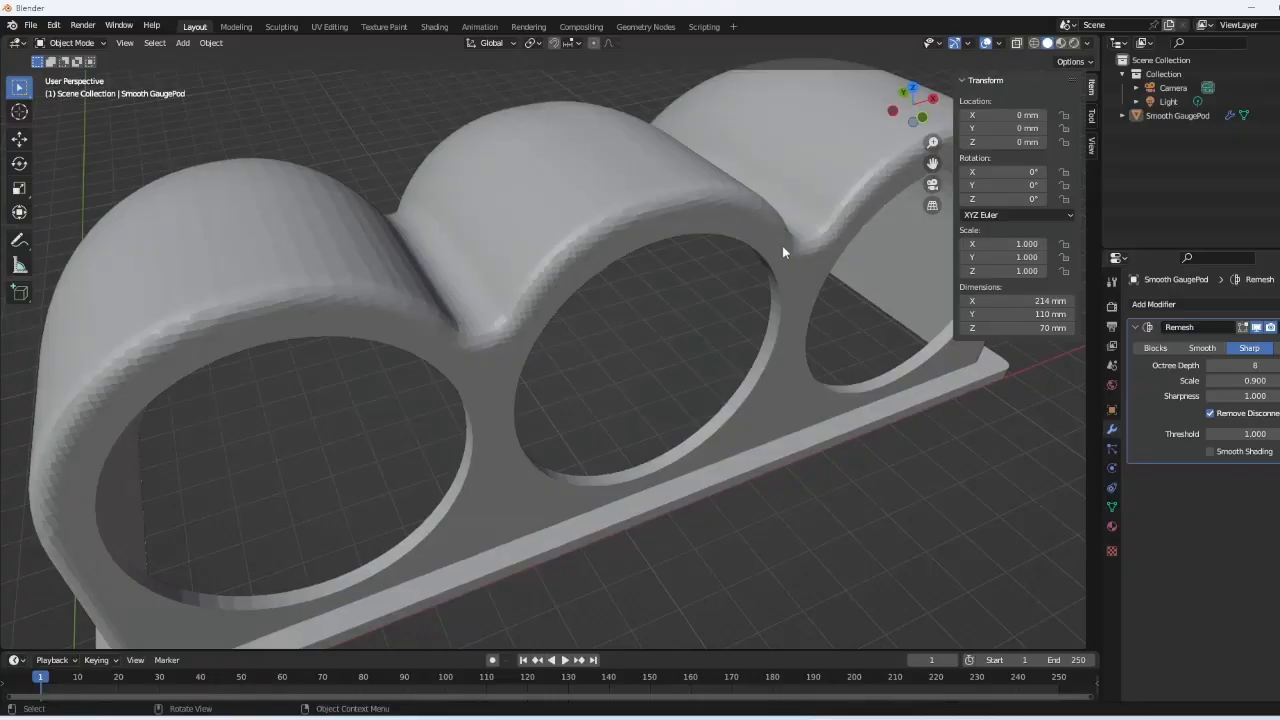
key(Tab)
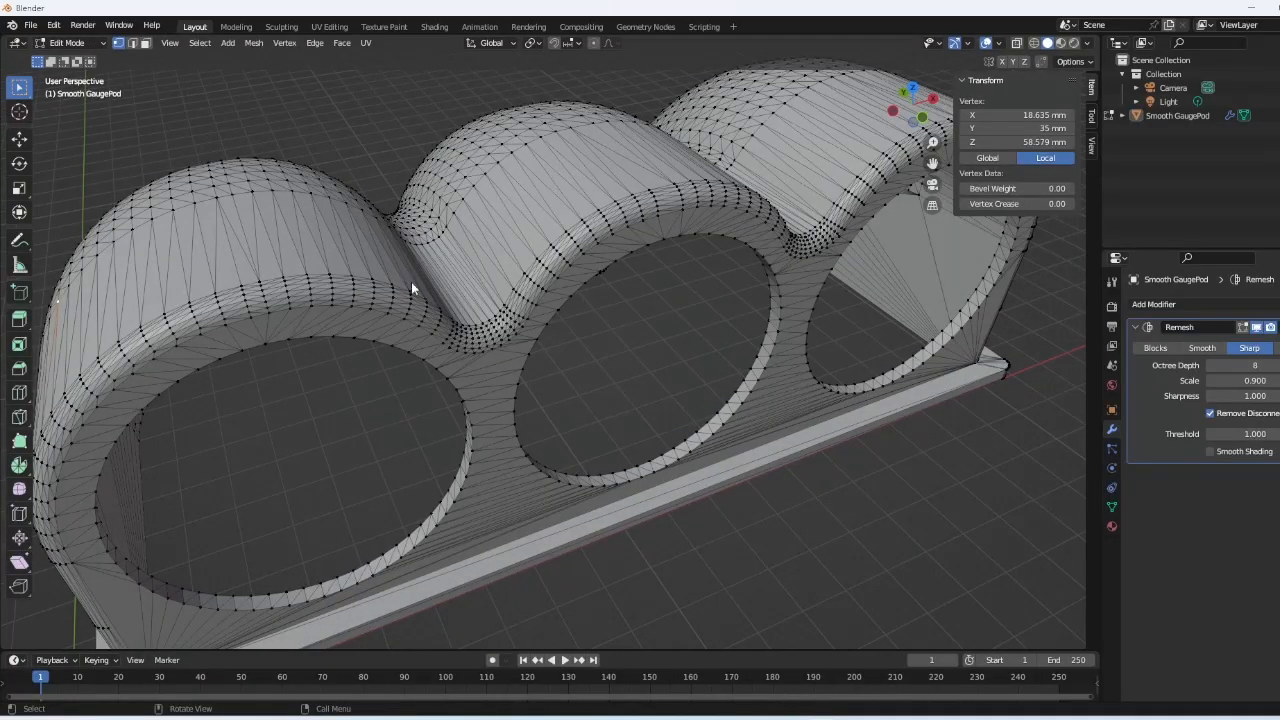
key(Tab)
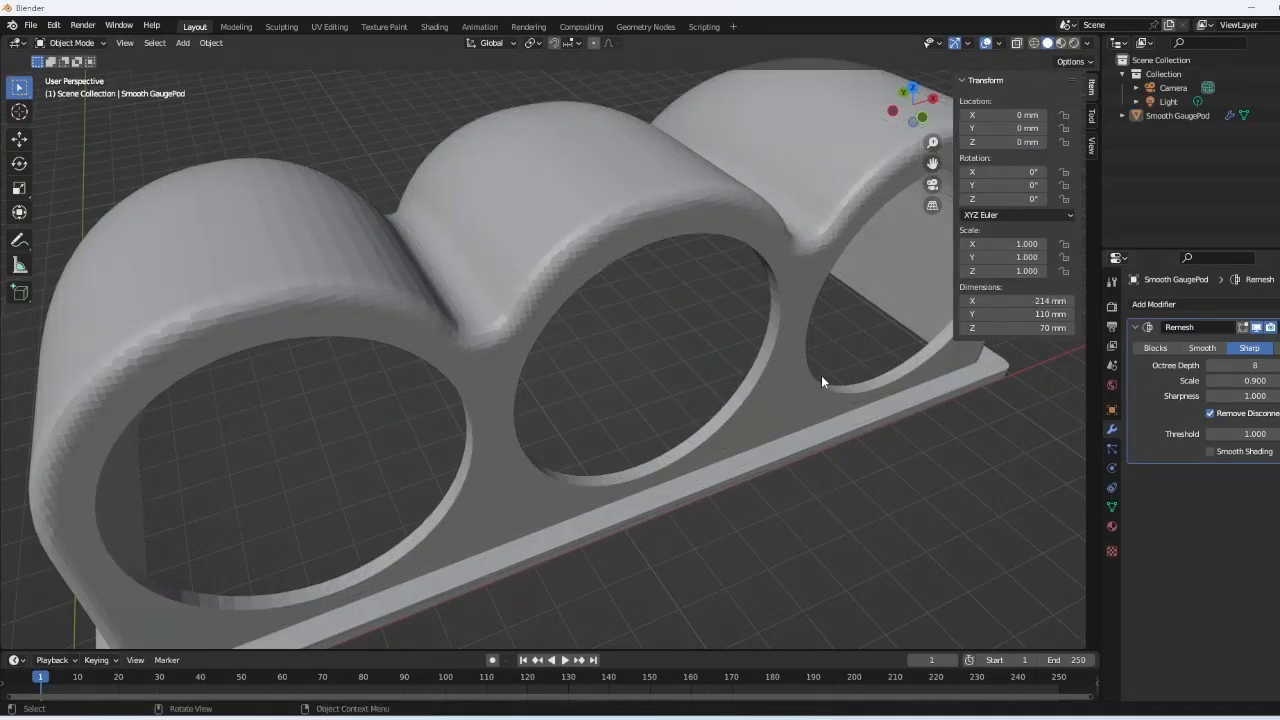
click(1277, 327)
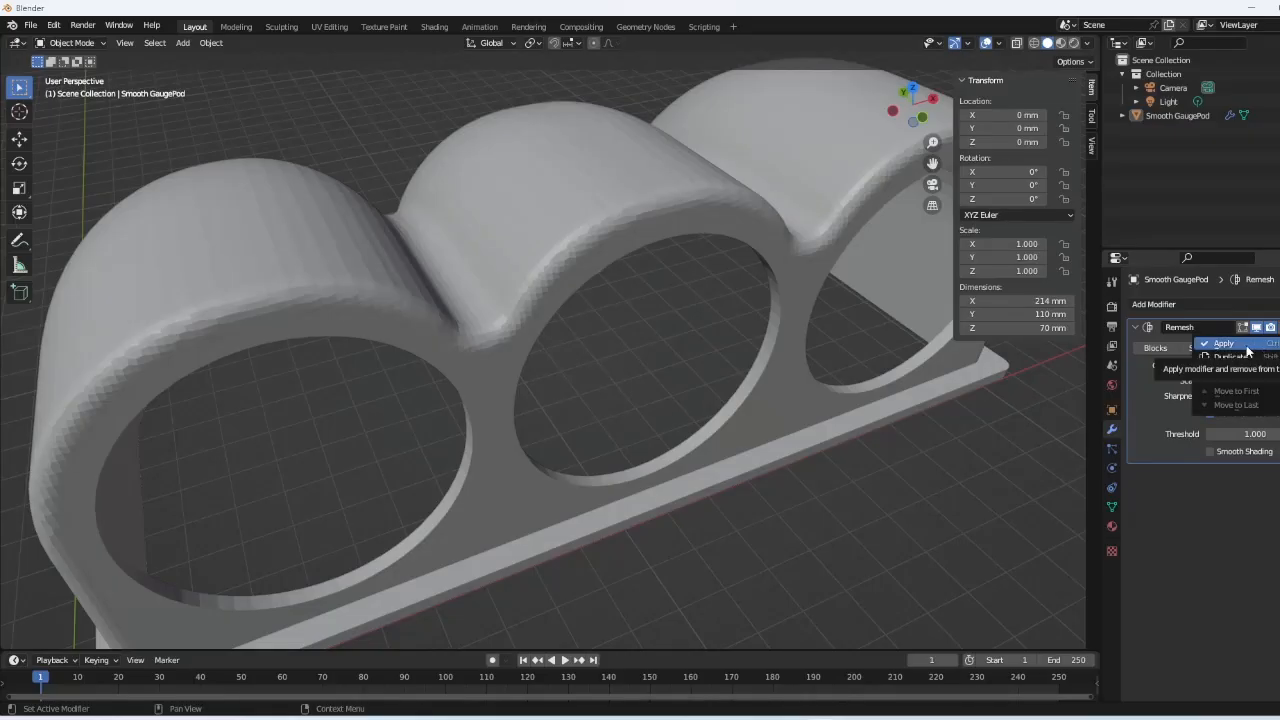
- Apply the Remesh modifier and view the baked dense mesh in Edit Mode
click(1246, 346)
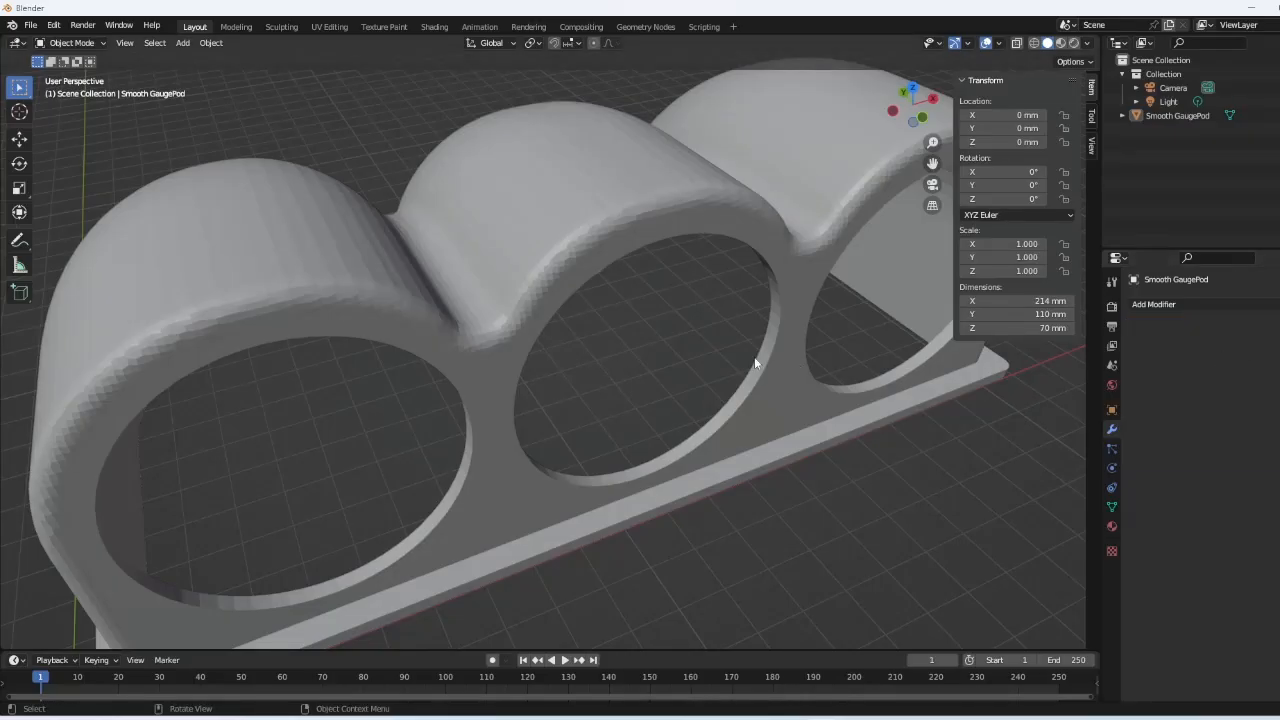
click(70, 43)
click(79, 80)
middle_drag(491, 246, 557, 281)
scroll(548, 271, up, 3)
scroll(681, 315, up, 2)
scroll(682, 317, down, 3)
scroll(682, 318, up, 6)
scroll(683, 318, down, 7)
- Inspect the dense mesh from front, back and overhead, then return to Object Mode
middle_drag(683, 318, 540, 283)
scroll(597, 268, up, 2)
scroll(597, 268, up, 2)
scroll(569, 240, down, 8)
scroll(540, 283, up, 5)
middle_drag(561, 203, 557, 270)
scroll(568, 231, up, 5)
scroll(568, 231, down, 5)
scroll(557, 270, up, 2)
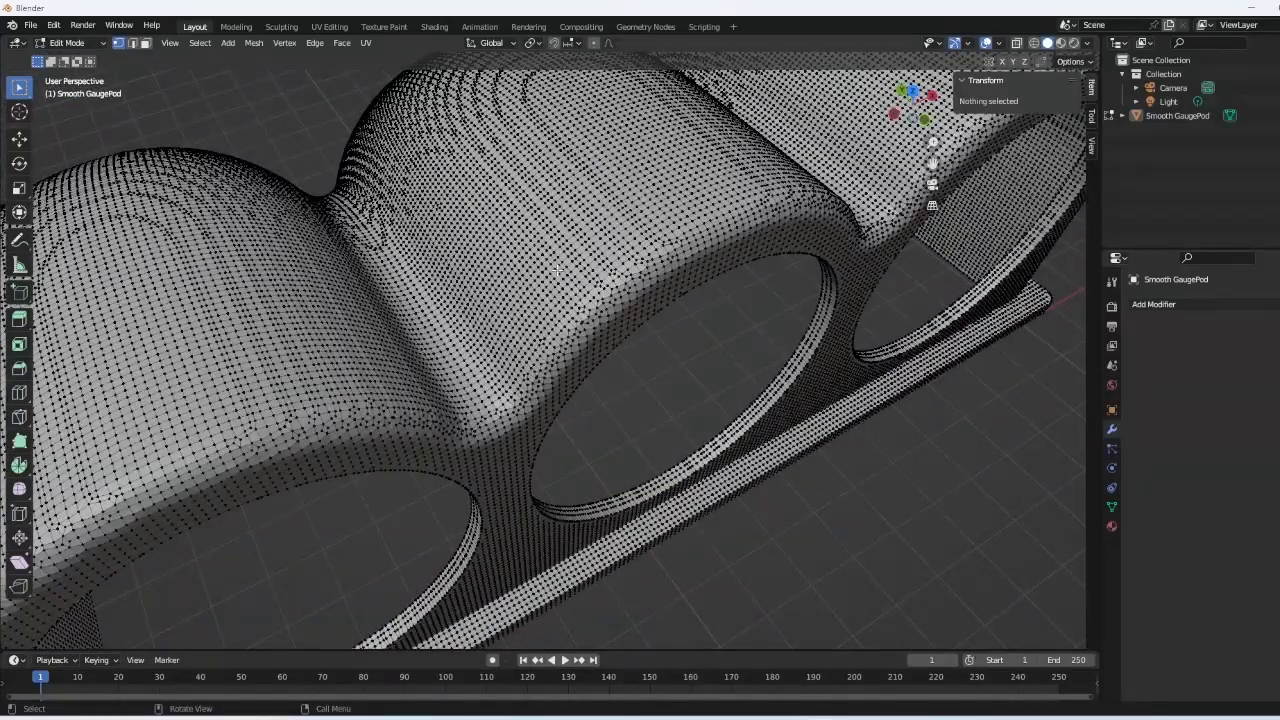
scroll(557, 271, down, 4)
mouse_move(557, 271)
middle_down()
mouse_move(552, 262)
mouse_move(593, 263)
middle_up()
click(68, 43)
click(76, 59)
scroll(594, 267, up, 2)
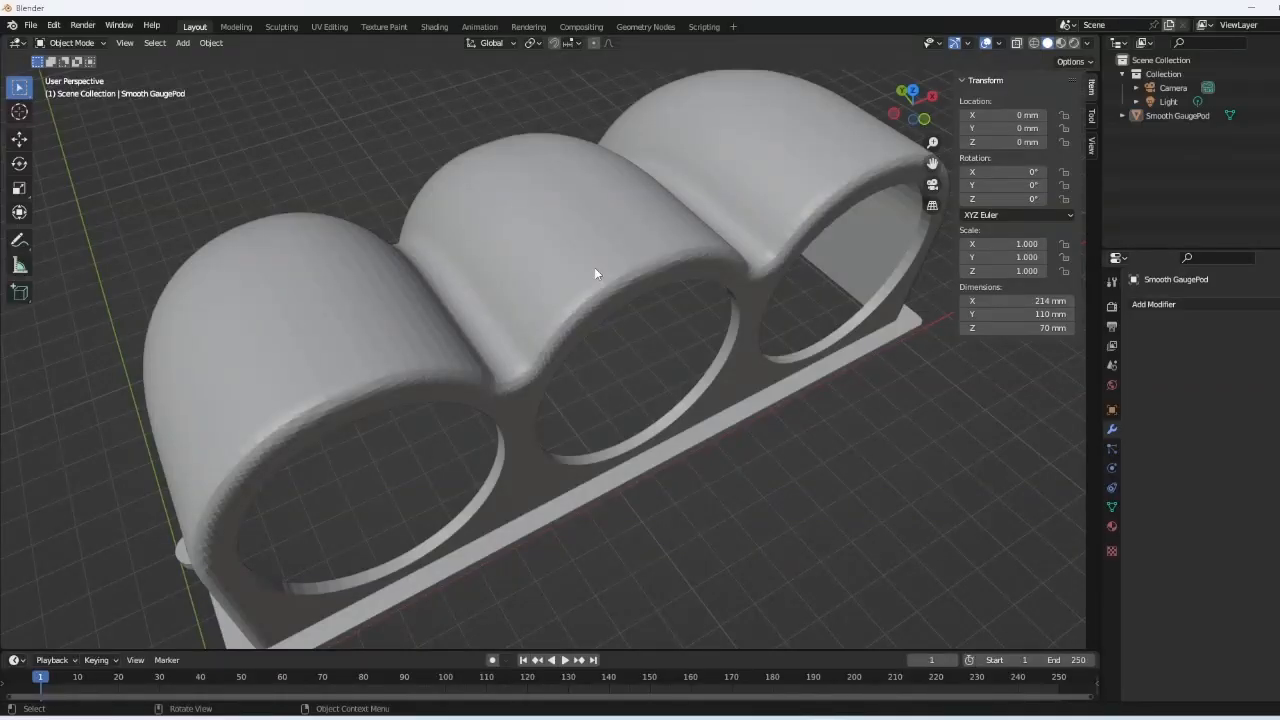
- Toggle the remeshed gauge pod between Edit Mode and Object Mode to inspect its vertices
key(Tab)
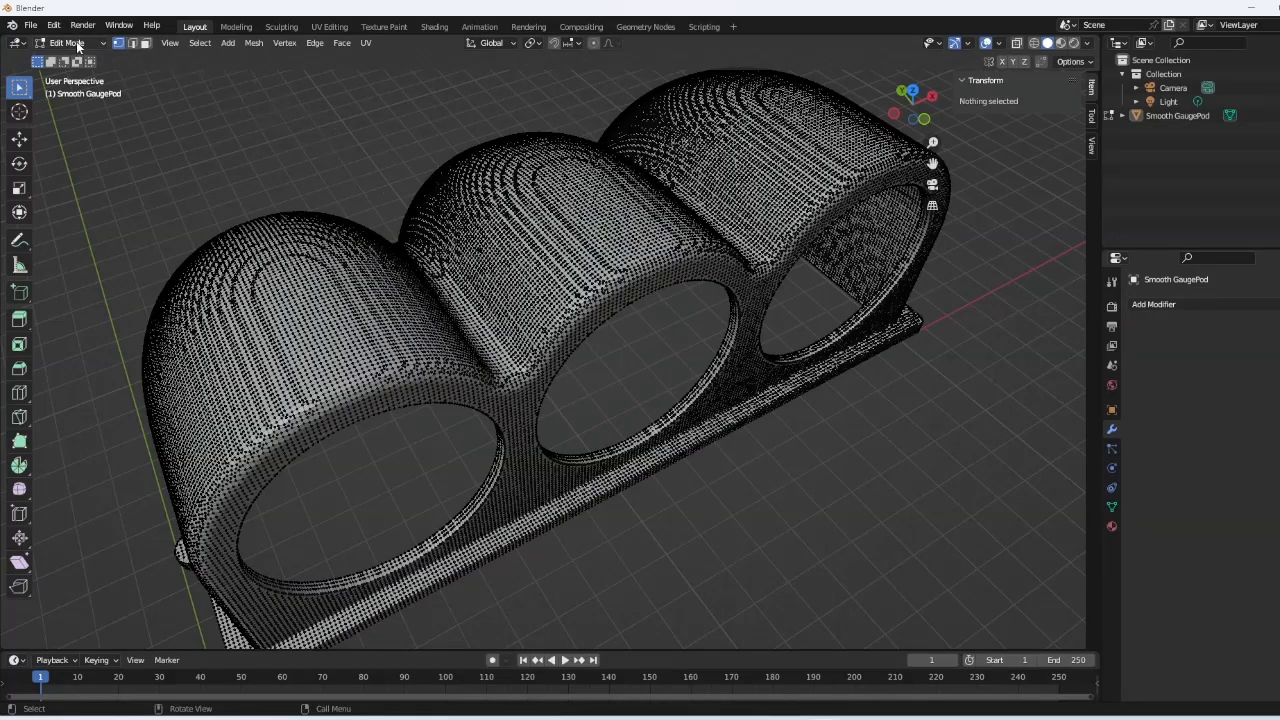
click(79, 44)
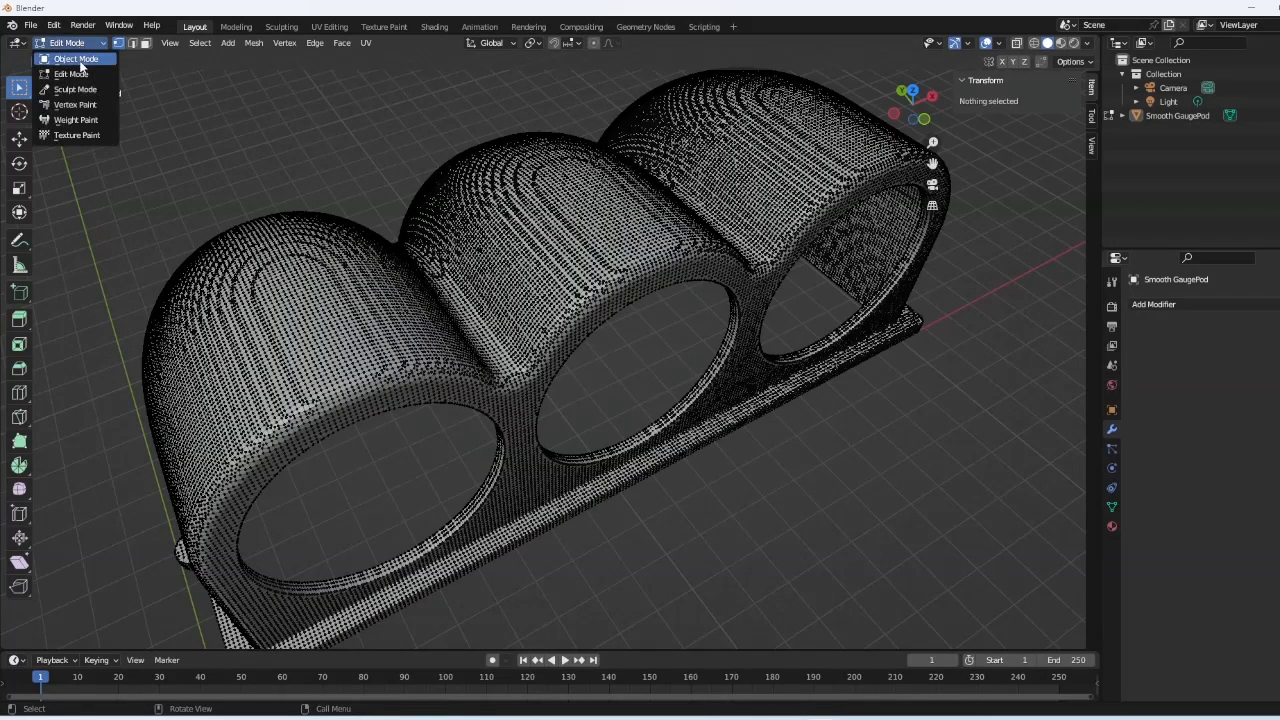
click(80, 57)
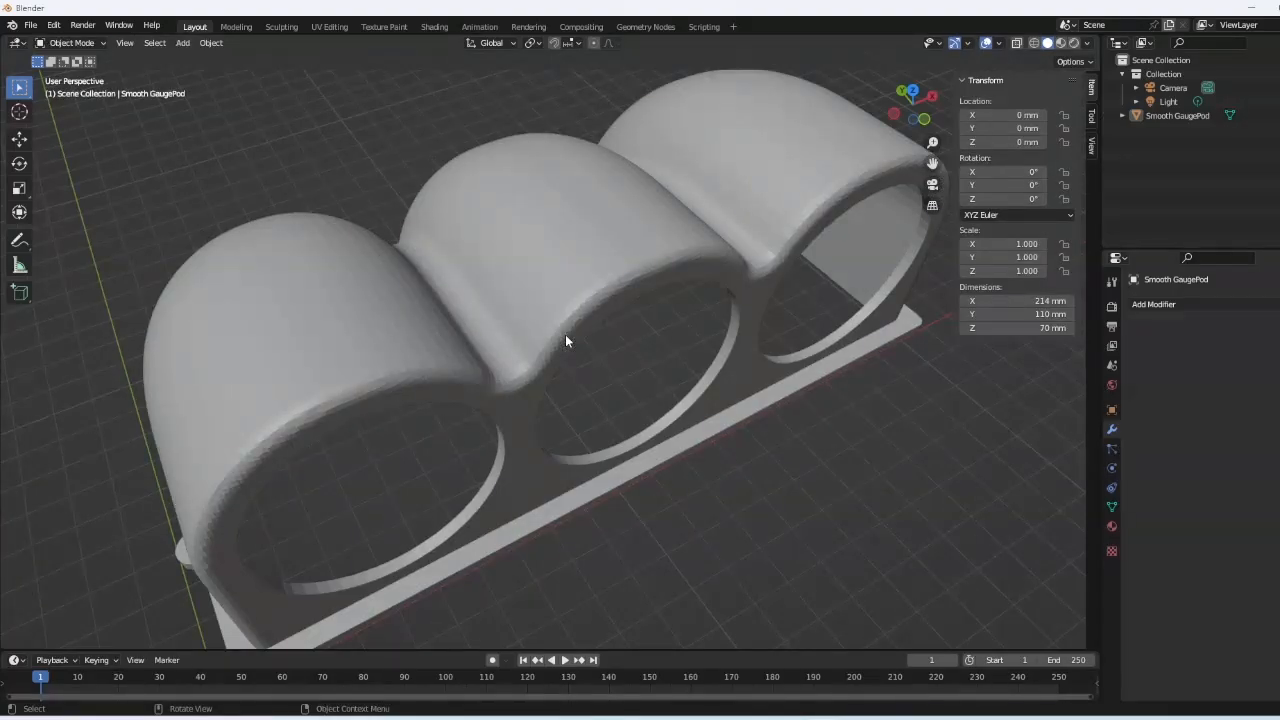
key(Tab)
- Orbit and zoom around the dense pod mesh from lower angles, then return to Object Mode
middle_drag(567, 323, 570, 247)
scroll(554, 261, up, 3)
scroll(570, 247, down, 5)
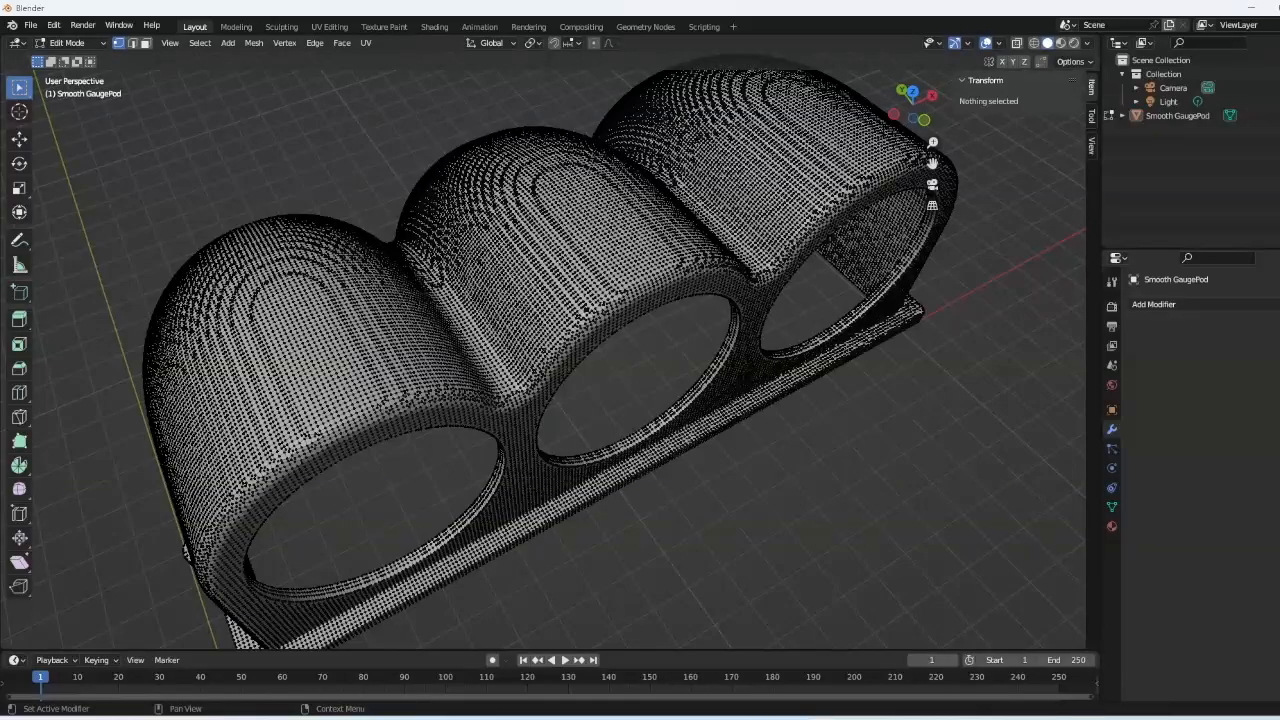
scroll(654, 363, up, 1)
middle_drag(649, 357, 601, 266)
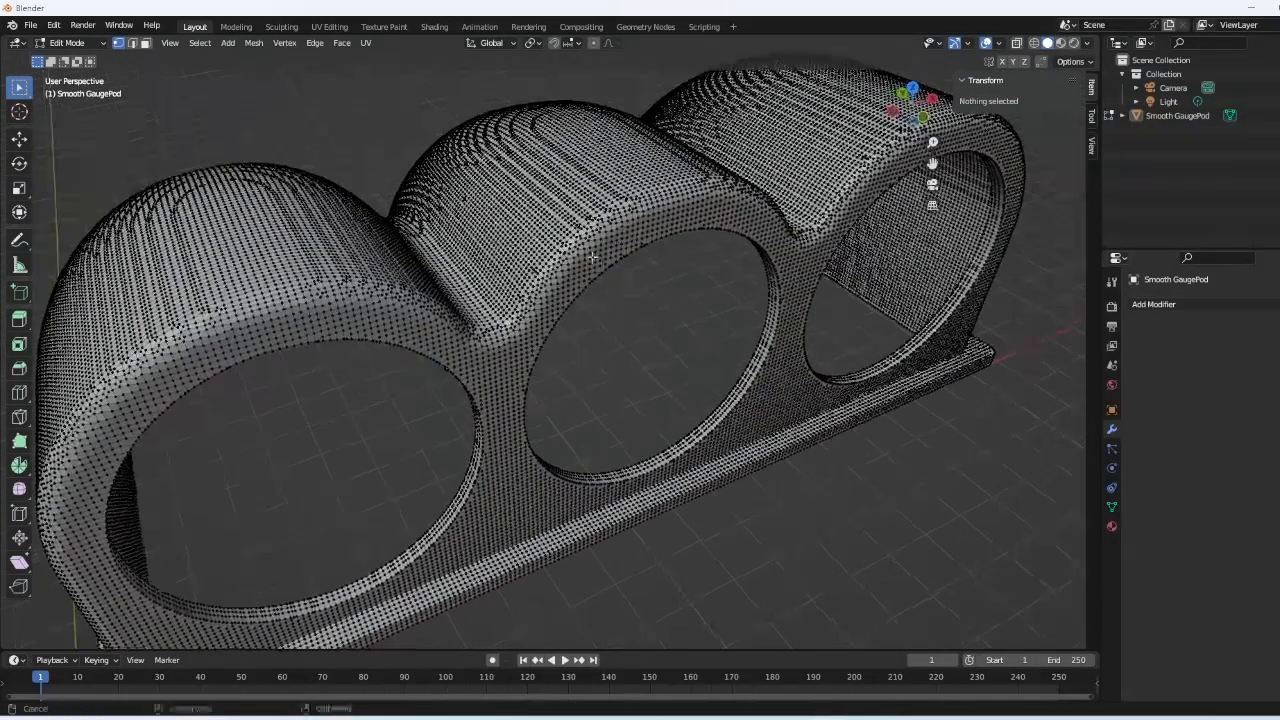
scroll(590, 252, up, 2)
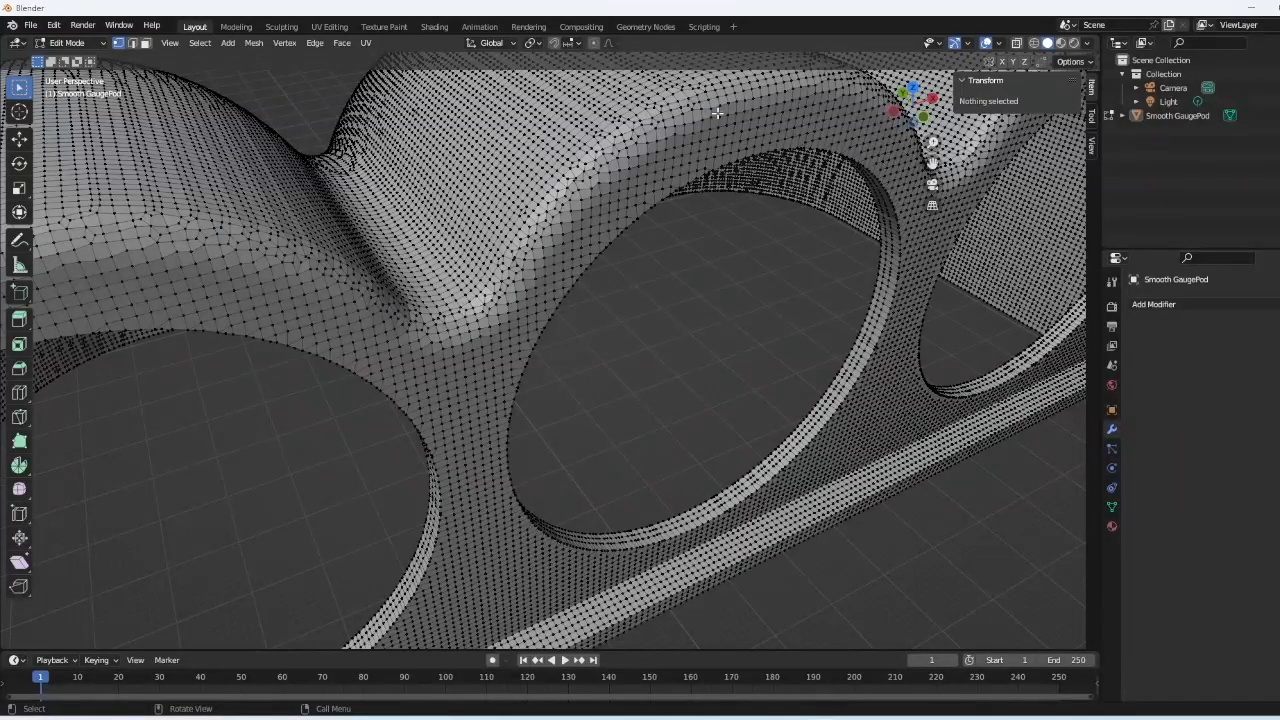
scroll(717, 112, down, 2)
middle_drag(717, 115, 720, 145)
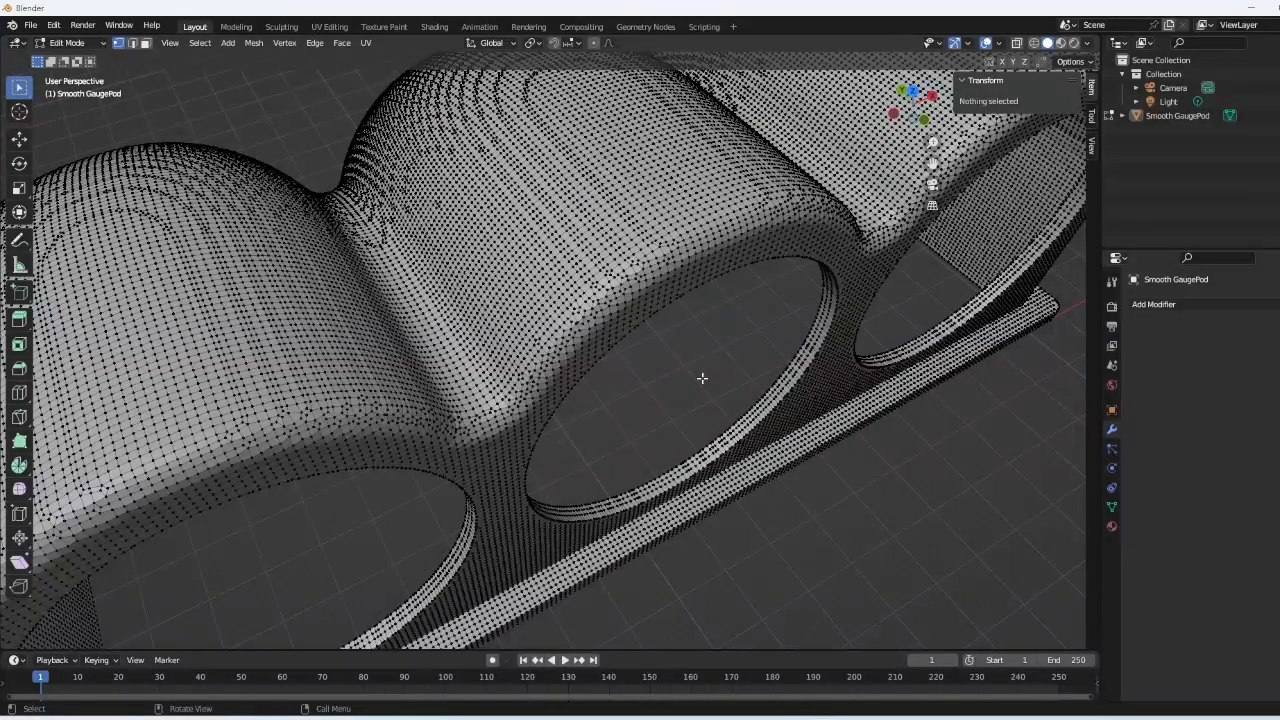
scroll(701, 375, down, 2)
middle_drag(701, 375, 689, 366)
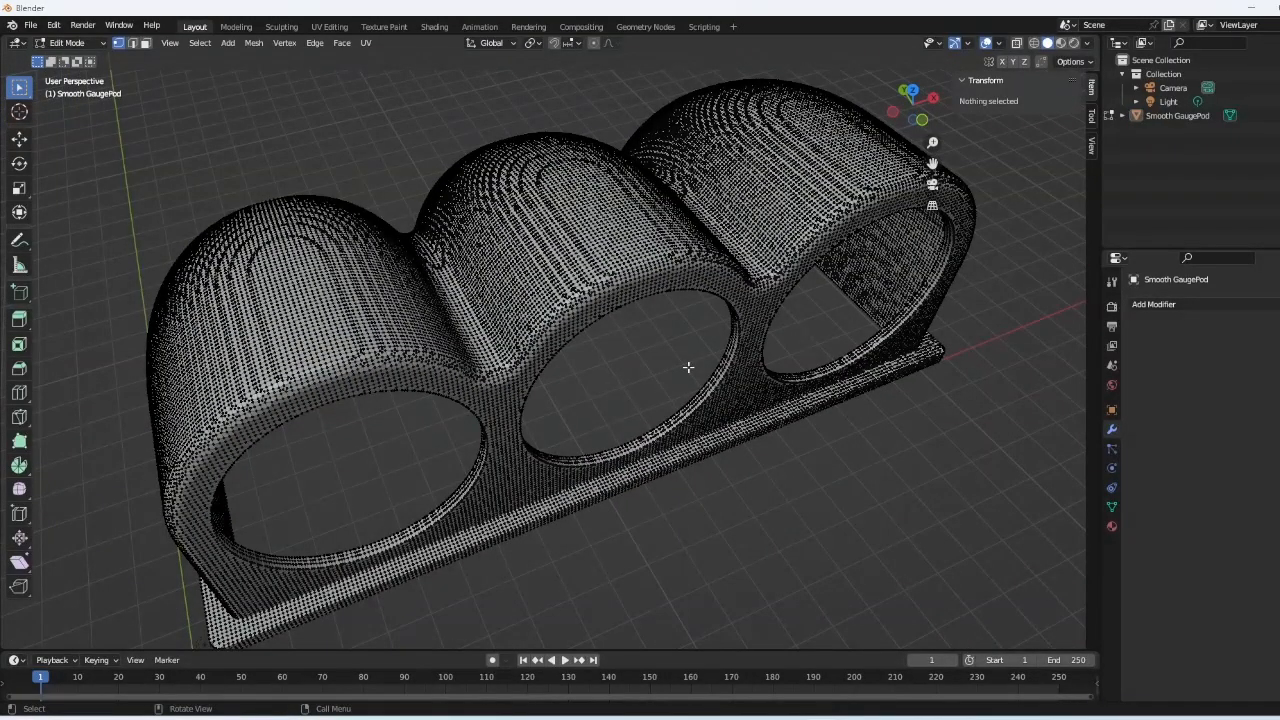
key(Tab)
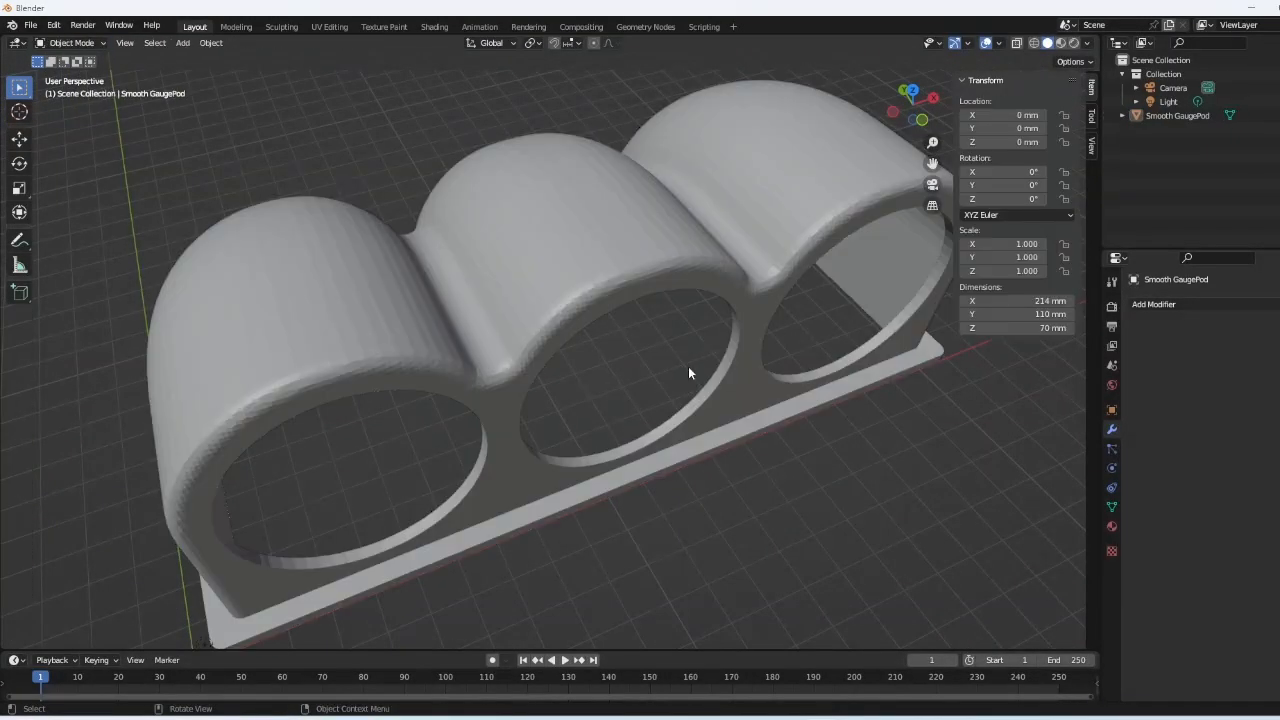
- Select the Smooth GaugePod, apply All Transforms via Ctrl+A, and switch it to Edit Mode
click(677, 263)
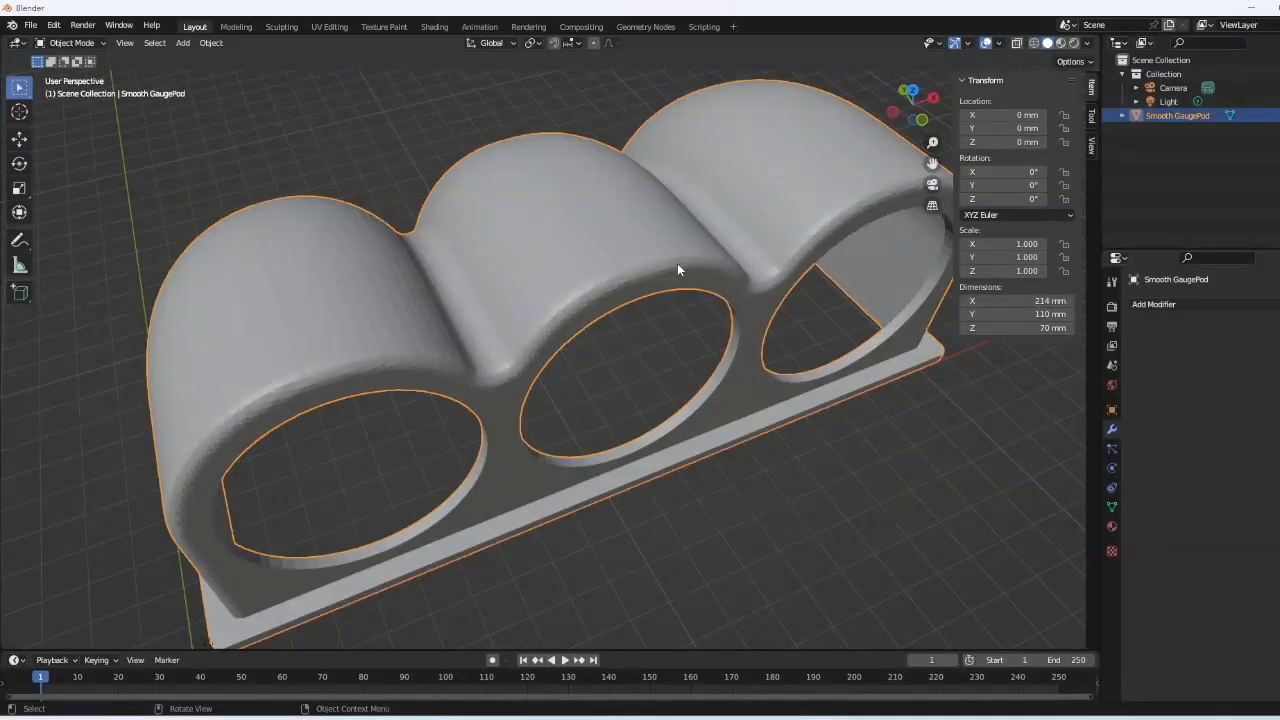
key(ctrl+a)
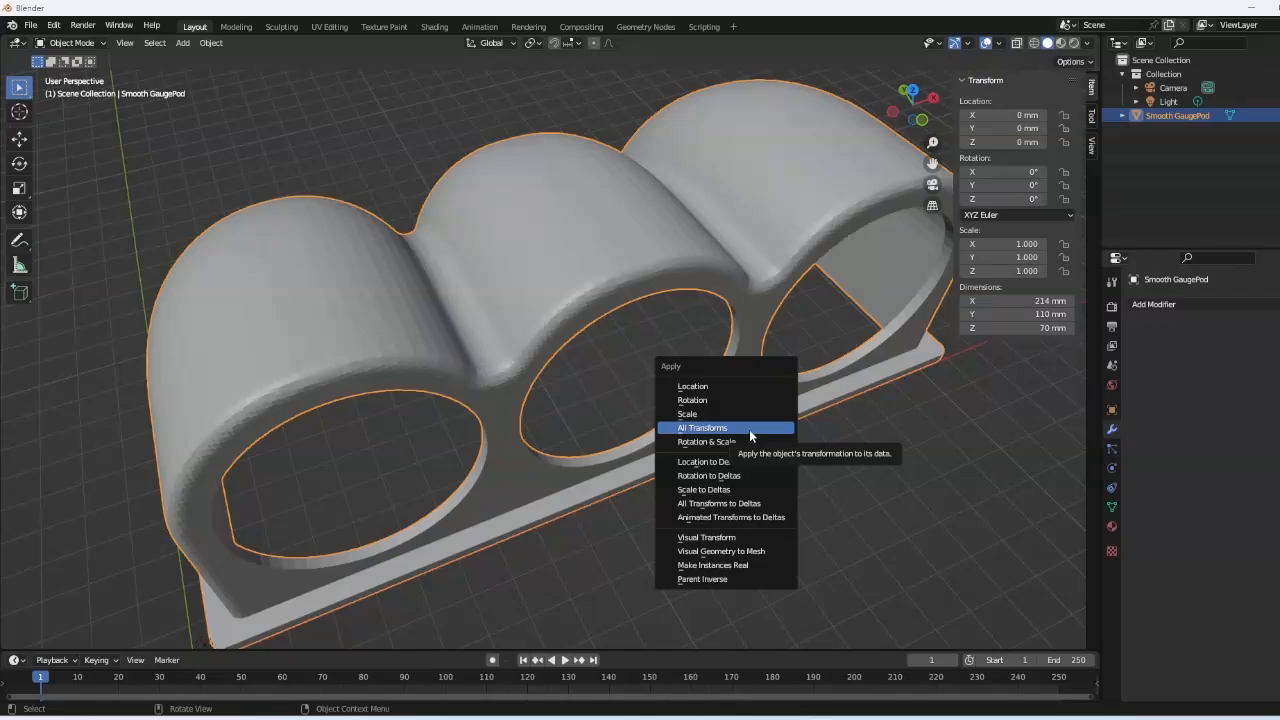
click(749, 428)
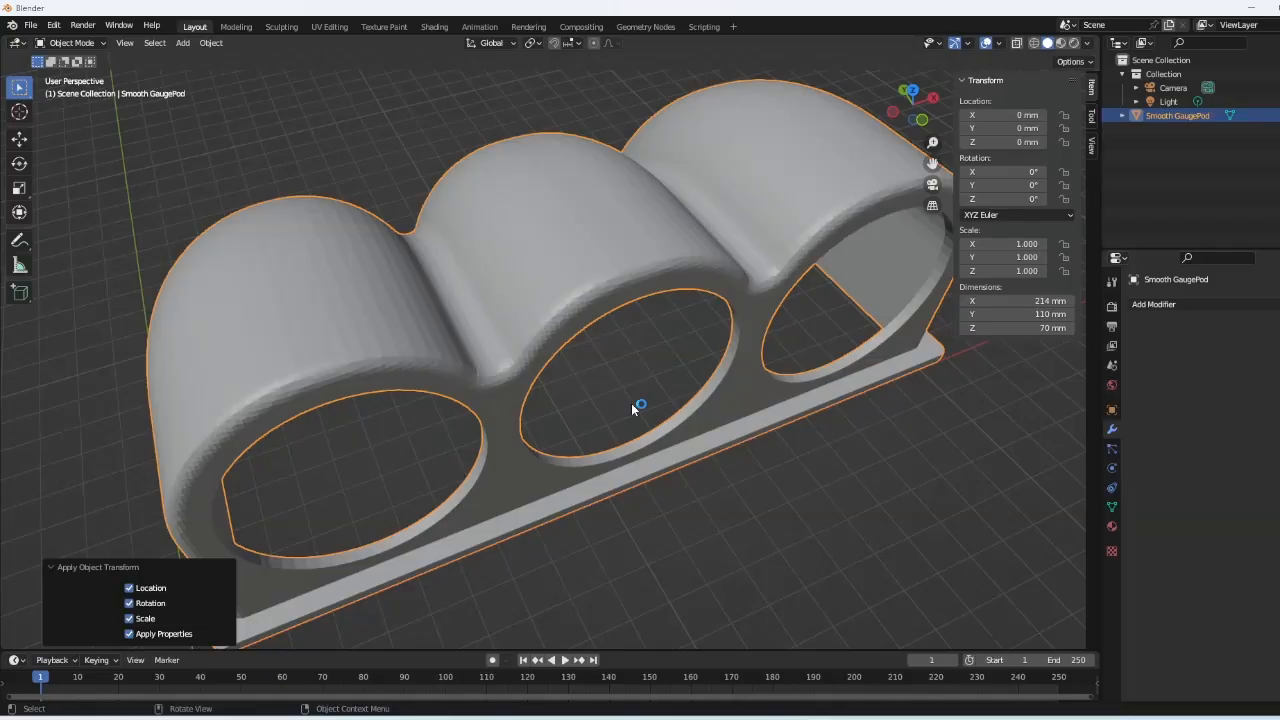
click(70, 42)
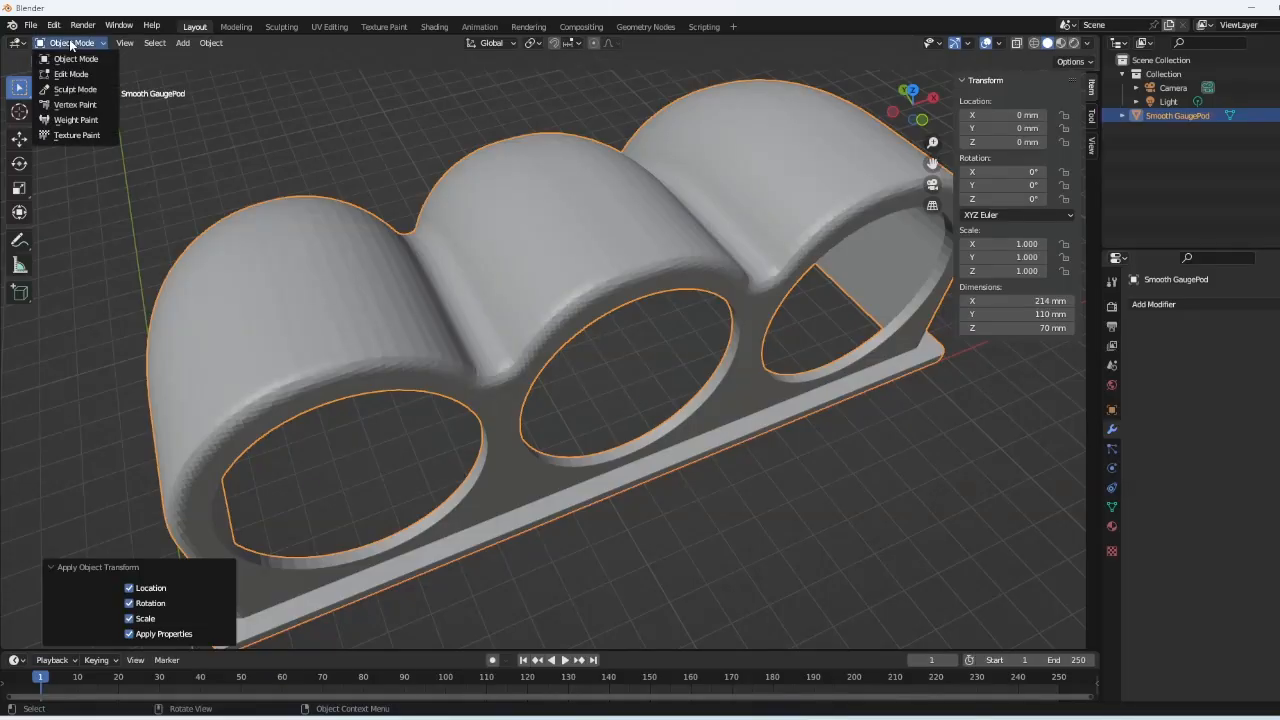
click(70, 78)
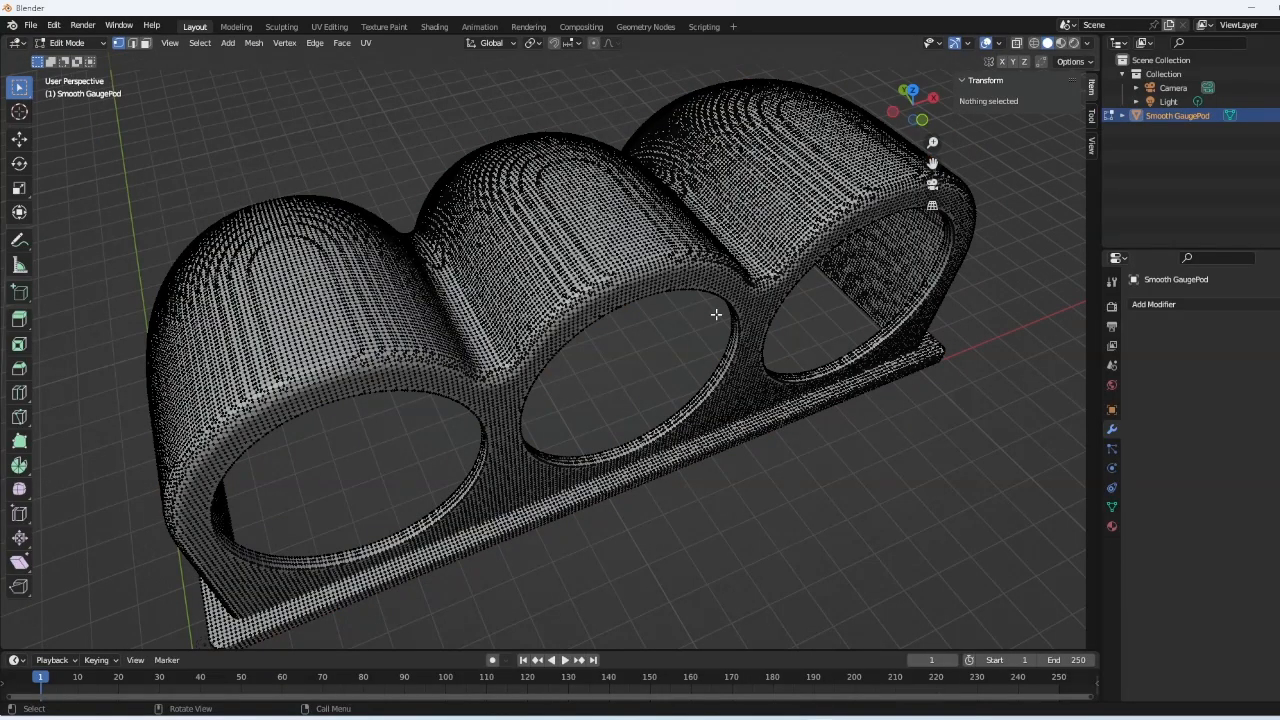
- Select the entire pod mesh and Recalculate Outside so all normals face outward
key(a)
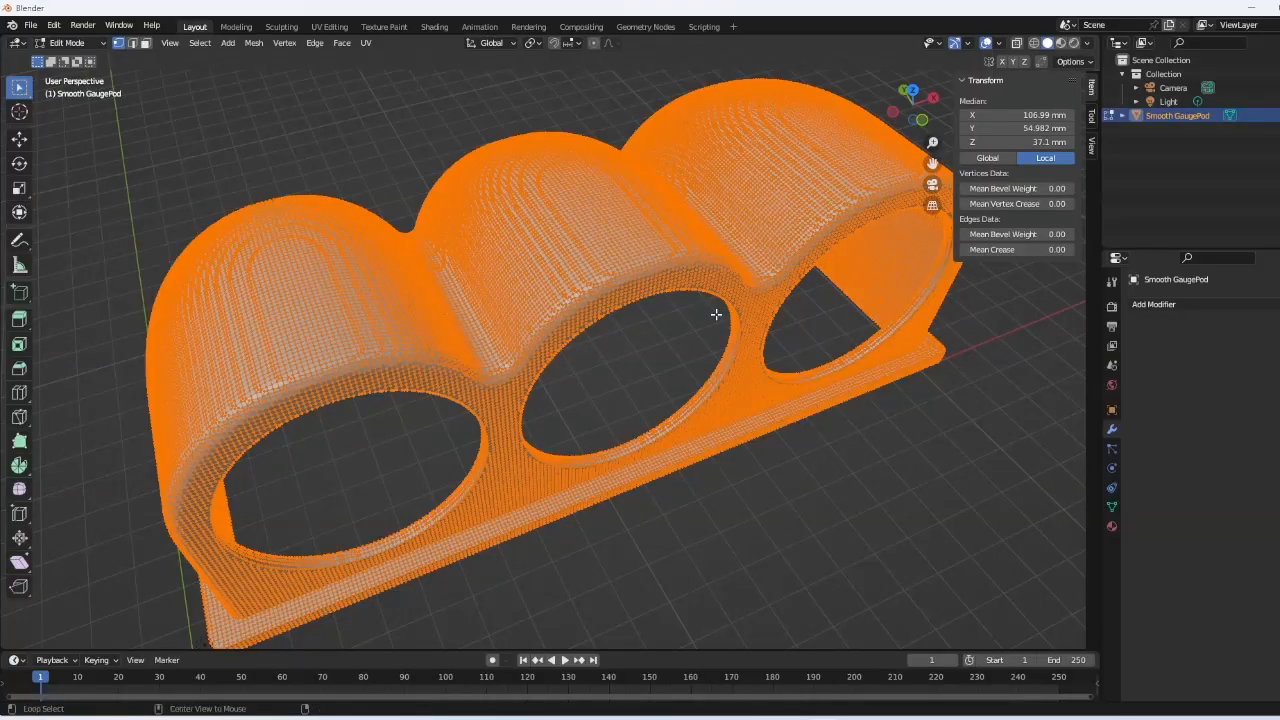
key(alt+n)
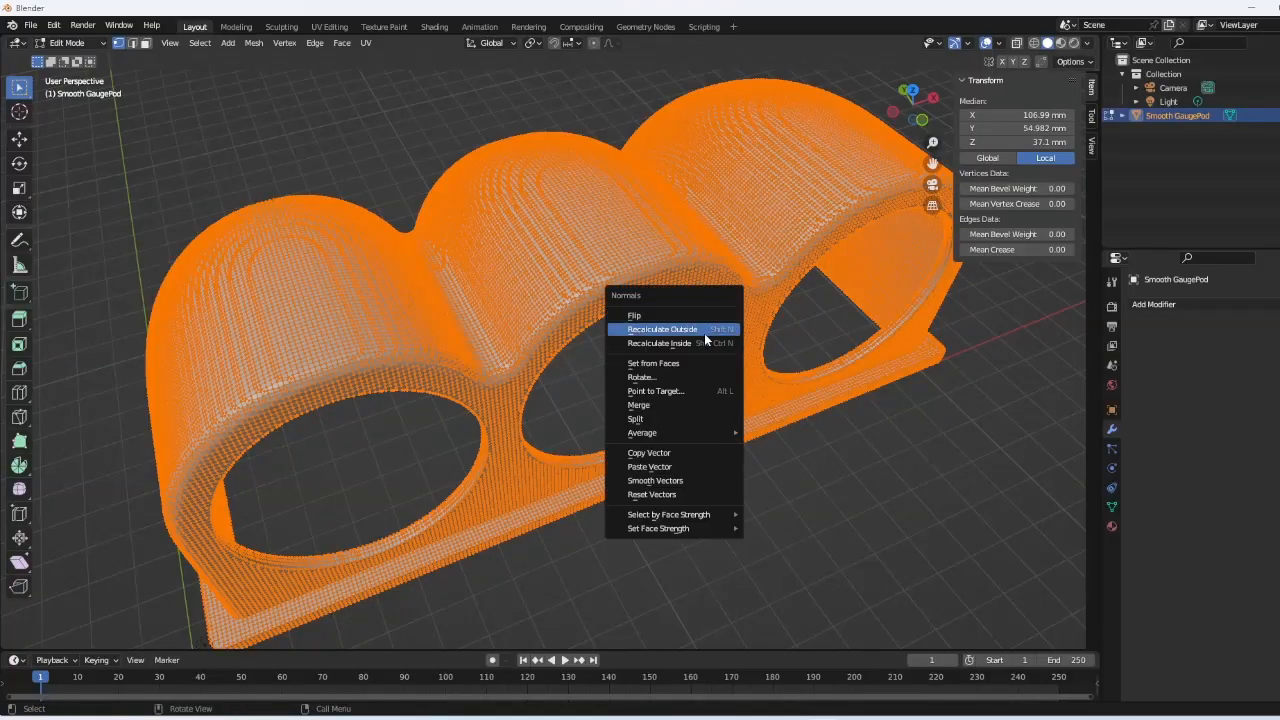
click(702, 332)
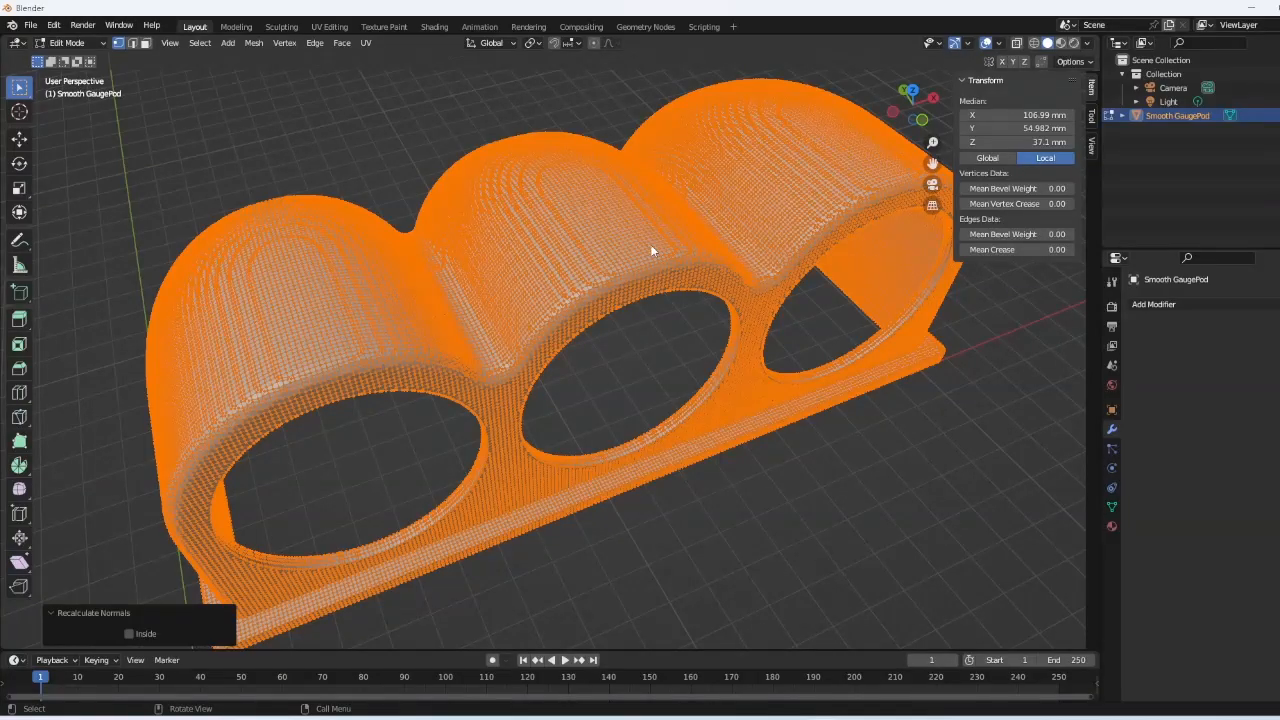
- Run Smart UV Project on the pod with 66° angle limit, 0.020 island margin, Correct Aspect on
key(u)
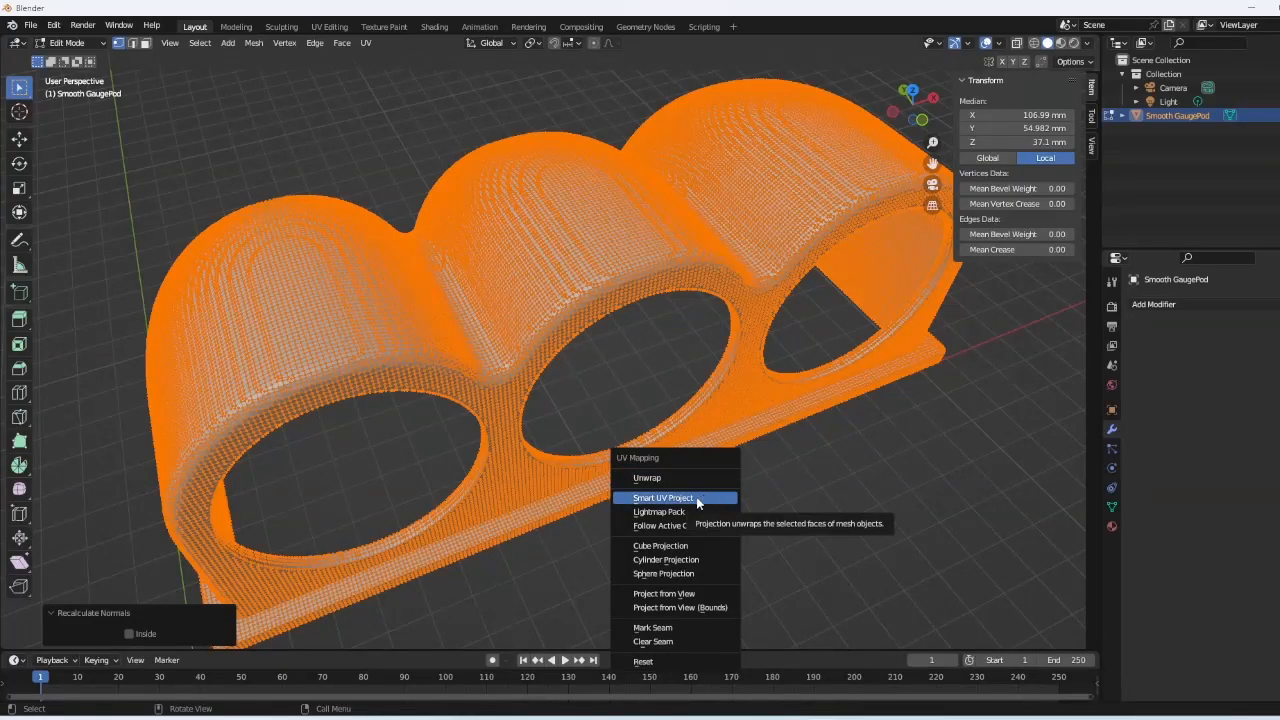
click(698, 497)
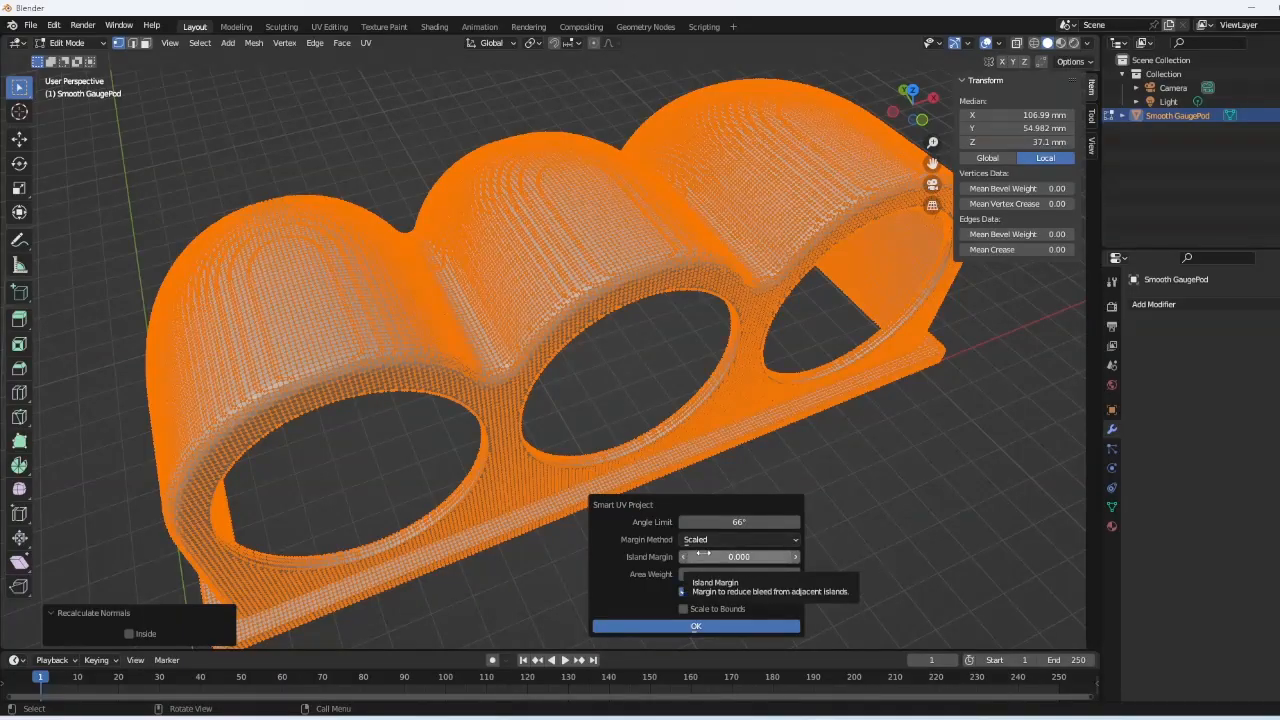
click(795, 556)
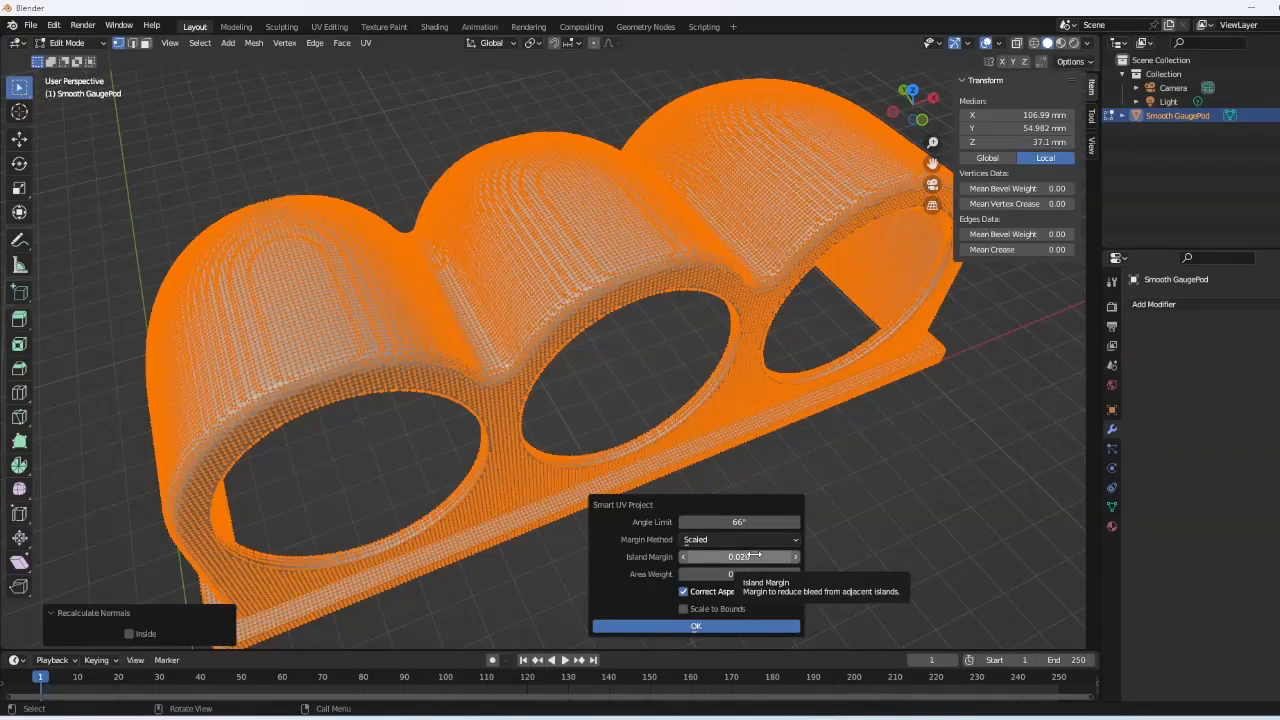
click(722, 630)
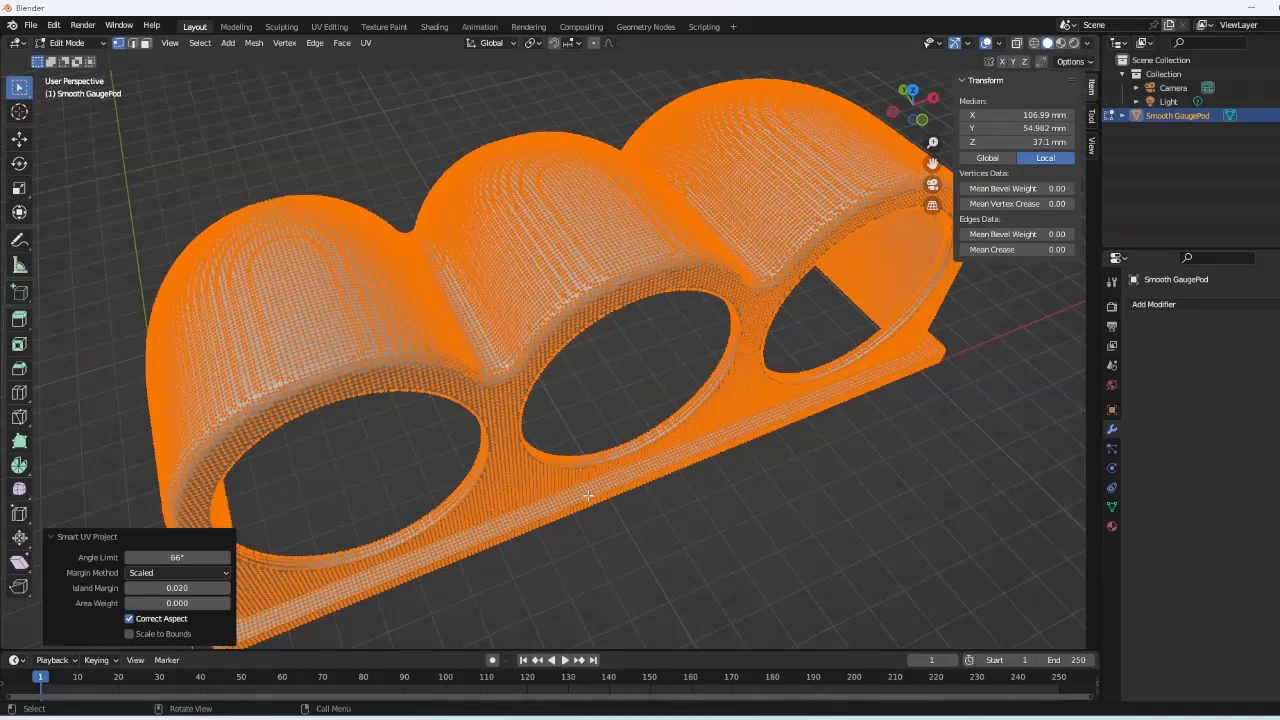
- Switch to the UV Editing workspace and clear the UV selection
click(330, 27)
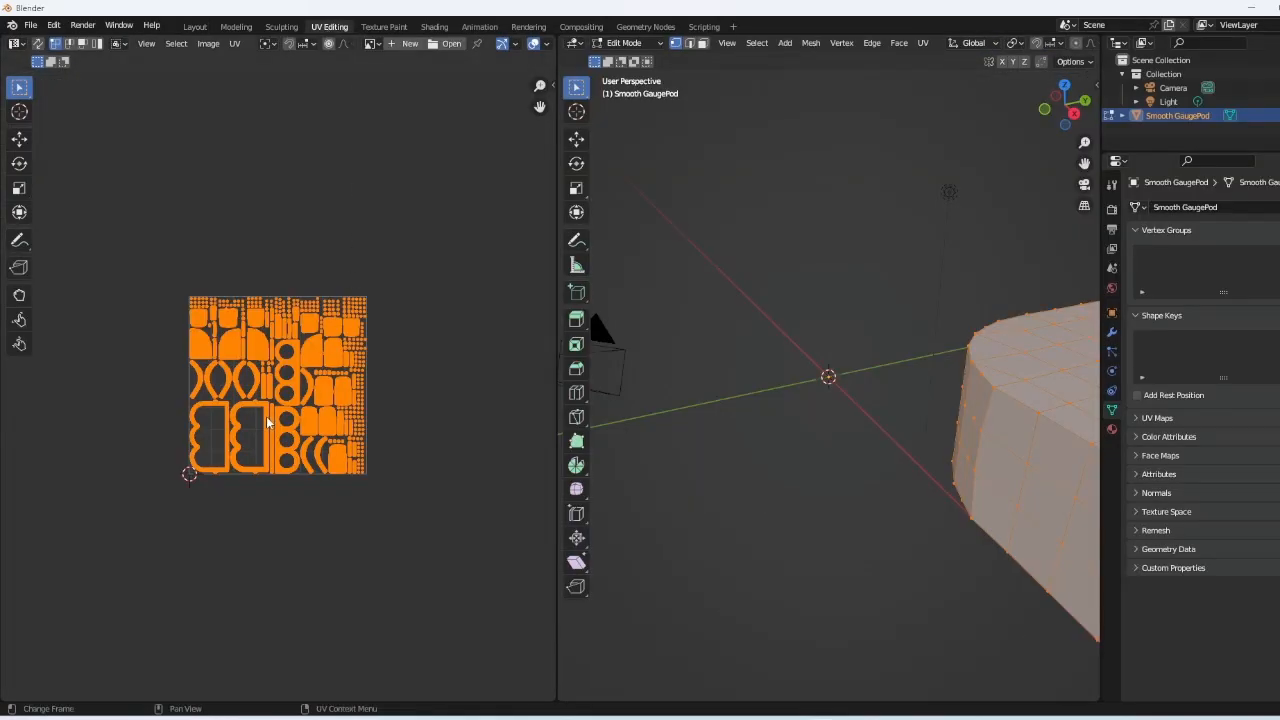
scroll(267, 418, up, 3)
click(308, 157)
scroll(275, 290, up, 1)
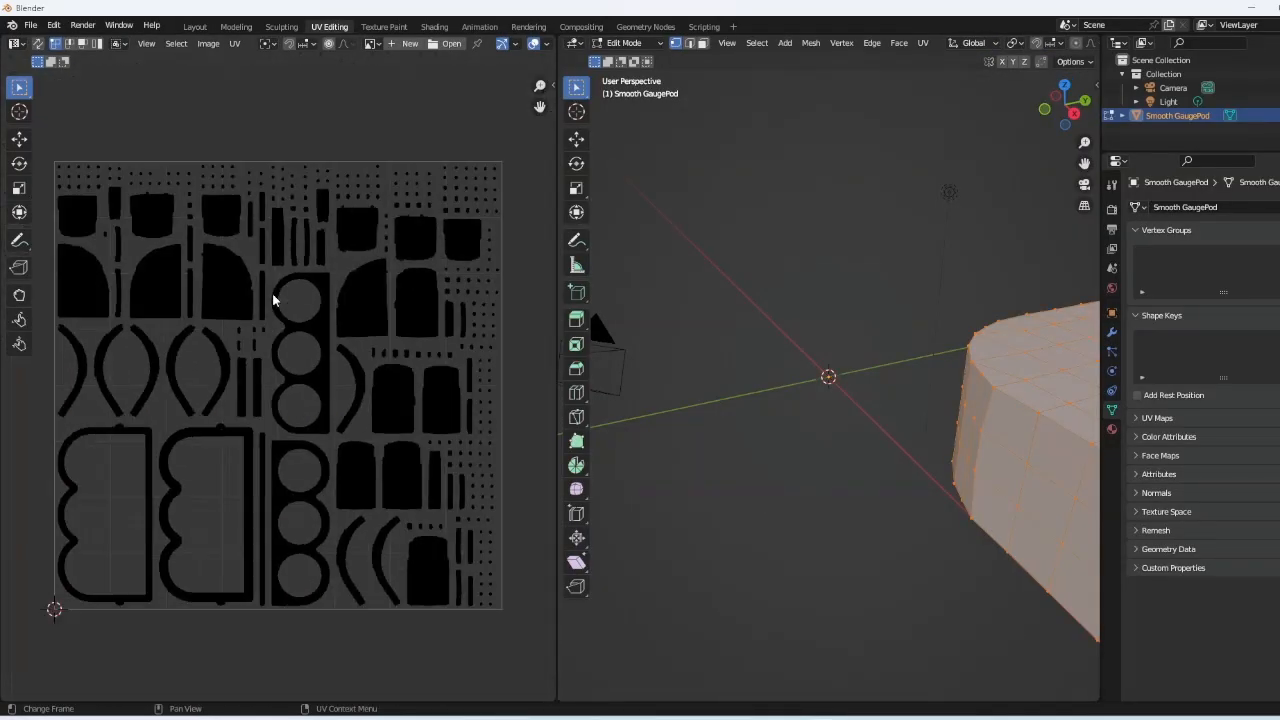
middle_drag(903, 386, 942, 395)
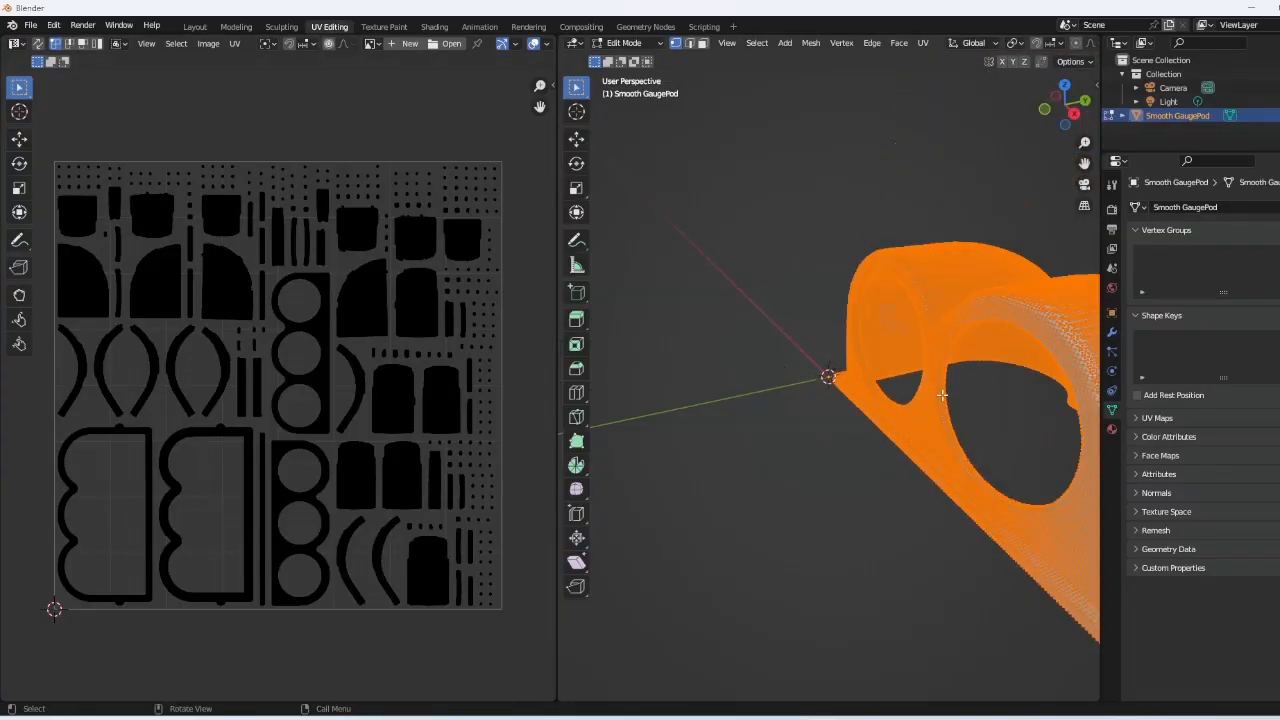
- Box-select the faces on top of the pod to view their UV islands
key(alt+a)
key(b)
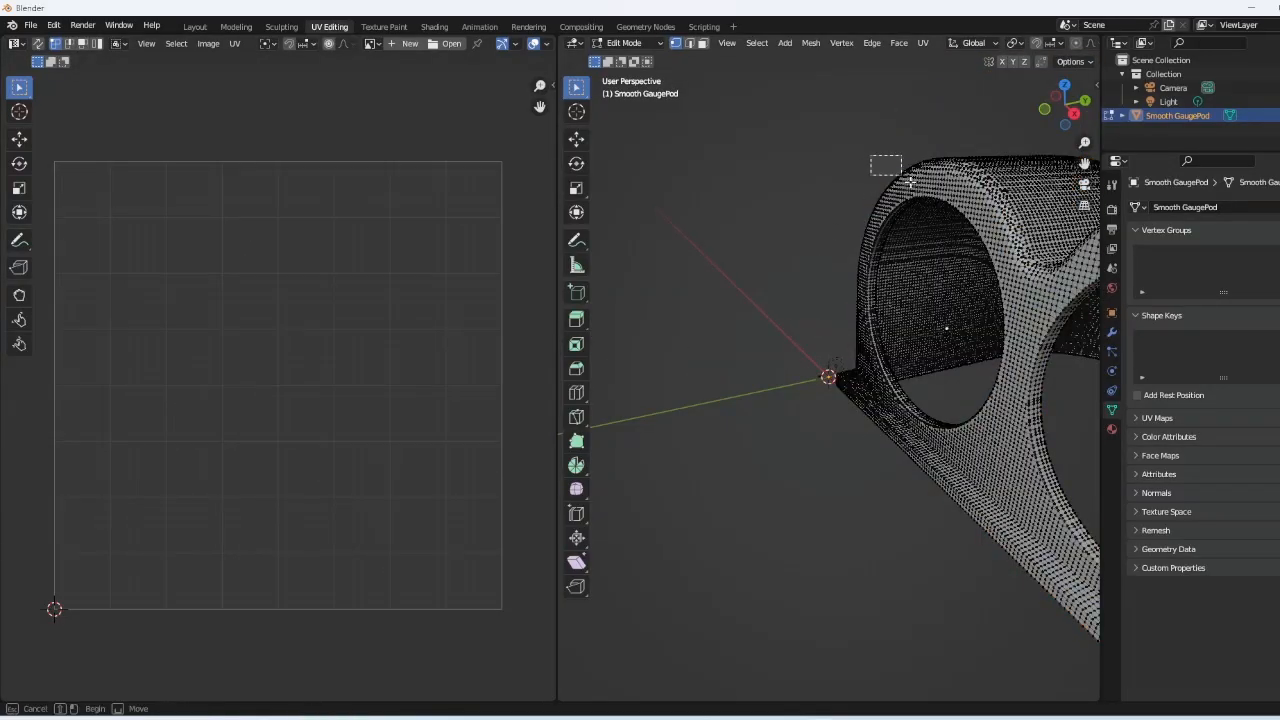
drag(892, 170, 1000, 270)
middle_drag(984, 289, 980, 294)
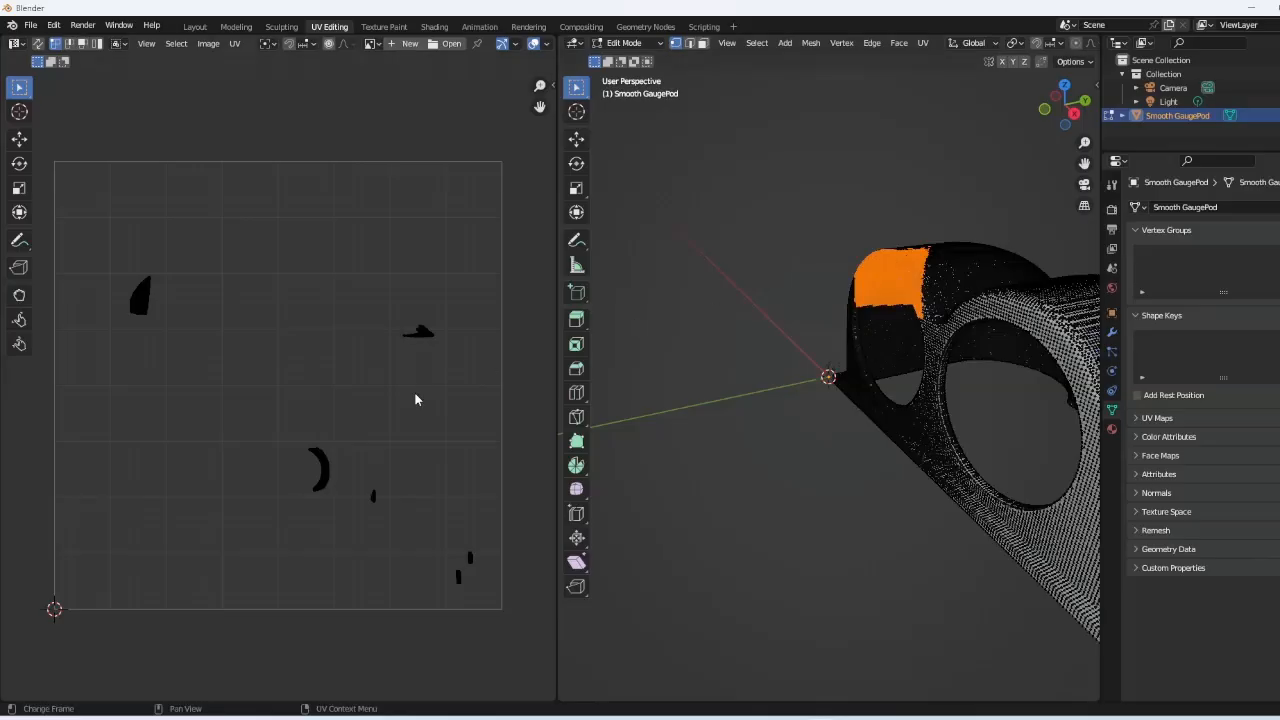
- Select all faces and frame the full packed UV layout in the UV editor
key(alt+a)
key(a)
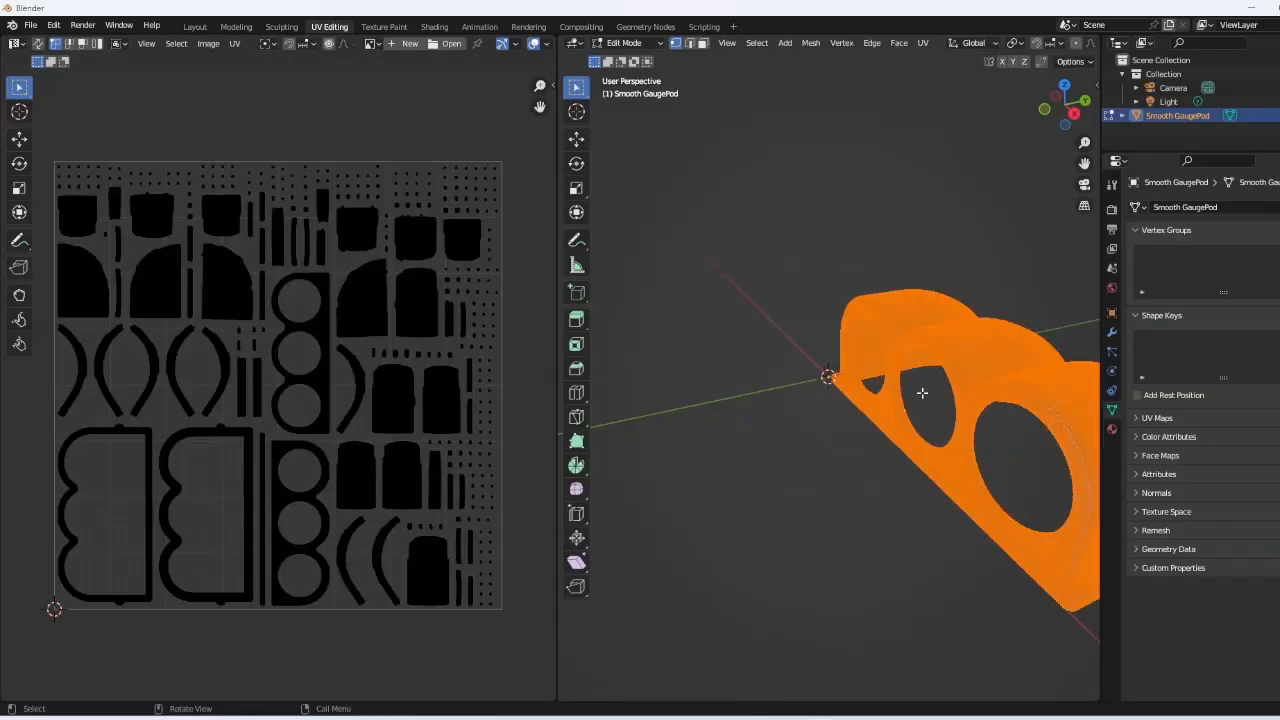
middle_drag(842, 364, 900, 392)
scroll(186, 366, up, 5)
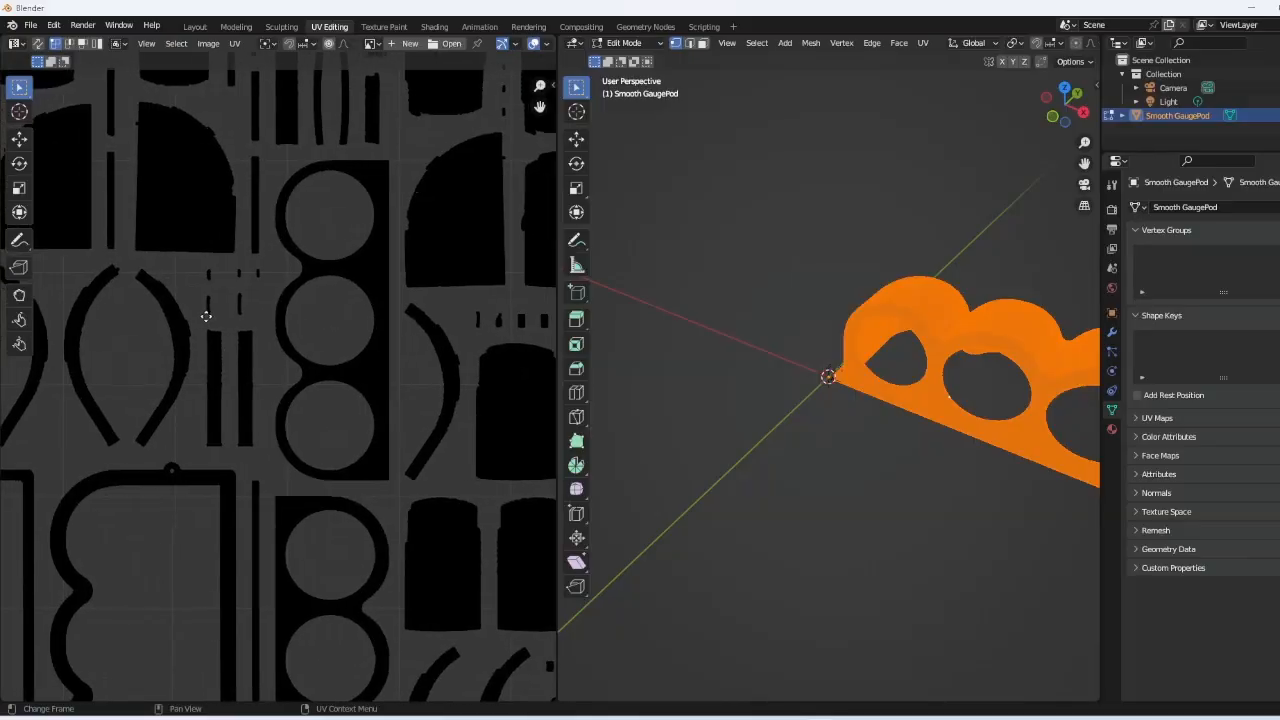
scroll(294, 297, up, 6)
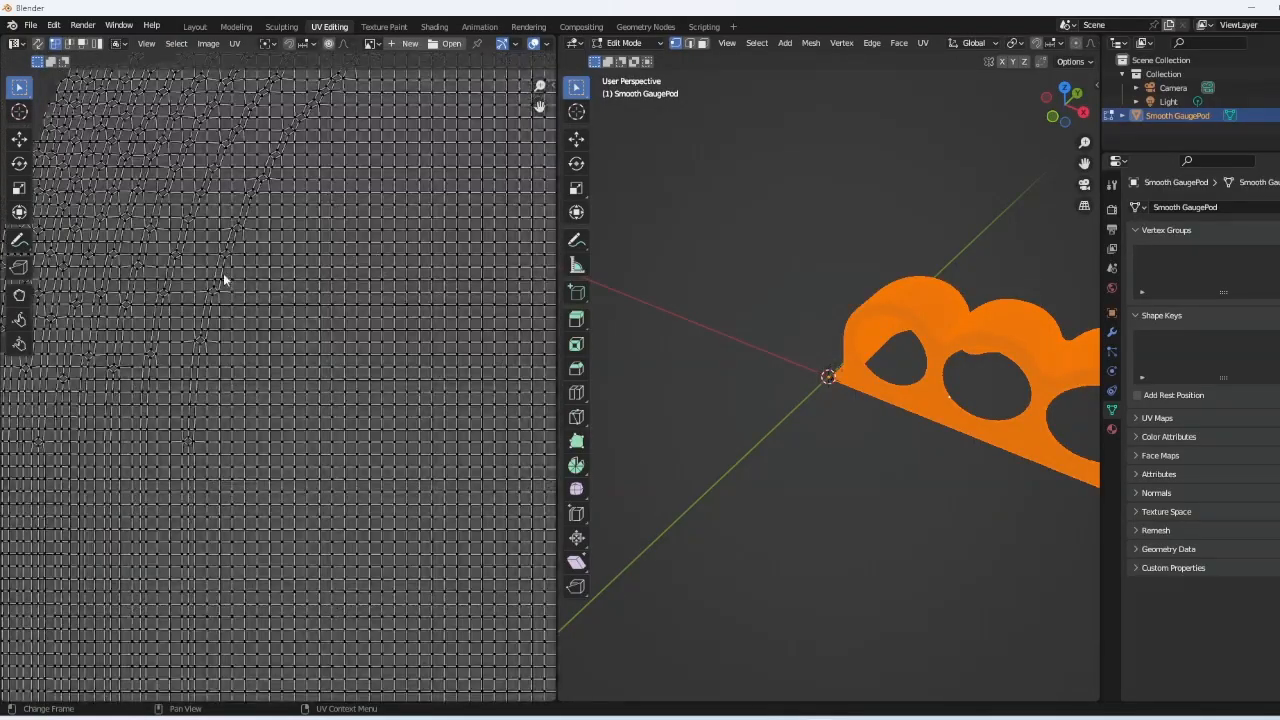
scroll(307, 318, down, 4)
scroll(272, 296, down, 6)
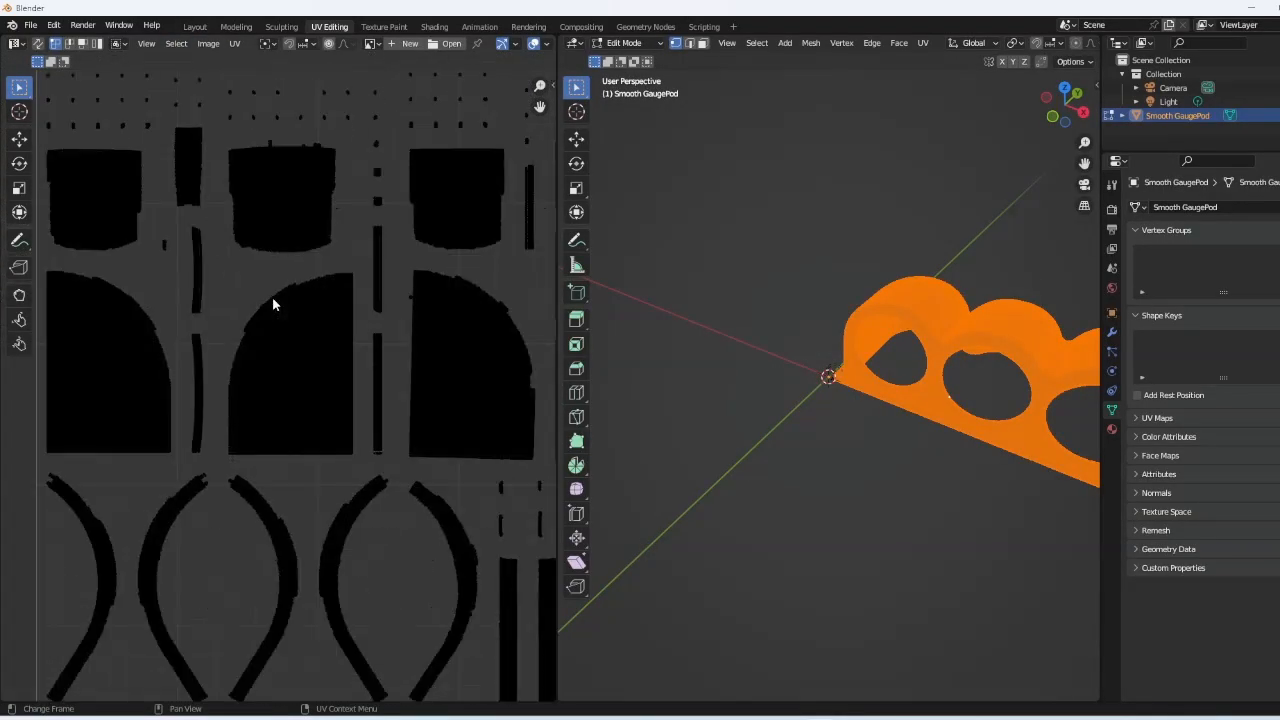
key(Home)
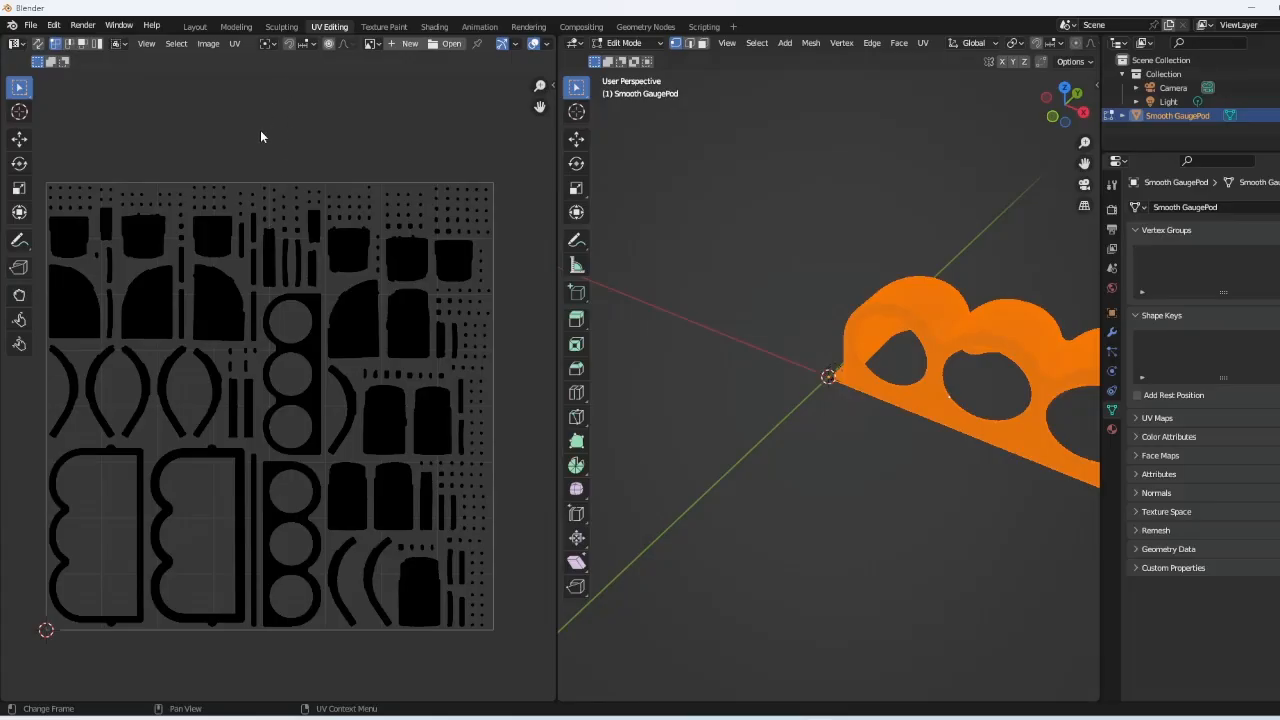
- Go back to Layout and save the project in Downloads as 'textured Part.blend'
click(193, 27)
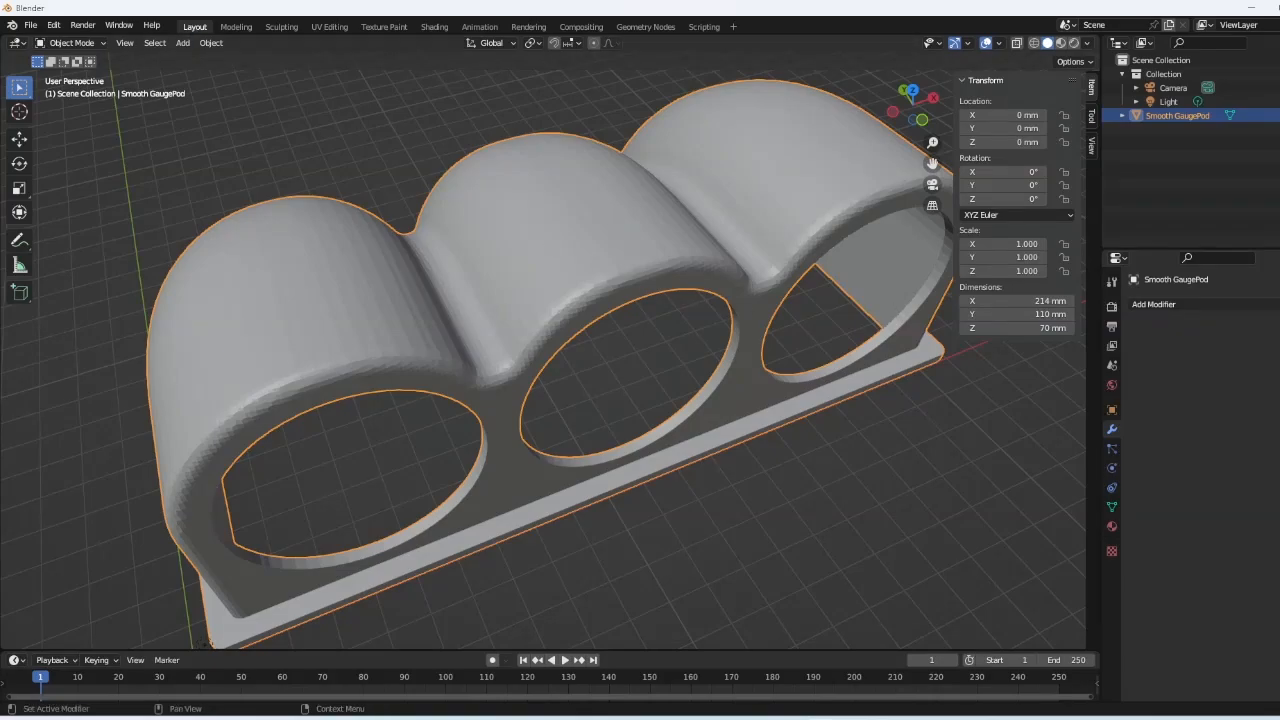
click(42, 27)
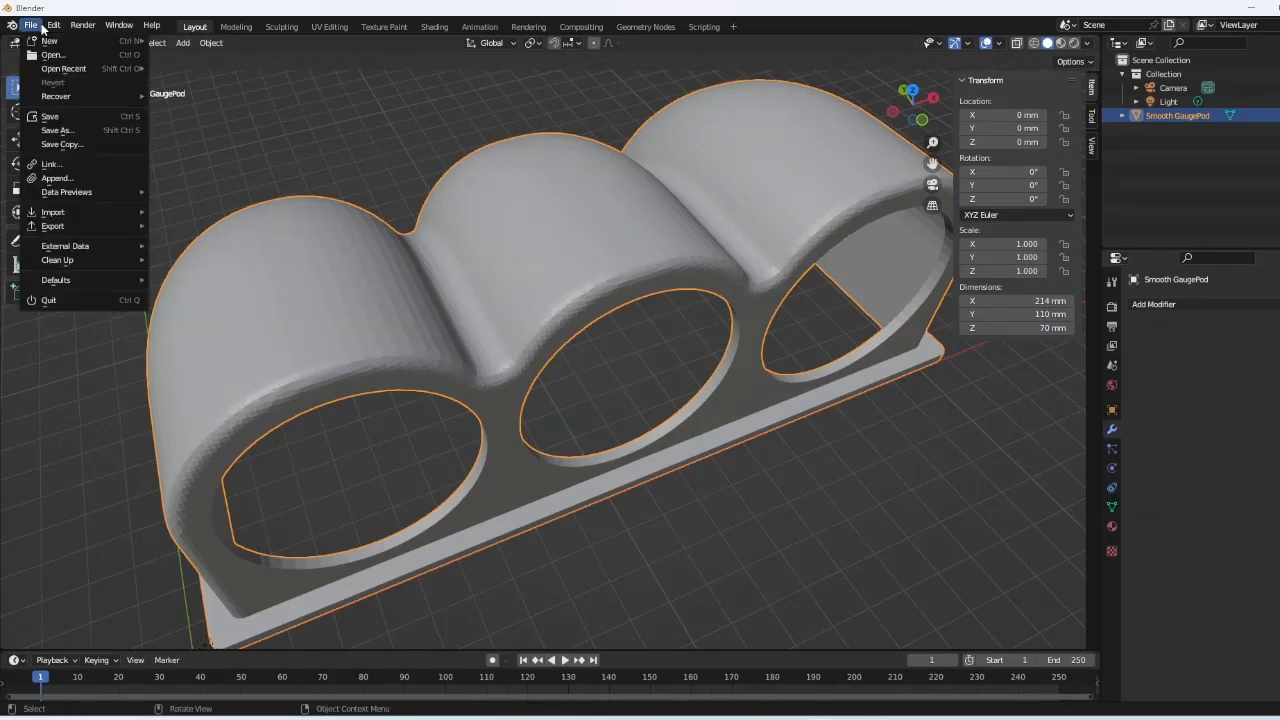
click(77, 116)
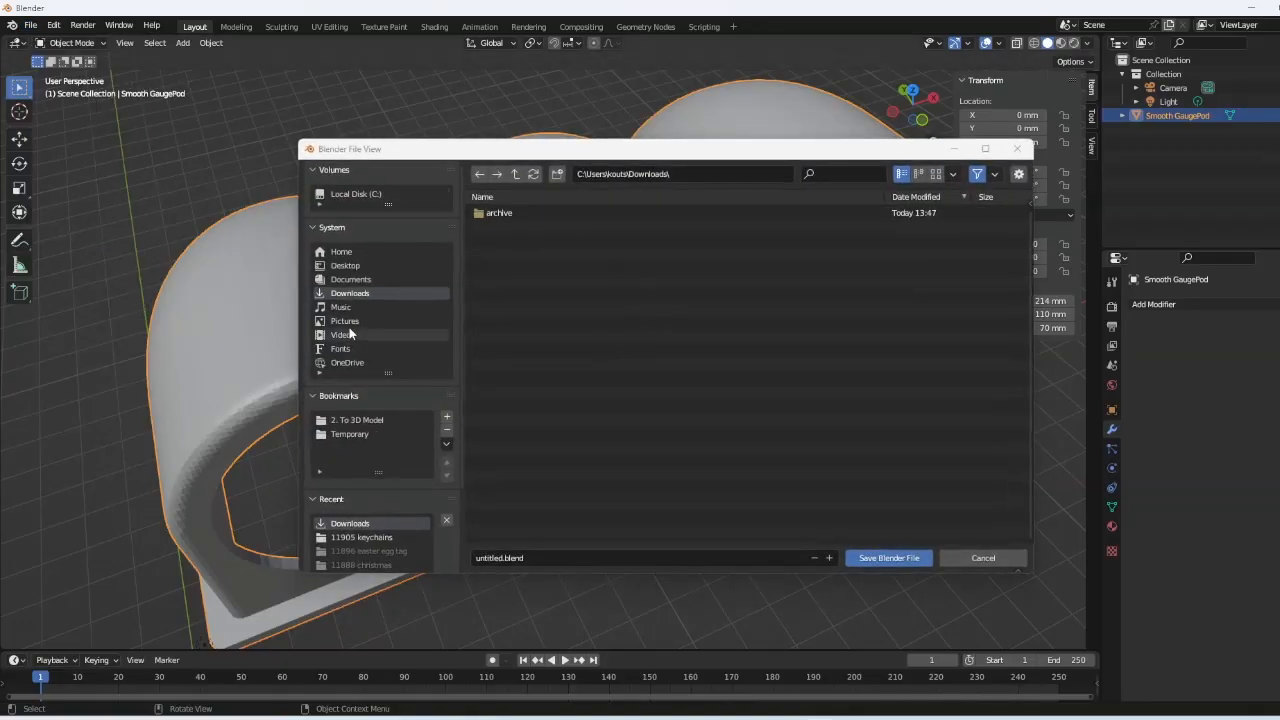
click(563, 559)
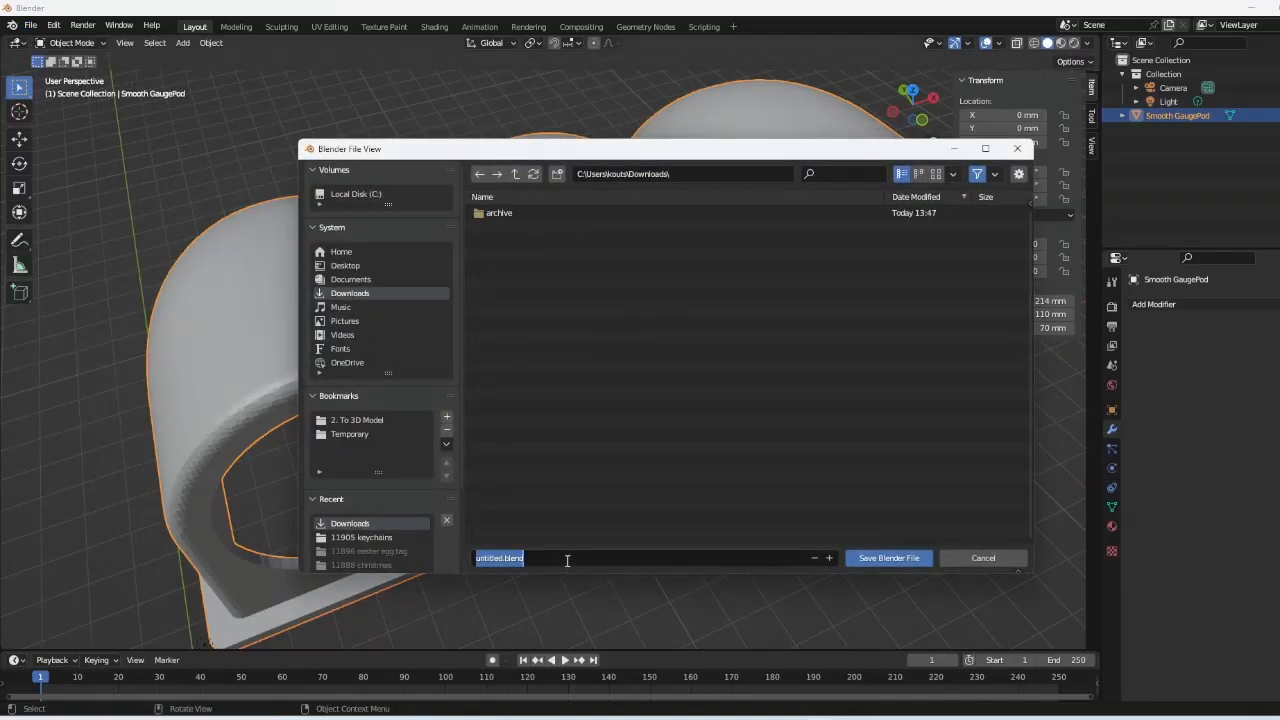
text(textured Part.blend)
click(891, 561)
click(891, 560)
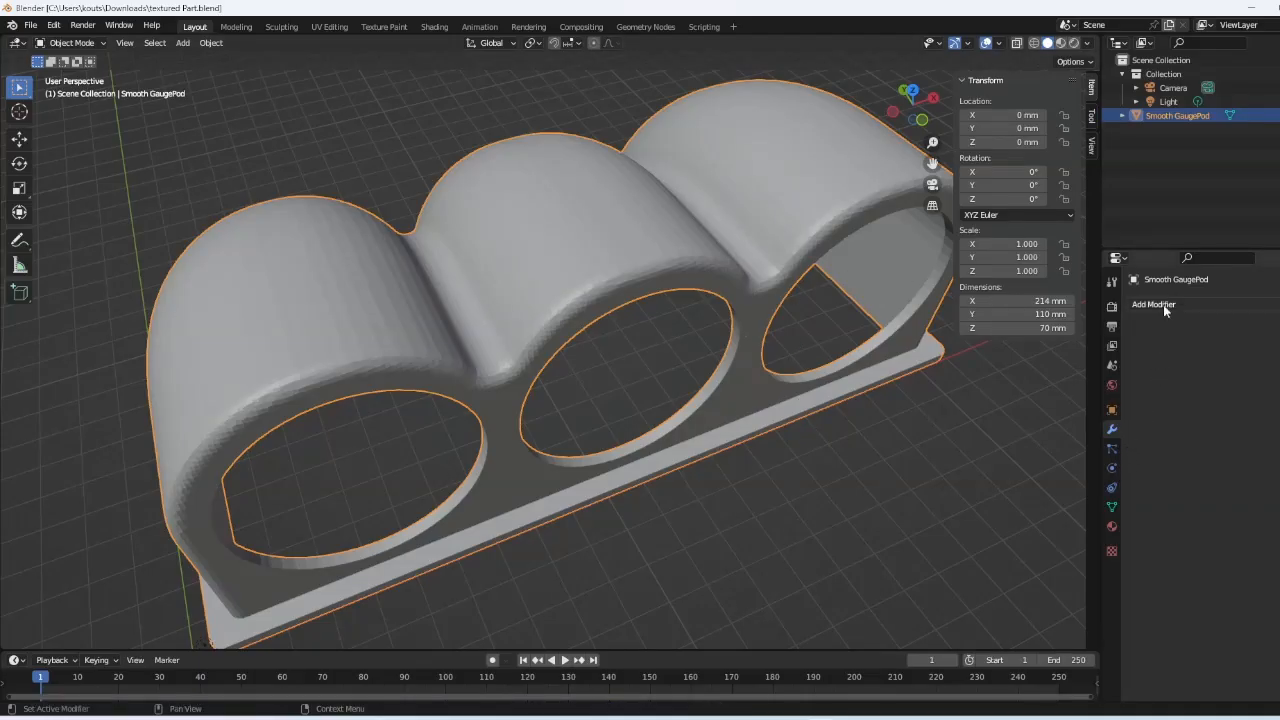
- Add a Displace modifier to the gauge pod with a new texture, and show its Texture settings
click(677, 252)
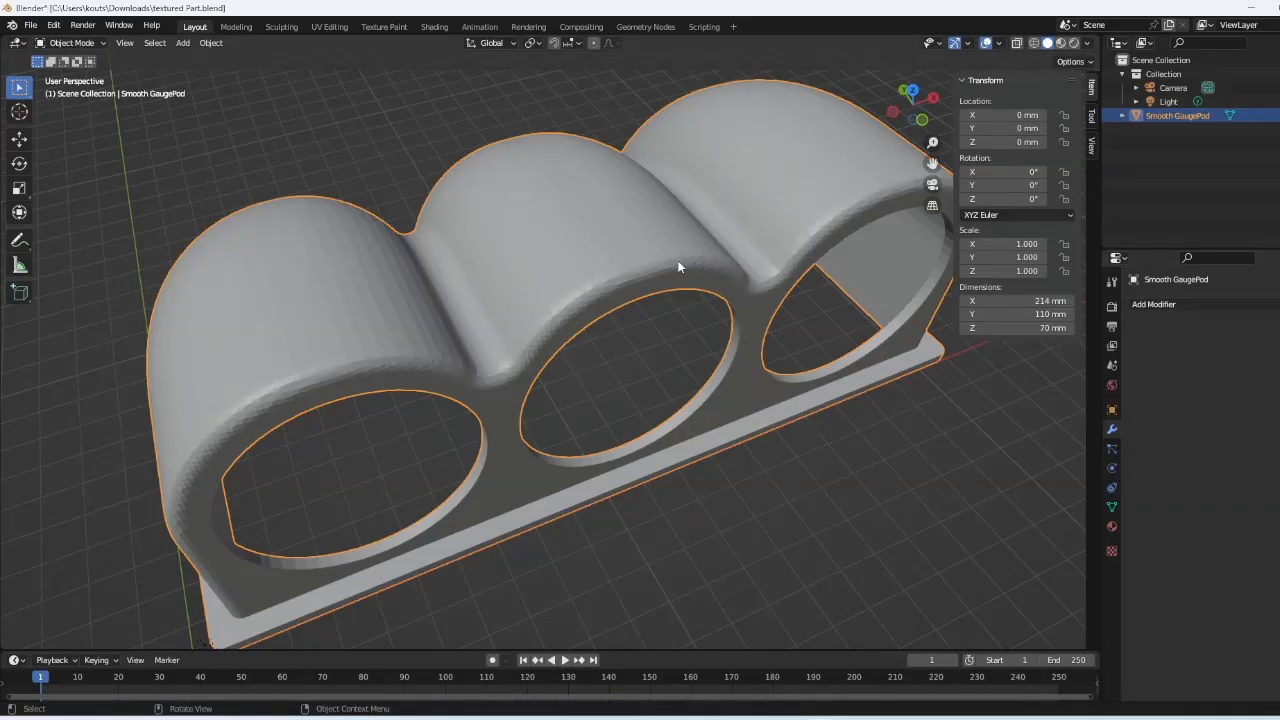
click(1180, 303)
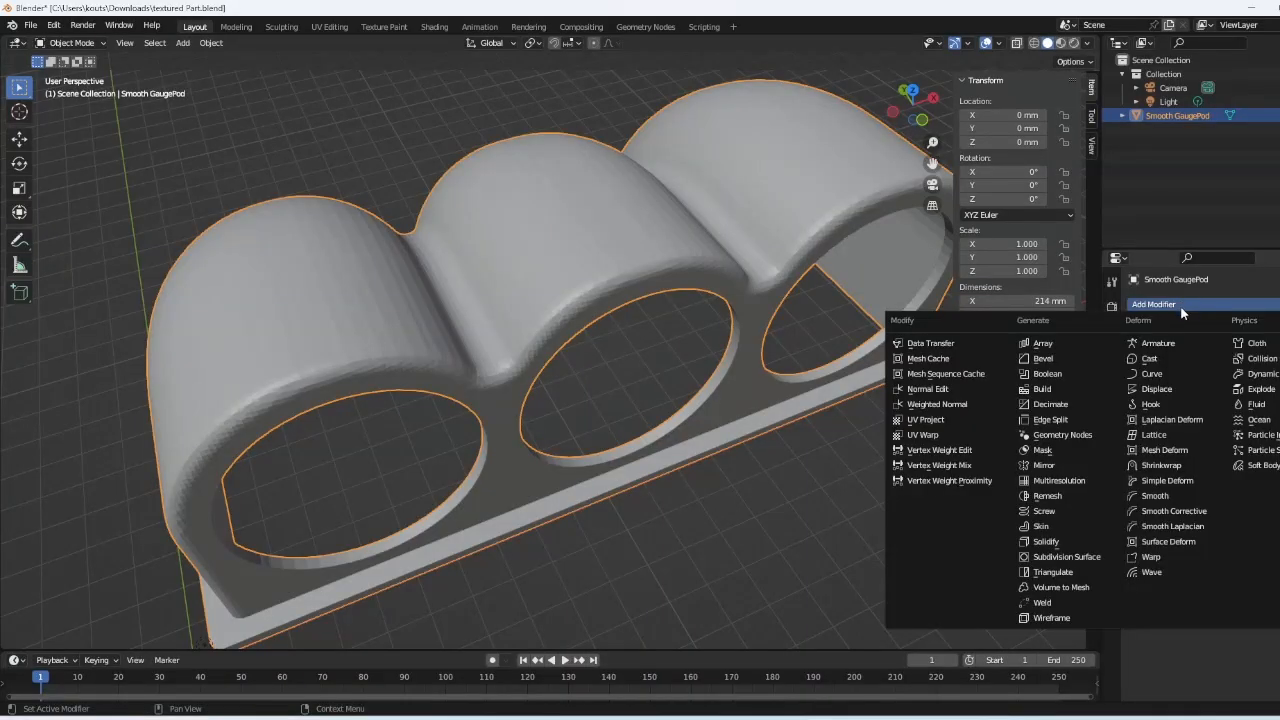
click(1187, 388)
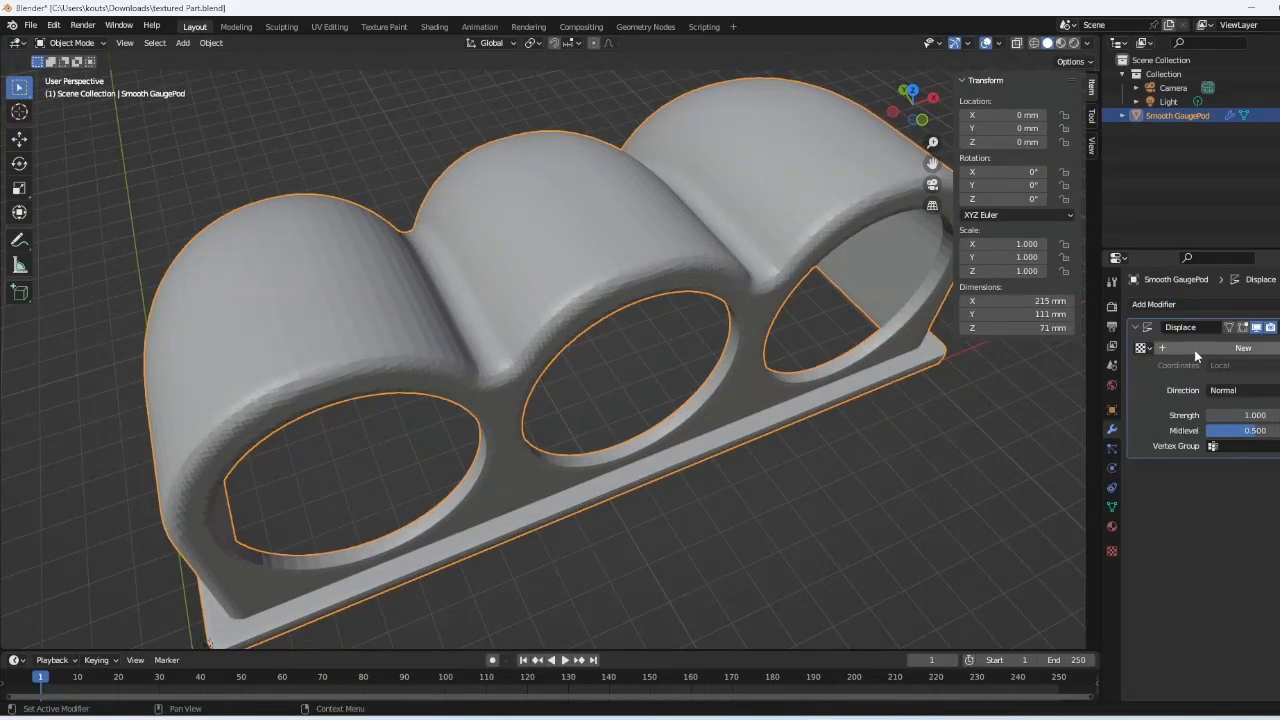
click(1147, 349)
click(1221, 347)
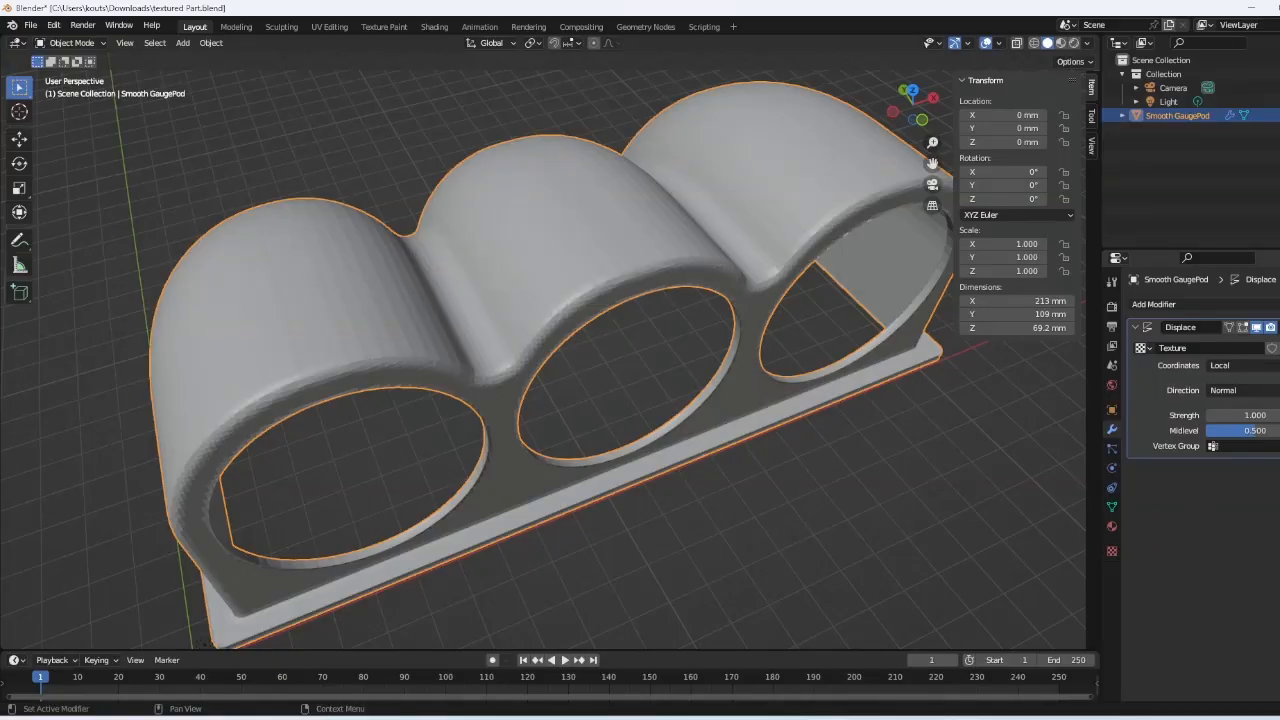
click(1271, 347)
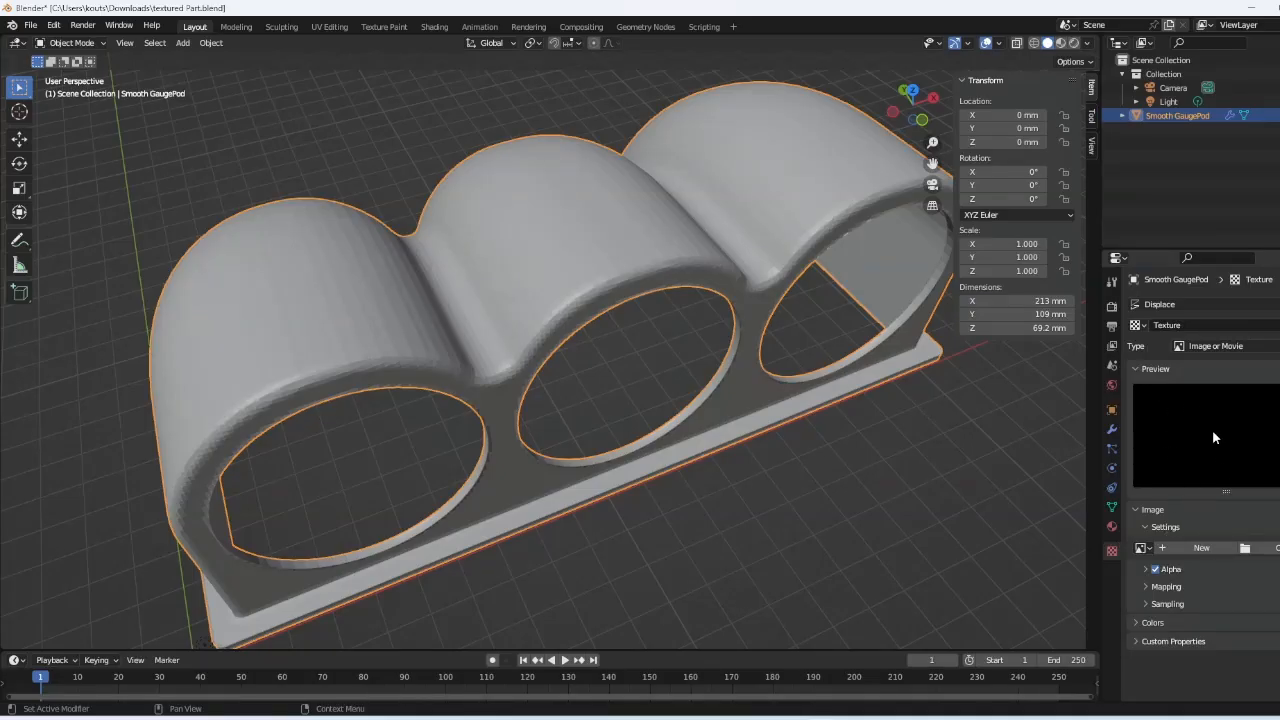
- Load 'raw texture image.jpg' as the displacement image and widen the Properties editor
click(1259, 550)
click(530, 240)
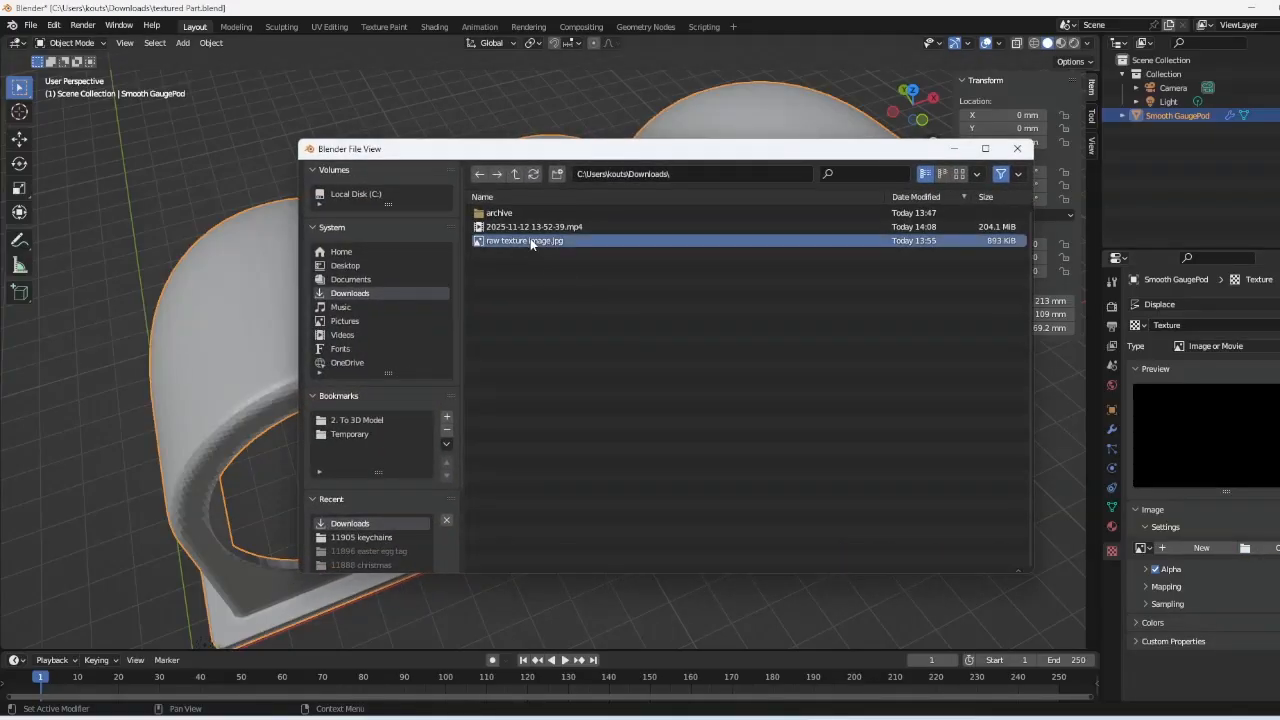
double_click(530, 240)
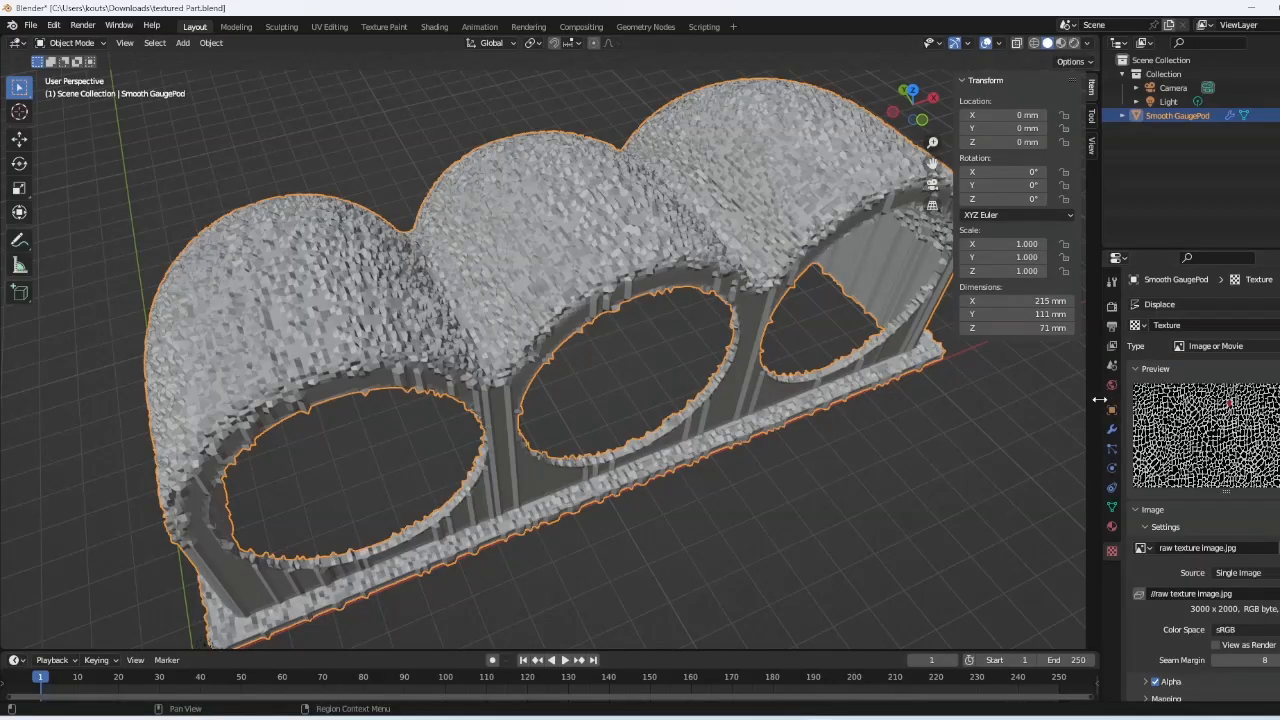
drag(1099, 399, 1030, 399)
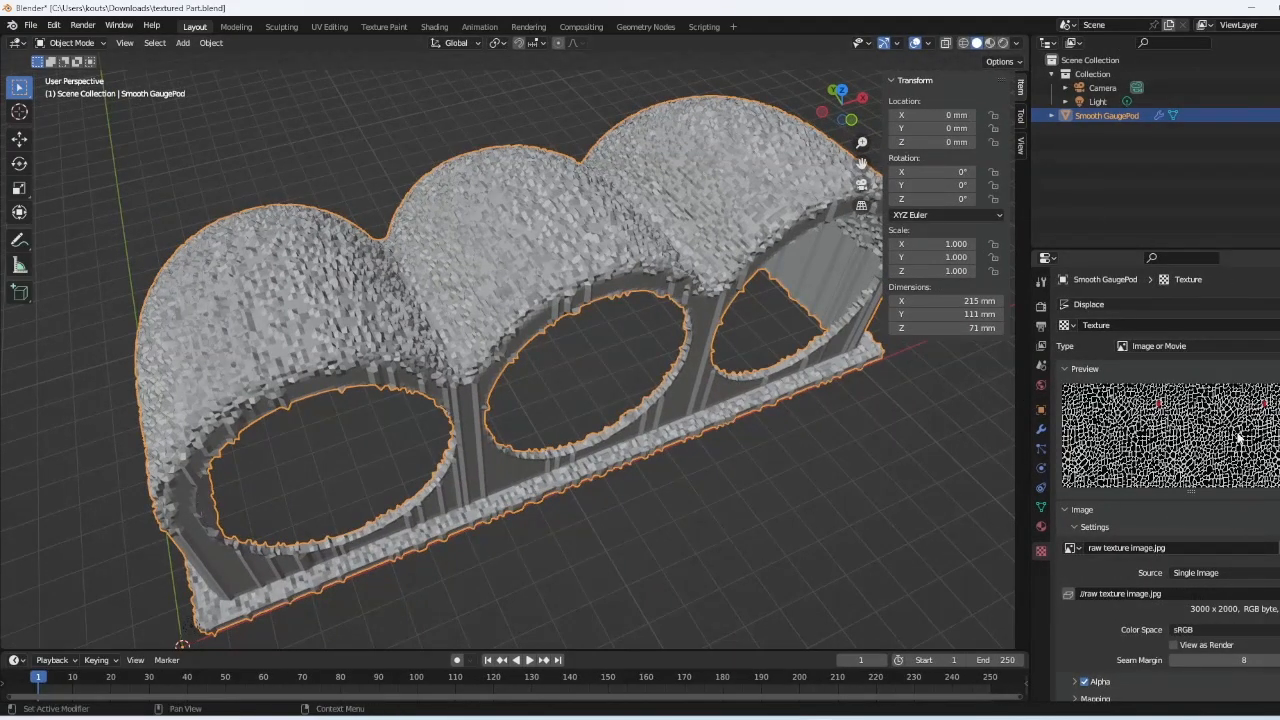
click(1042, 431)
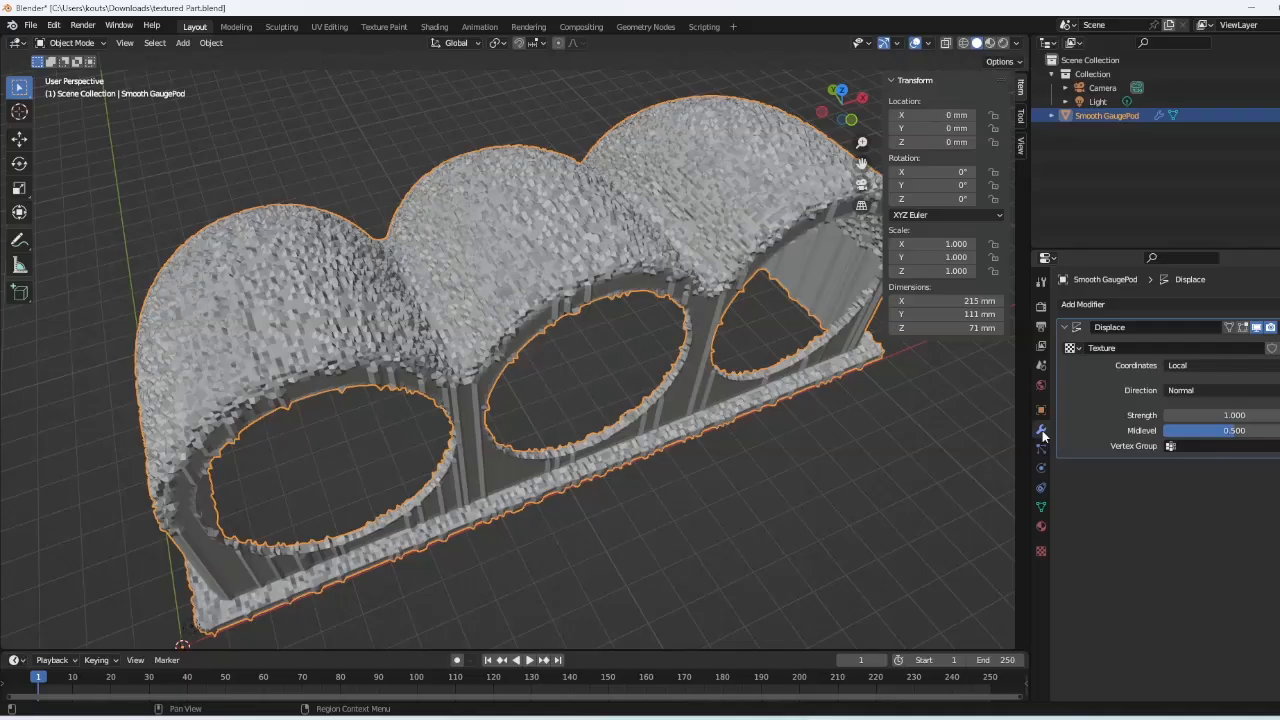
click(1248, 366)
- Set the Displace modifier's Coordinates to UV and orbit to check the cracks
click(1214, 365)
click(1177, 427)
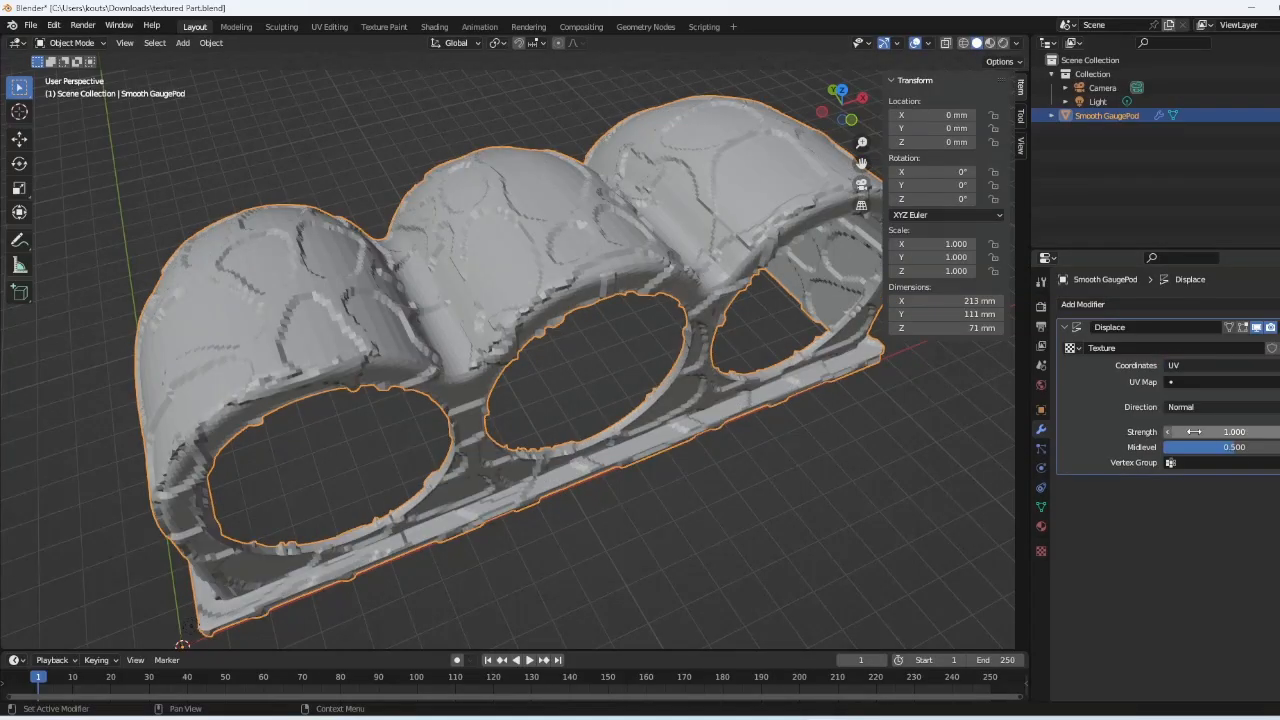
middle_drag(482, 264, 492, 358)
middle_drag(482, 400, 502, 256)
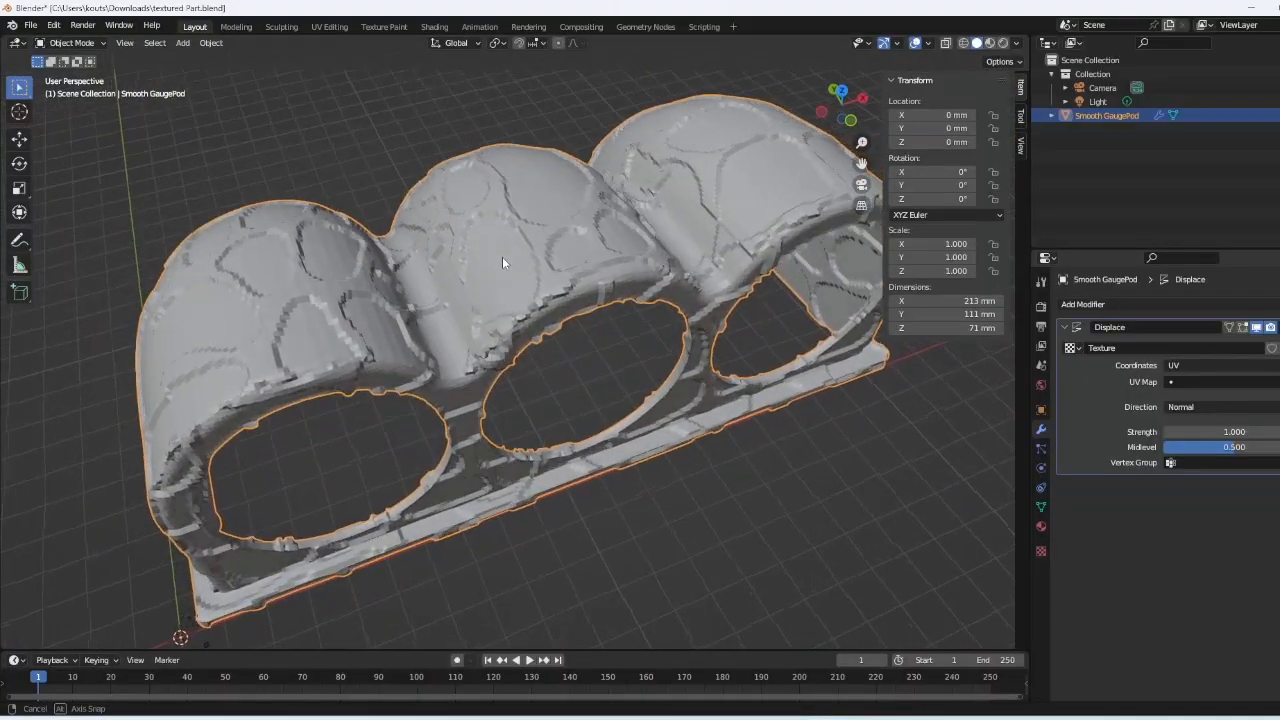
- Lower the displacement Strength to 0.500 and view the pod's back and underside
click(1169, 431)
click(1169, 431)
click(1169, 431)
click(1169, 431)
click(1169, 431)
click(1169, 431)
click(1279, 432)
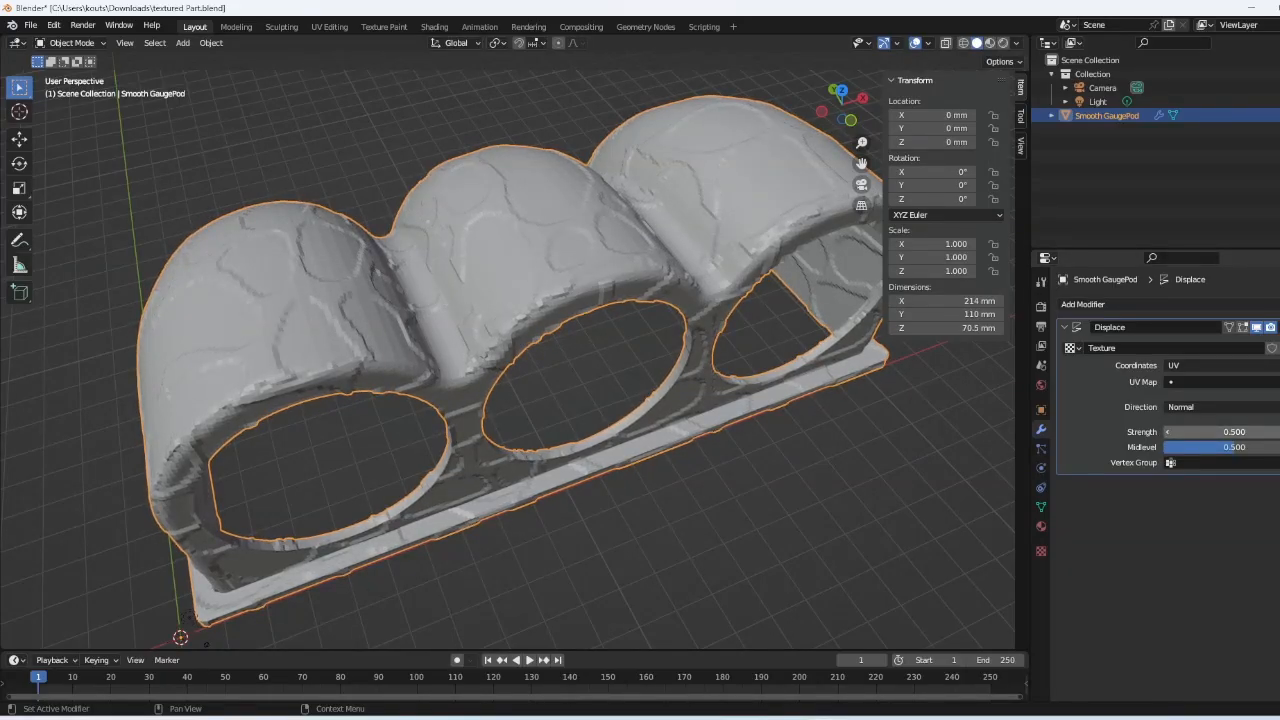
middle_drag(510, 208, 714, 286)
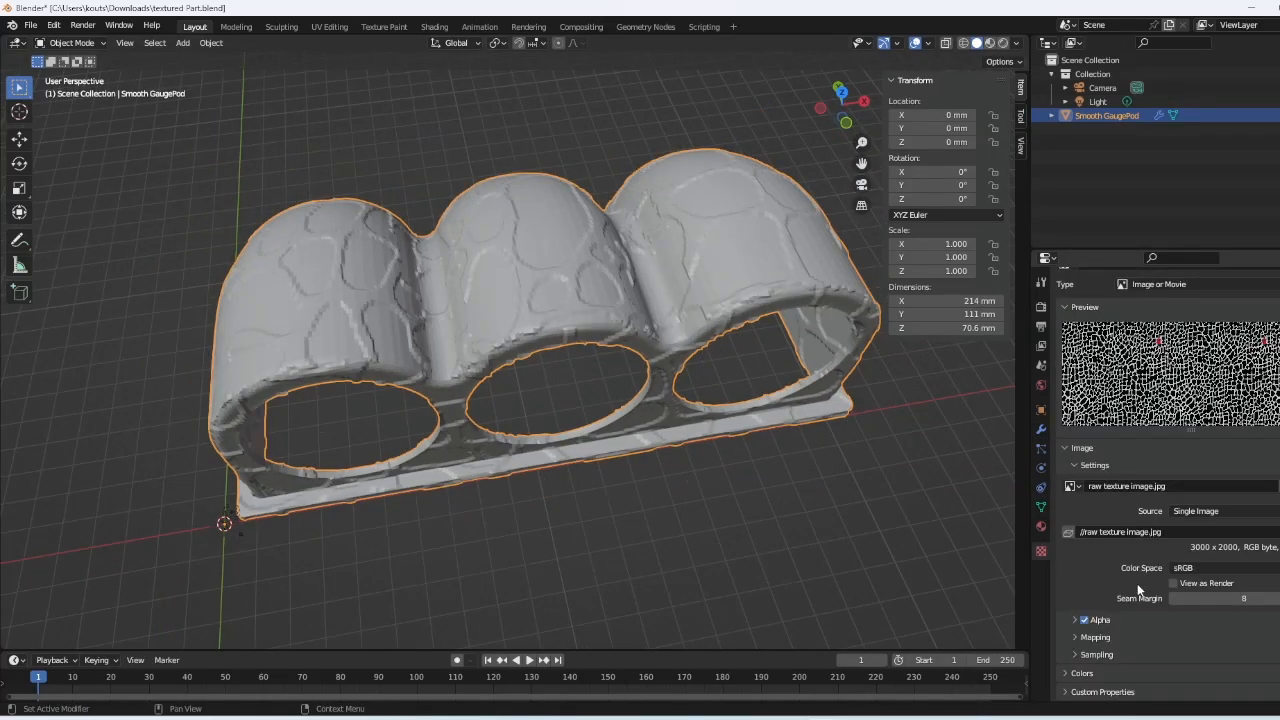
- Expand the texture Mapping panel and set Repeat X and Y to 3
click(1095, 637)
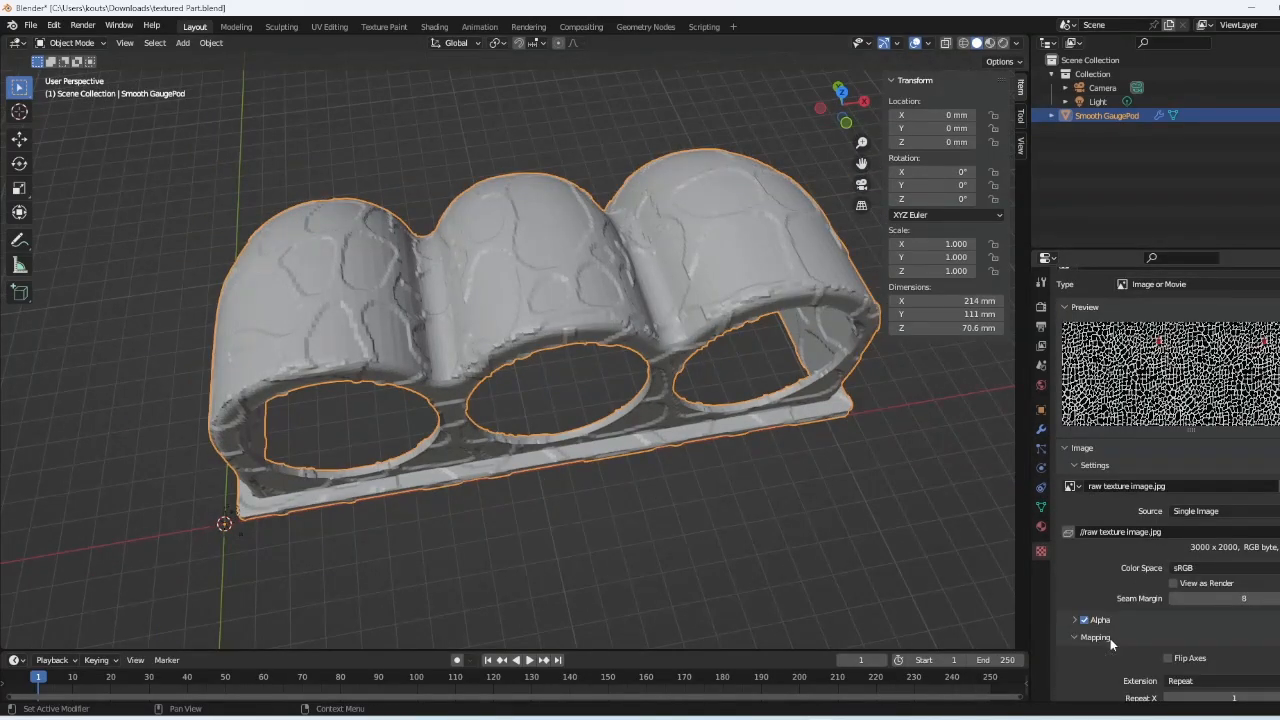
scroll(1110, 637, down, 3)
drag(1248, 565, 1266, 566)
click(1278, 571)
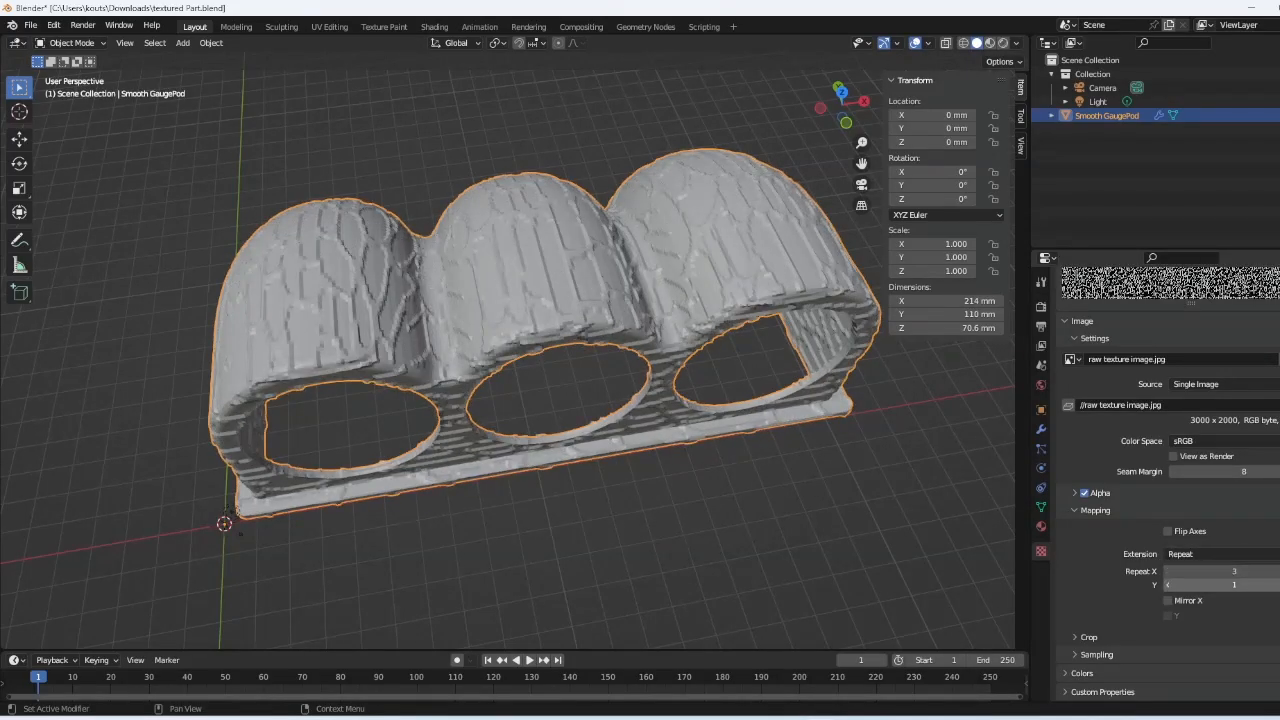
click(1278, 585)
click(1278, 585)
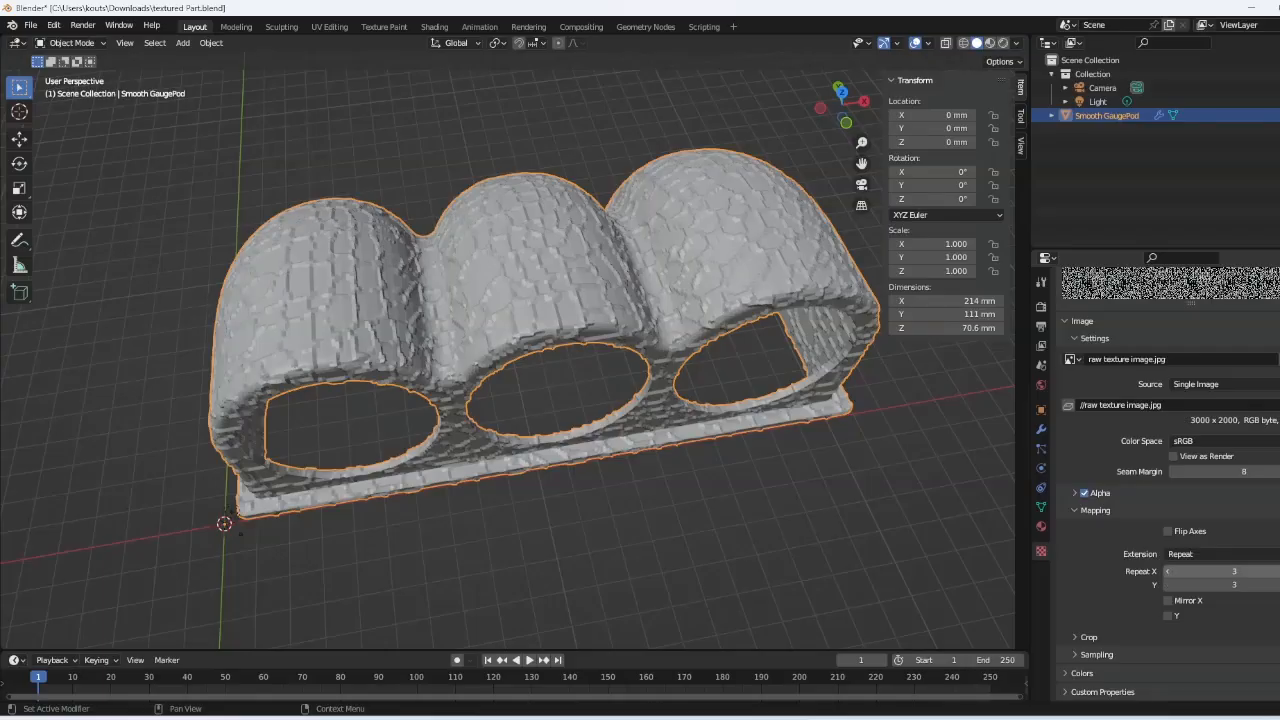
- Inspect the tiled cracks around the gauge holes, then raise Repeat Y to 5
middle_drag(702, 531, 742, 515)
scroll(675, 388, up, 3)
mouse_move(627, 330)
middle_down()
mouse_move(523, 270)
mouse_move(522, 292)
mouse_move(629, 314)
middle_up()
scroll(523, 271, down, 4)
scroll(525, 284, up, 2)
scroll(639, 297, up, 5)
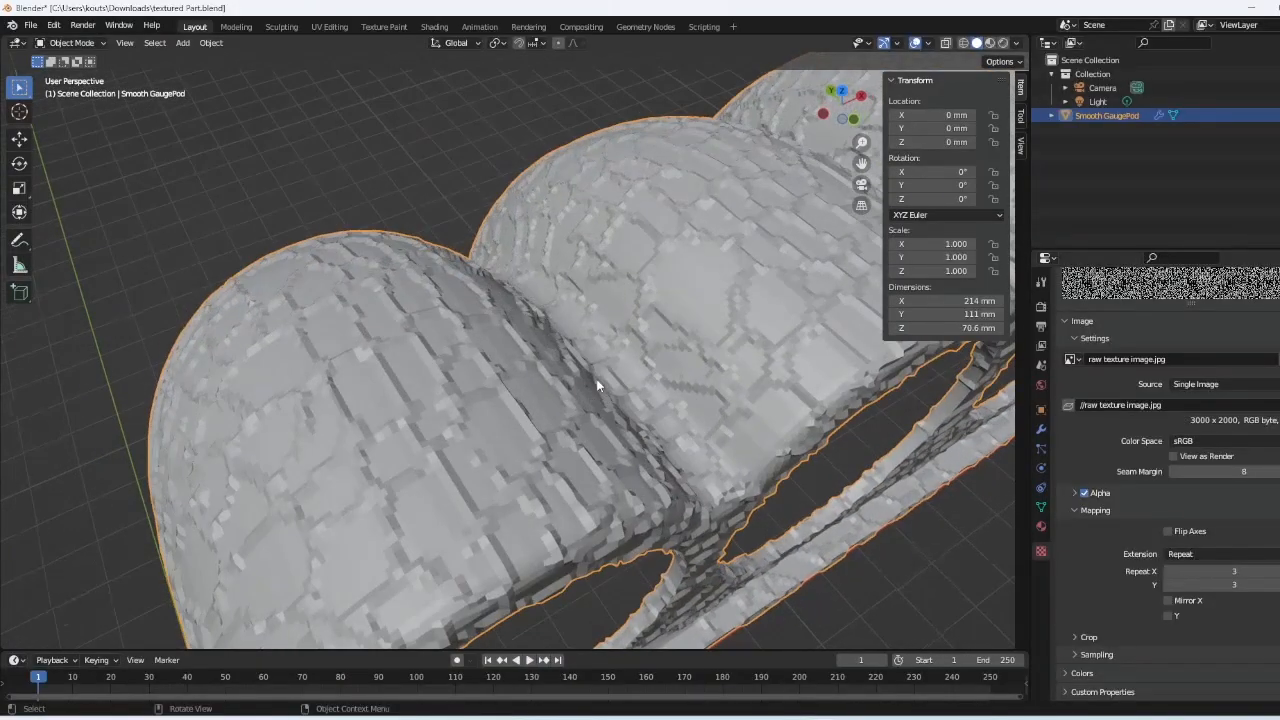
middle_drag(451, 469, 509, 382)
scroll(461, 400, down, 3)
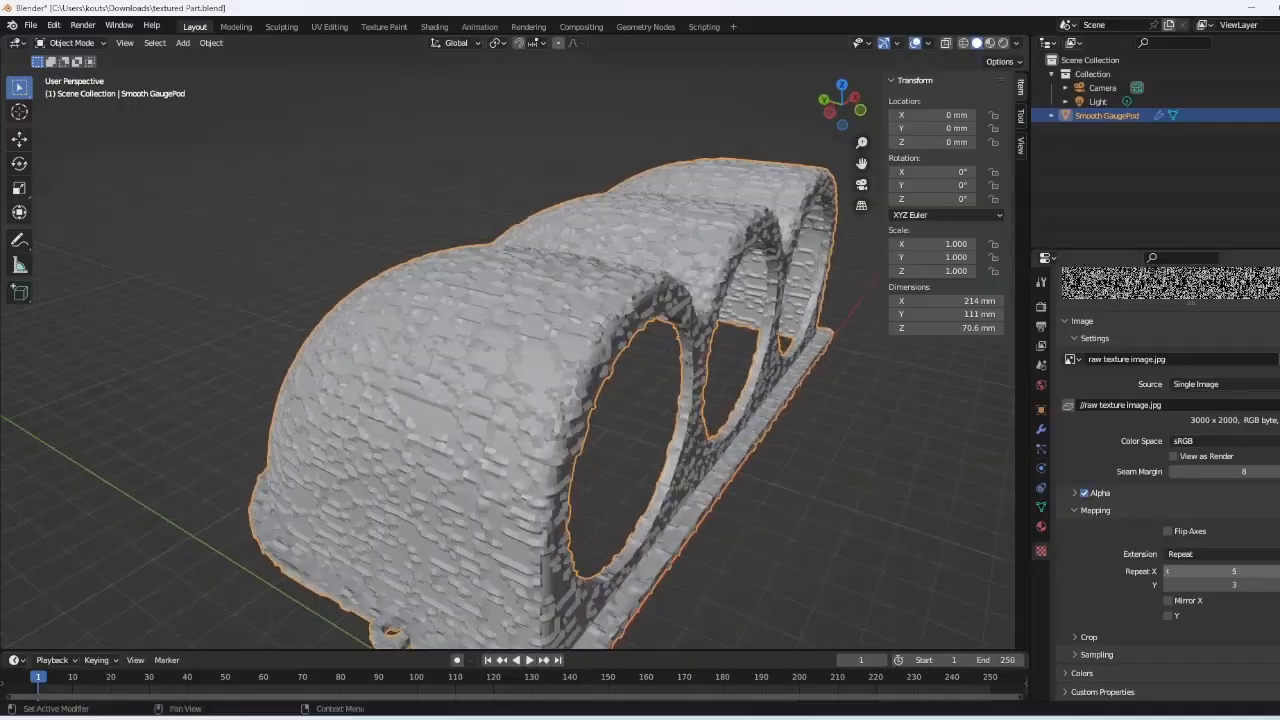
click(1278, 585)
click(1278, 585)
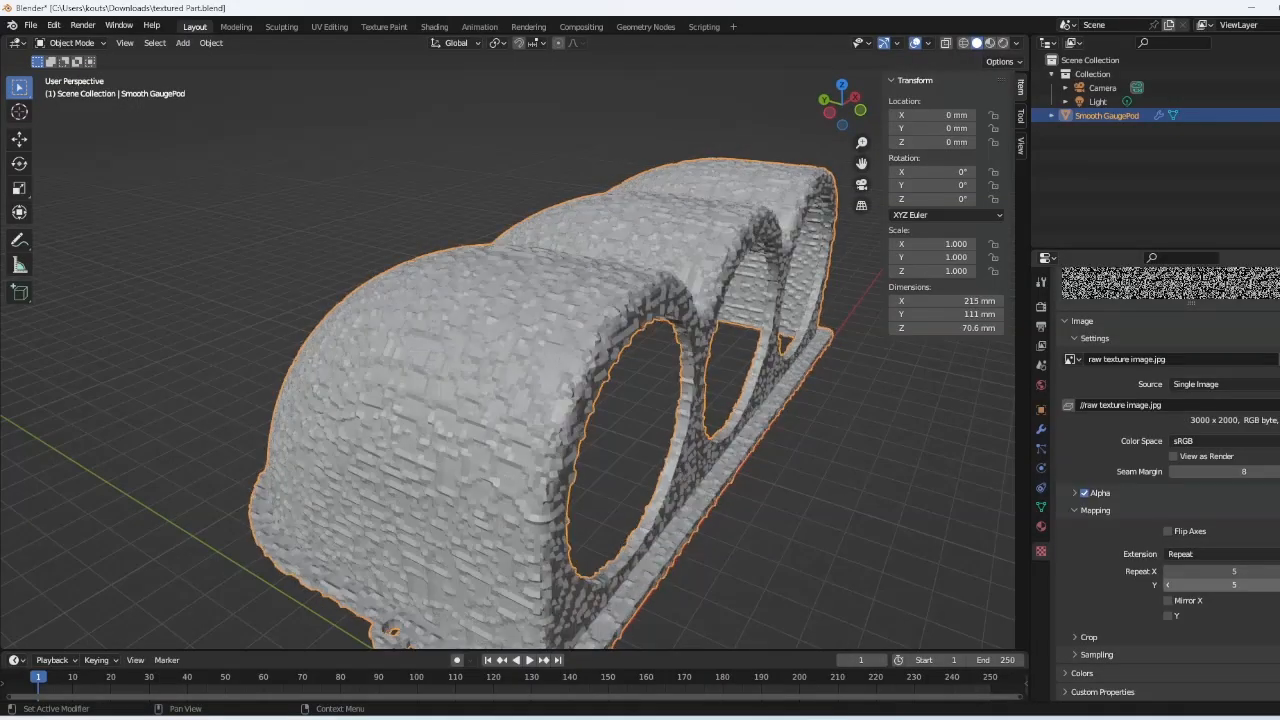
- Check the denser cracks from above, then remove the Displace modifier in the Modifiers tab
middle_drag(457, 390, 580, 366)
scroll(537, 400, up, 4)
scroll(640, 380, down, 6)
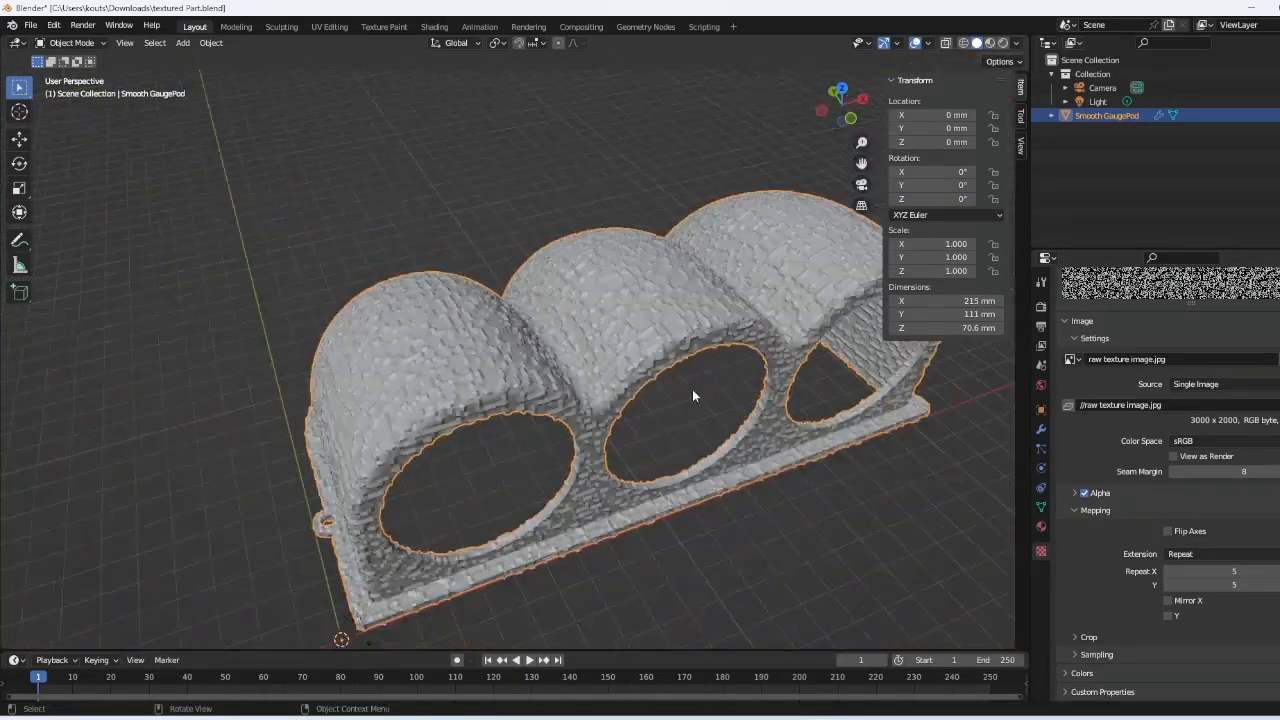
click(1040, 430)
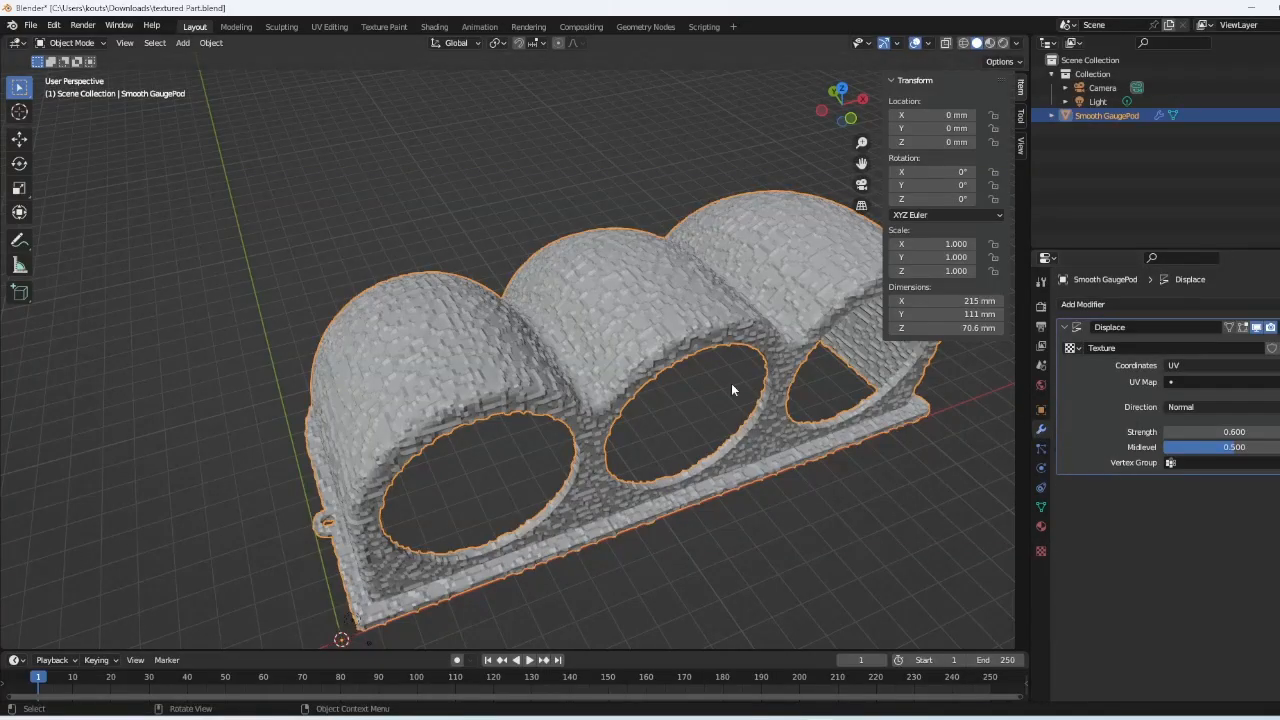
click(736, 581)
click(706, 357)
- Delete the Displace modifier and add a Remesh modifier to the gauge pod
key(ctrl+x)
click(1116, 305)
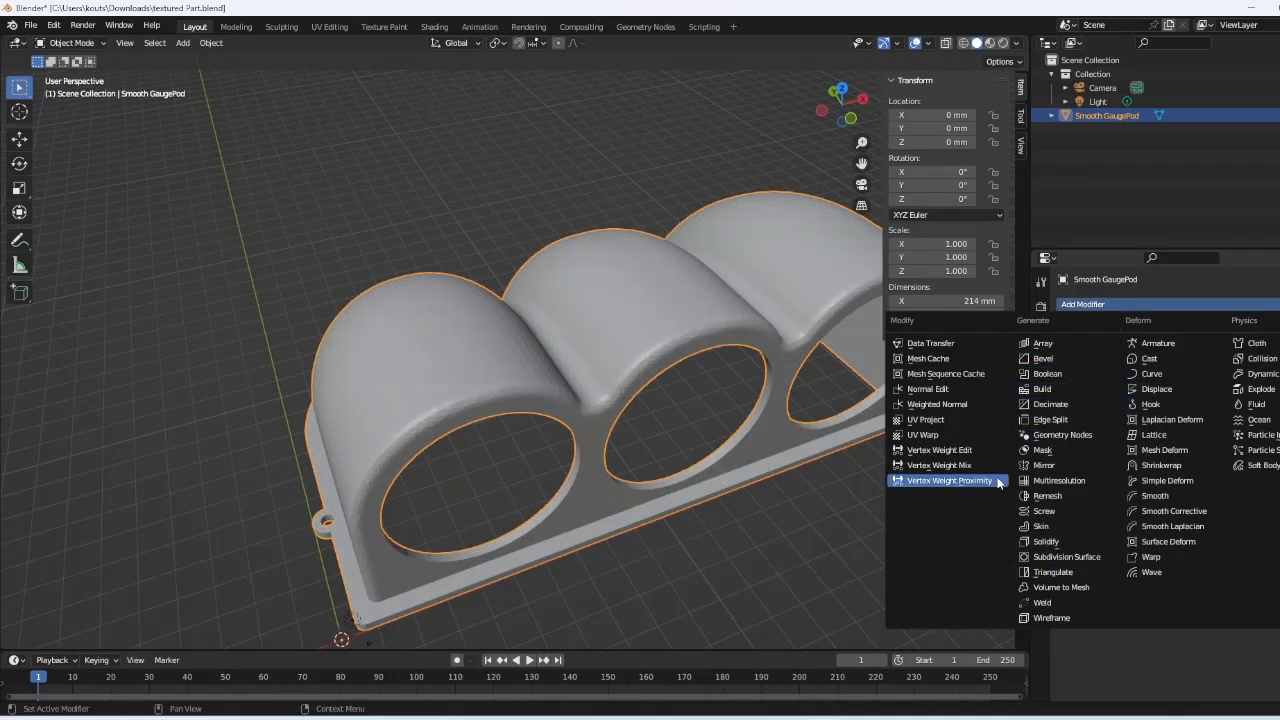
click(1076, 495)
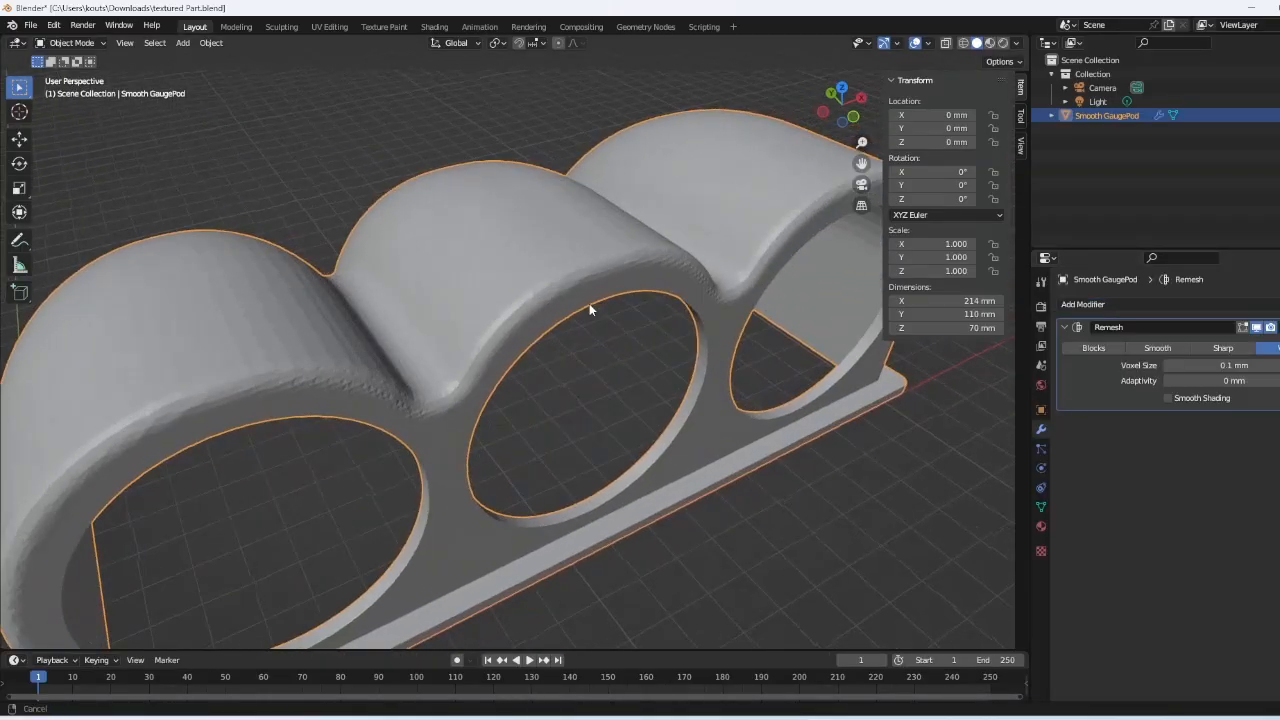
middle_drag(589, 303, 638, 293)
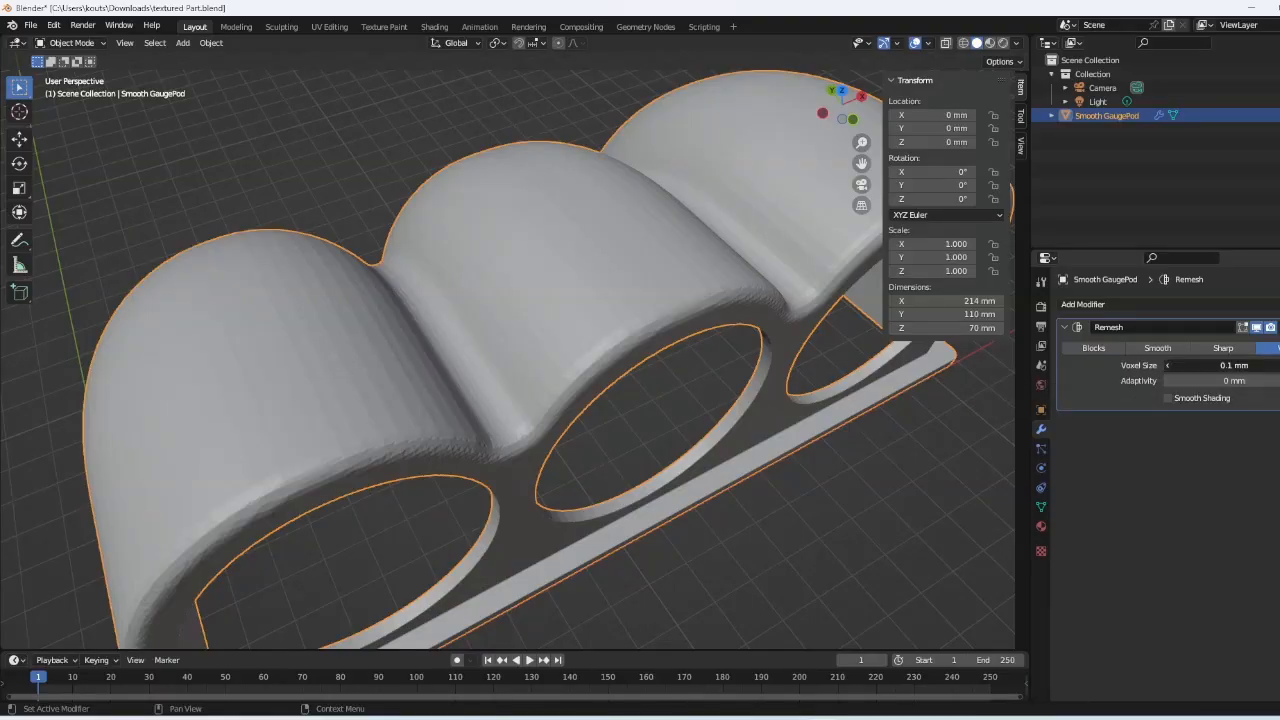
- Set the Remesh voxel size to 0.2 mm with adaptivity 0, then apply it
click(1230, 367)
drag(1192, 368, 1181, 368)
key(BackSpace)
text(2)
key(Tab)
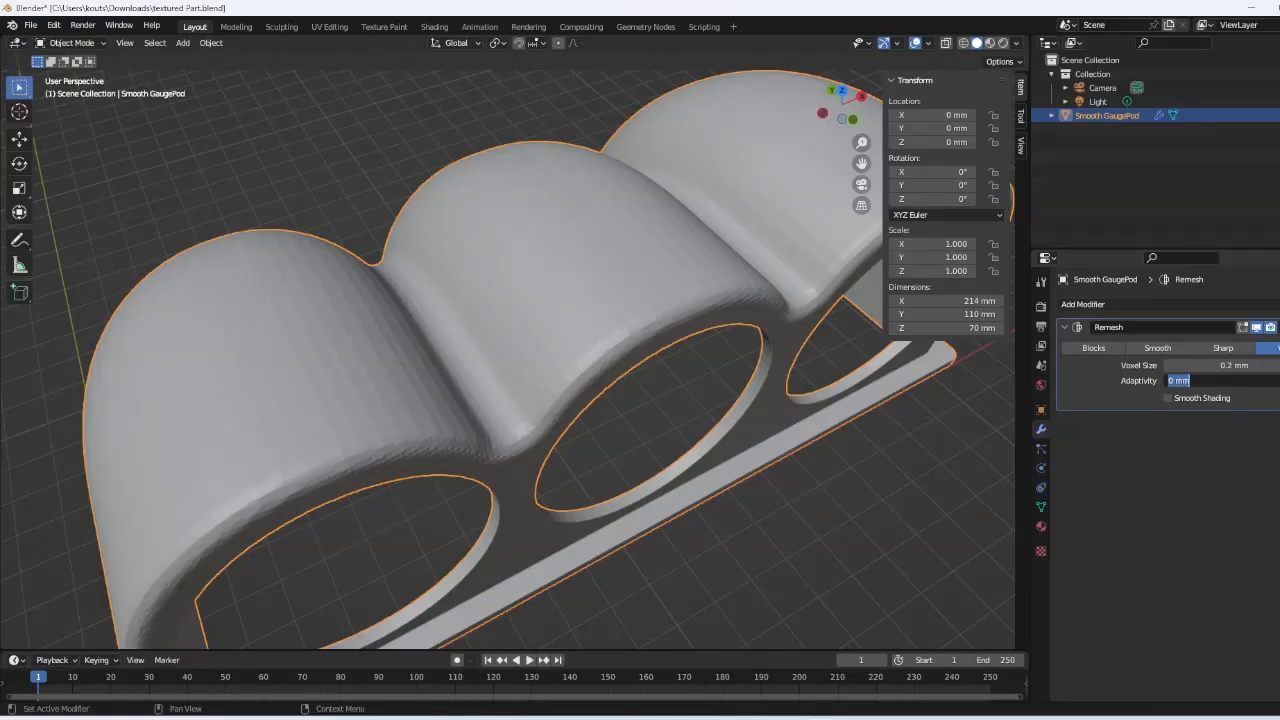
key(Return)
click(1279, 327)
click(1274, 344)
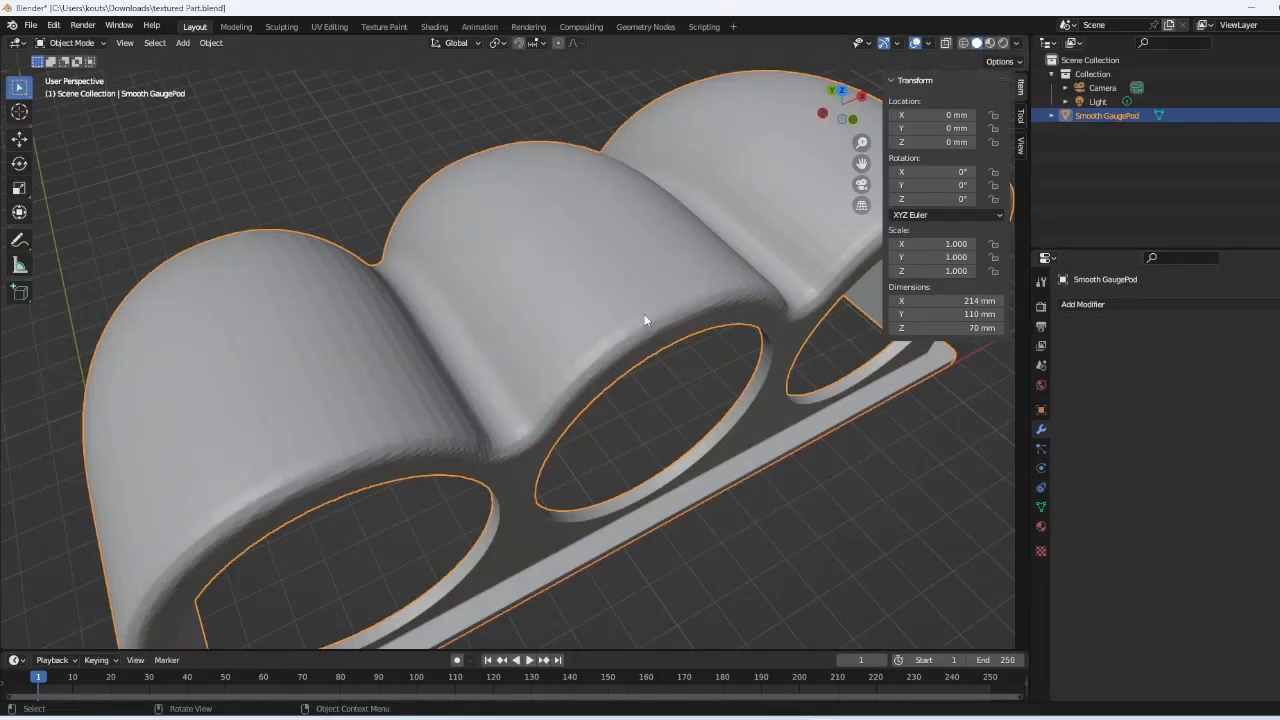
key(Tab)
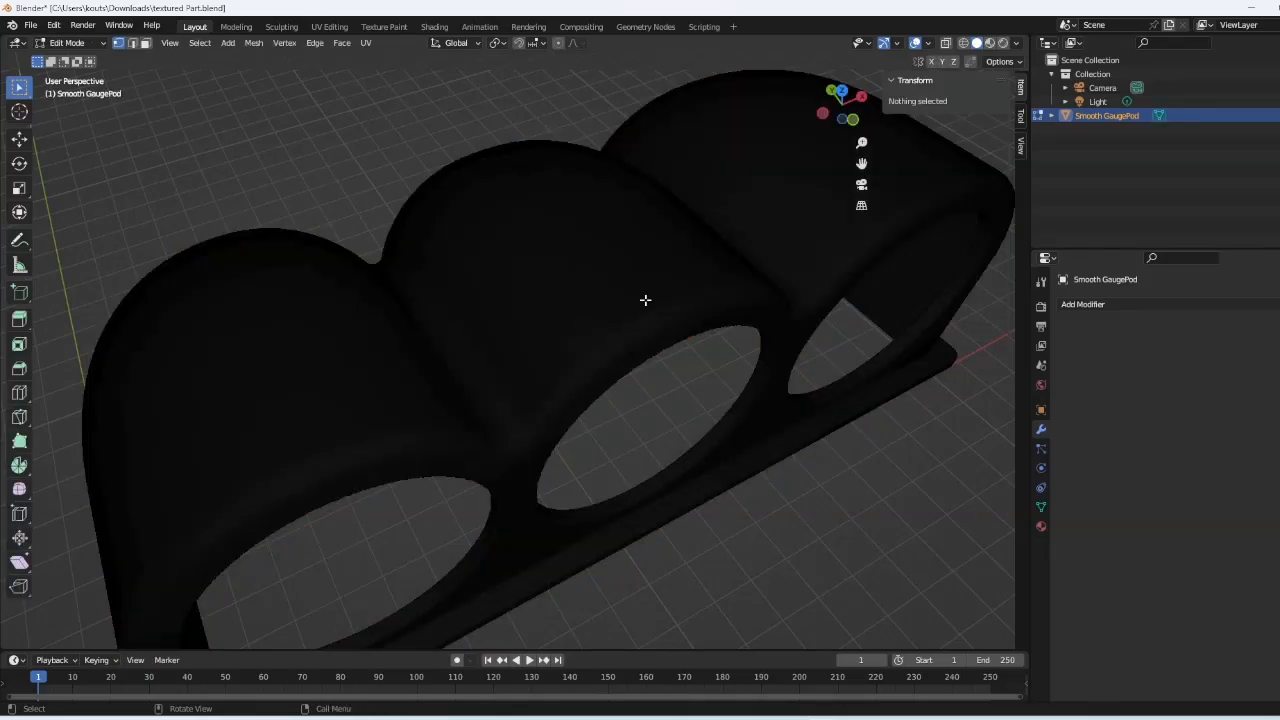
scroll(645, 300, up, 10)
scroll(645, 300, down, 10)
scroll(645, 303, up, 8)
scroll(645, 303, down, 6)
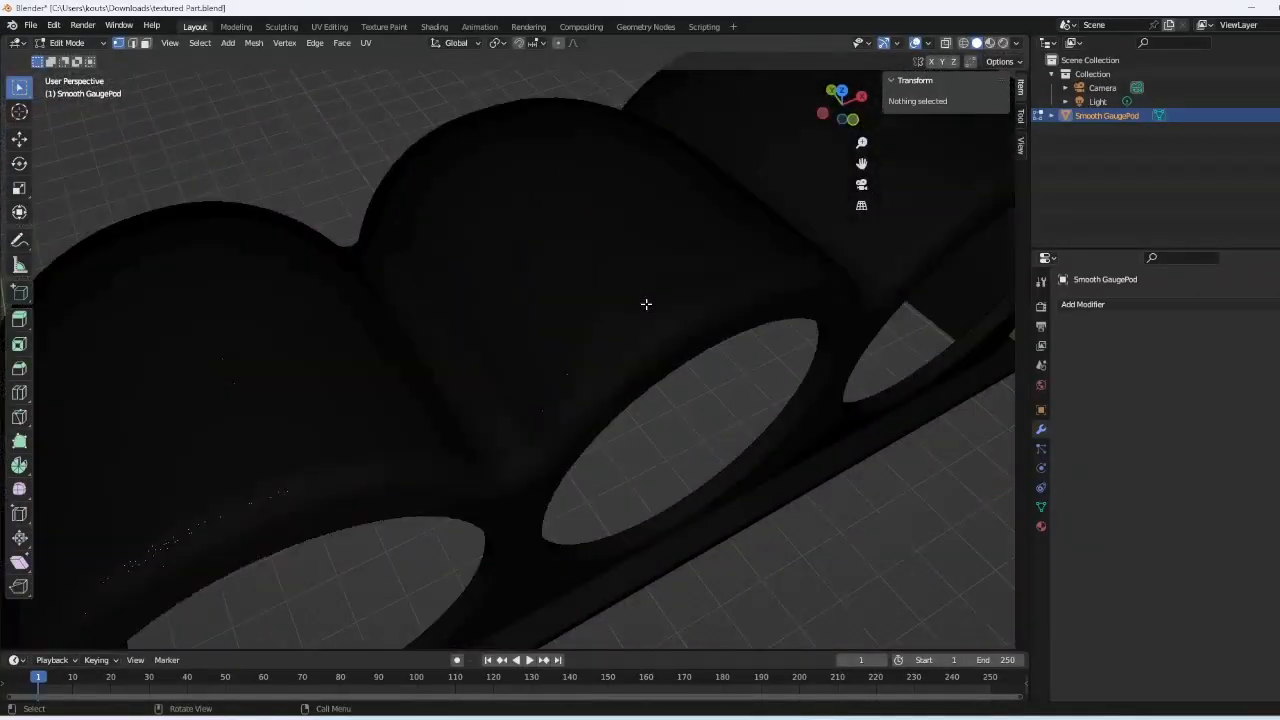
key(Tab)
scroll(657, 272, down, 8)
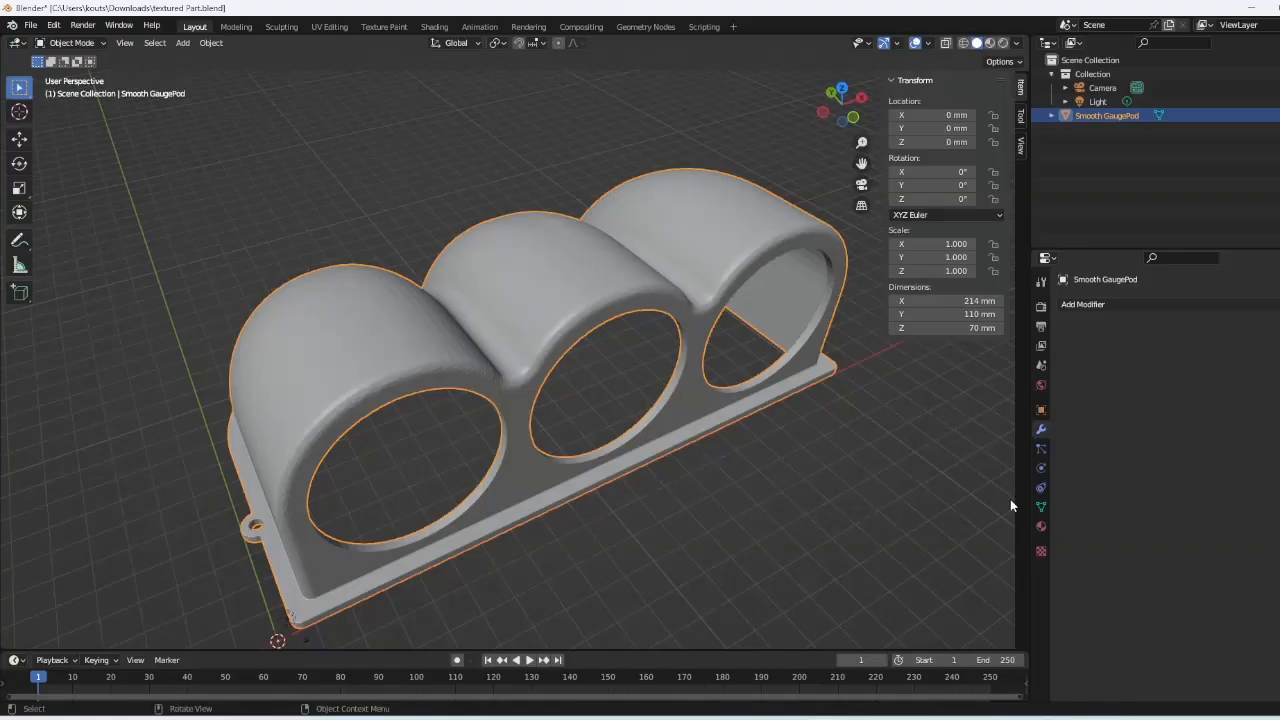
- Add a new Displace modifier that reuses the existing Texture
click(1129, 304)
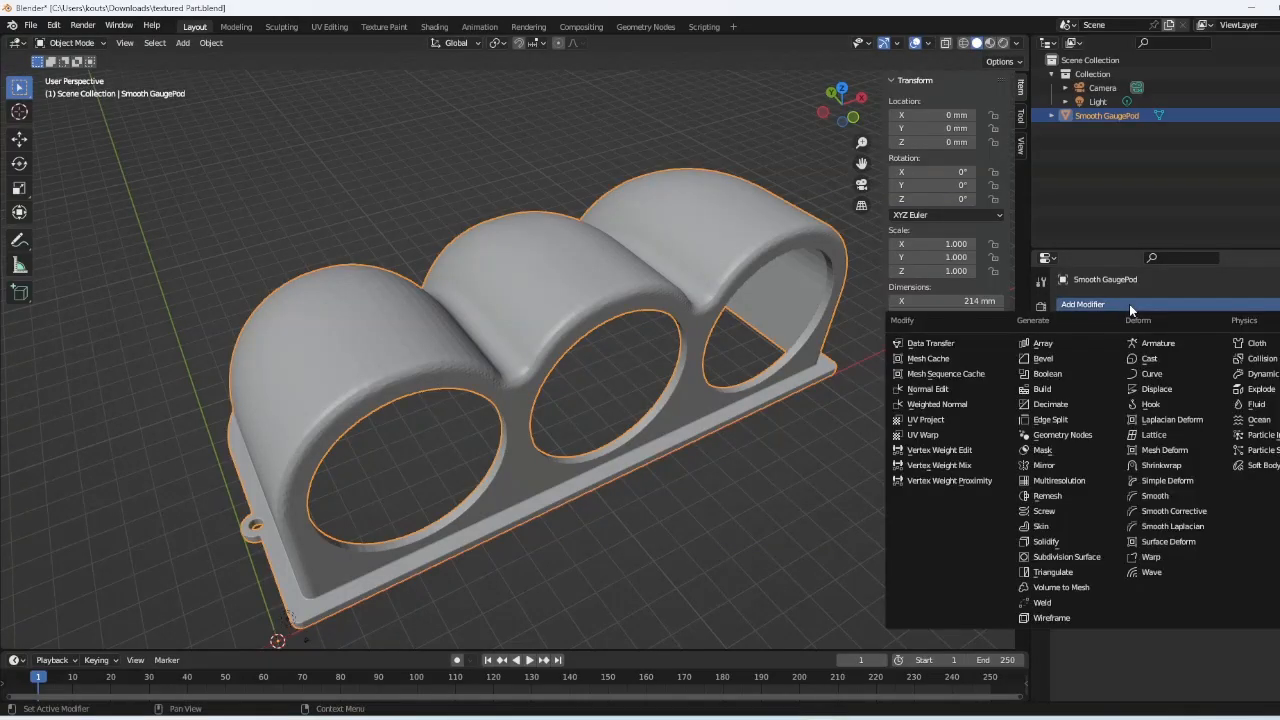
click(1172, 391)
click(1072, 347)
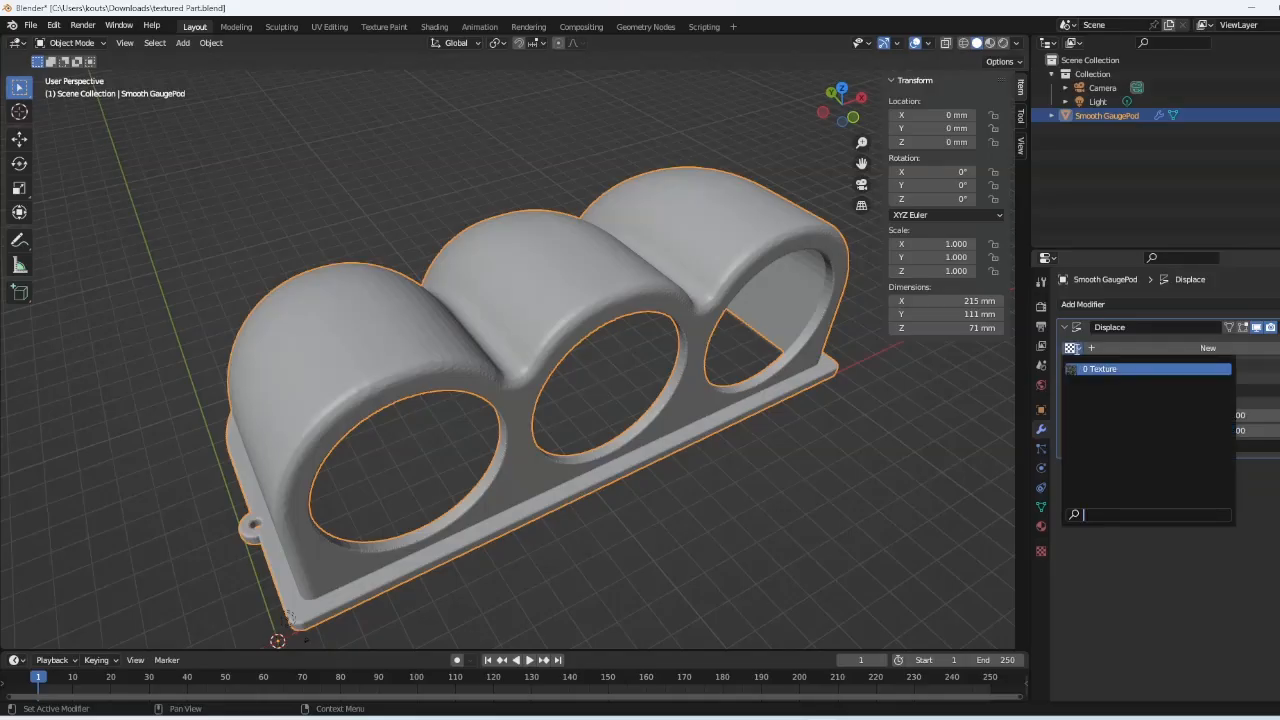
click(1088, 370)
scroll(587, 312, up, 4)
mouse_move(587, 303)
middle_down()
mouse_move(588, 332)
mouse_move(592, 300)
middle_up()
- Map the displacement by UV coordinates and review the texture and Displace settings
click(1215, 365)
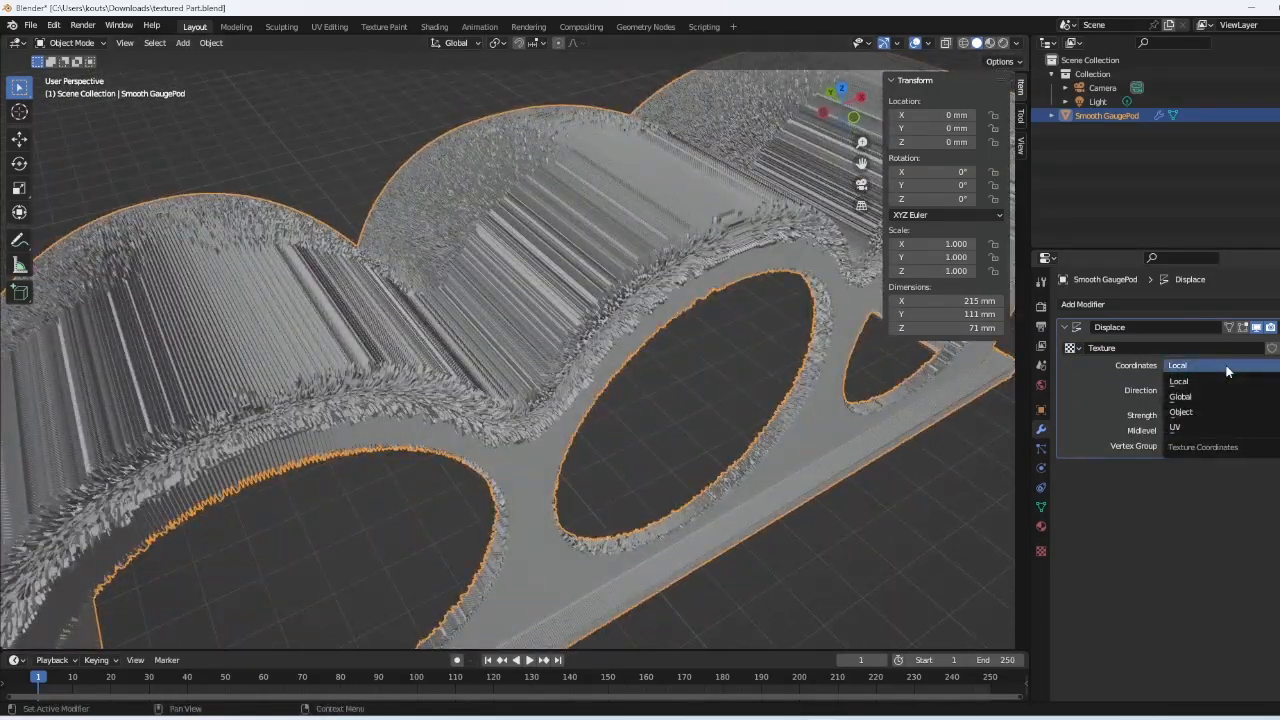
click(1204, 426)
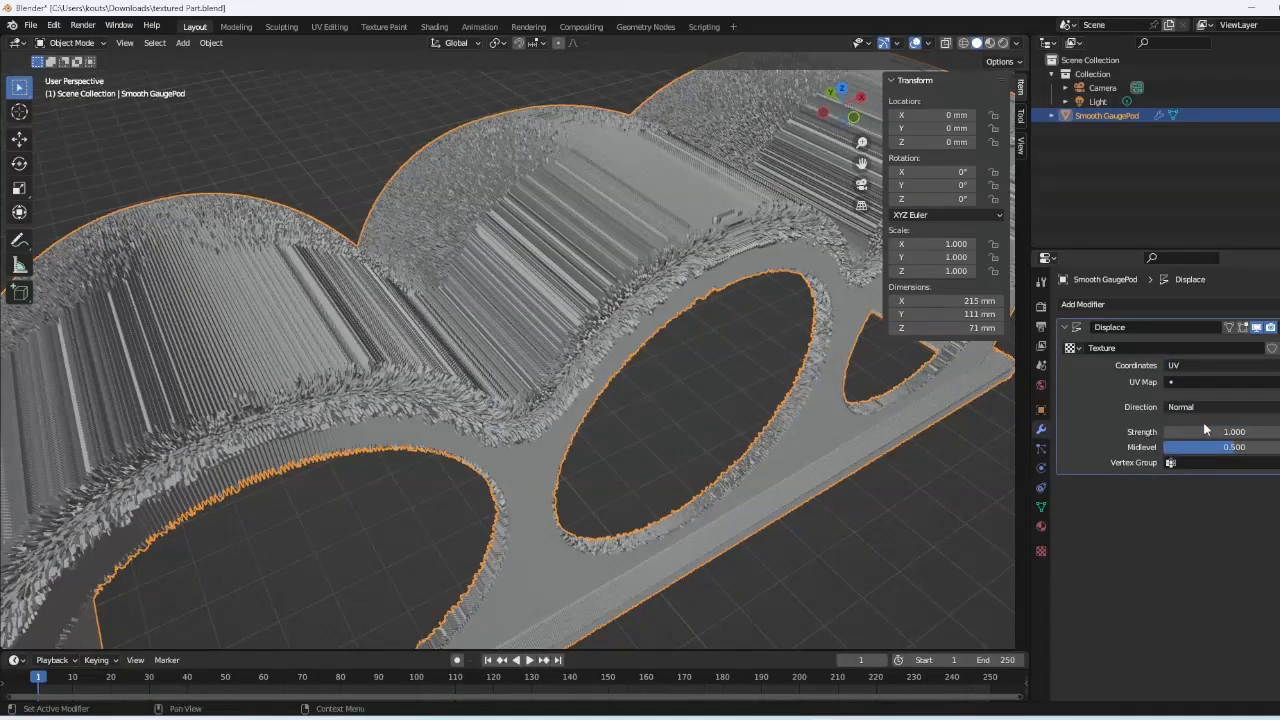
click(1041, 551)
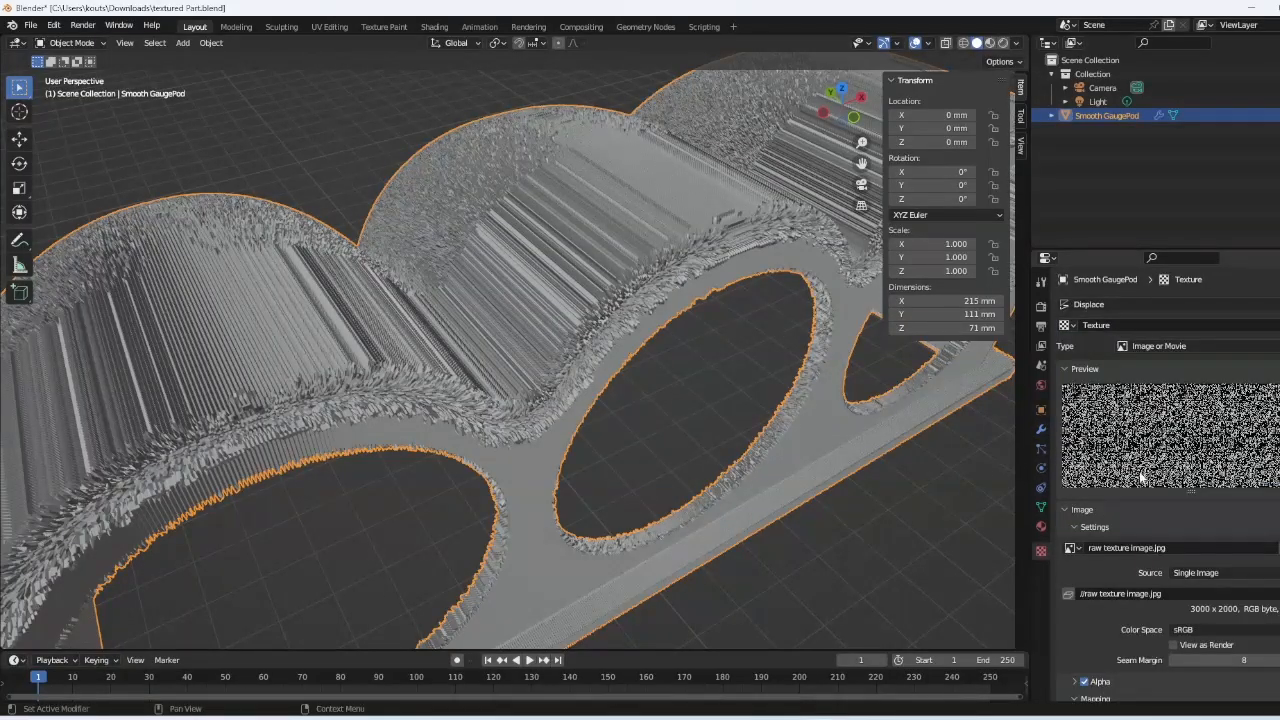
scroll(1180, 496, down, 4)
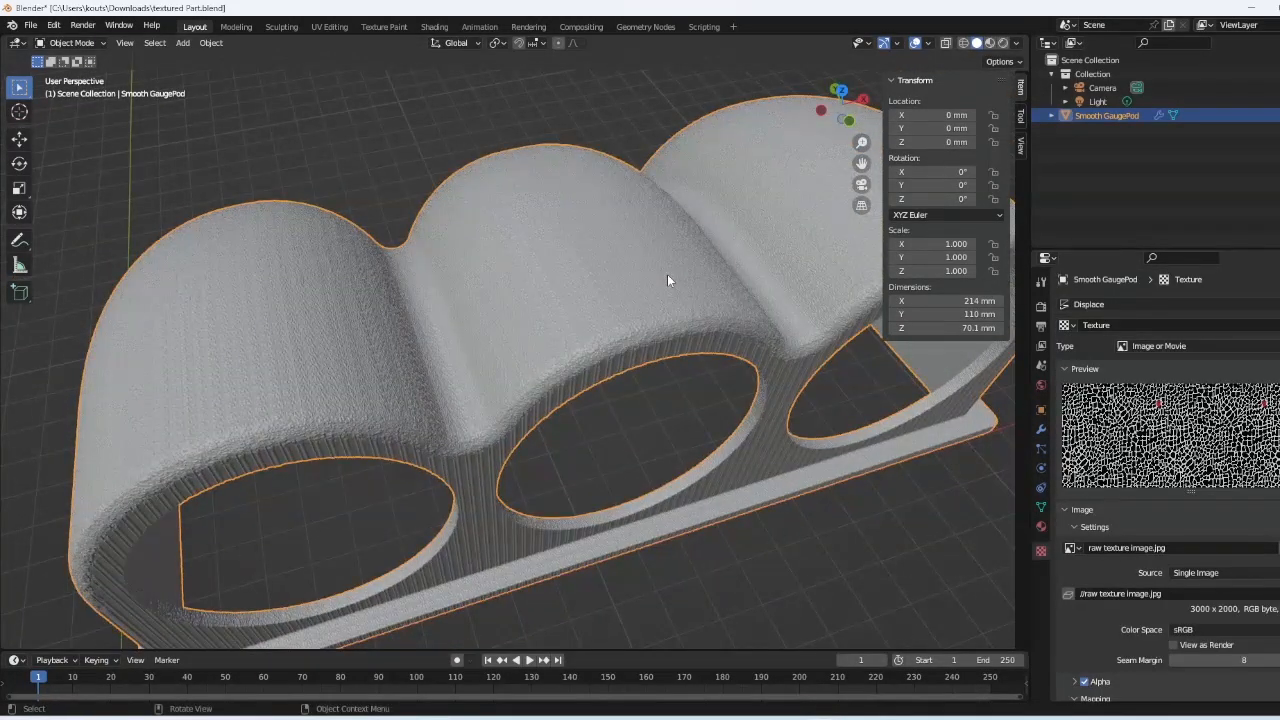
click(1041, 428)
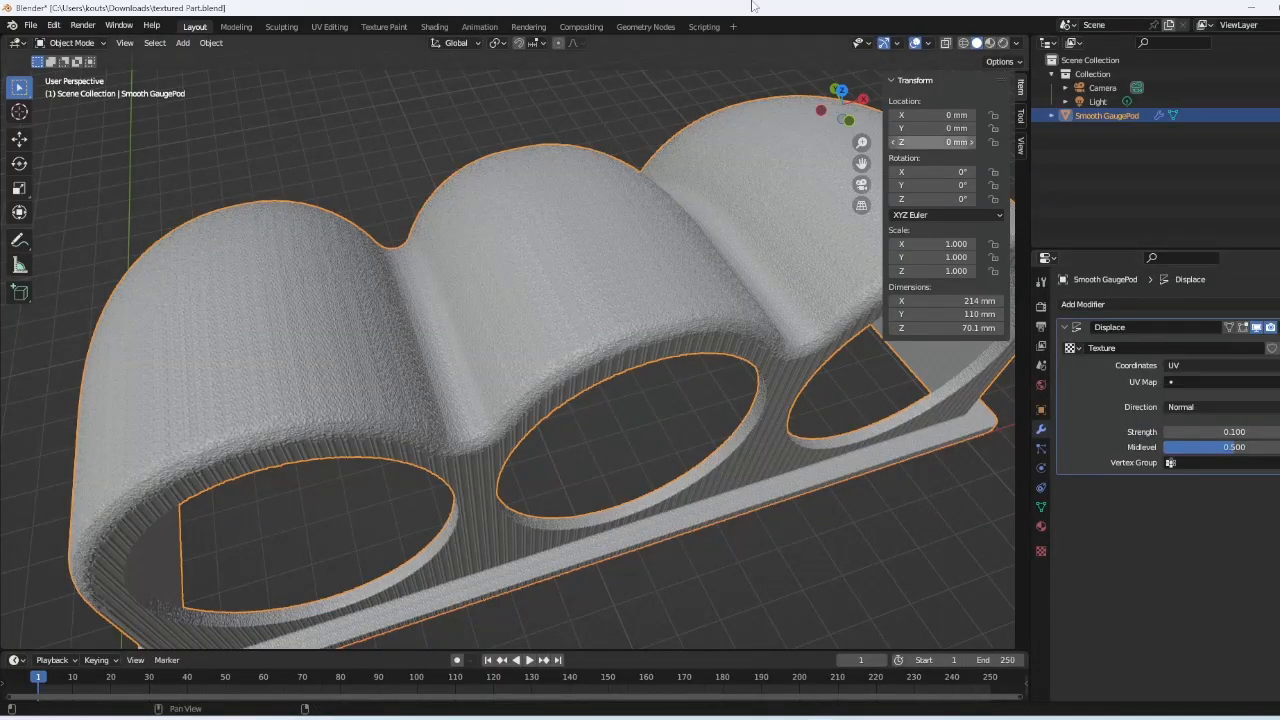
click(330, 27)
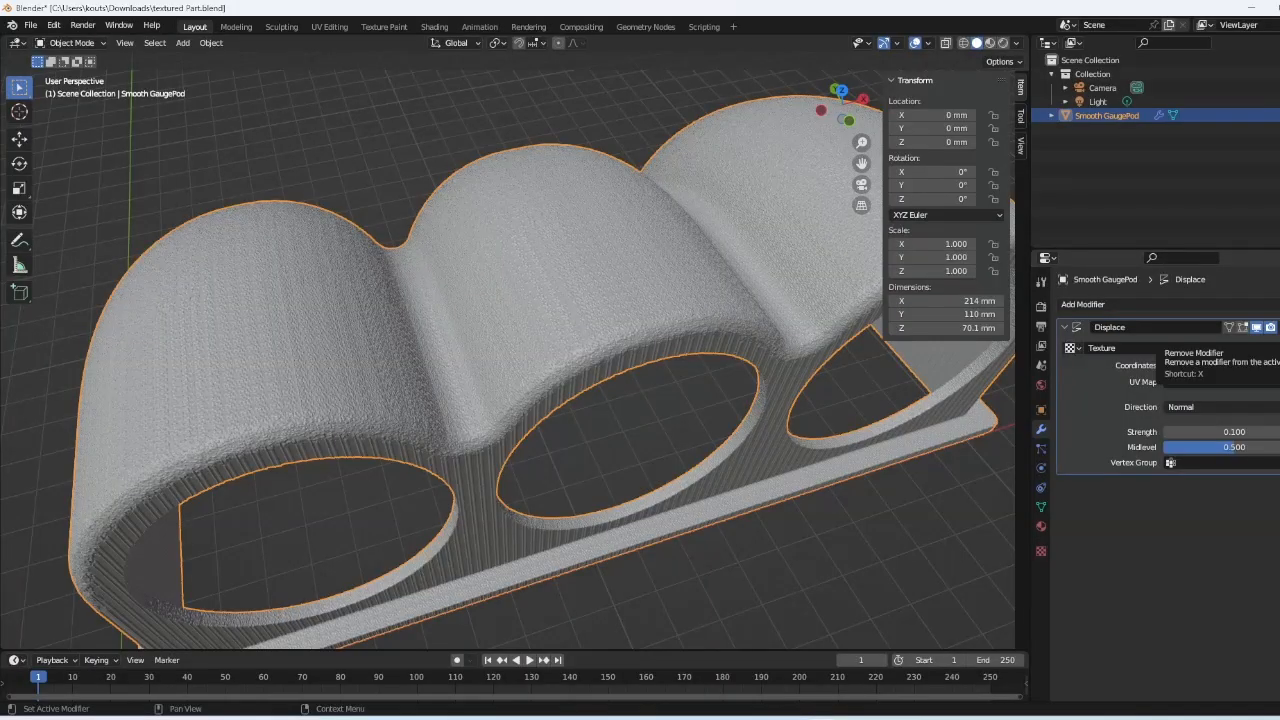
- Remove the Displace modifier, save the .blend, apply All Transforms, and enter Edit Mode
click(1276, 327)
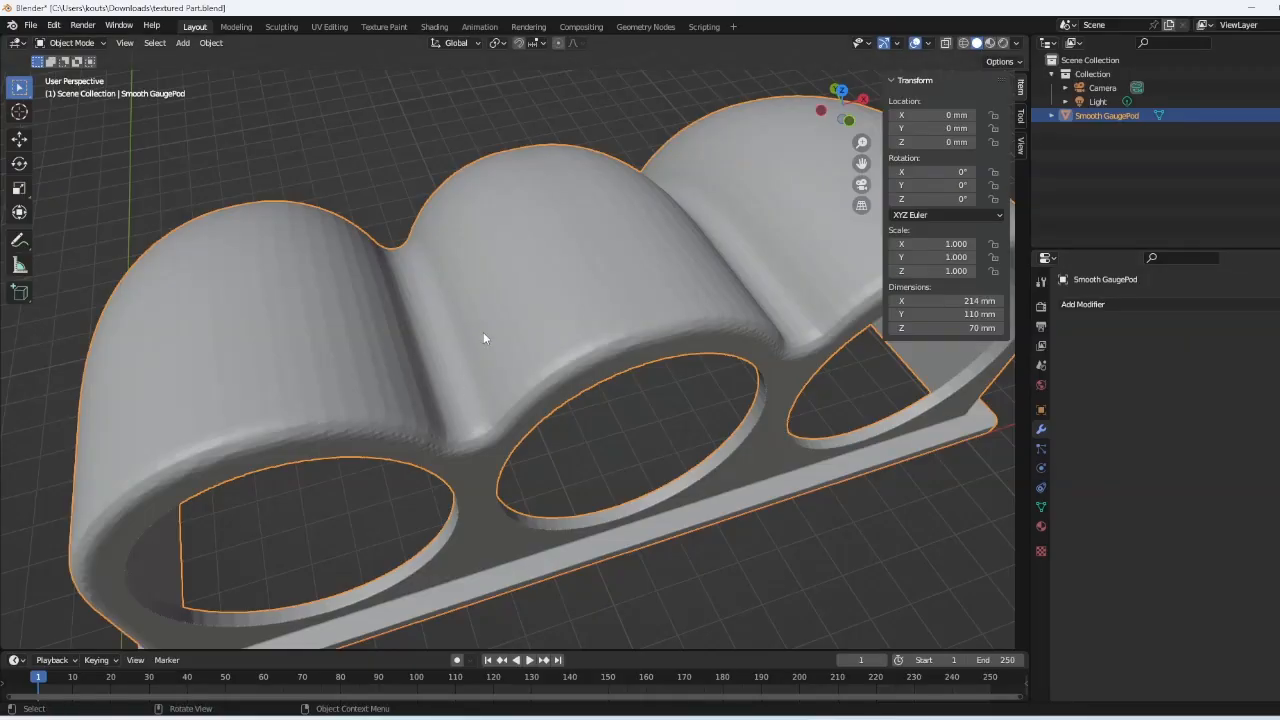
key(ctrl+s)
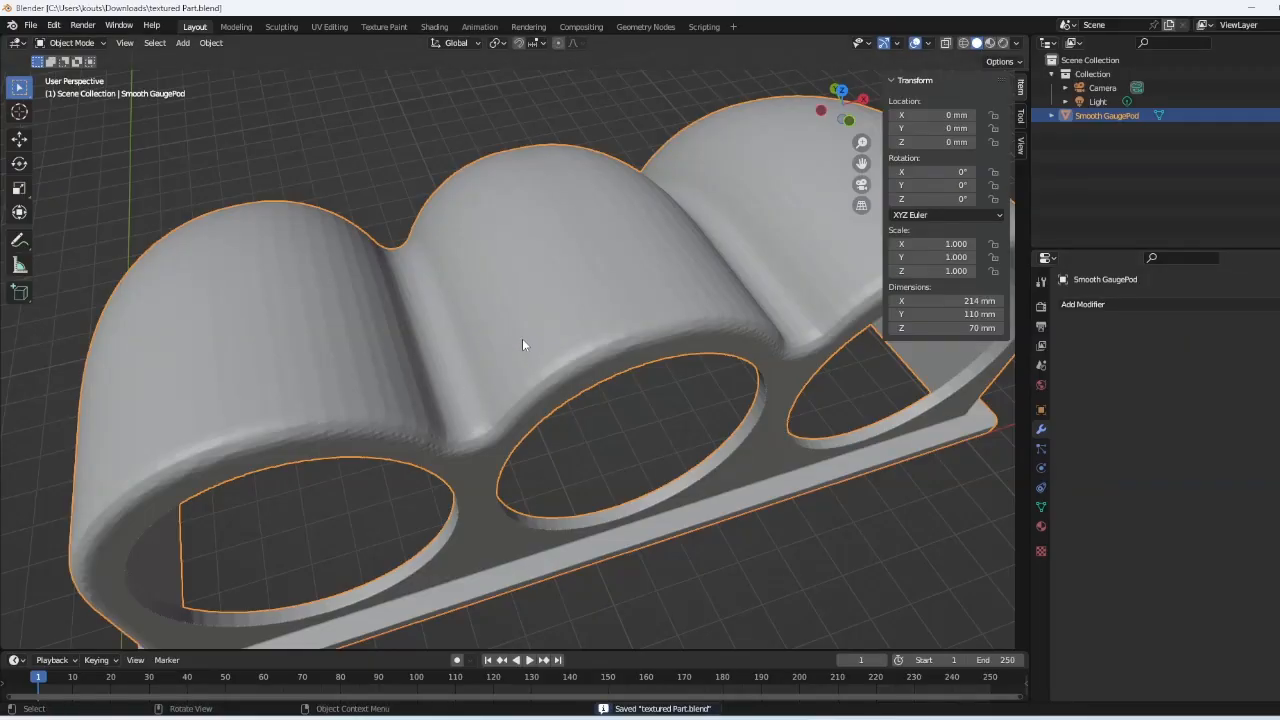
key(ctrl+a)
click(522, 343)
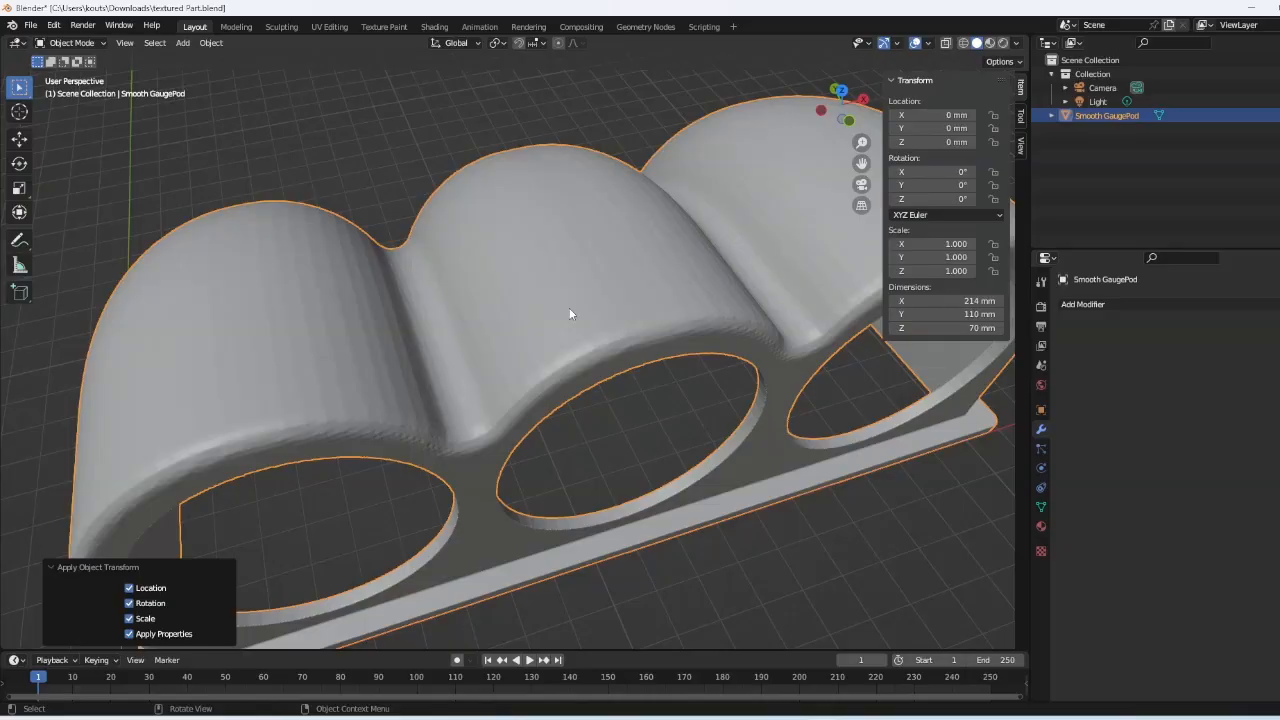
key(Tab)
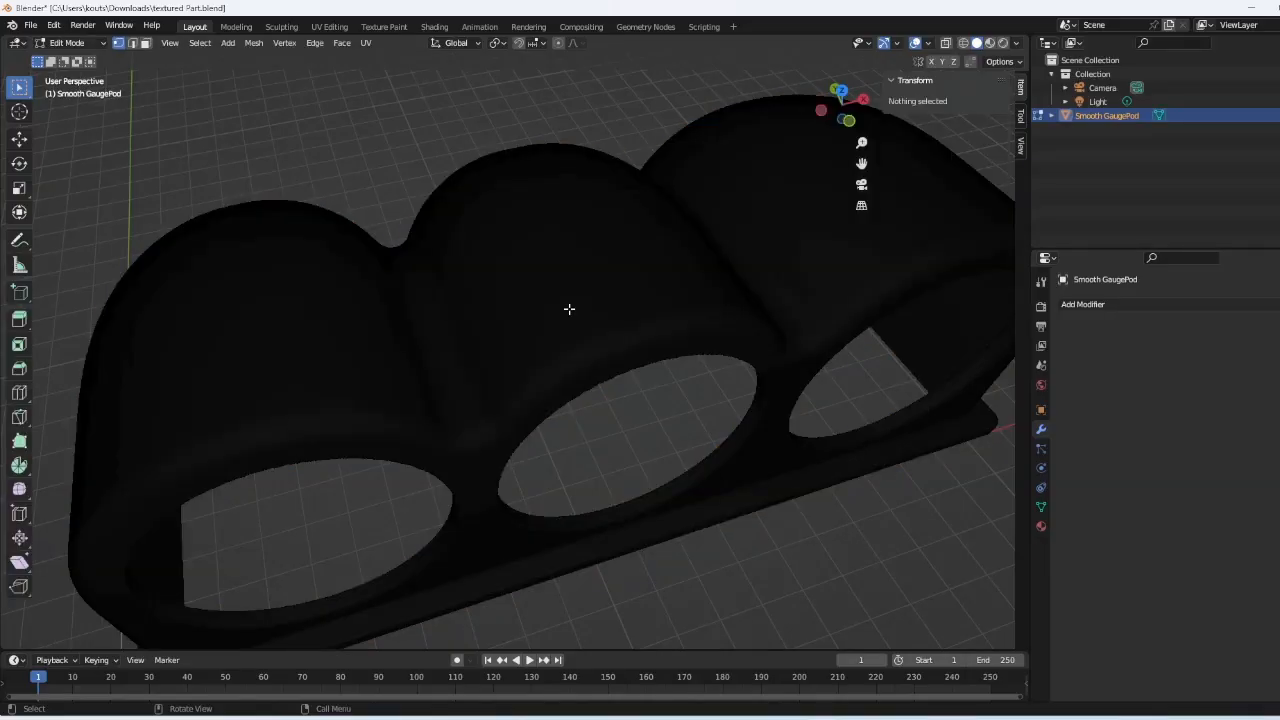
- Select the whole mesh and recalculate its normals to face outside
key(a)
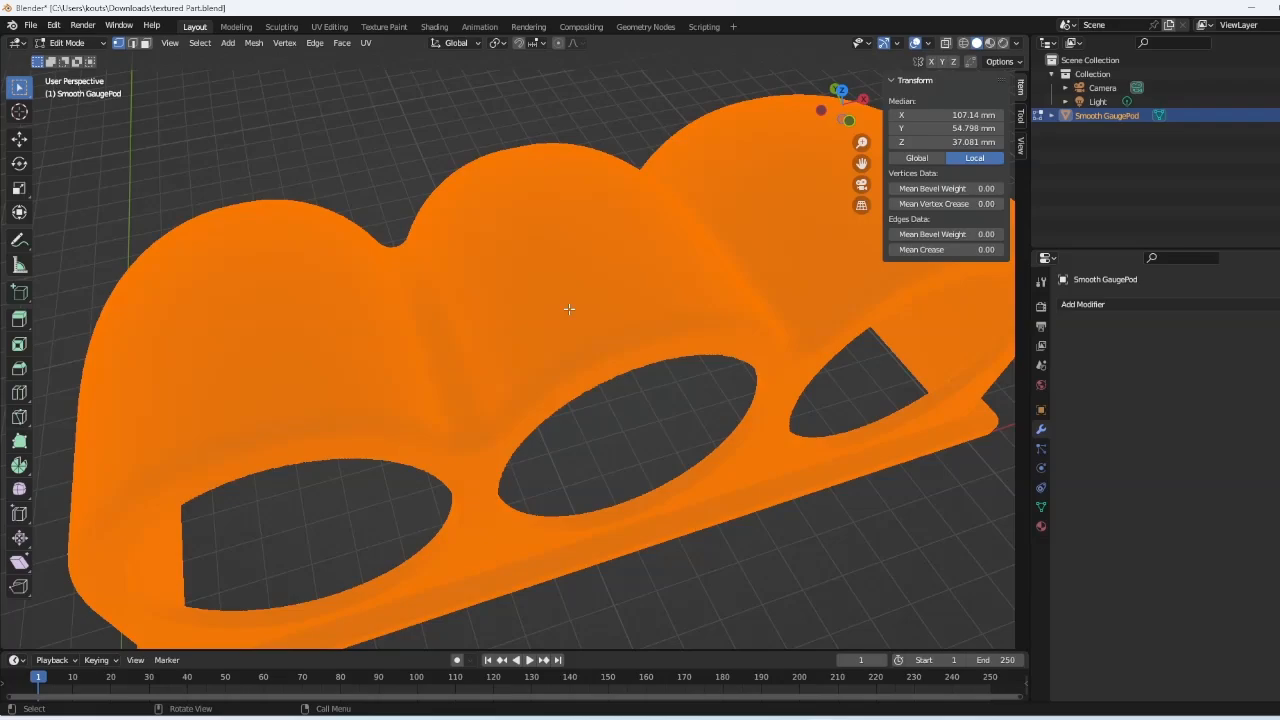
key(alt+n)
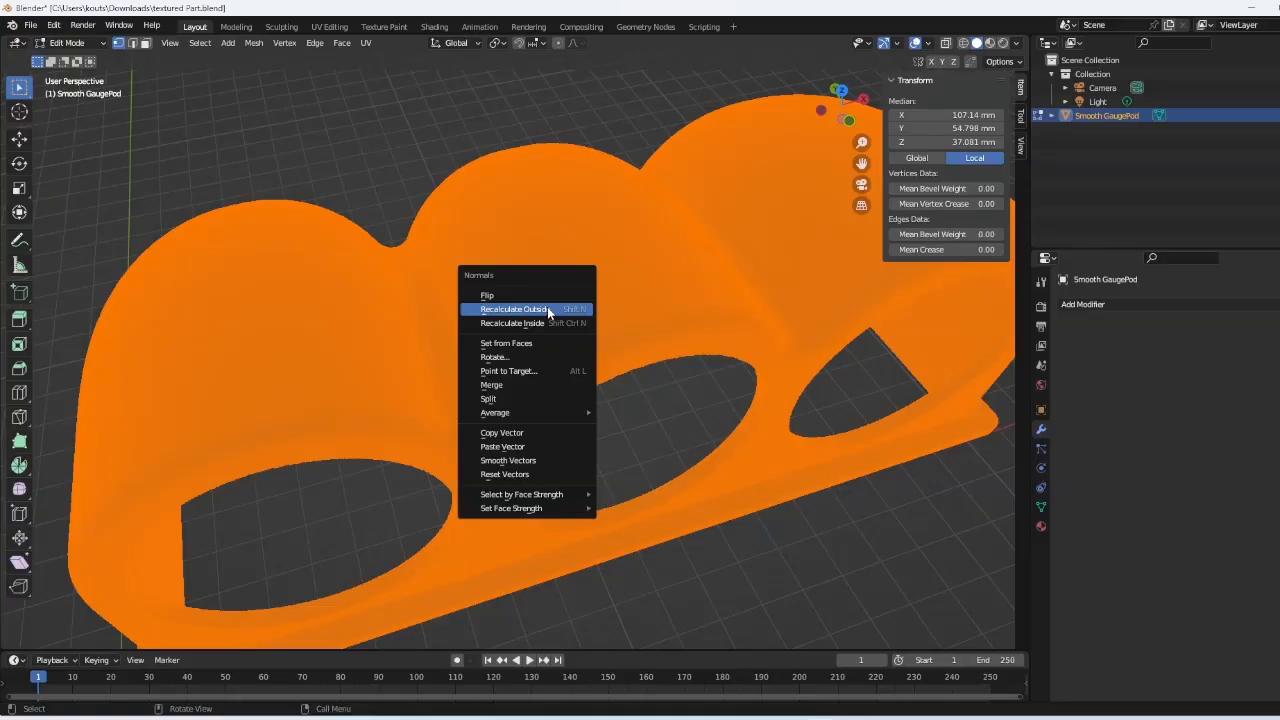
click(548, 310)
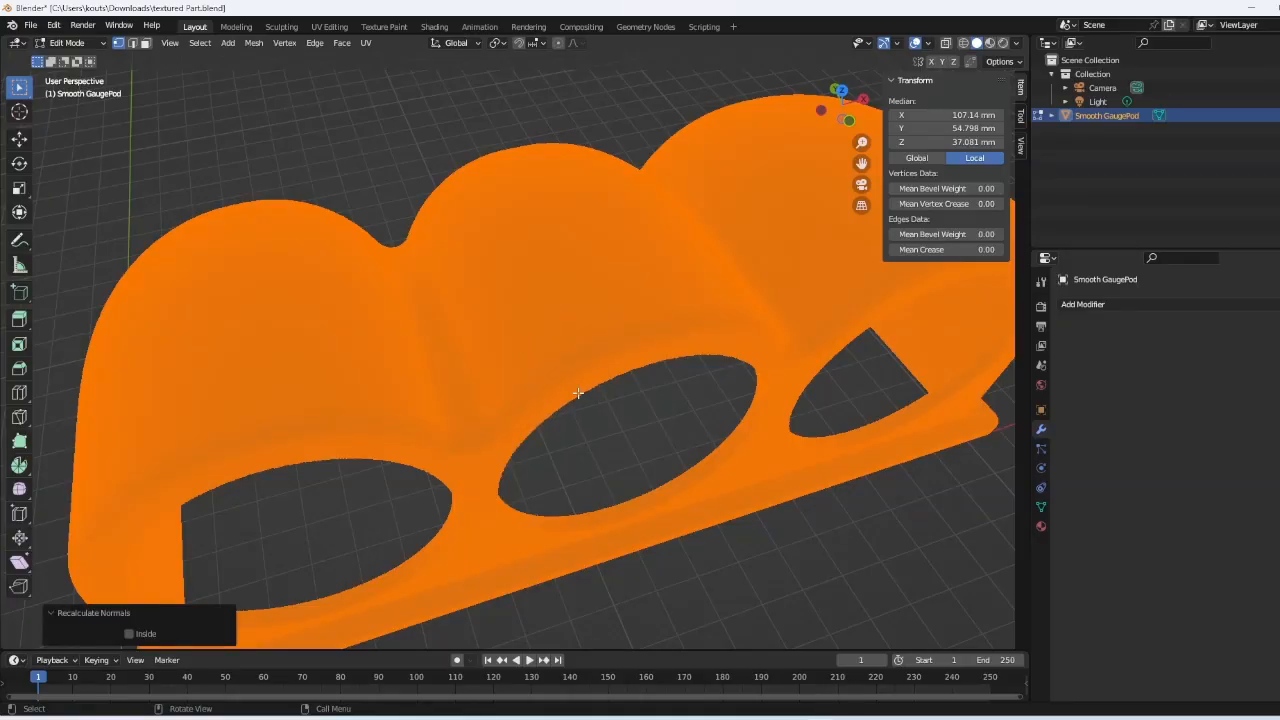
- Smart UV Project the mesh (66°, 0.020 island margin) and view the UV islands
key(u)
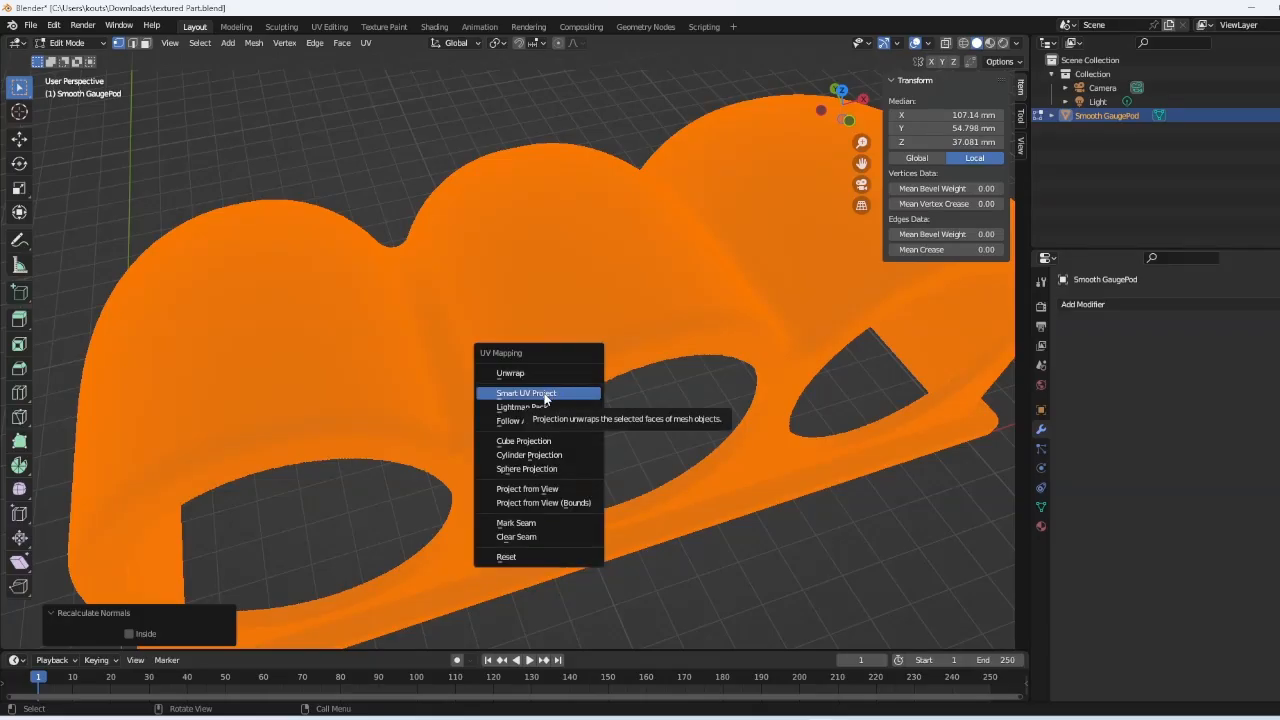
click(545, 396)
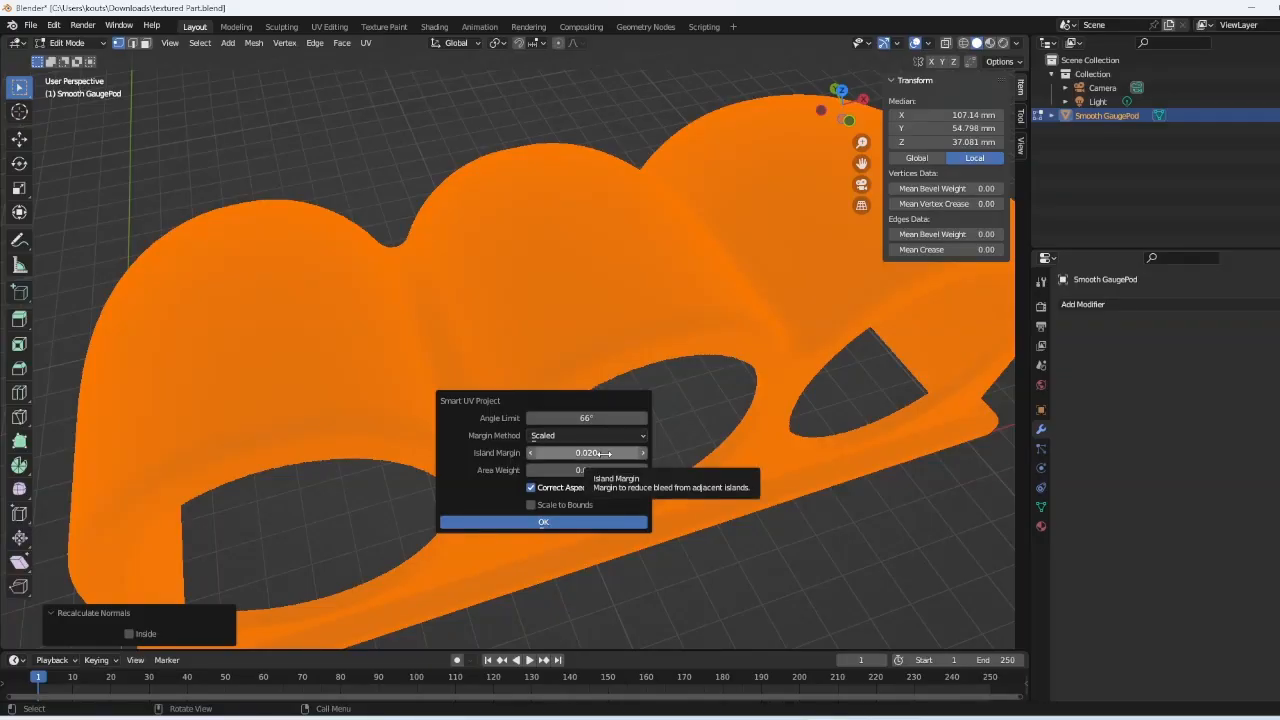
click(555, 521)
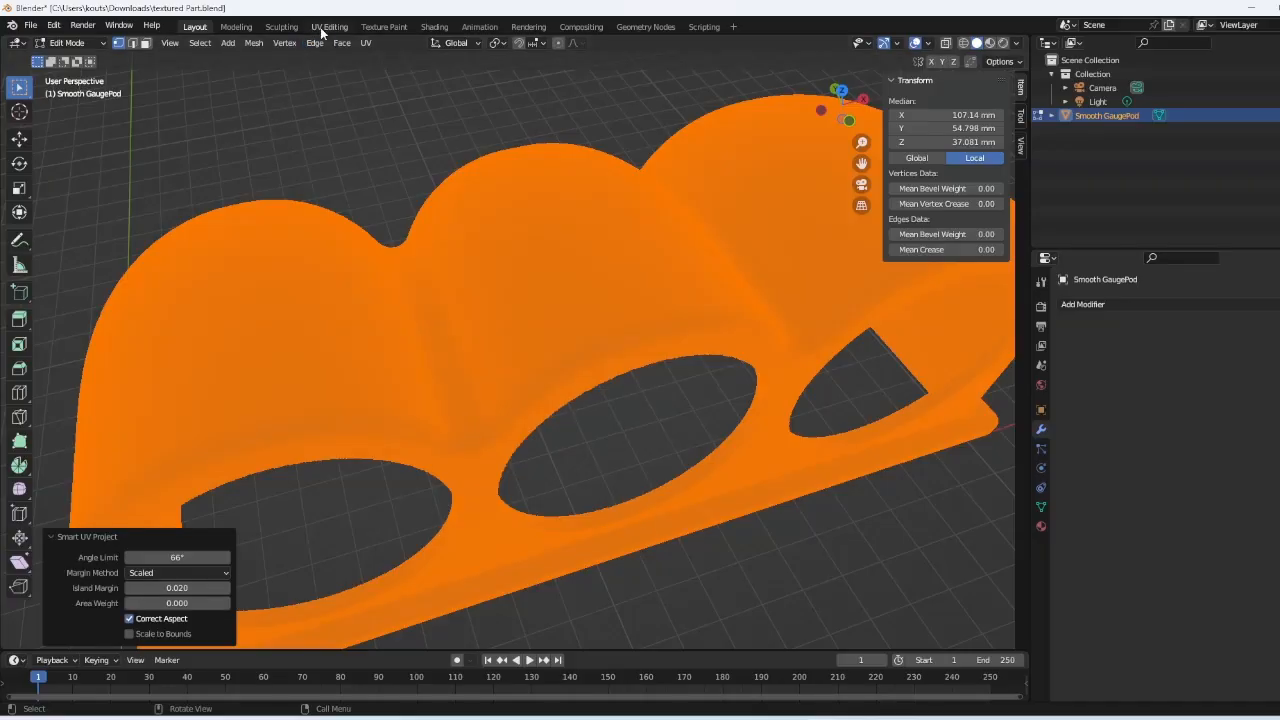
click(329, 27)
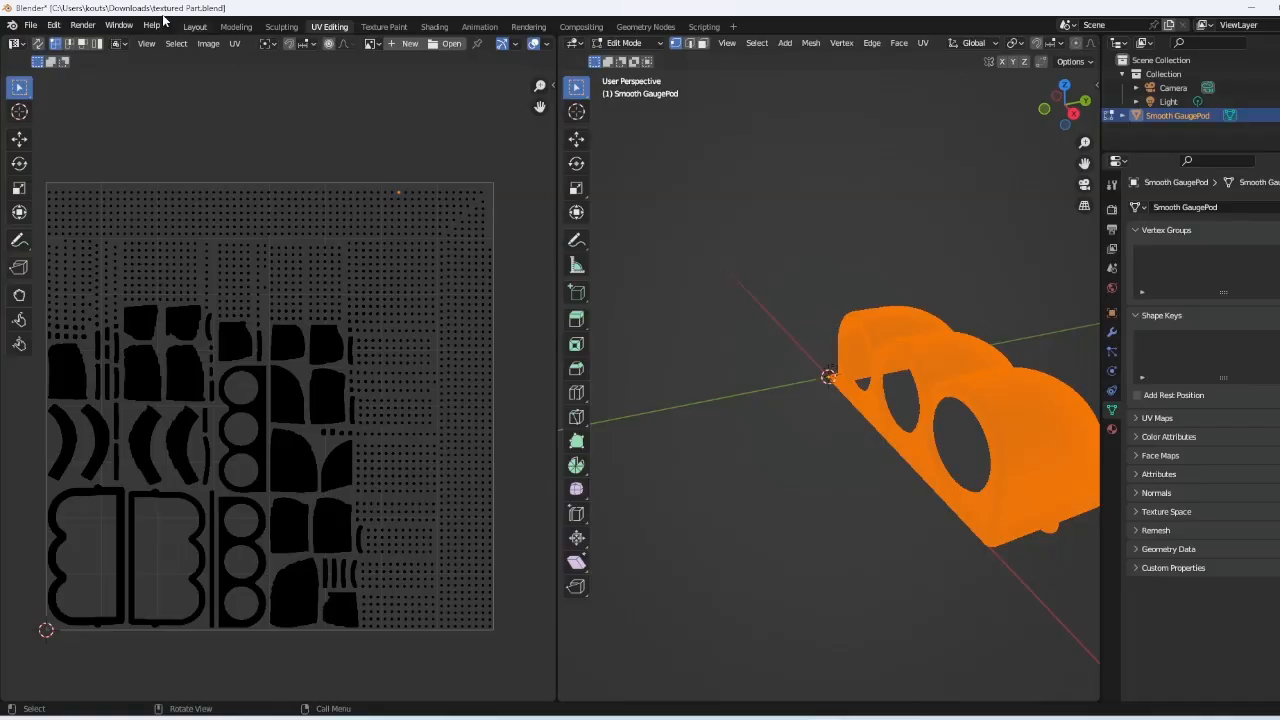
- Back in Layout, add a Displace modifier using the existing Texture
click(194, 27)
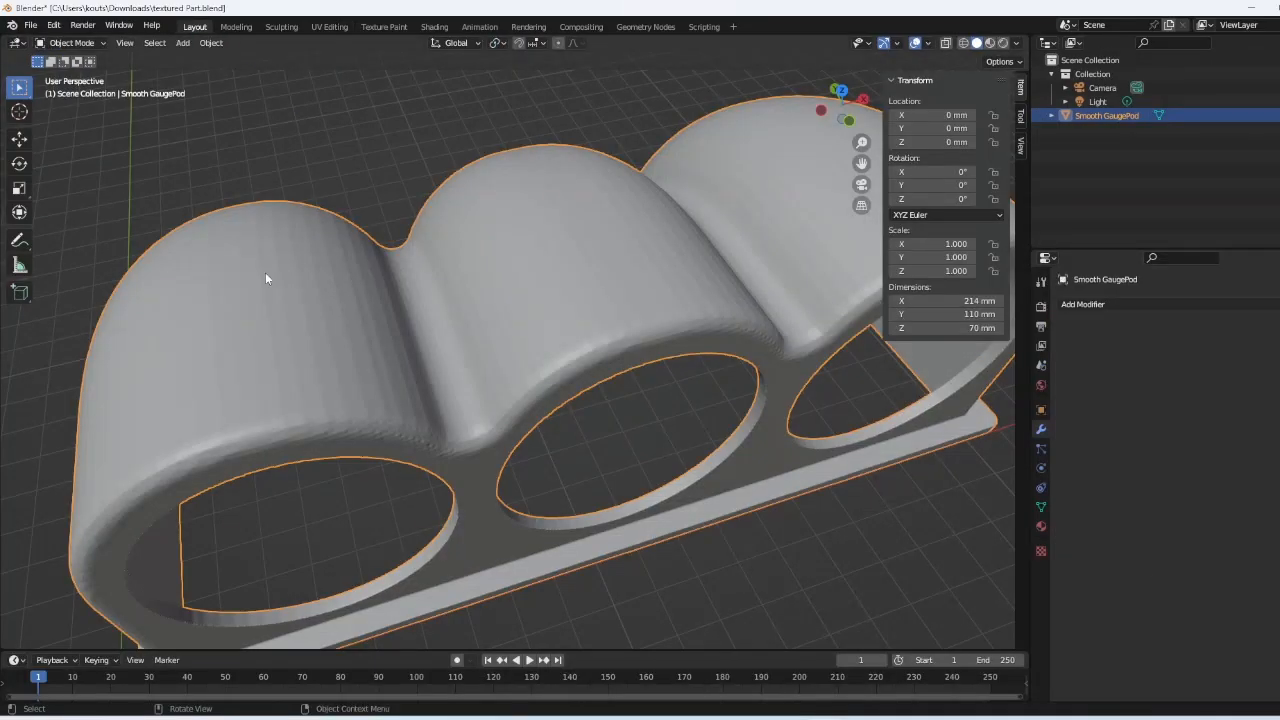
scroll(761, 279, down, 1)
middle_drag(761, 279, 755, 264)
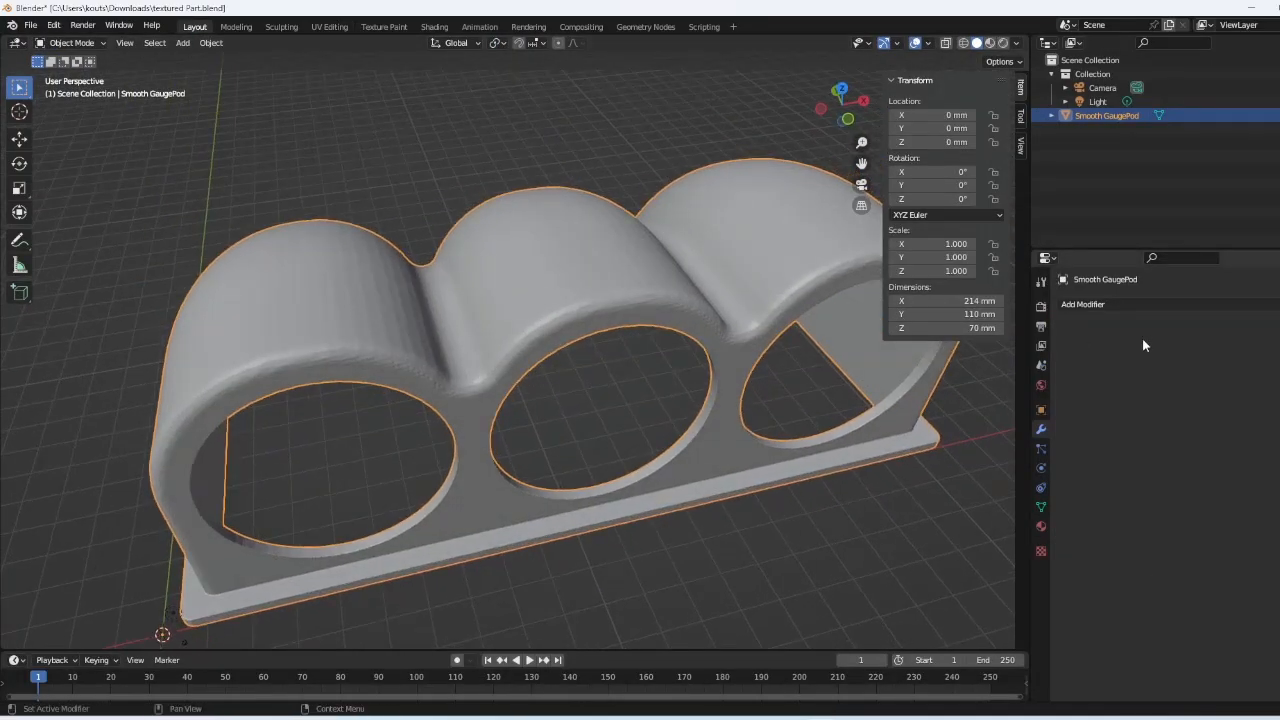
click(1136, 306)
click(1177, 392)
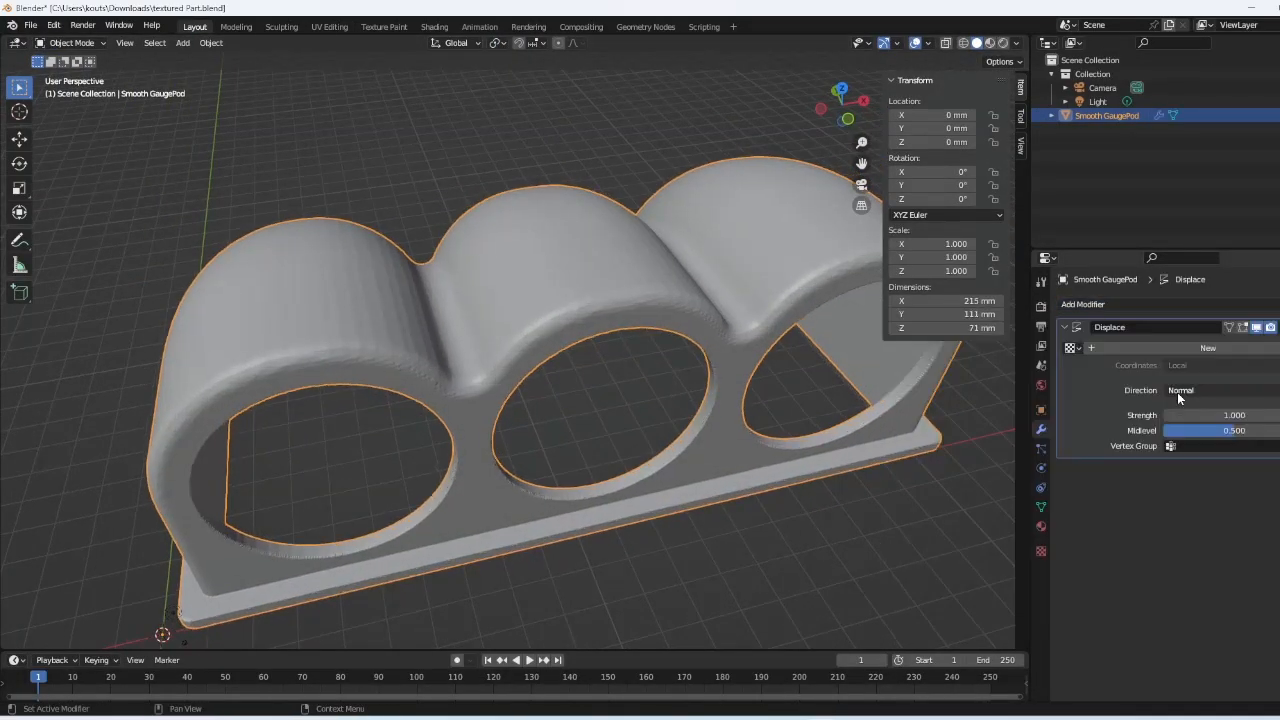
click(1072, 348)
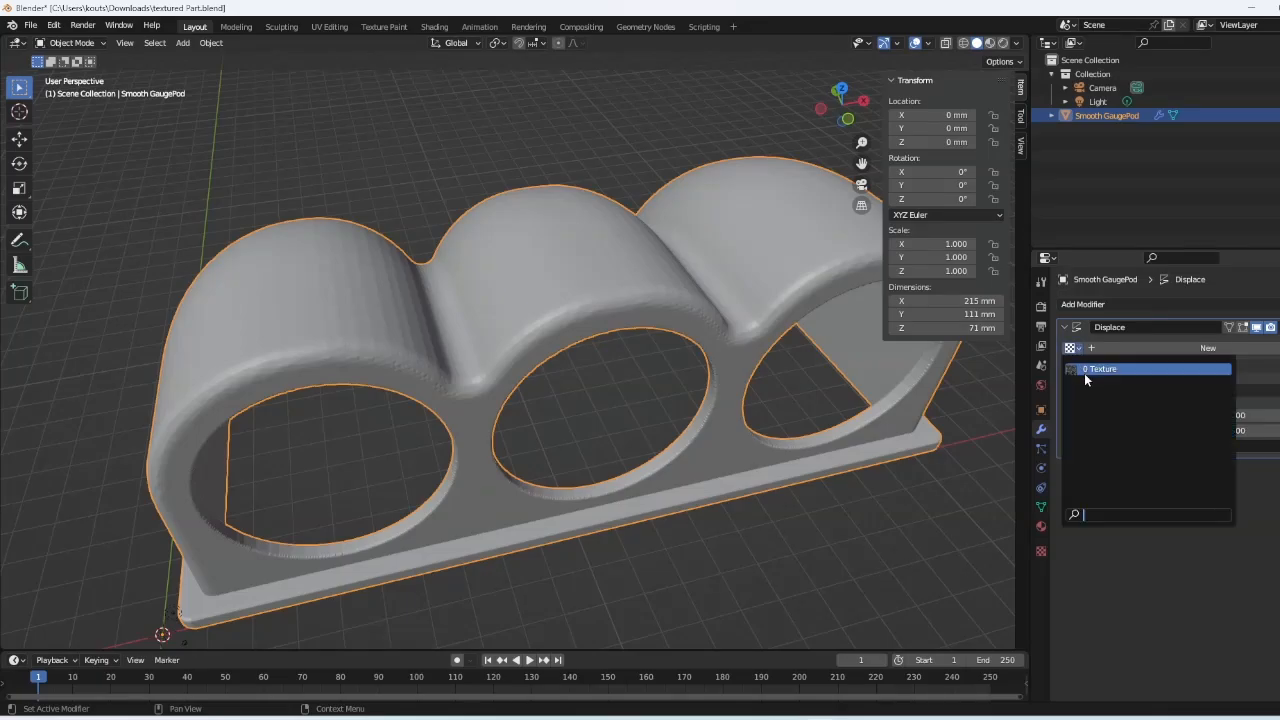
click(1083, 370)
- Set the Displace coordinates to UV, lower strength to 0.7, and show the image texture settings
scroll(634, 289, up, 2)
middle_drag(634, 289, 622, 222)
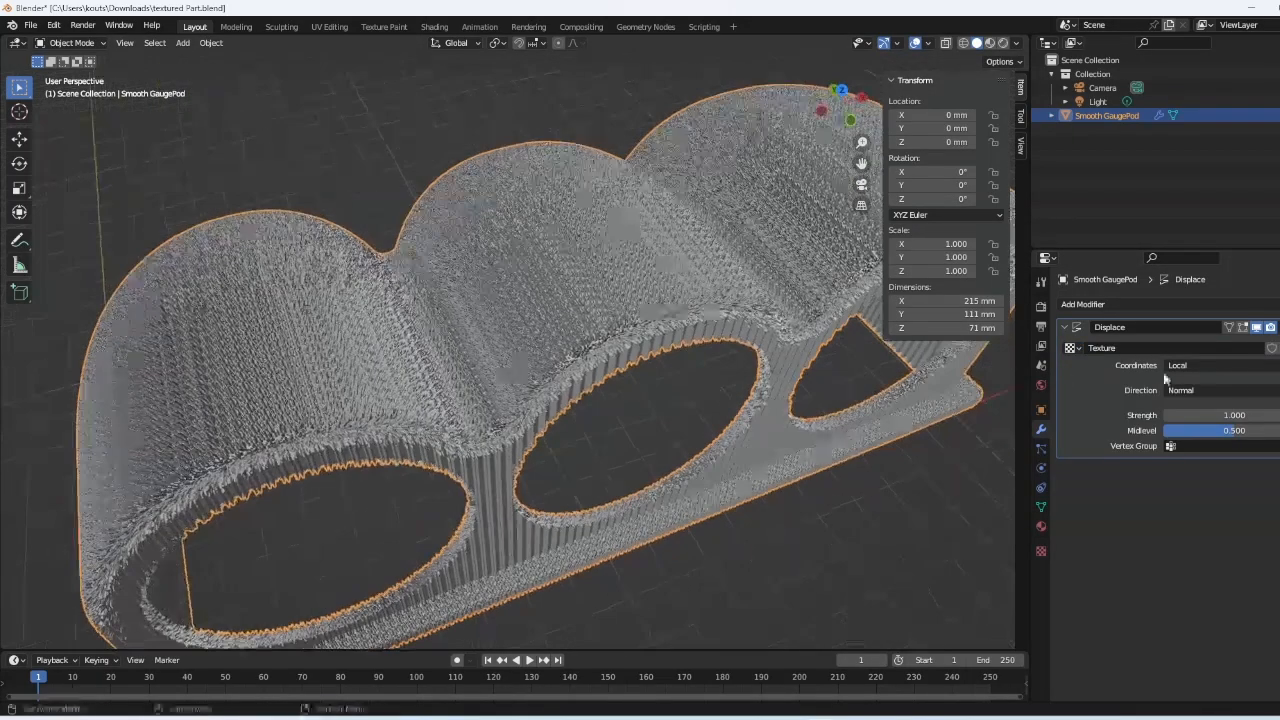
click(1227, 363)
click(1209, 423)
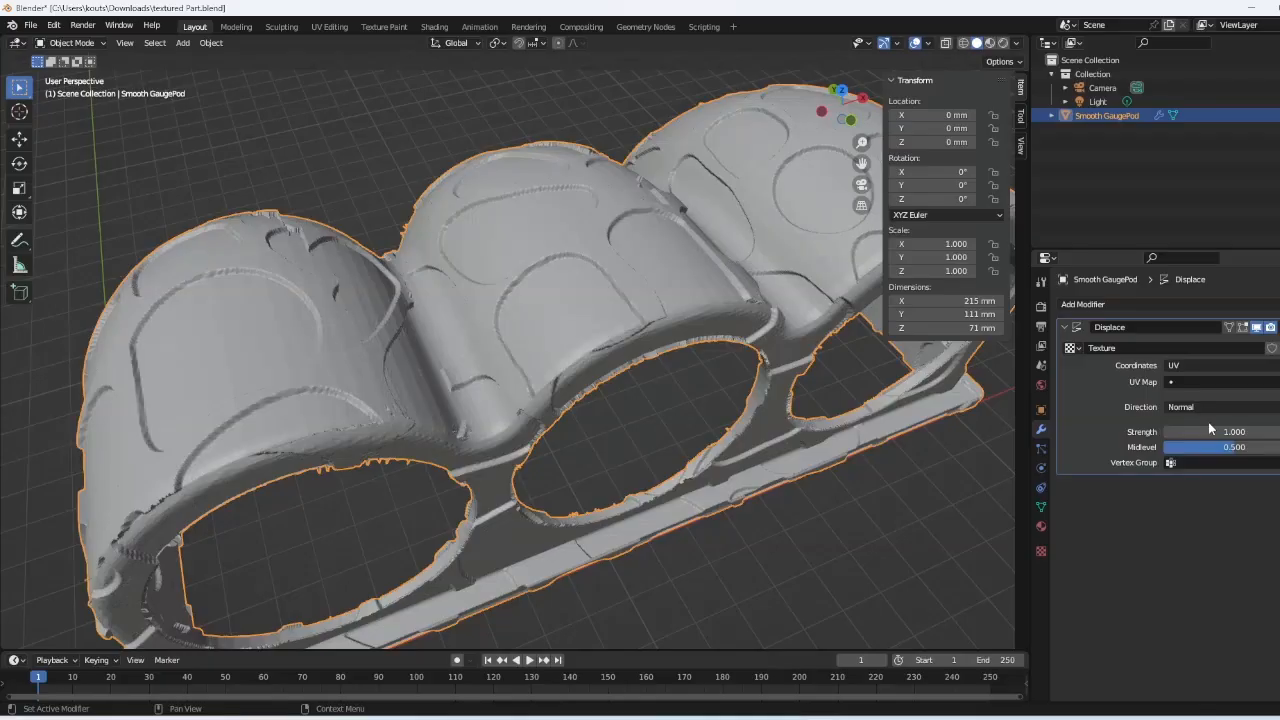
middle_drag(486, 227, 558, 233)
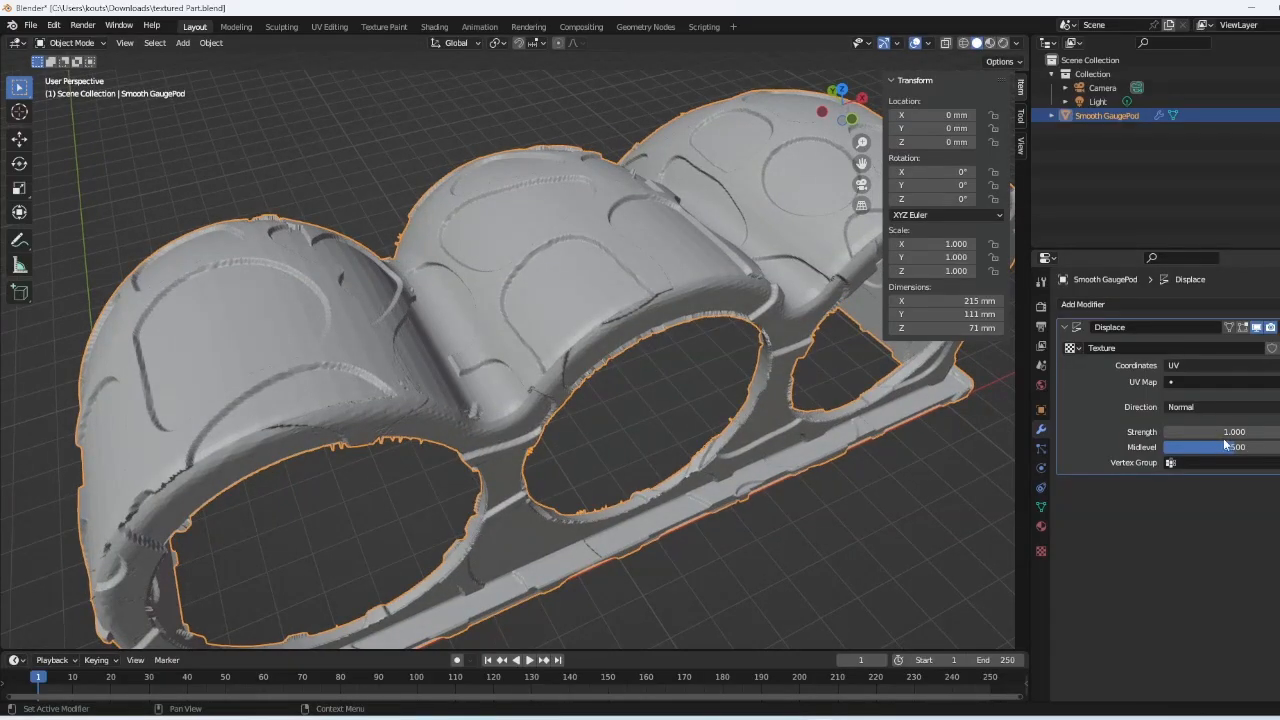
click(1169, 432)
click(1169, 432)
click(1169, 432)
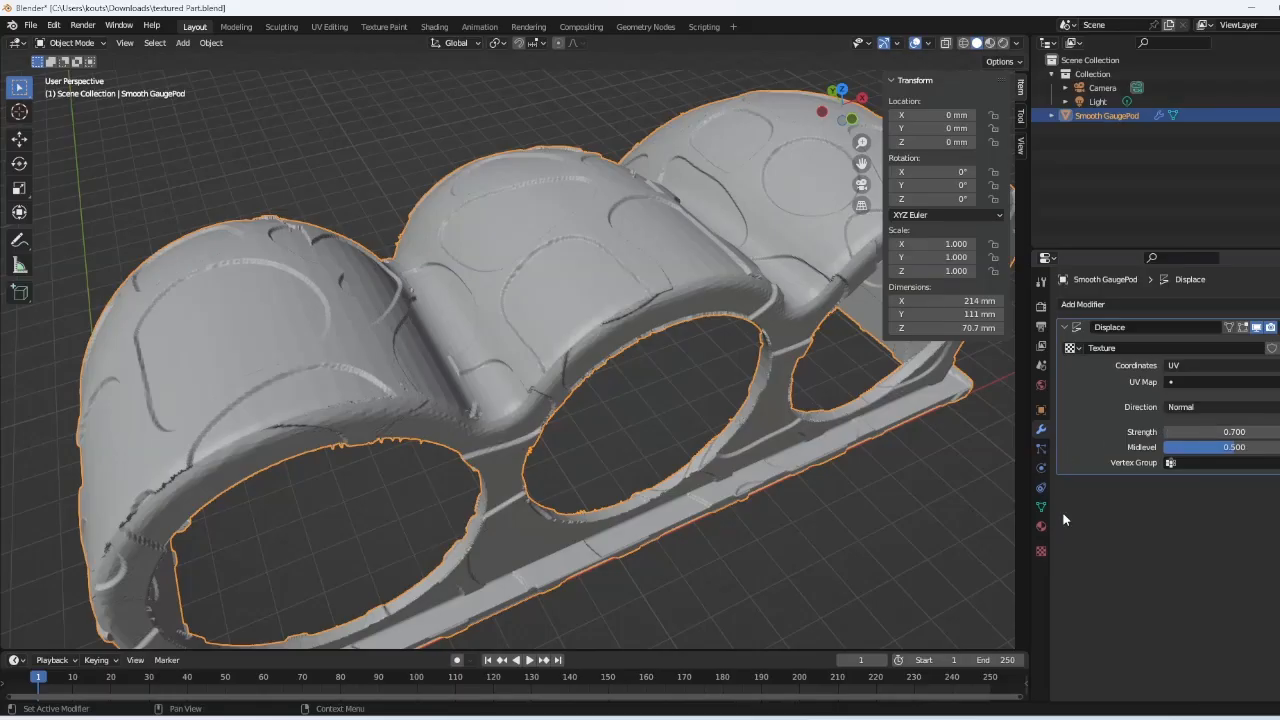
click(1041, 551)
scroll(1232, 537, down, 5)
- Set the leather texture's mapping to repeat 6 times along X and 5 along Y
click(1234, 621)
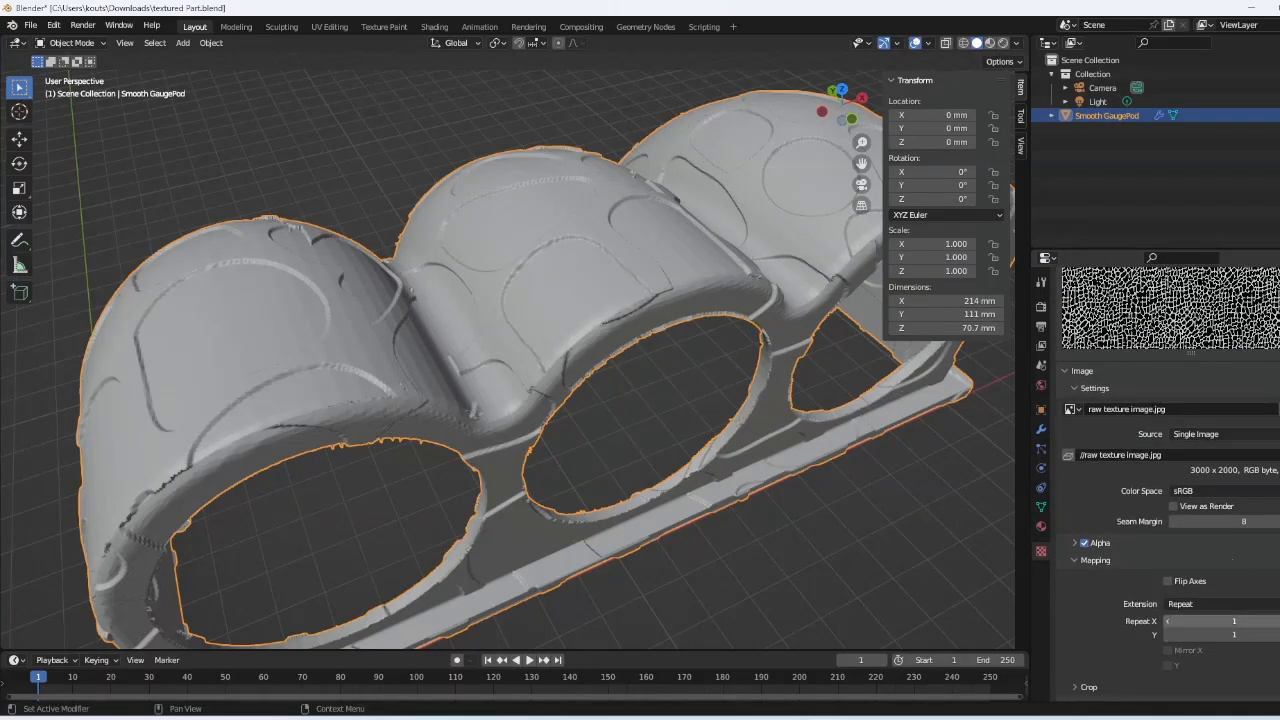
text(3)
key(Return)
click(1234, 634)
text(3)
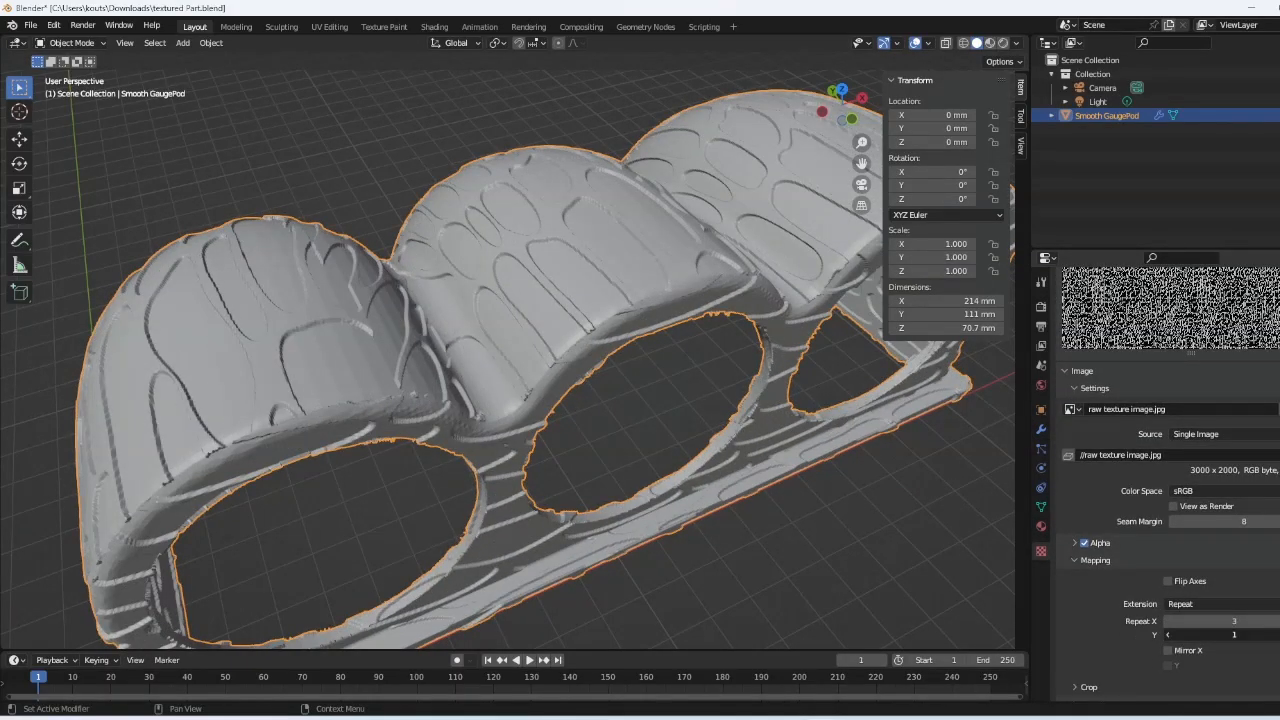
key(Return)
click(1278, 635)
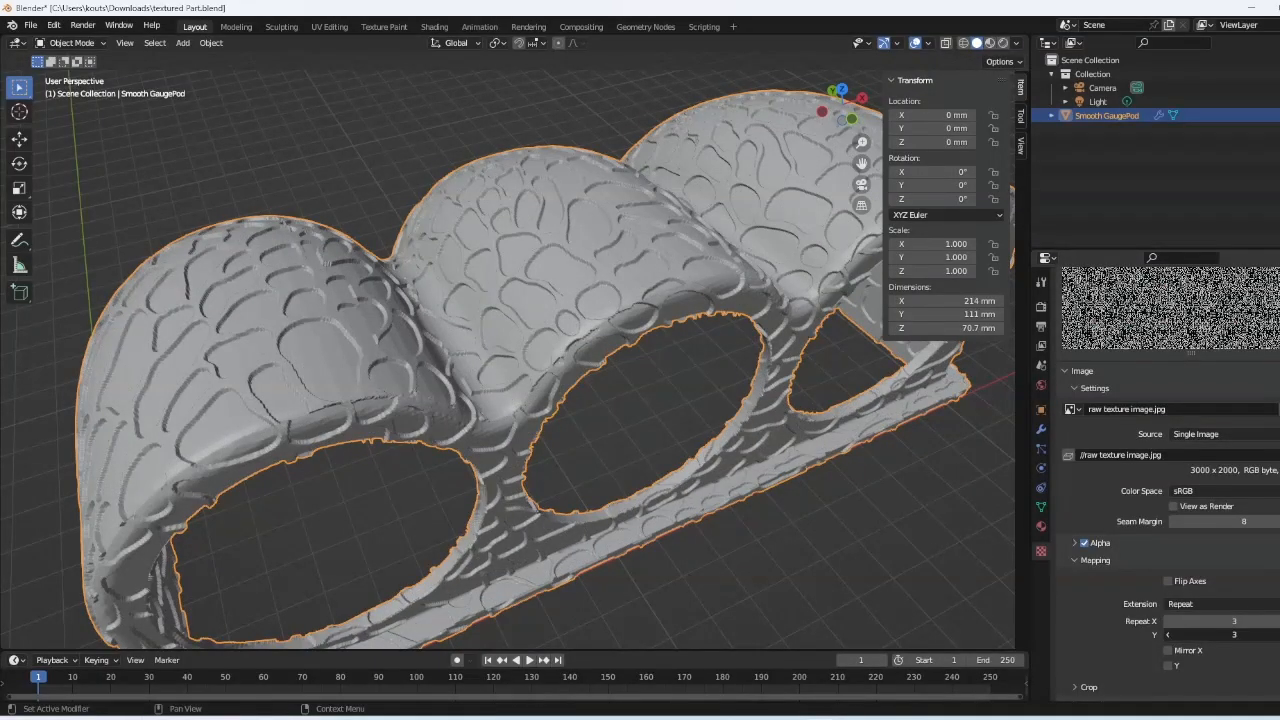
click(1278, 621)
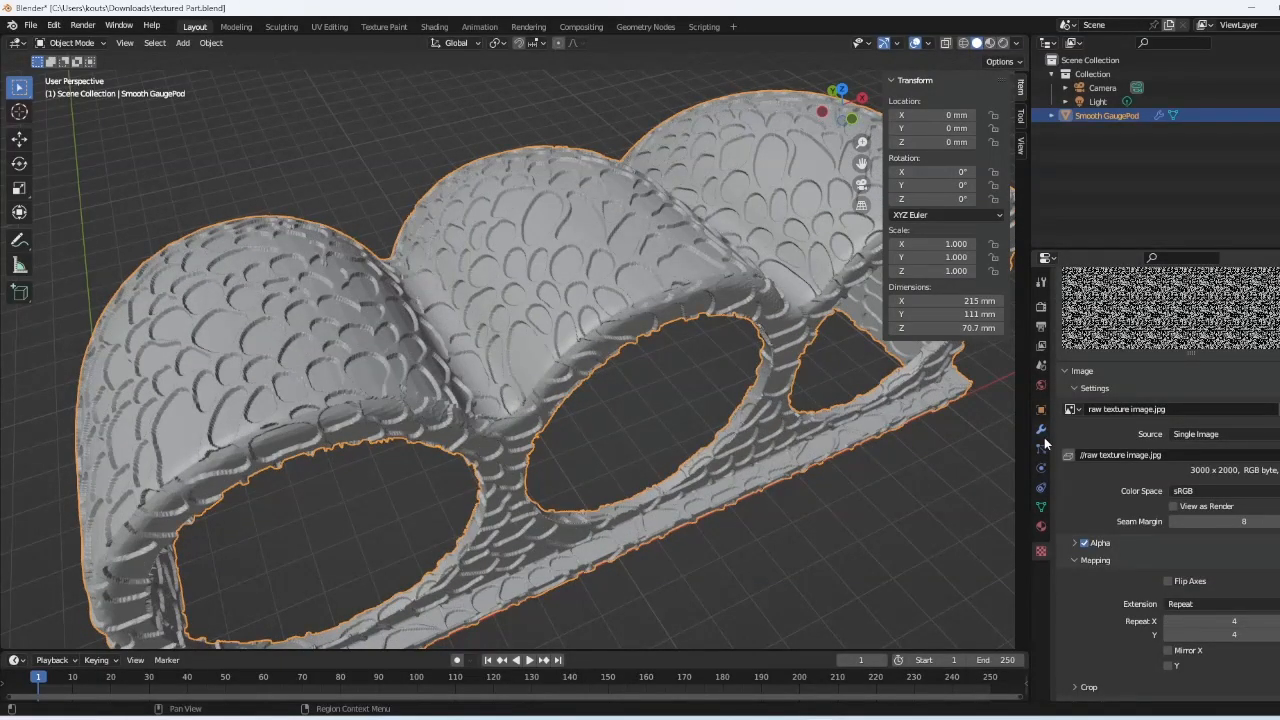
click(1278, 621)
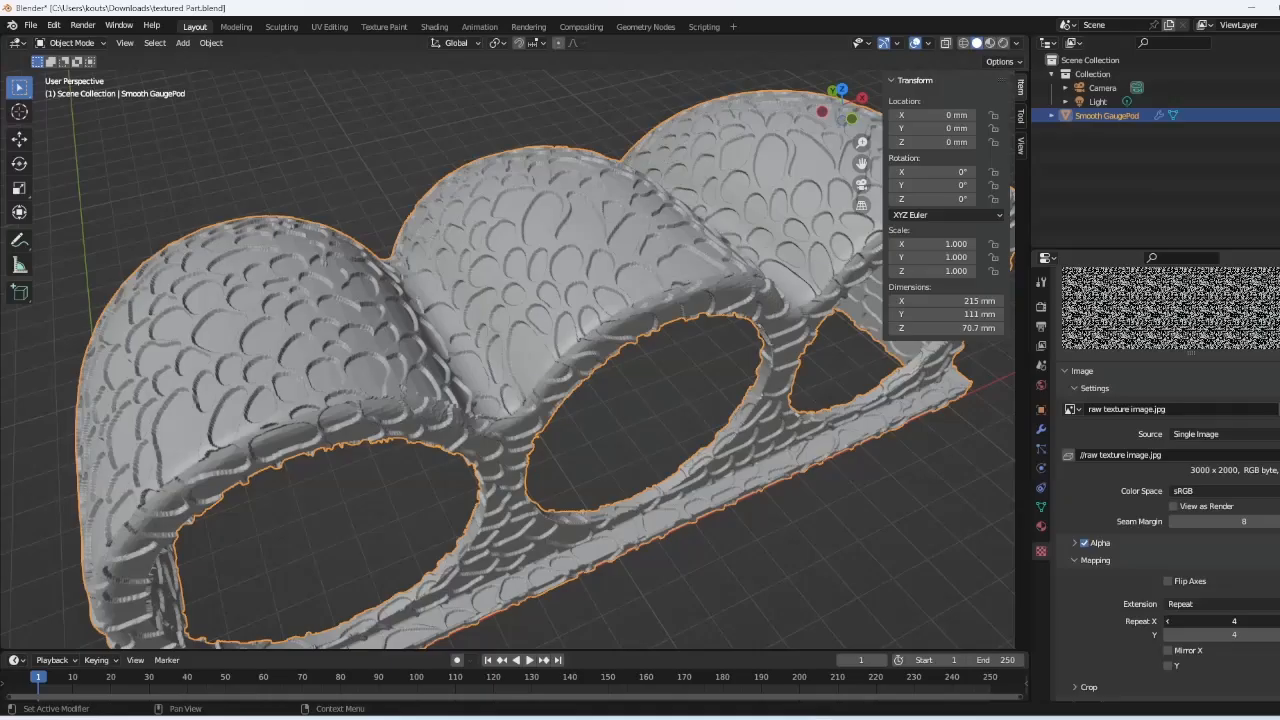
click(1278, 621)
click(1278, 635)
click(1278, 635)
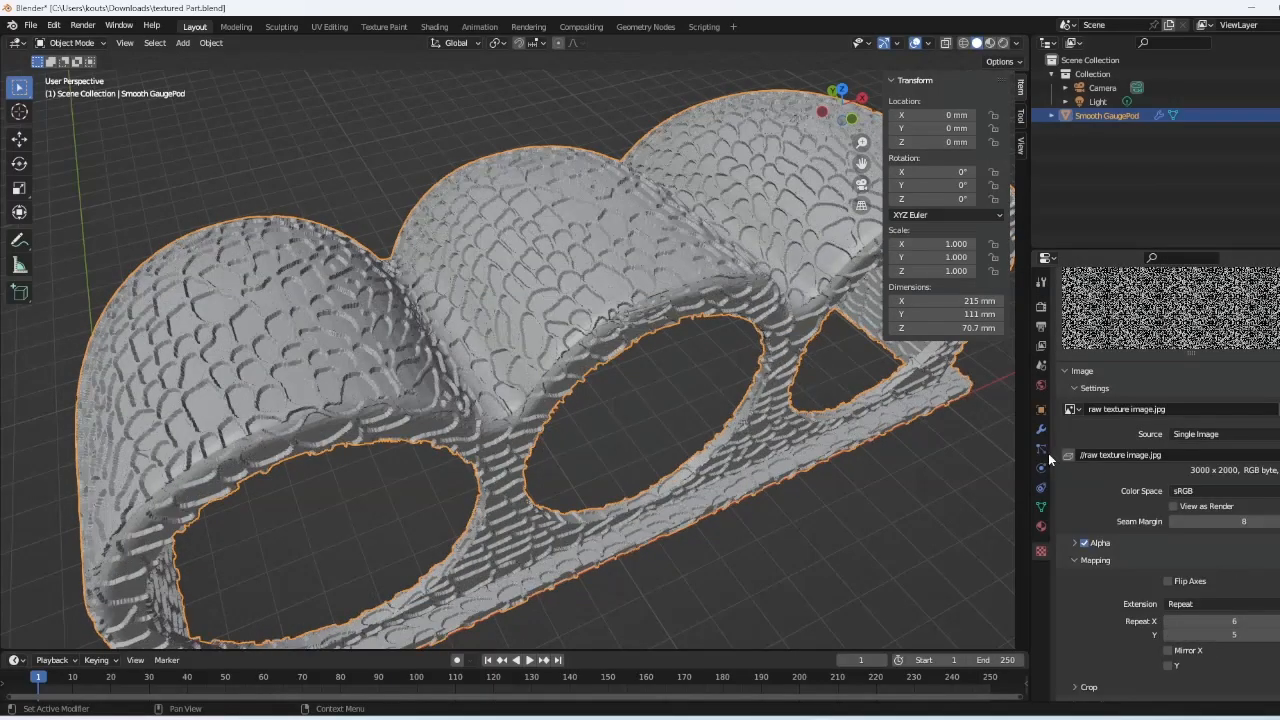
click(1041, 430)
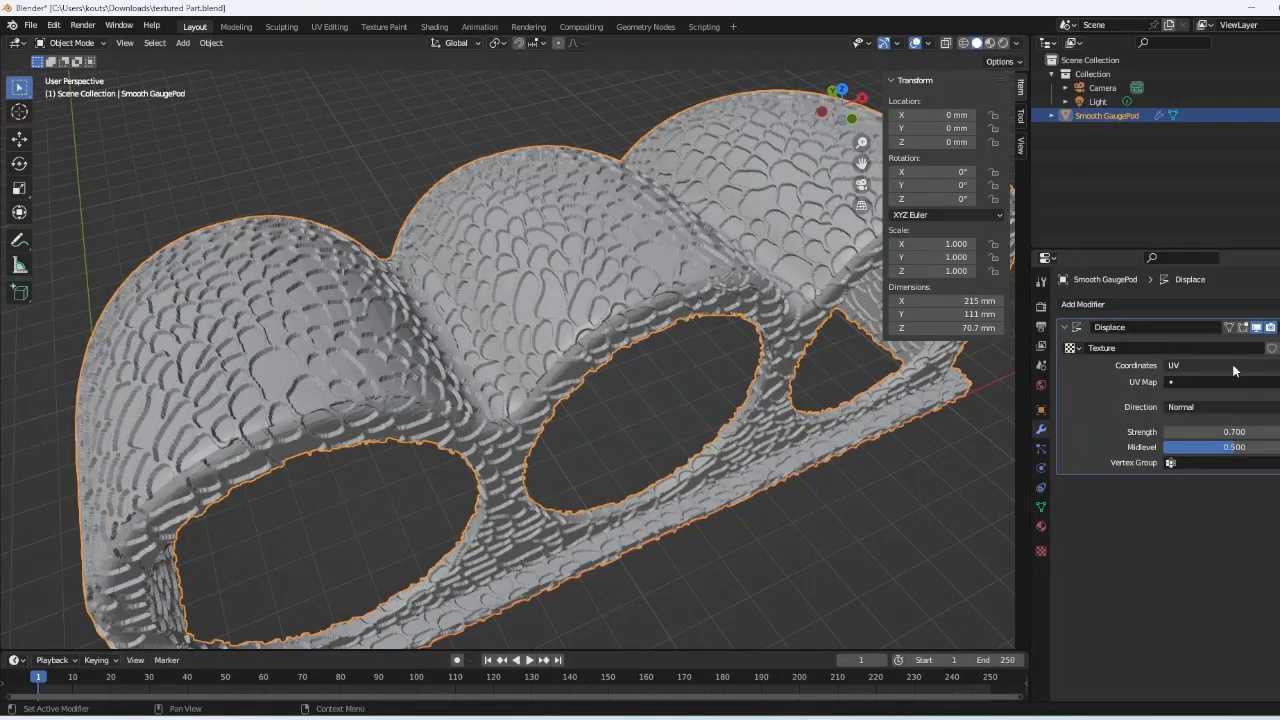
- Step the Displace strength down from 0.7 to 0.300 and inspect the shallower scales
click(1168, 432)
click(1168, 432)
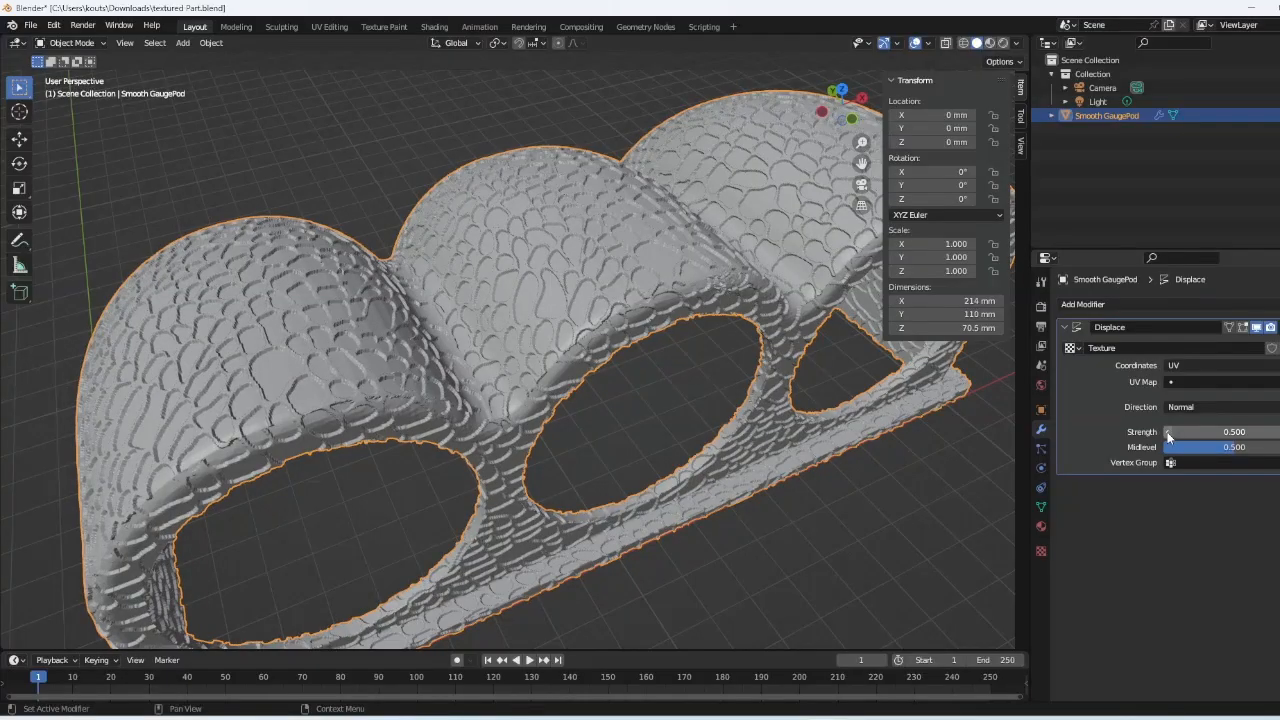
click(1168, 432)
click(1168, 432)
middle_drag(600, 230, 556, 279)
scroll(572, 241, up, 1)
scroll(556, 279, up, 5)
scroll(543, 246, down, 6)
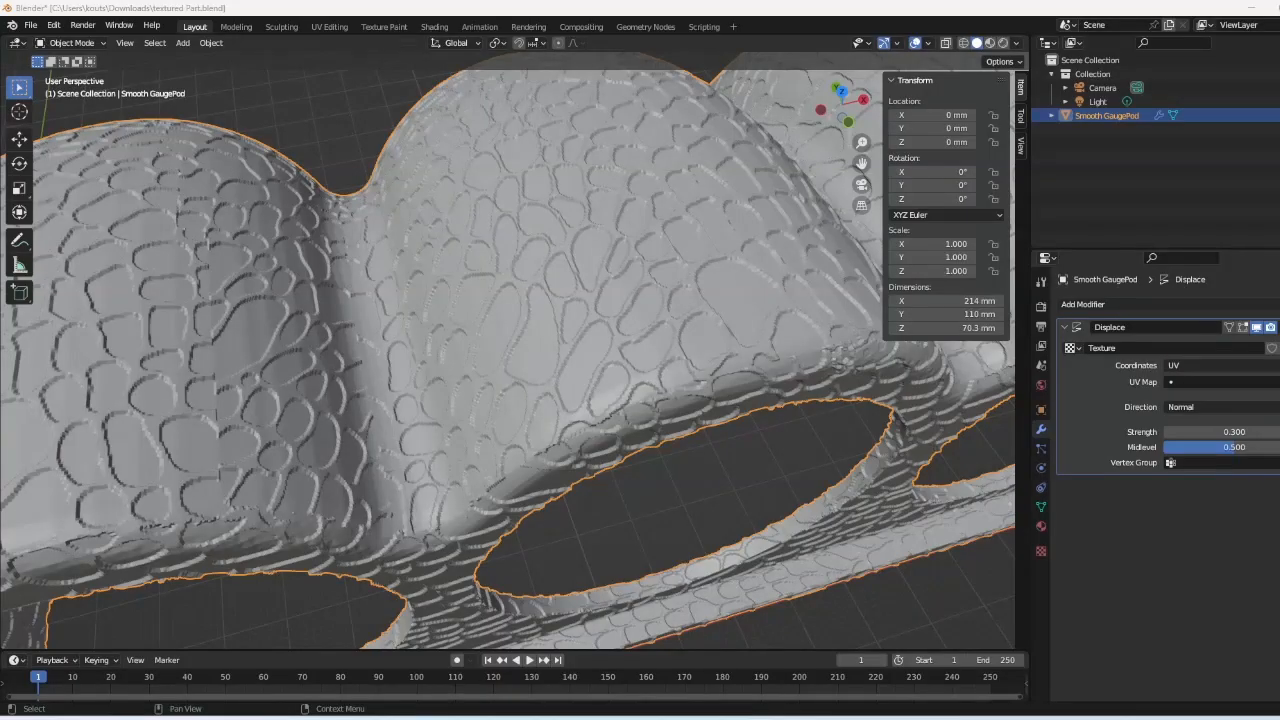
drag(690, 30, 690, 2)
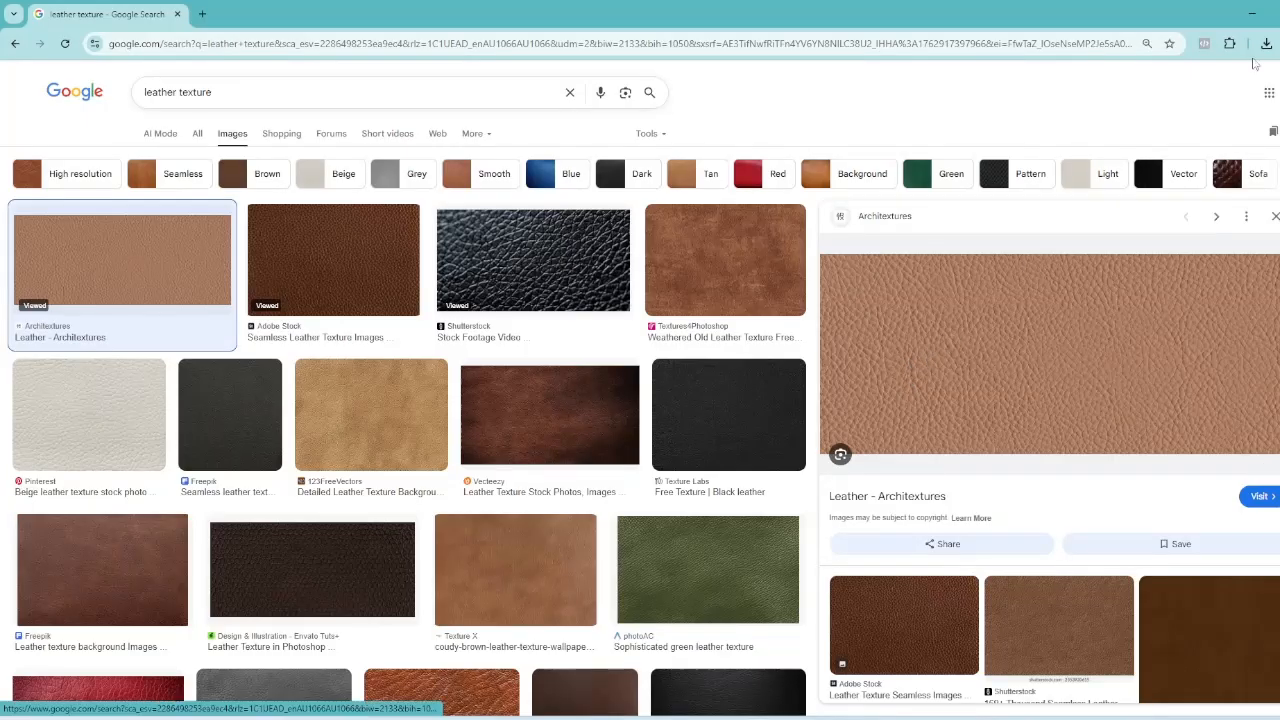
click(1256, 20)
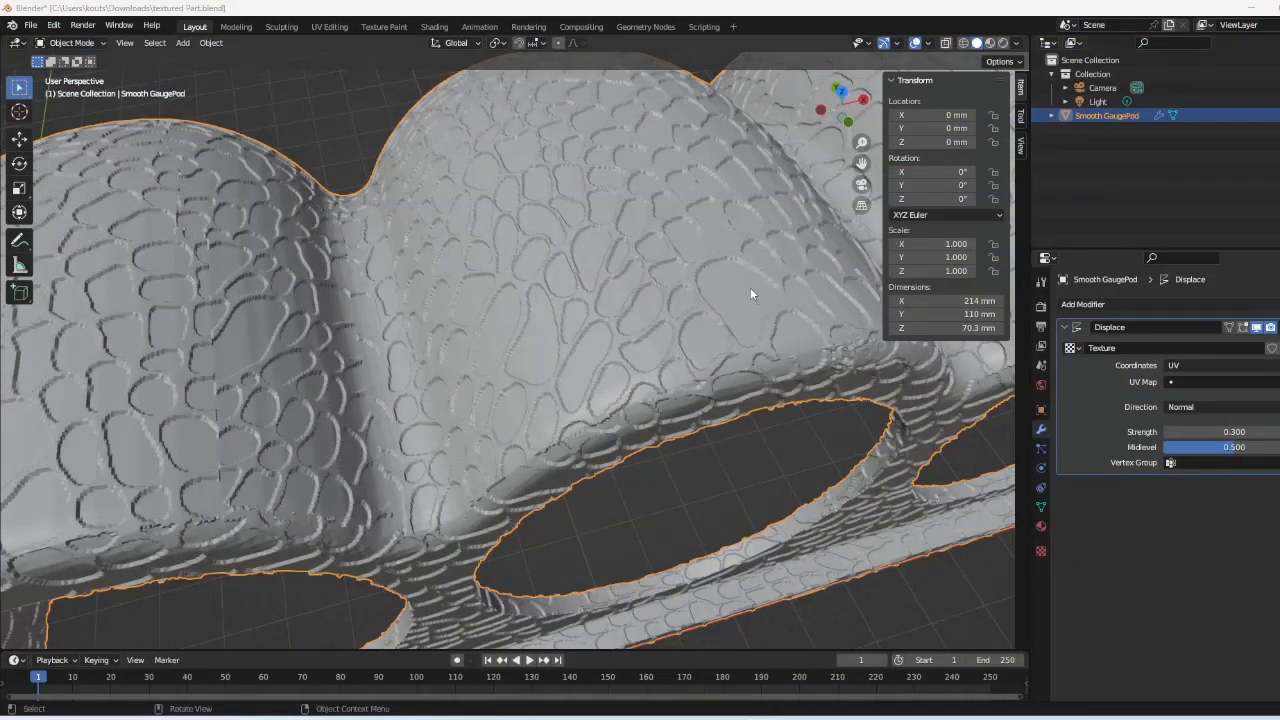
- Orbit and zoom around the gauge pod to inspect the cracked-cell displacement from low angles
scroll(751, 293, up, 2)
middle_drag(751, 293, 729, 266)
scroll(630, 236, down, 1)
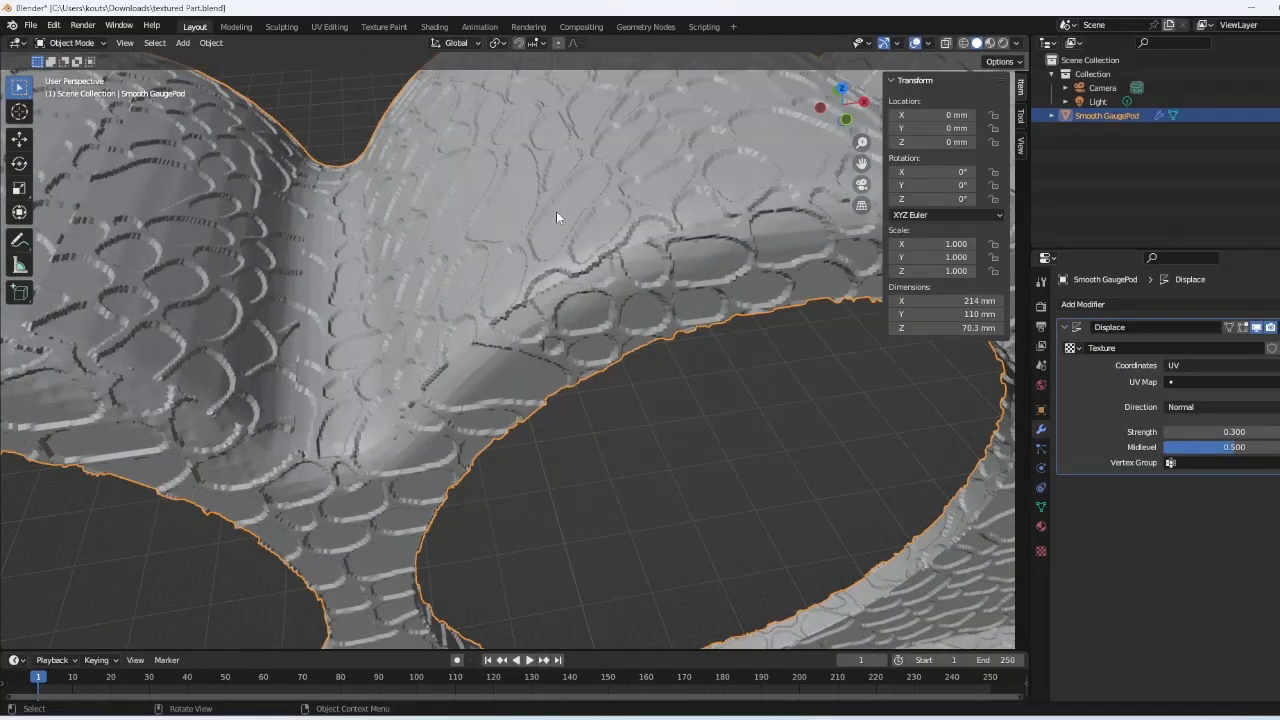
scroll(569, 209, down, 4)
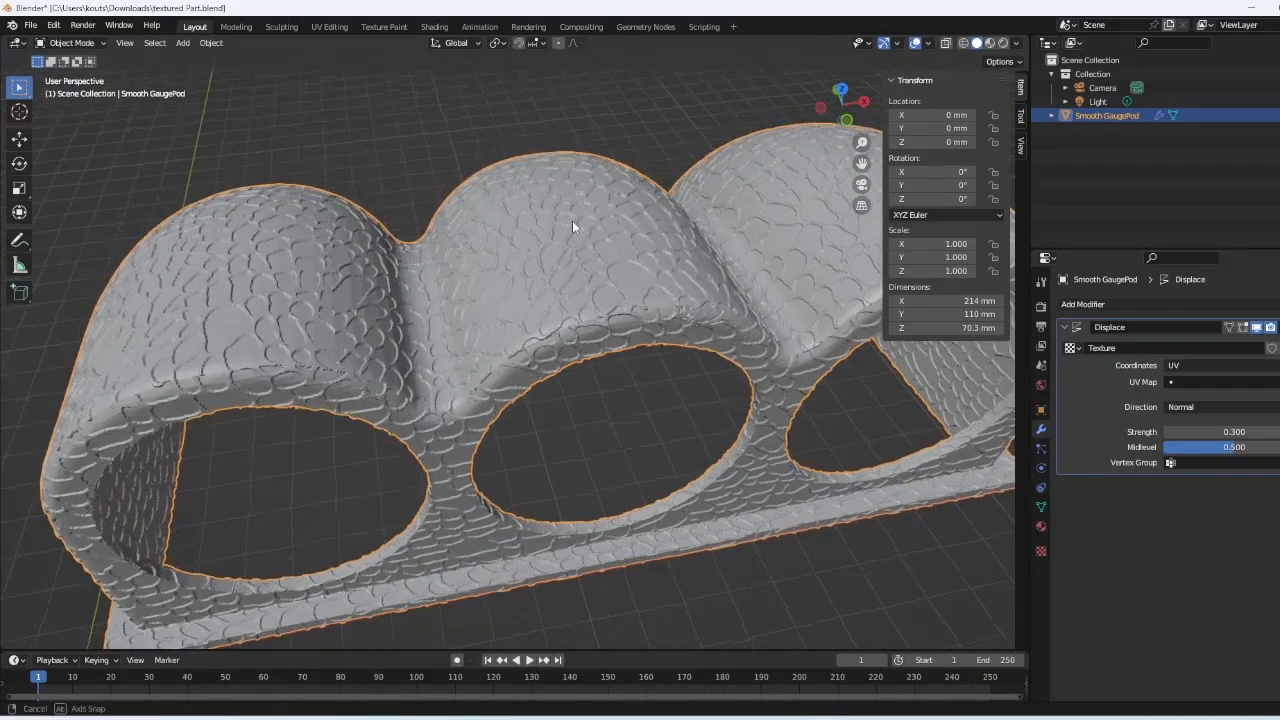
middle_drag(571, 218, 588, 252)
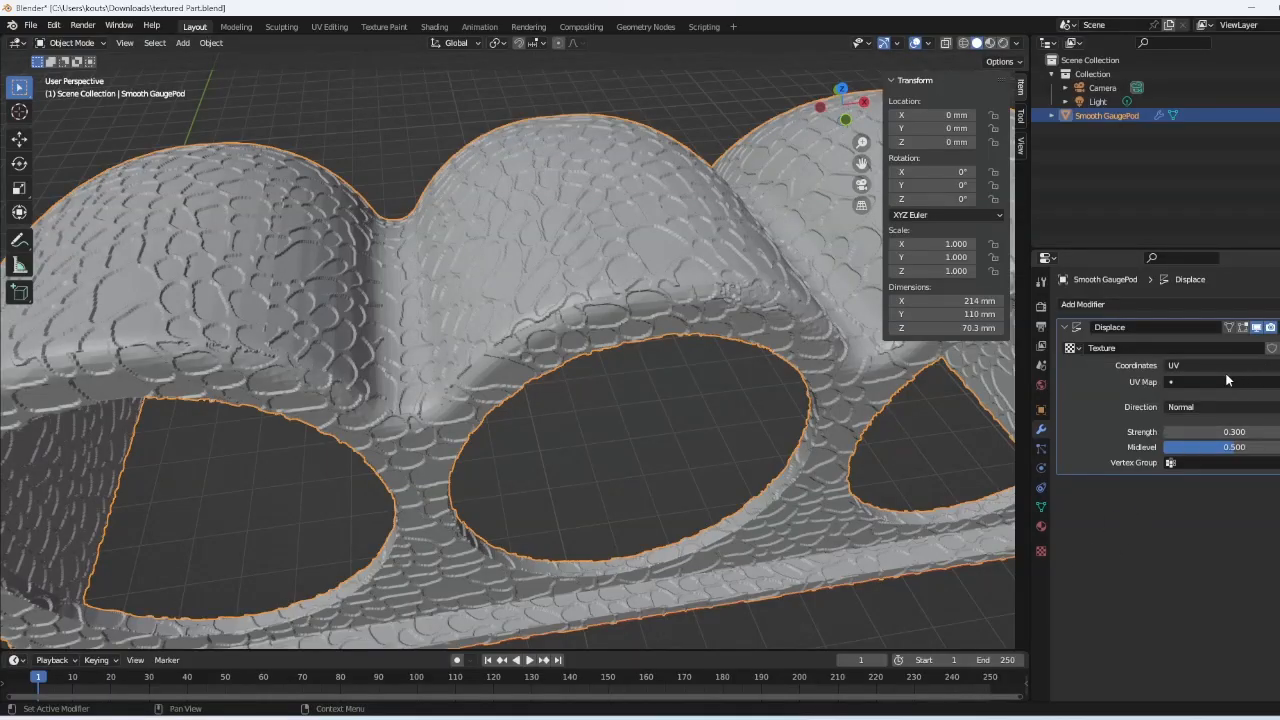
- Bring Inkscape to the front and reselect the crackle image
mouse_move(863, 718)
click(850, 672)
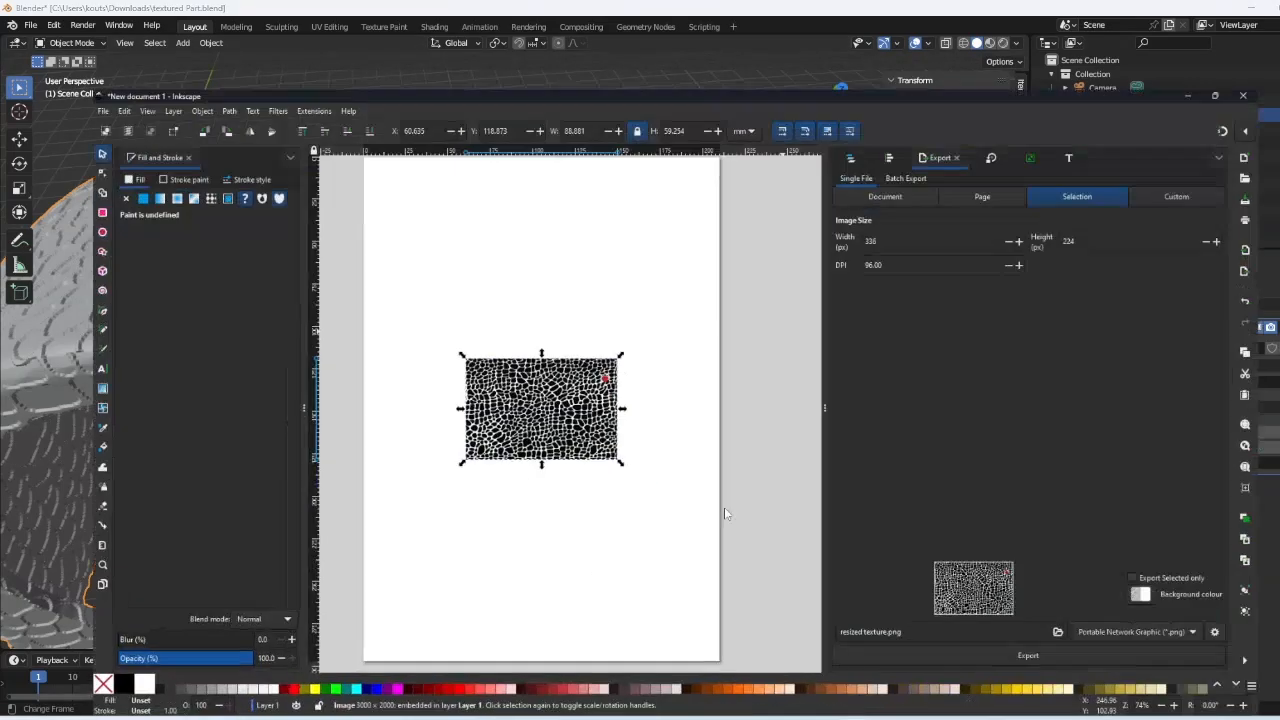
click(326, 233)
drag(326, 233, 627, 463)
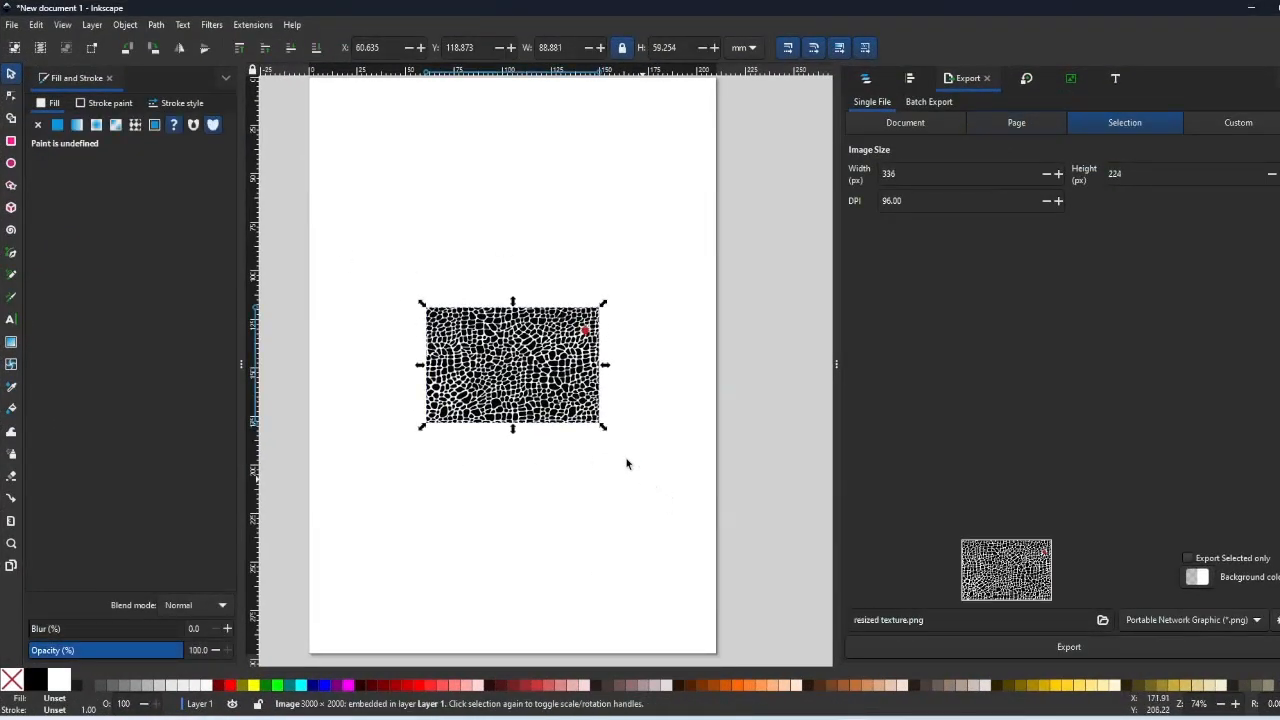
- Trace the crackle image with Trace Bitmap inverted and drag the traced path below it
click(155, 26)
click(190, 77)
key(6)
click(856, 189)
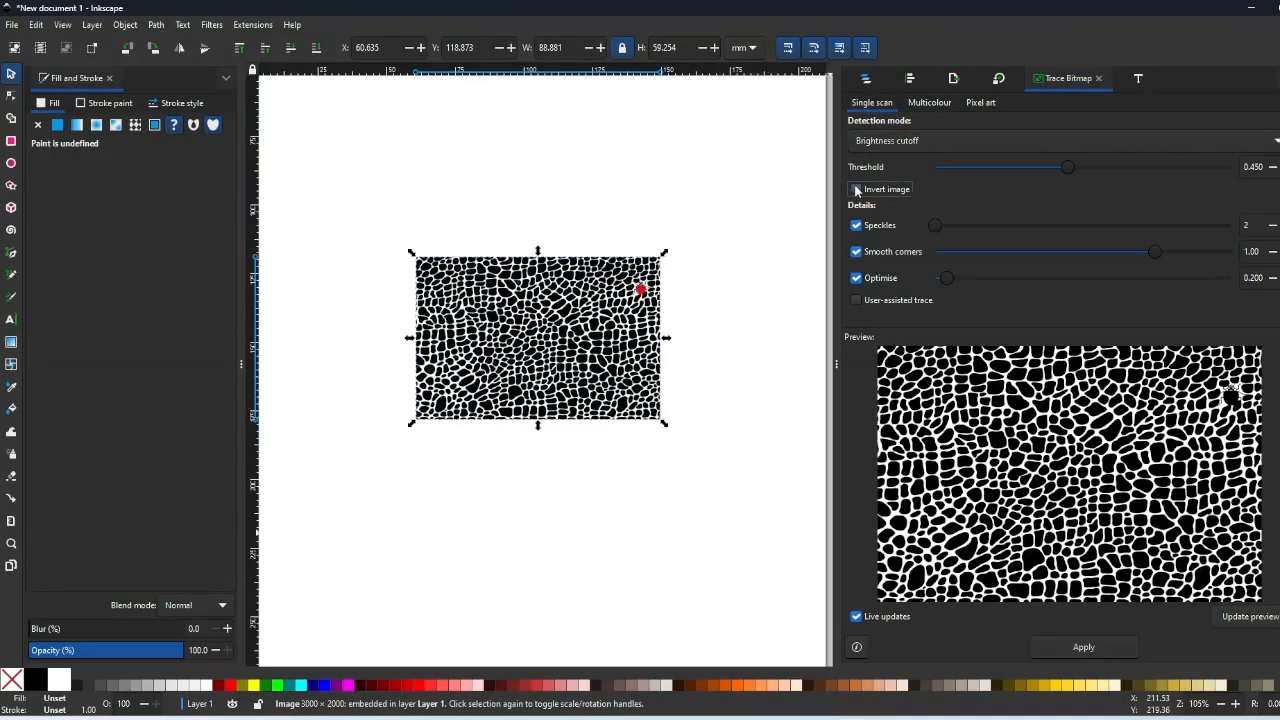
click(1066, 648)
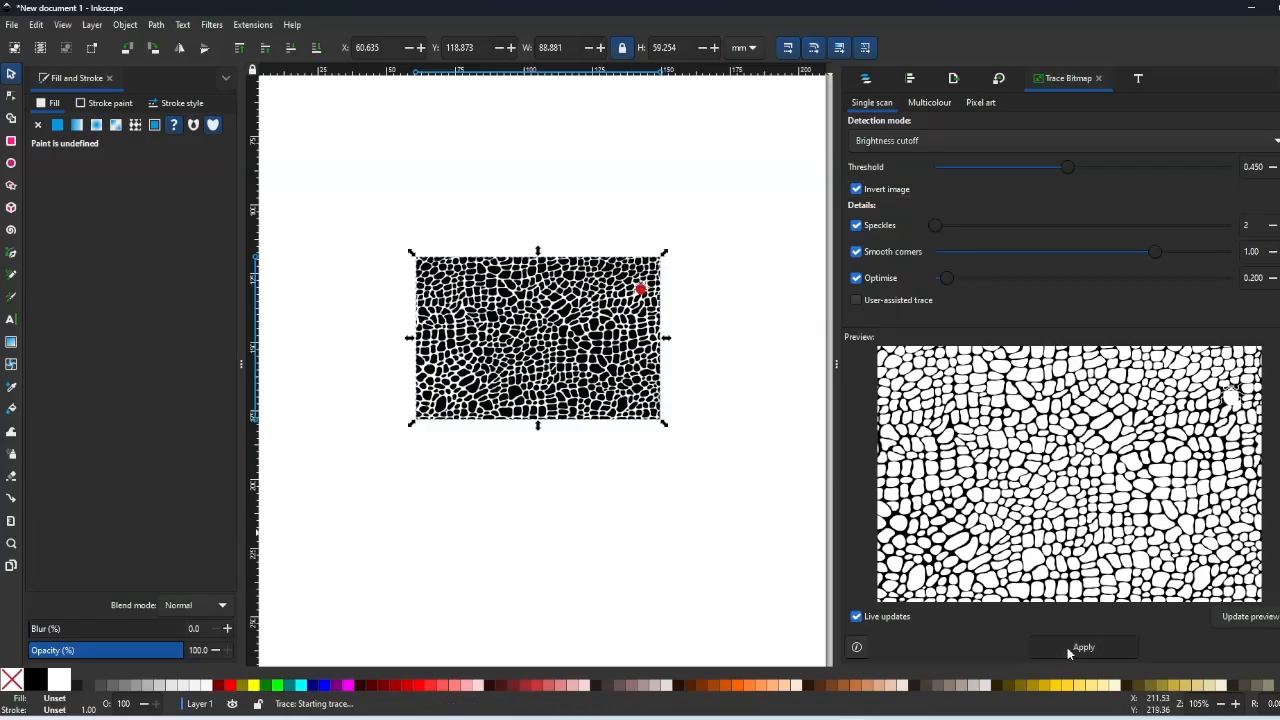
drag(623, 419, 634, 609)
scroll(555, 518, down, 2)
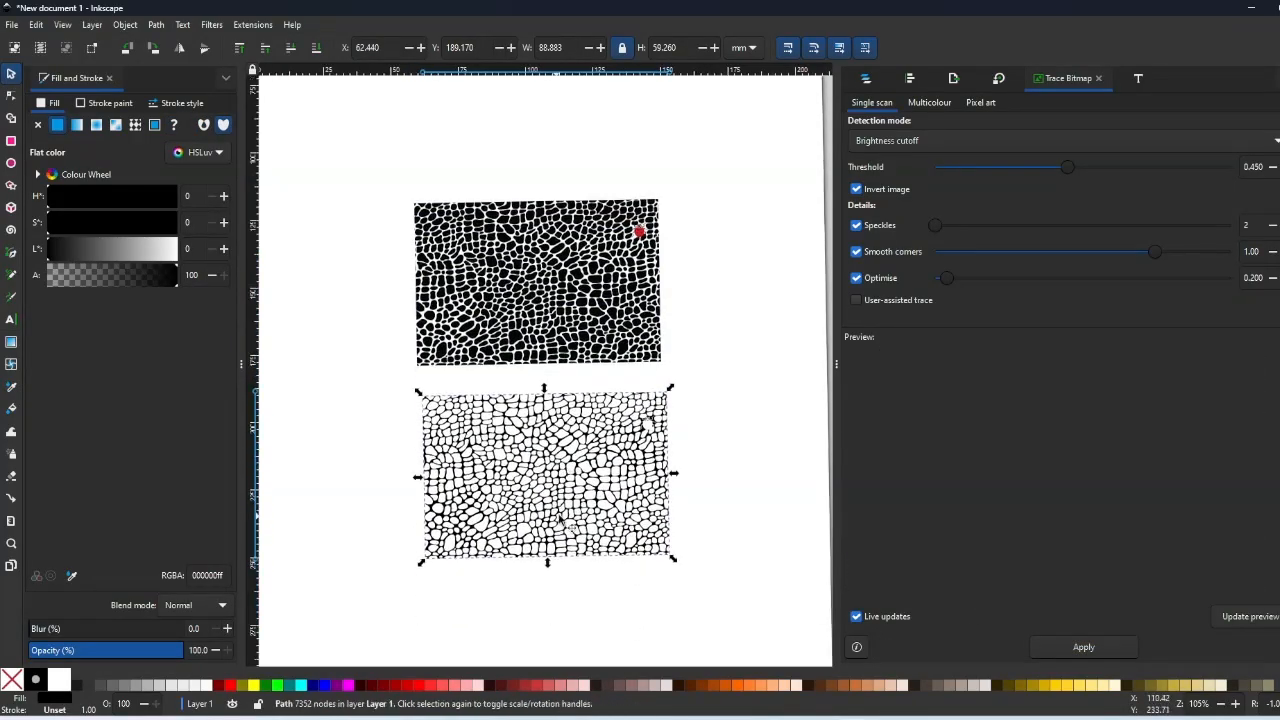
- Export the traced path selection as 'v3texture.png' at 336 × 224 px
click(955, 81)
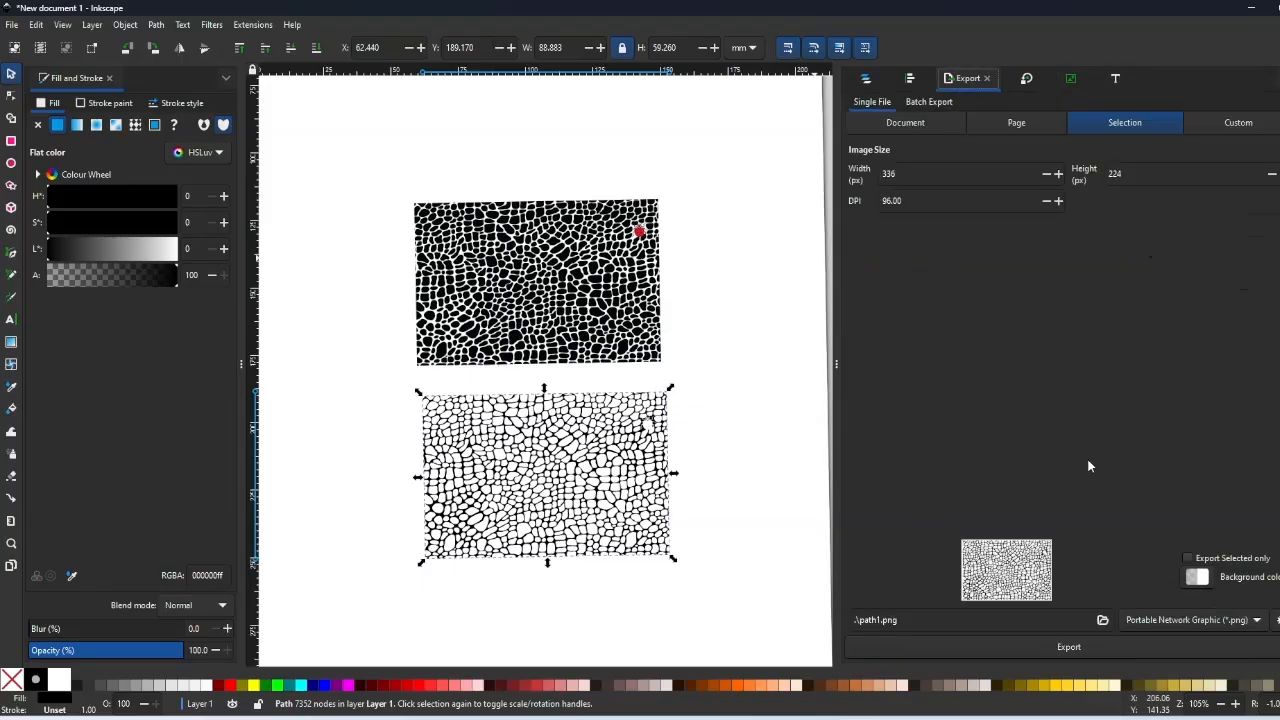
click(1103, 619)
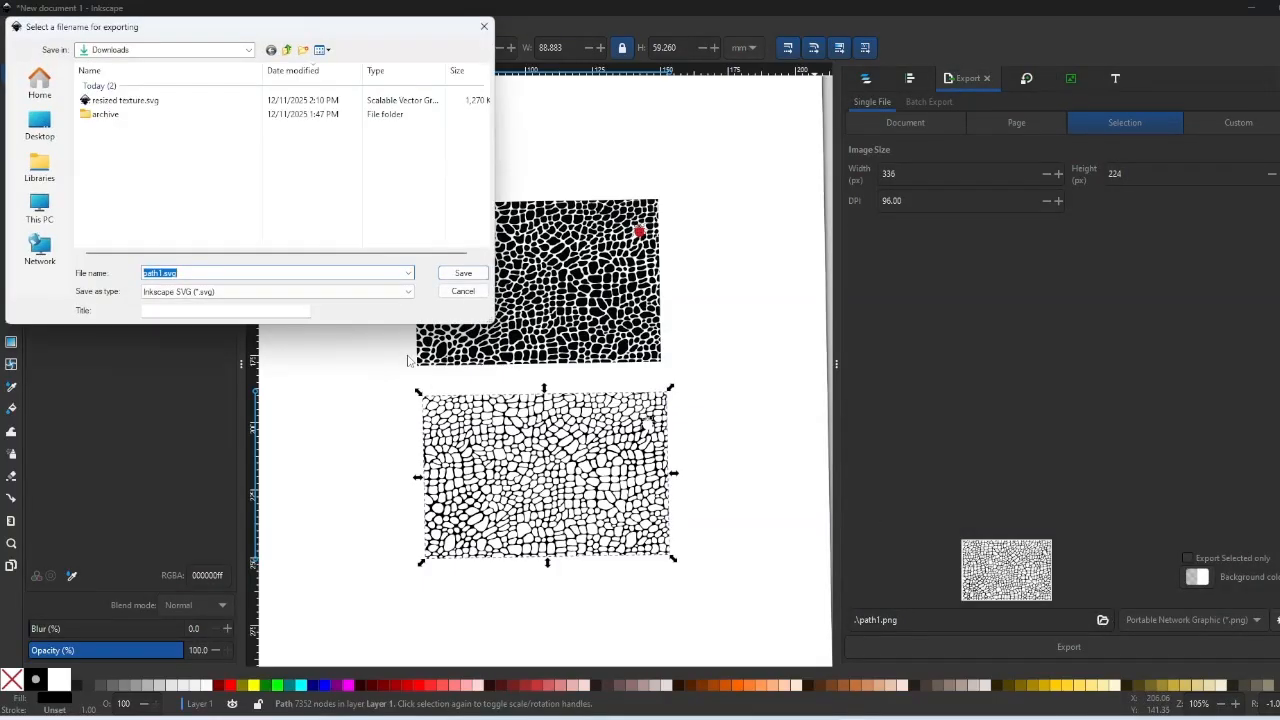
click(462, 291)
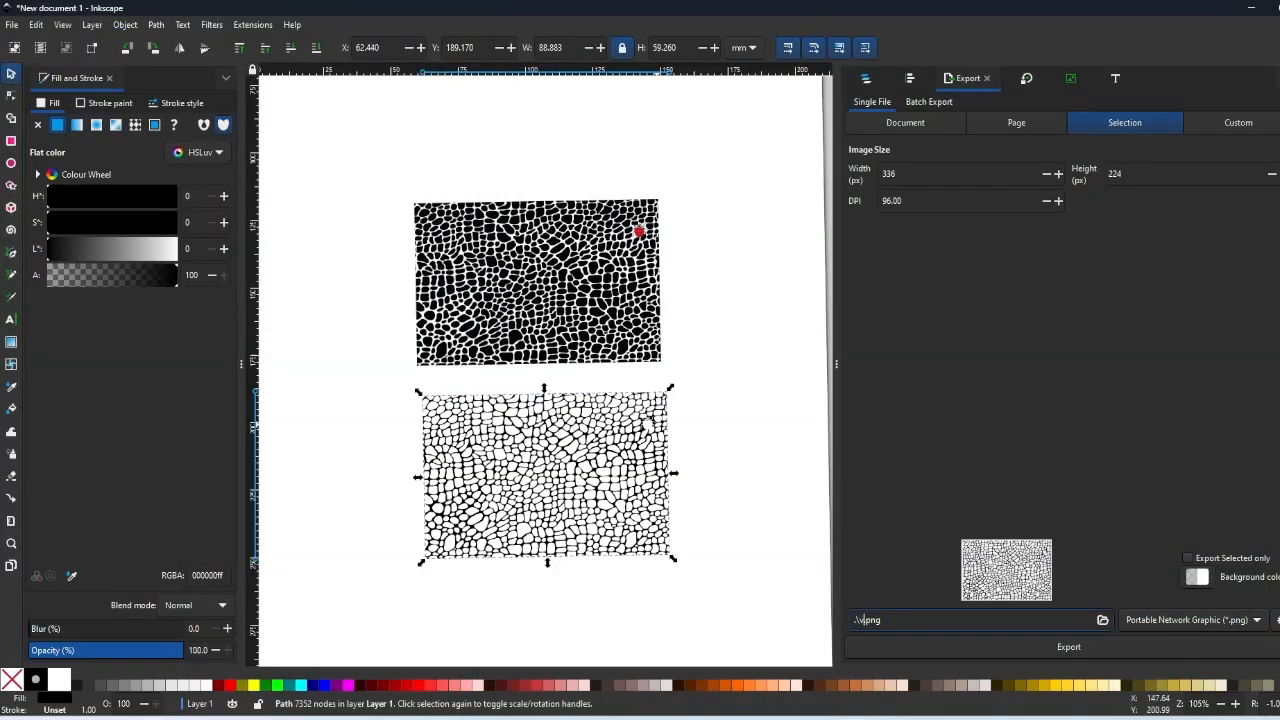
text(texture)
click(1116, 648)
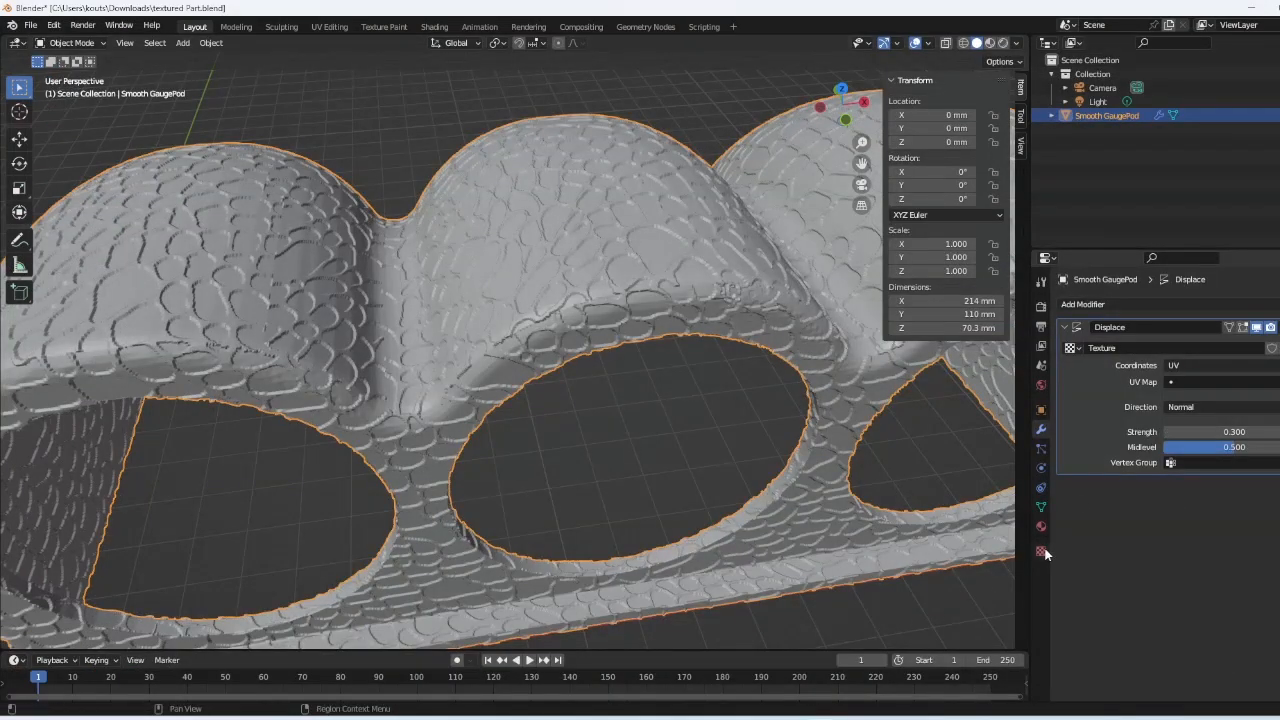
- Create a new texture for the Displace modifier and load v3texture.png as its image
click(1041, 551)
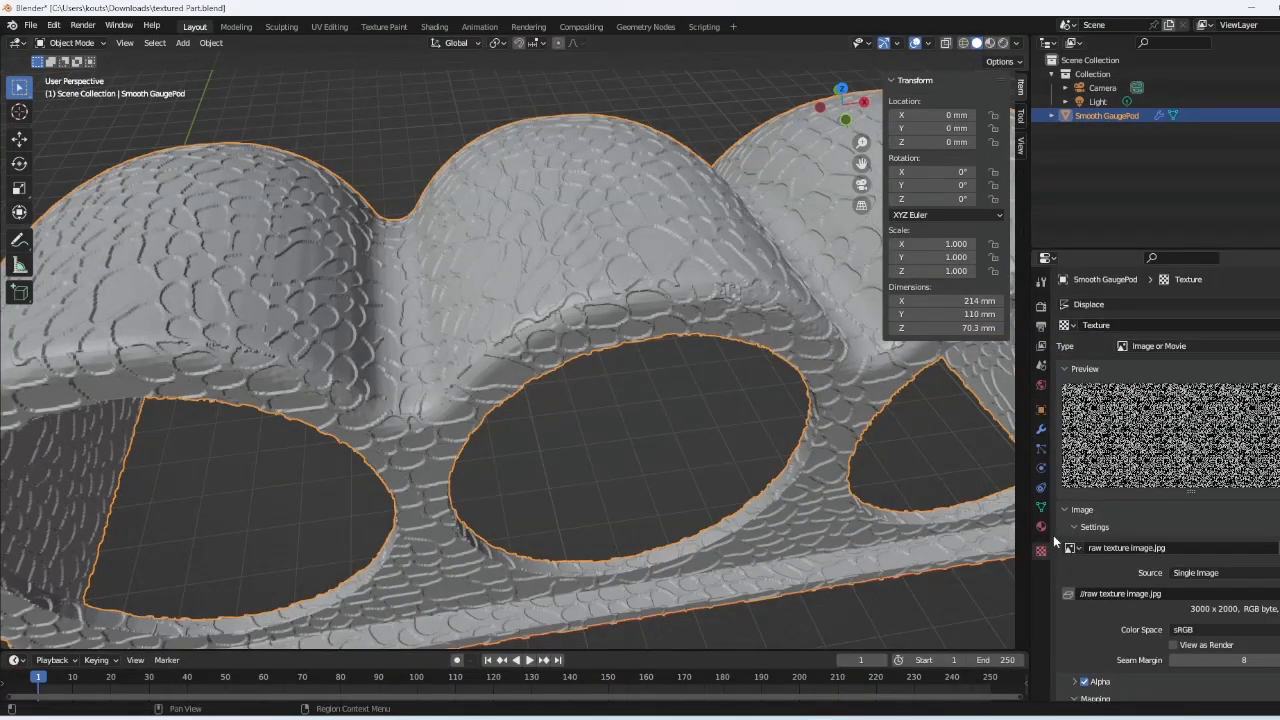
click(1066, 325)
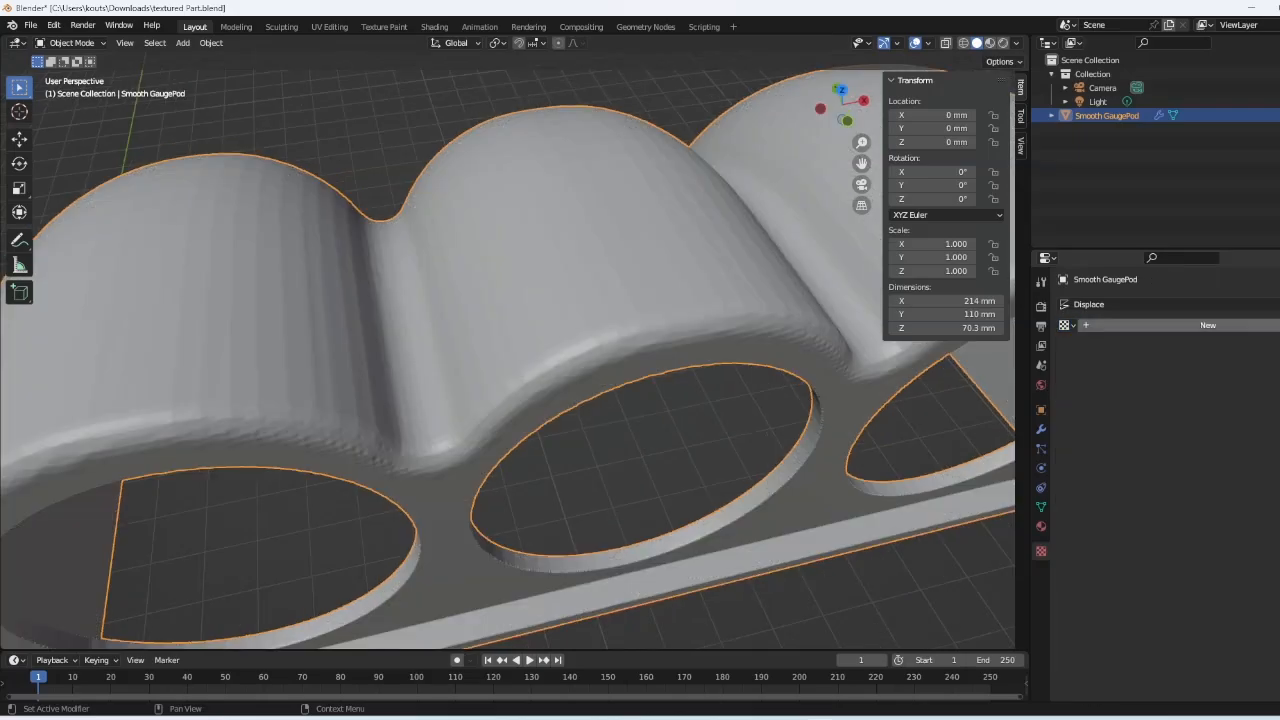
click(1238, 325)
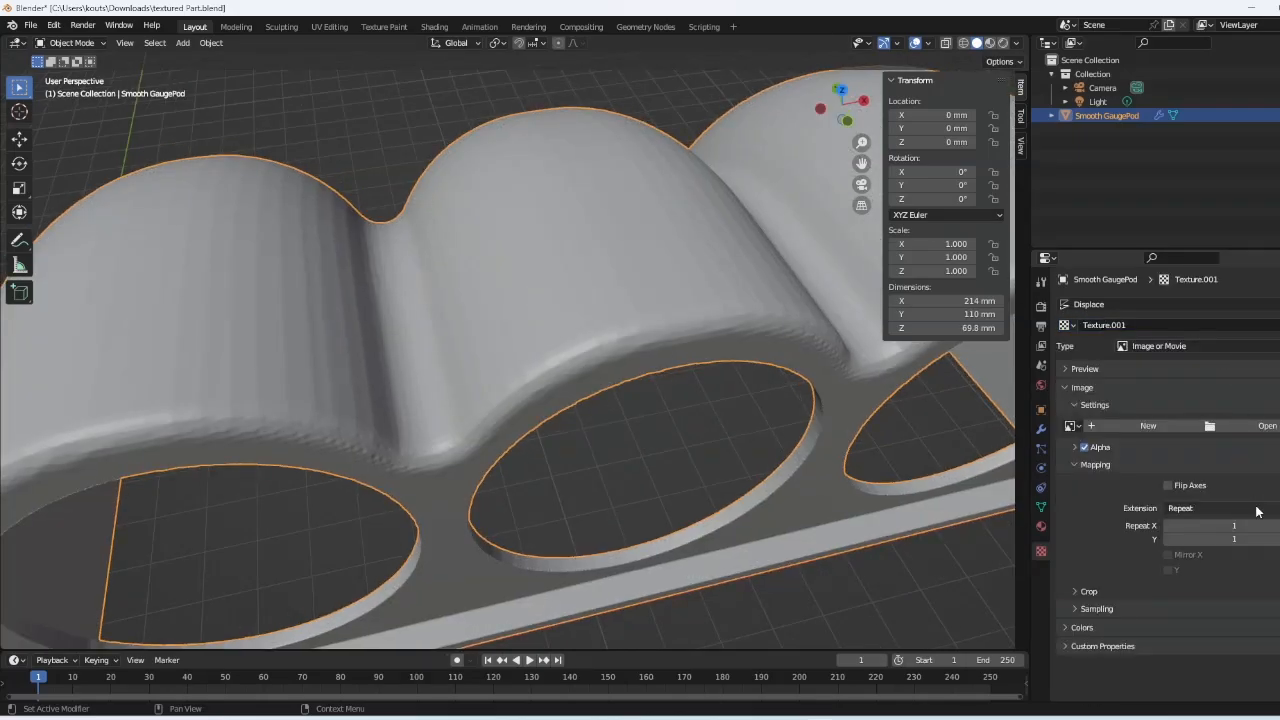
click(1235, 427)
double_click(532, 250)
click(1071, 368)
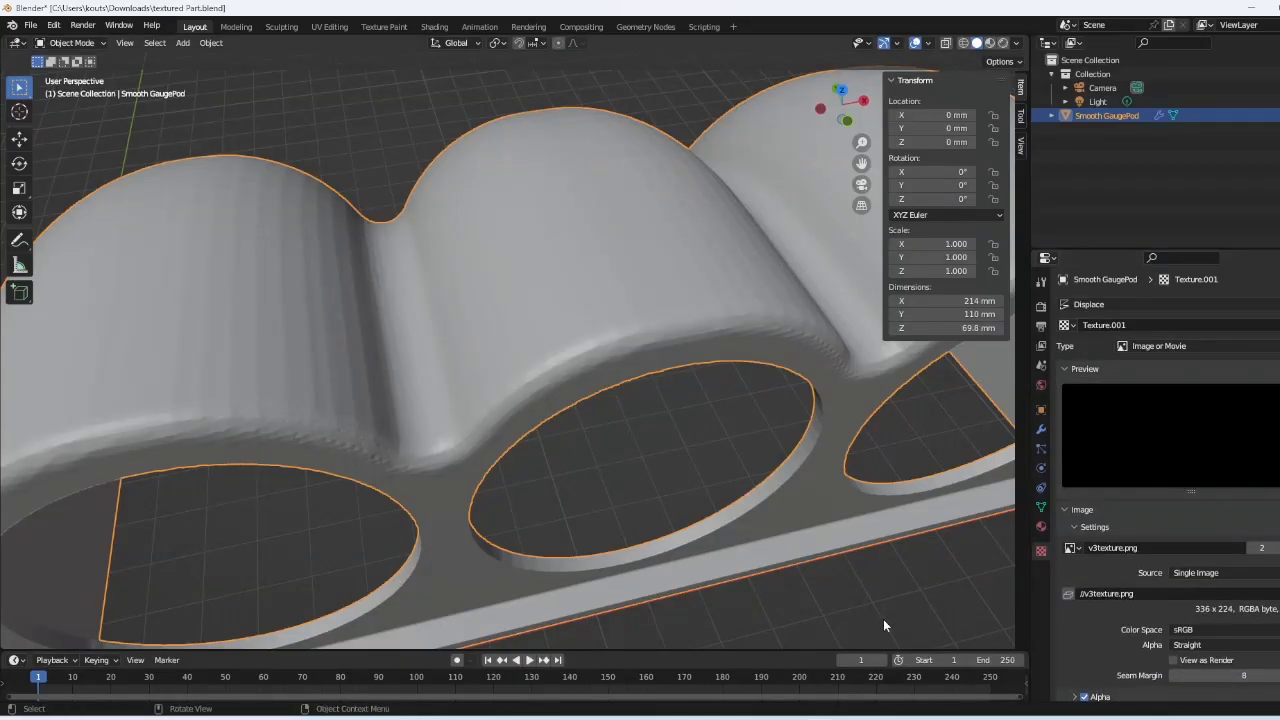
- Check v3texture.png in the Downloads folder, close the viewer and folder, and return to Inkscape
key(alt+Tab)
double_click(362, 219)
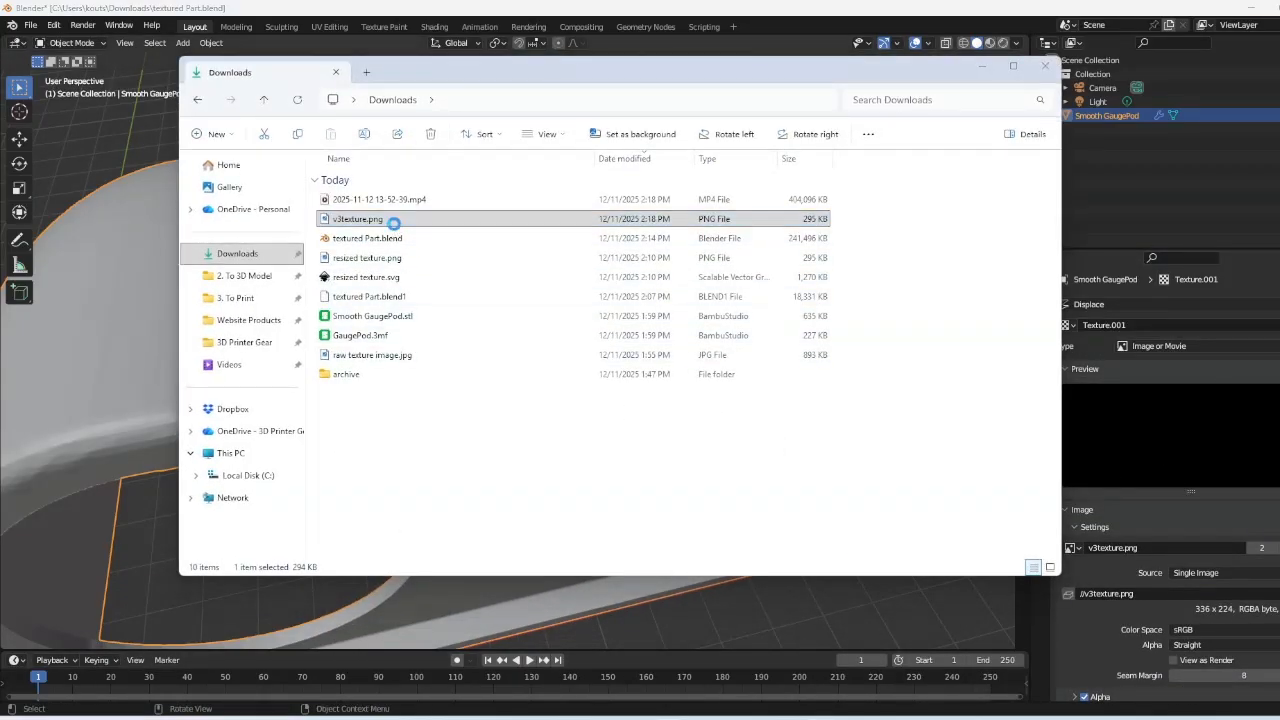
click(995, 36)
click(973, 70)
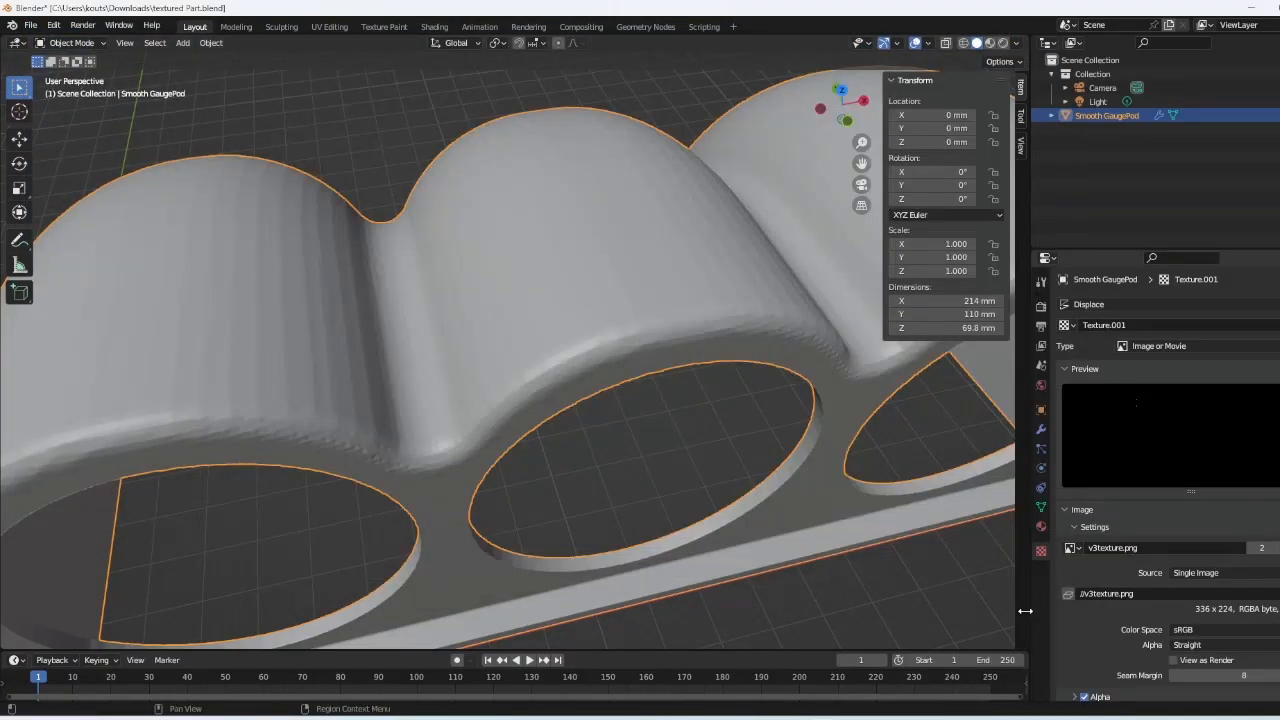
key(alt+Tab)
- Export the traced path in JPEG format as v3texture.jpg
click(1236, 621)
click(1145, 682)
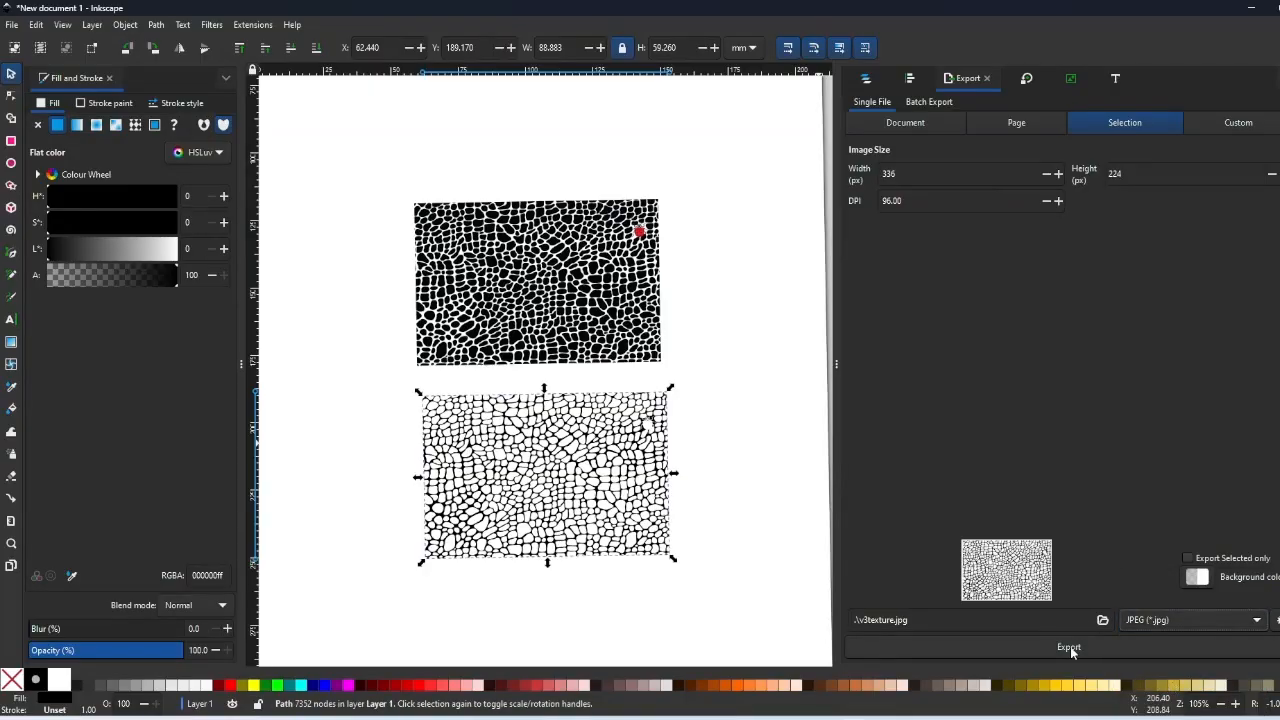
click(1069, 647)
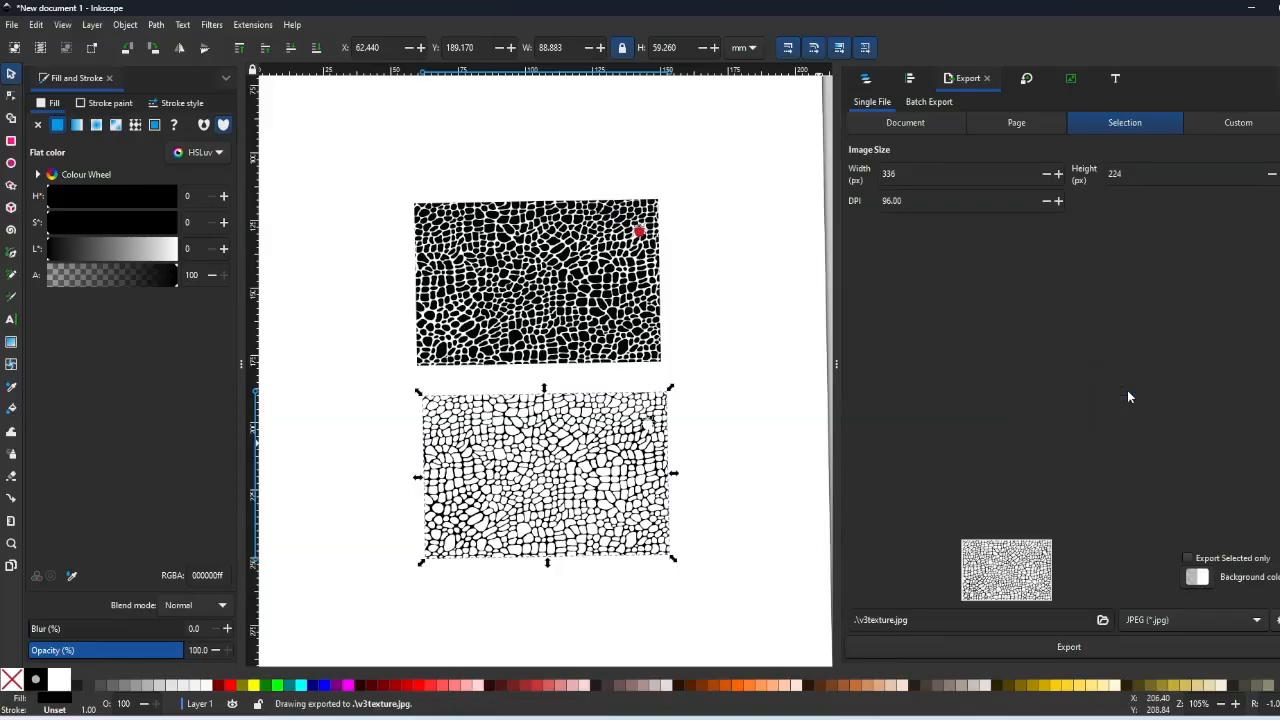
- Back in Blender, replace the displacement image with v3texture.jpg from Downloads
click(1250, 8)
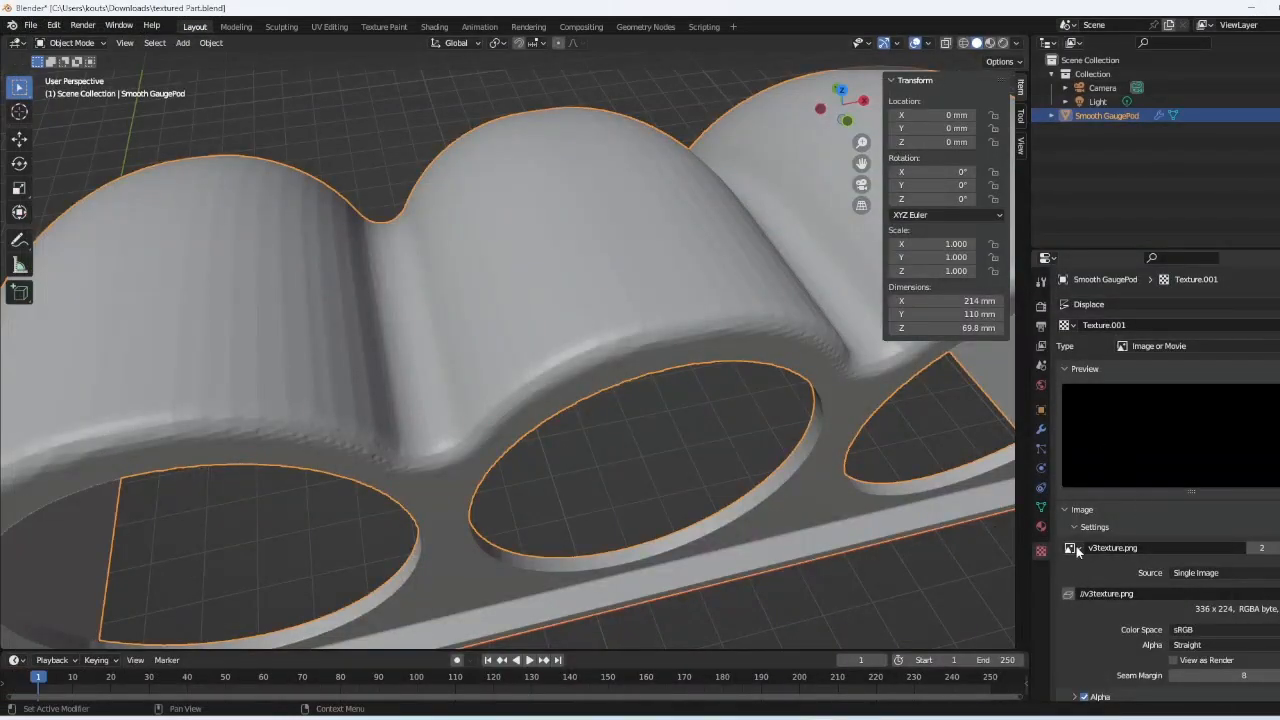
click(1279, 548)
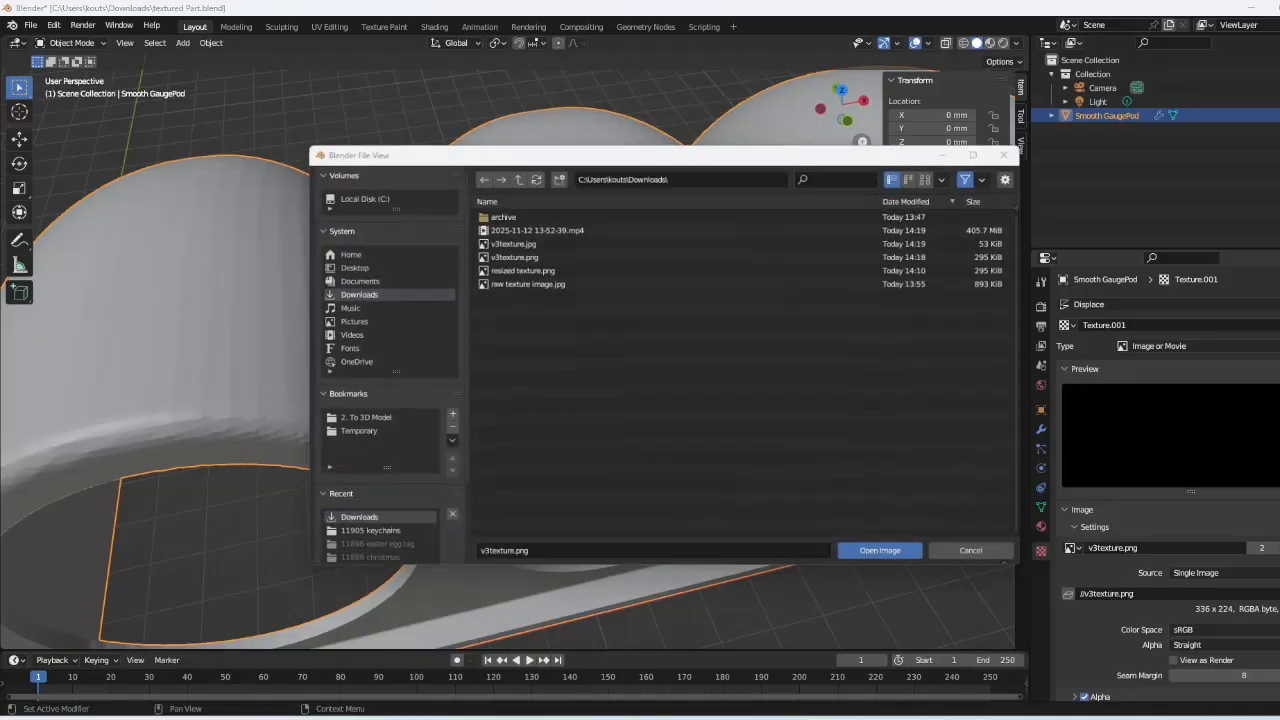
click(539, 241)
double_click(539, 241)
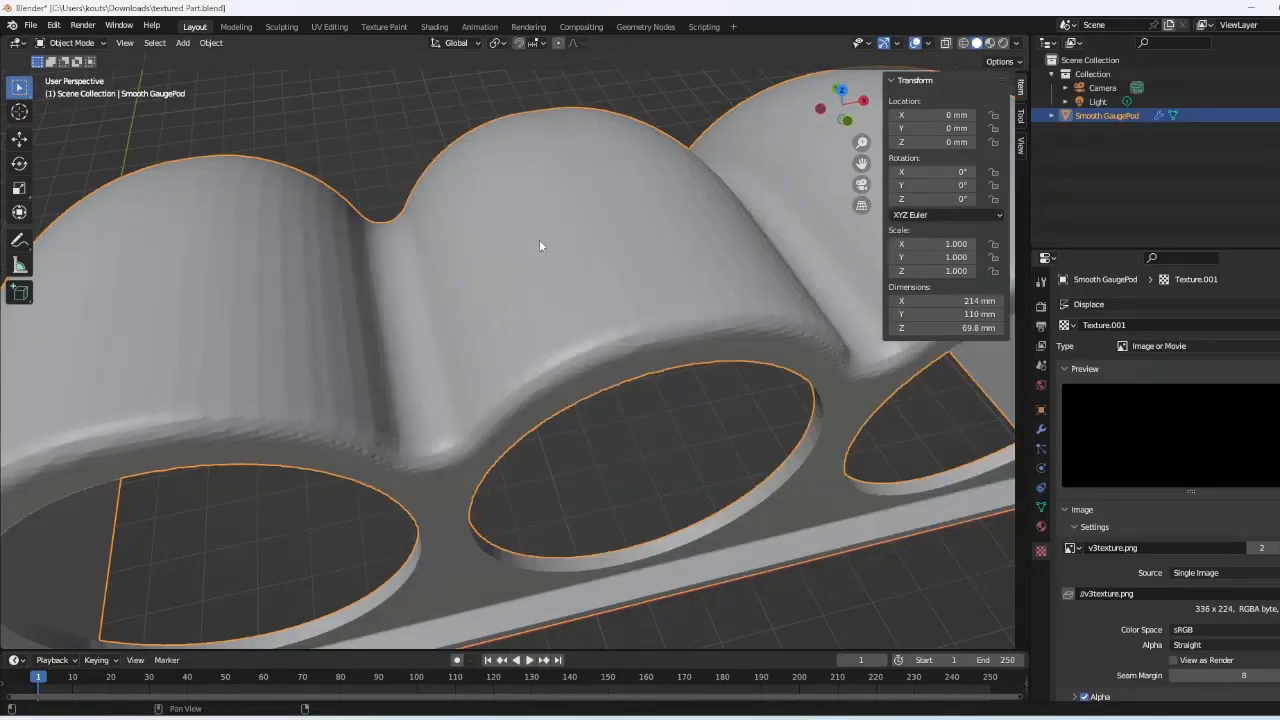
- Set the texture mapping Repeat X and Y to 4, then return to the Displace modifier
scroll(765, 285, down, 4)
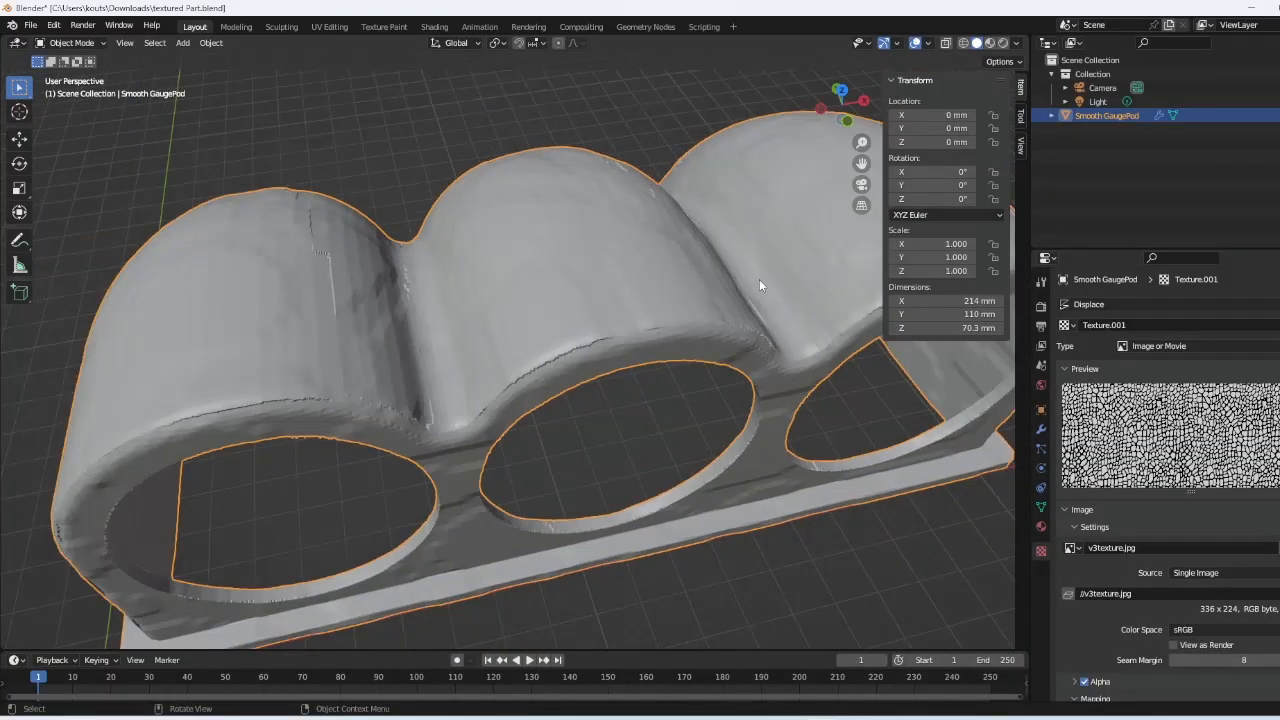
scroll(760, 290, up, 3)
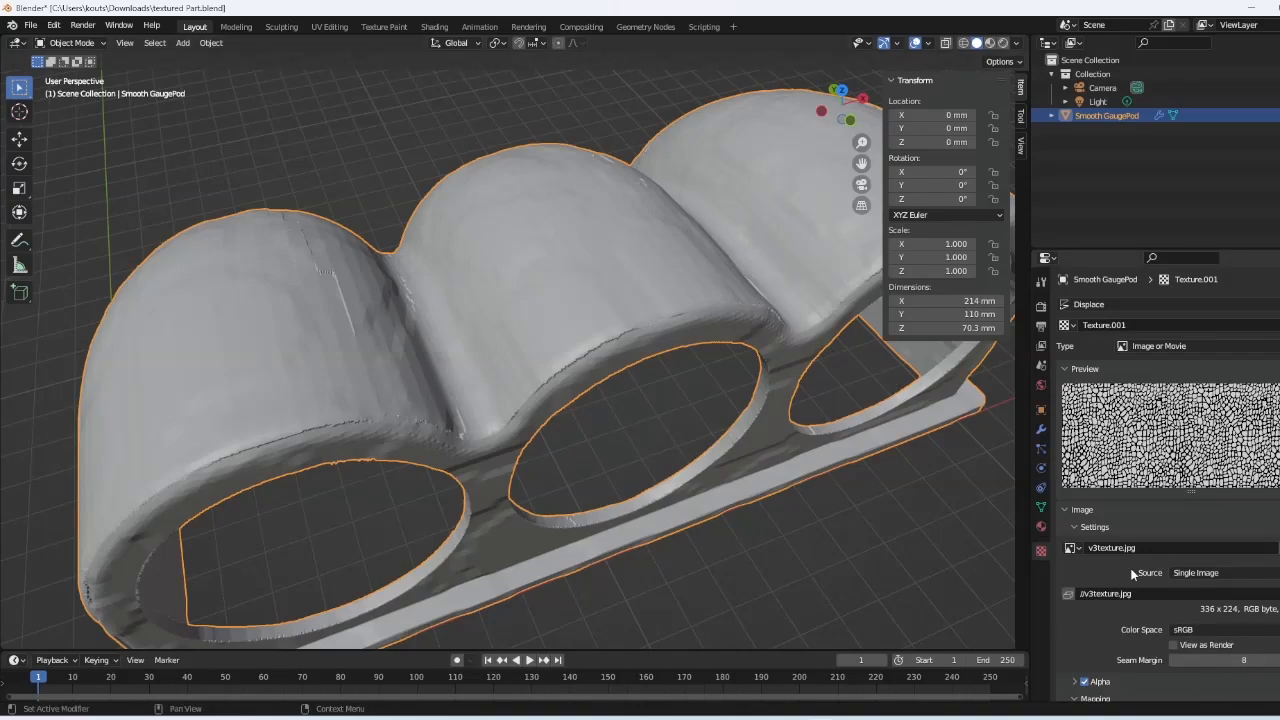
scroll(1134, 578, down, 3)
click(1278, 649)
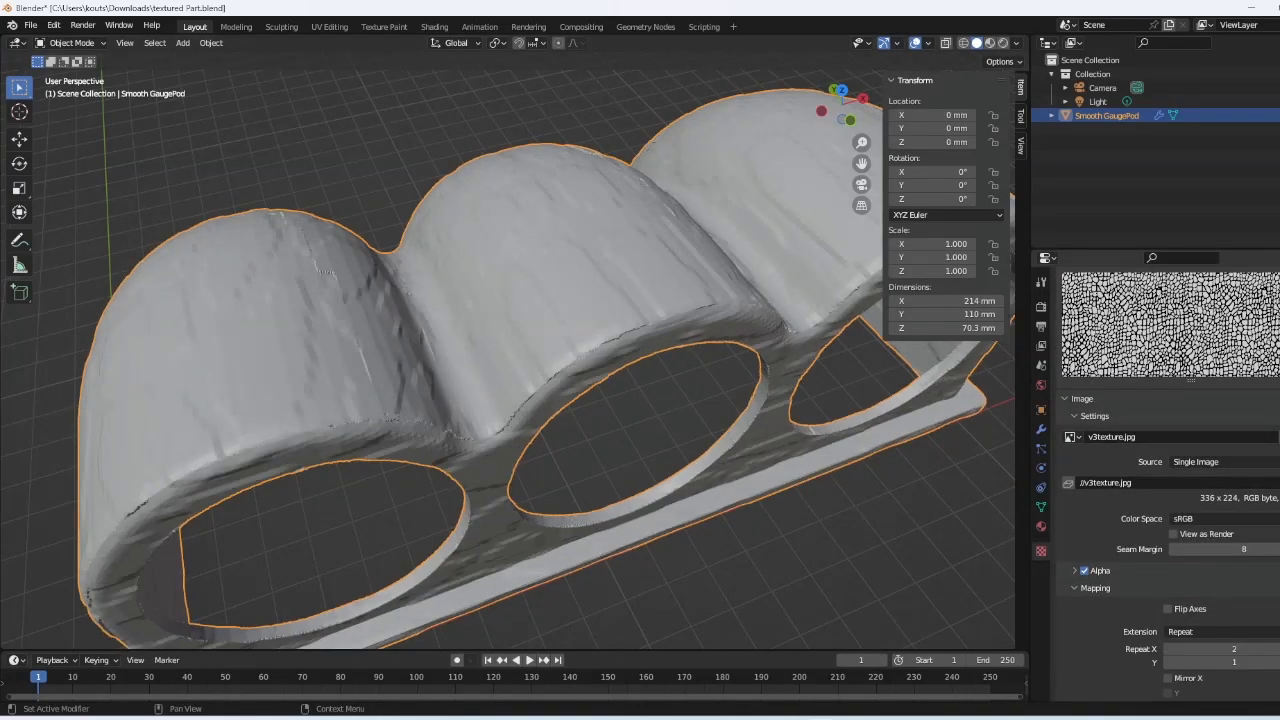
click(1278, 649)
click(1278, 649)
click(1278, 662)
click(1278, 662)
click(1278, 662)
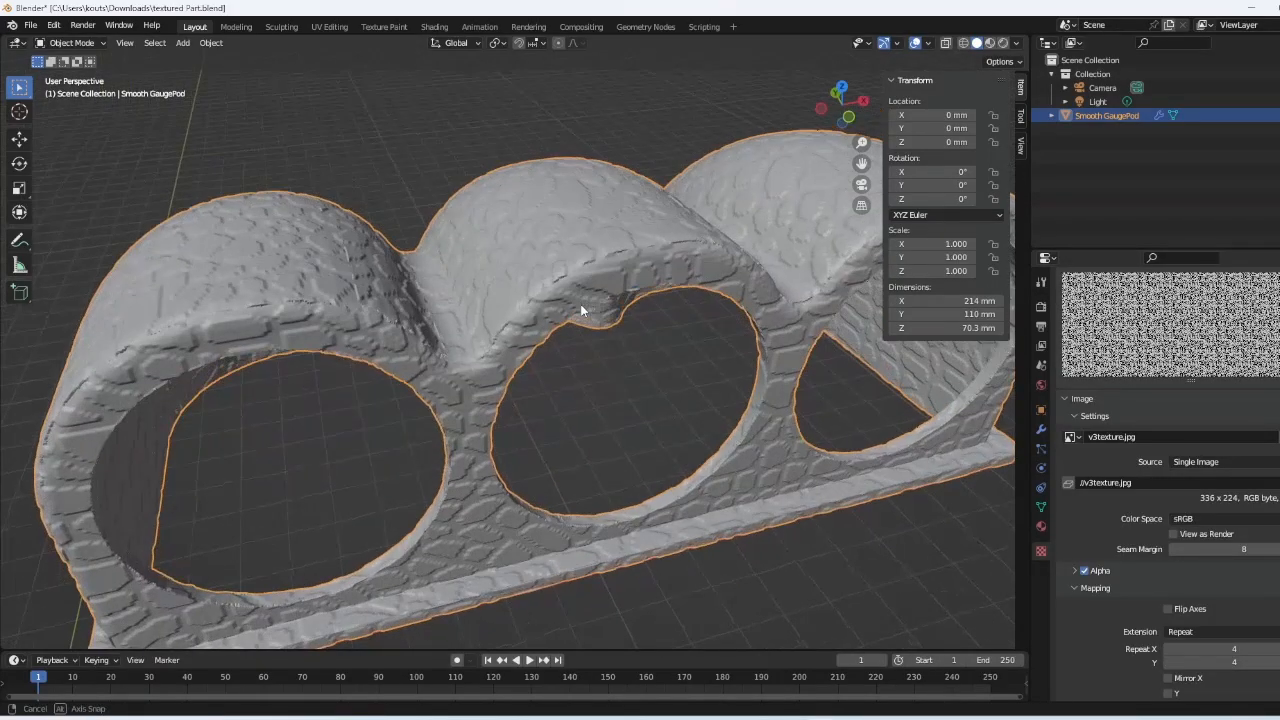
click(1041, 432)
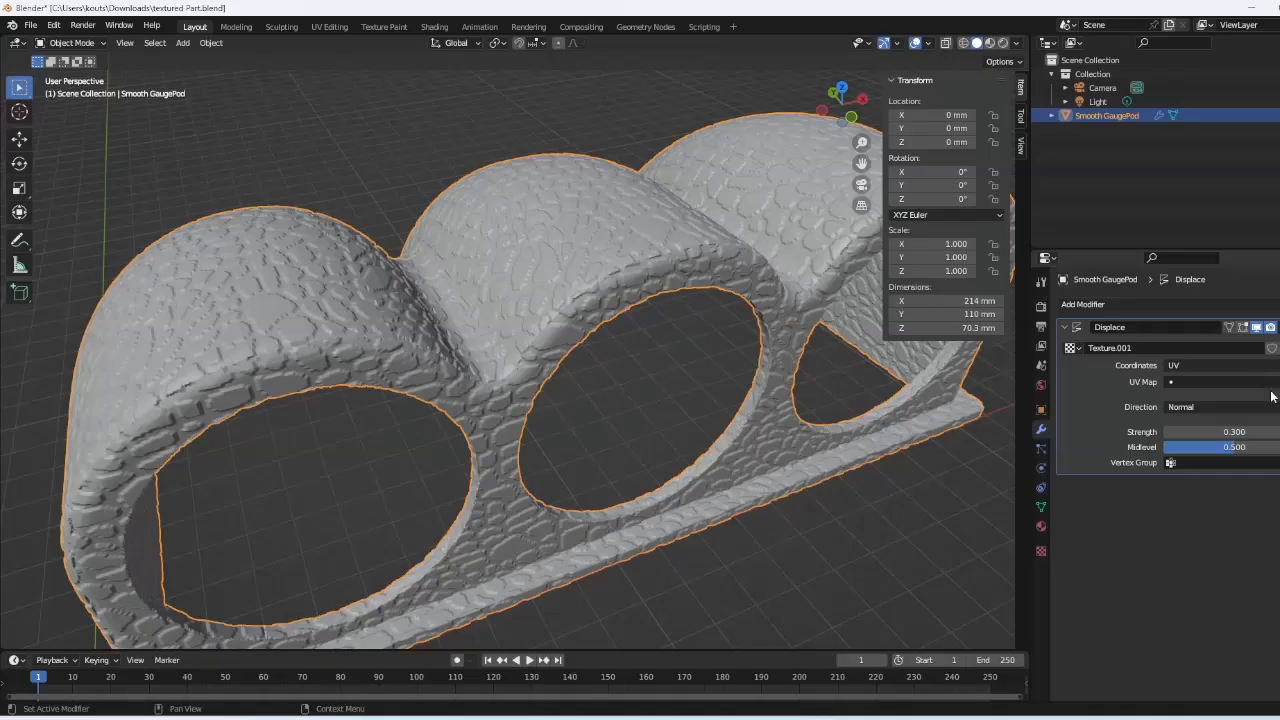
- Lower the displacement strength to 0.150, keeping Midlevel at 0.500
click(1237, 430)
text(0)
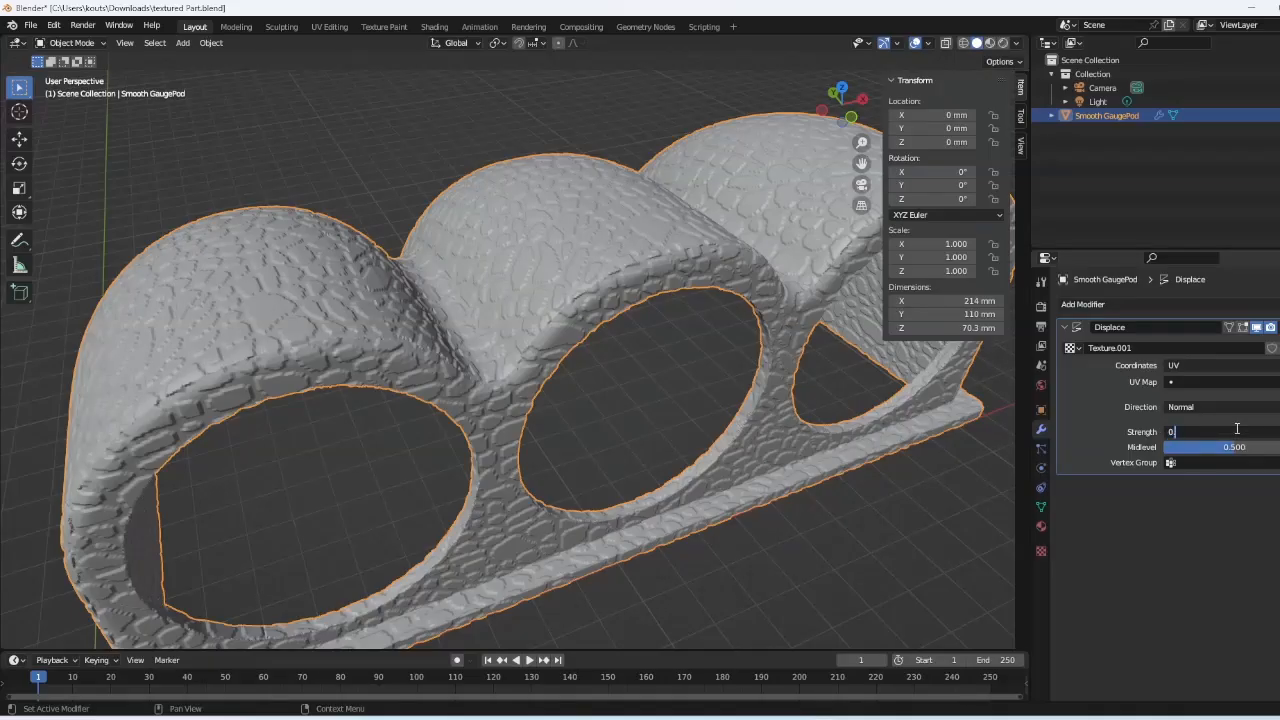
text(.15)
key(Tab)
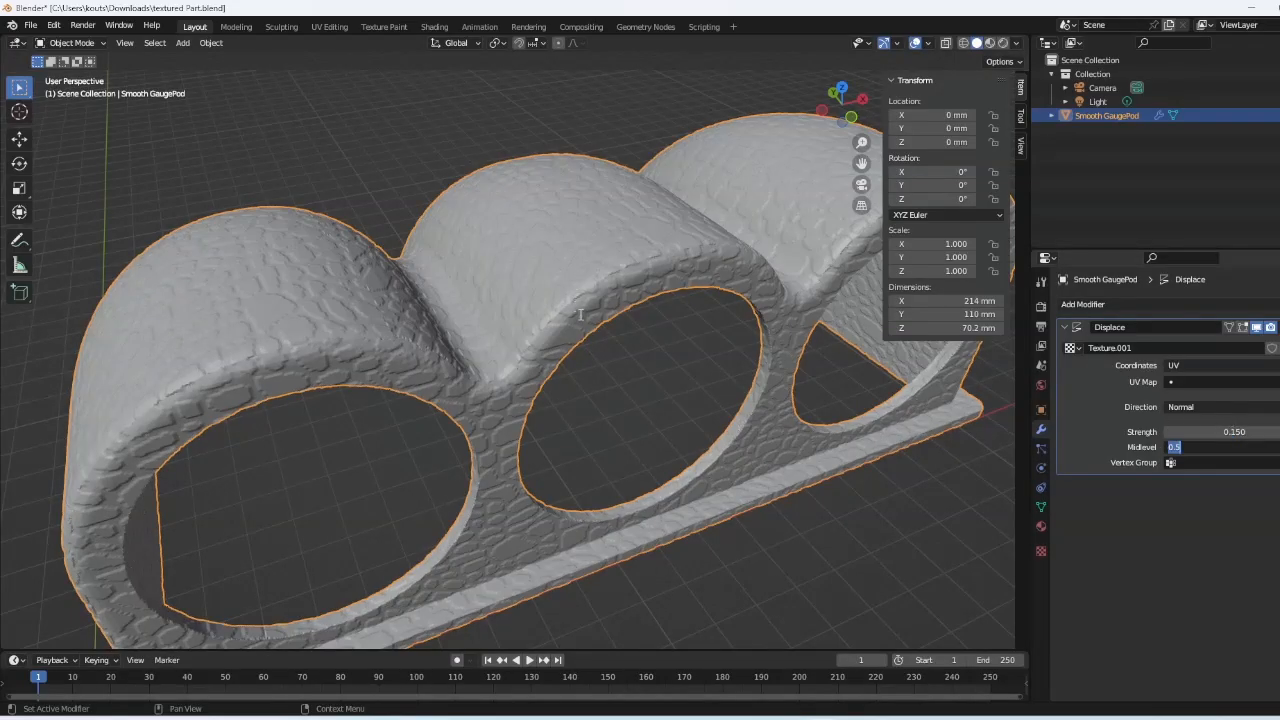
key(Return)
- Inspect the pod's three openings up close and show the v3texture.jpg texture settings
middle_drag(636, 302, 52, 355)
scroll(604, 317, down, 3)
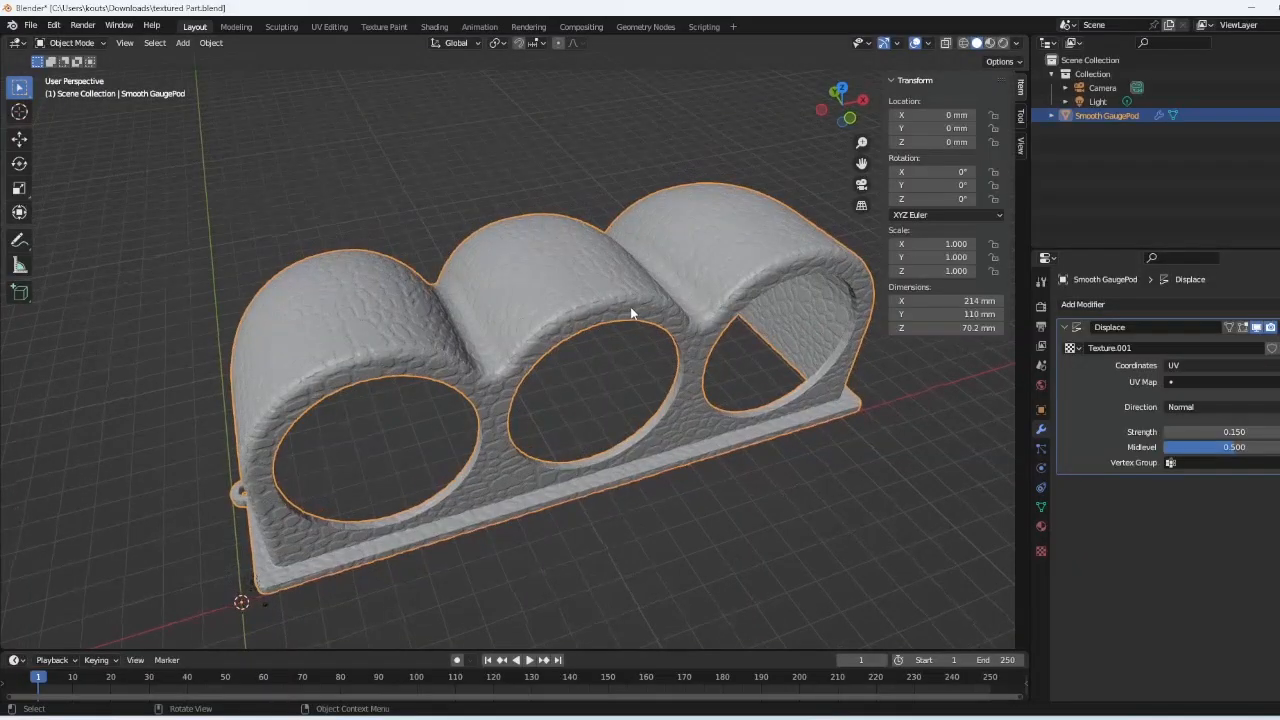
scroll(630, 313, up, 2)
middle_drag(622, 316, 674, 309)
scroll(545, 311, up, 5)
mouse_move(545, 311)
middle_down()
mouse_move(556, 295)
mouse_move(548, 316)
middle_up()
scroll(548, 316, down, 4)
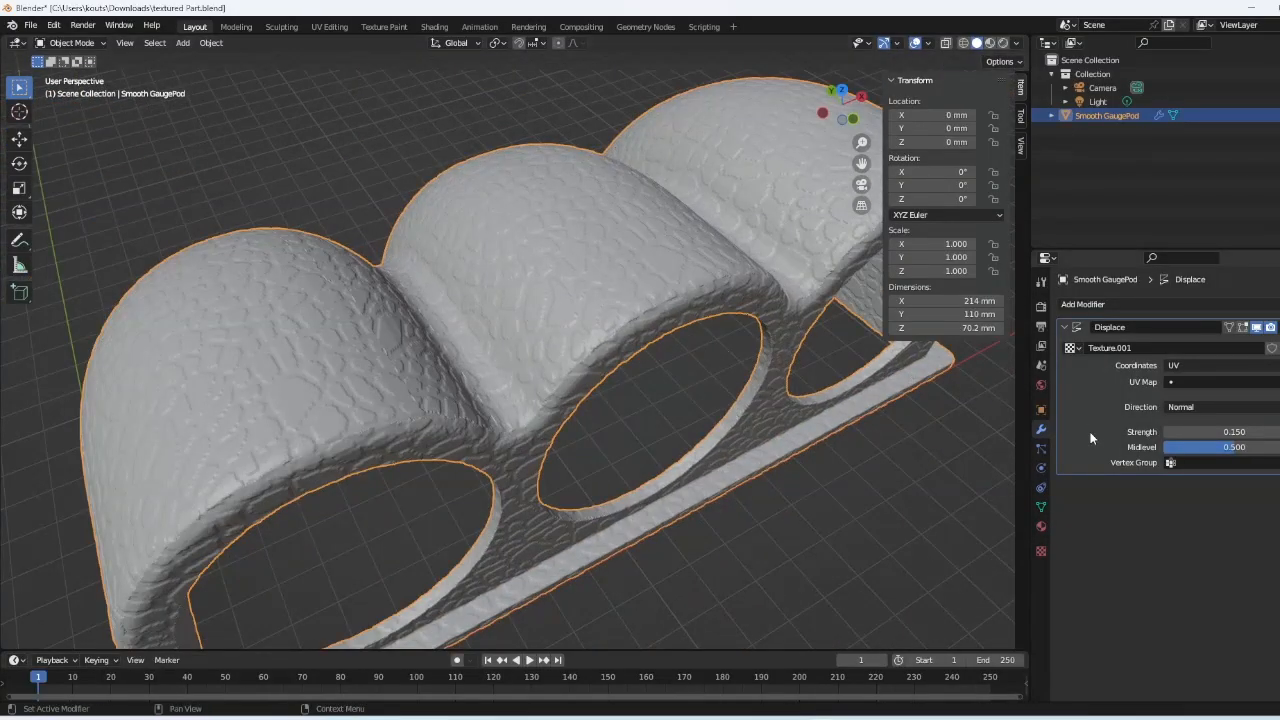
click(1271, 347)
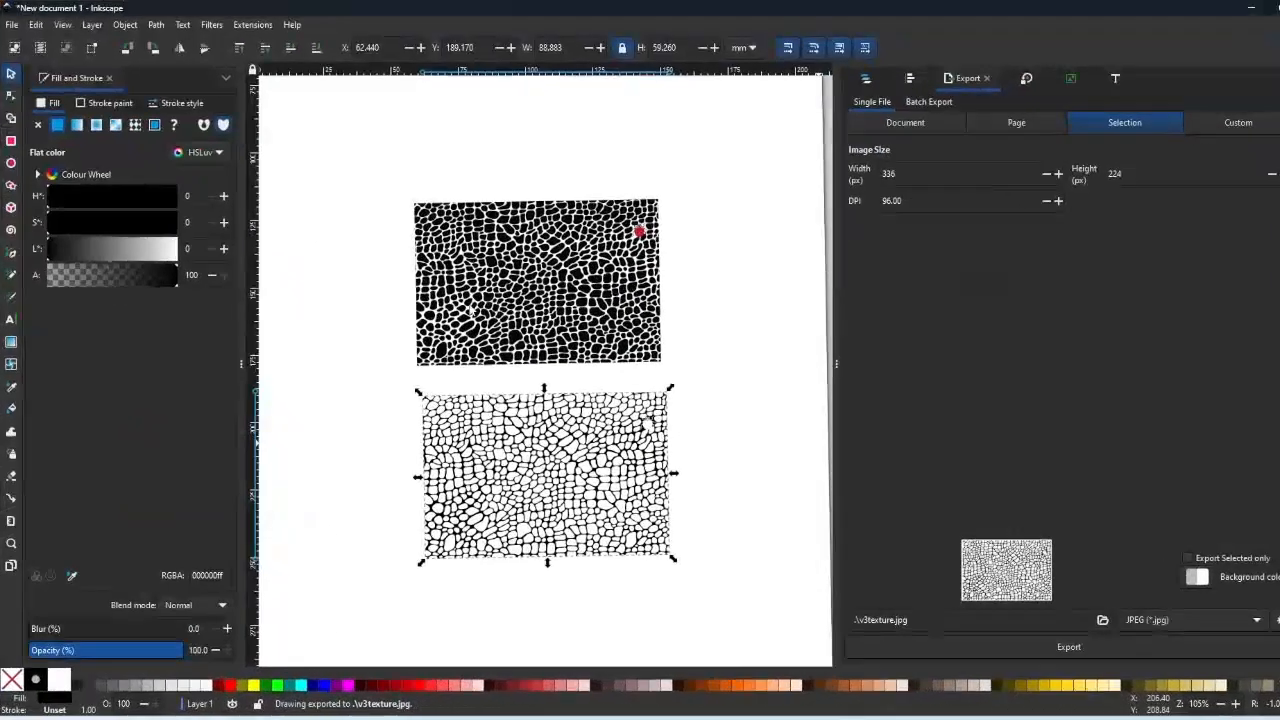
click(669, 334)
click(432, 283)
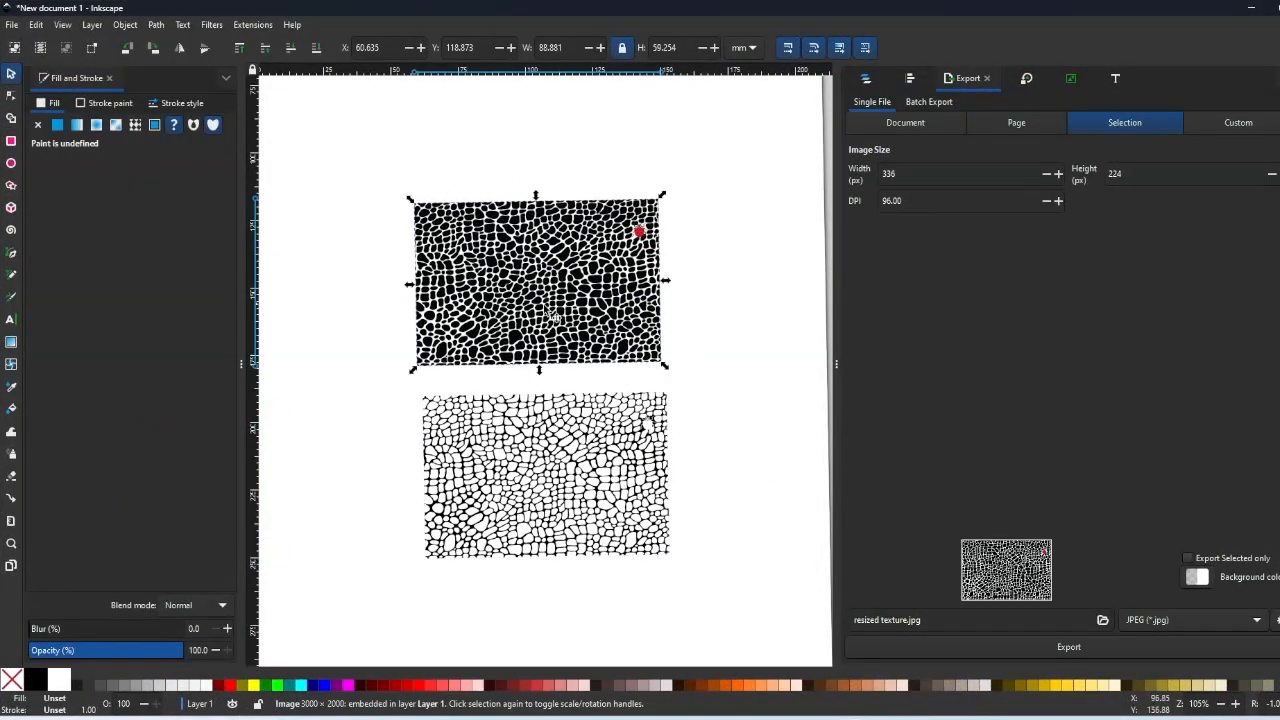
click(610, 410)
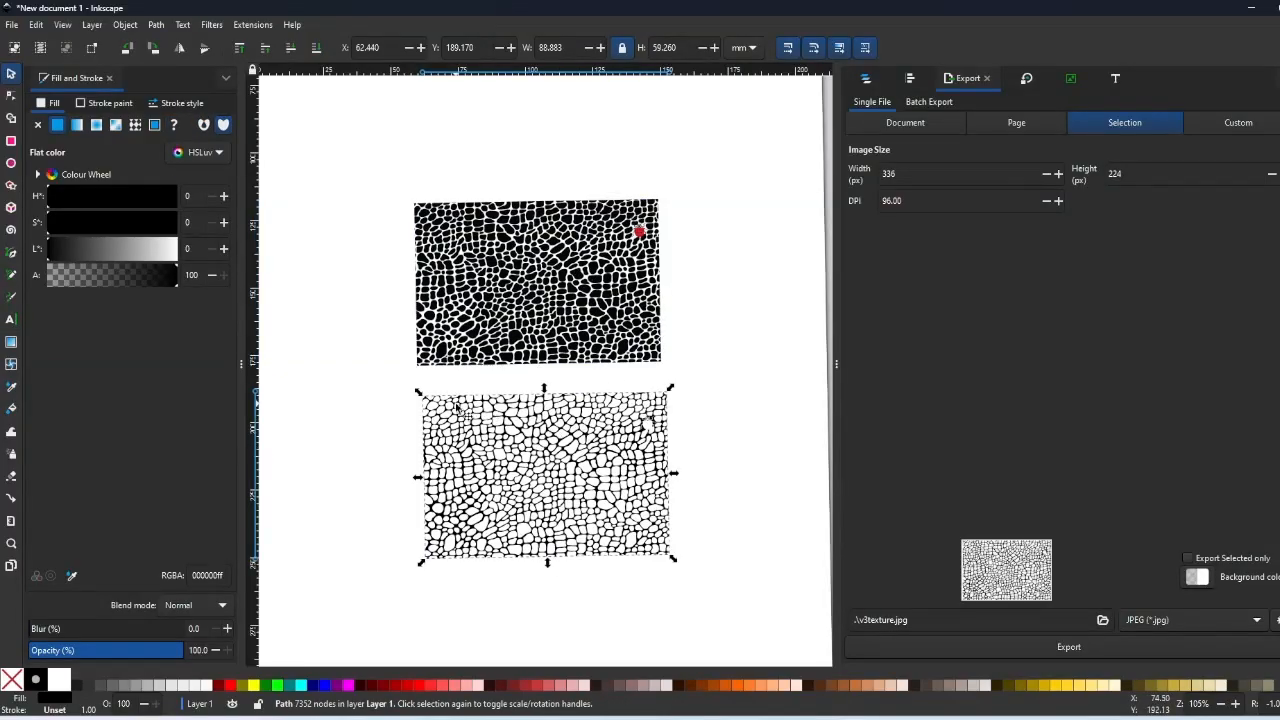
ctrl+scroll(460, 408, up, 5)
key(n)
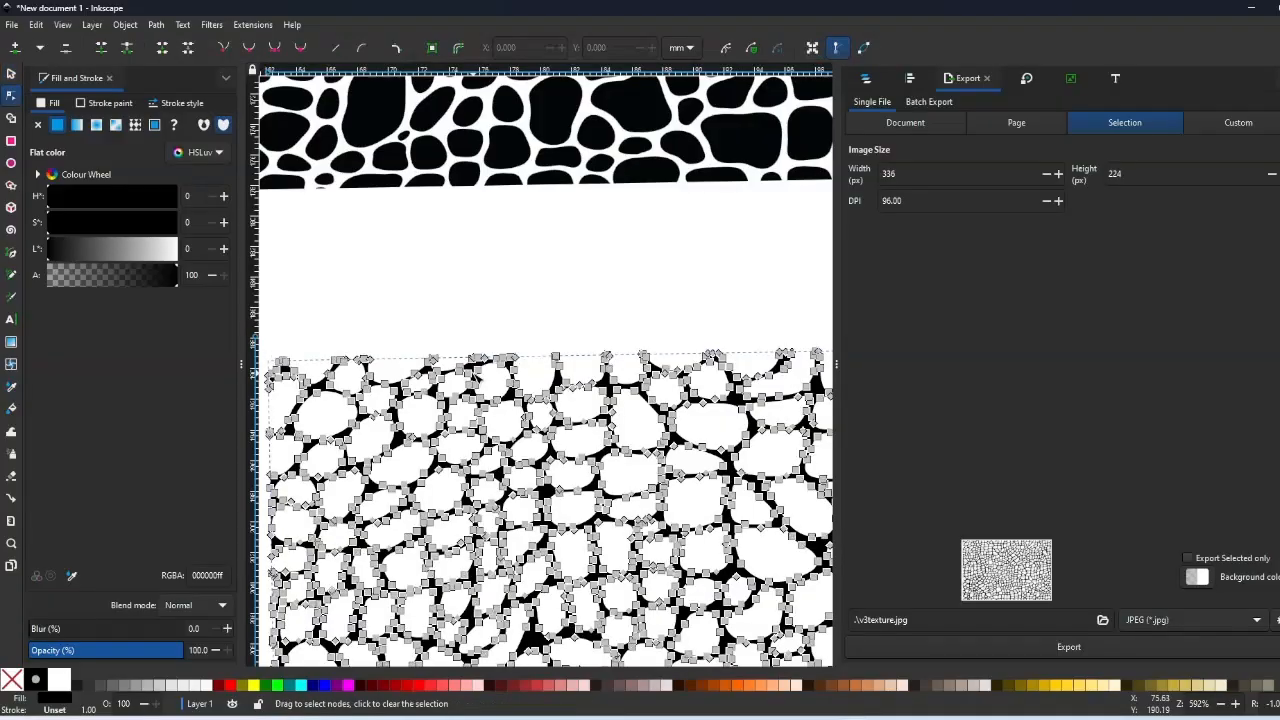
ctrl+scroll(497, 309, down, 4)
click(497, 309)
click(11, 74)
drag(384, 290, 716, 590)
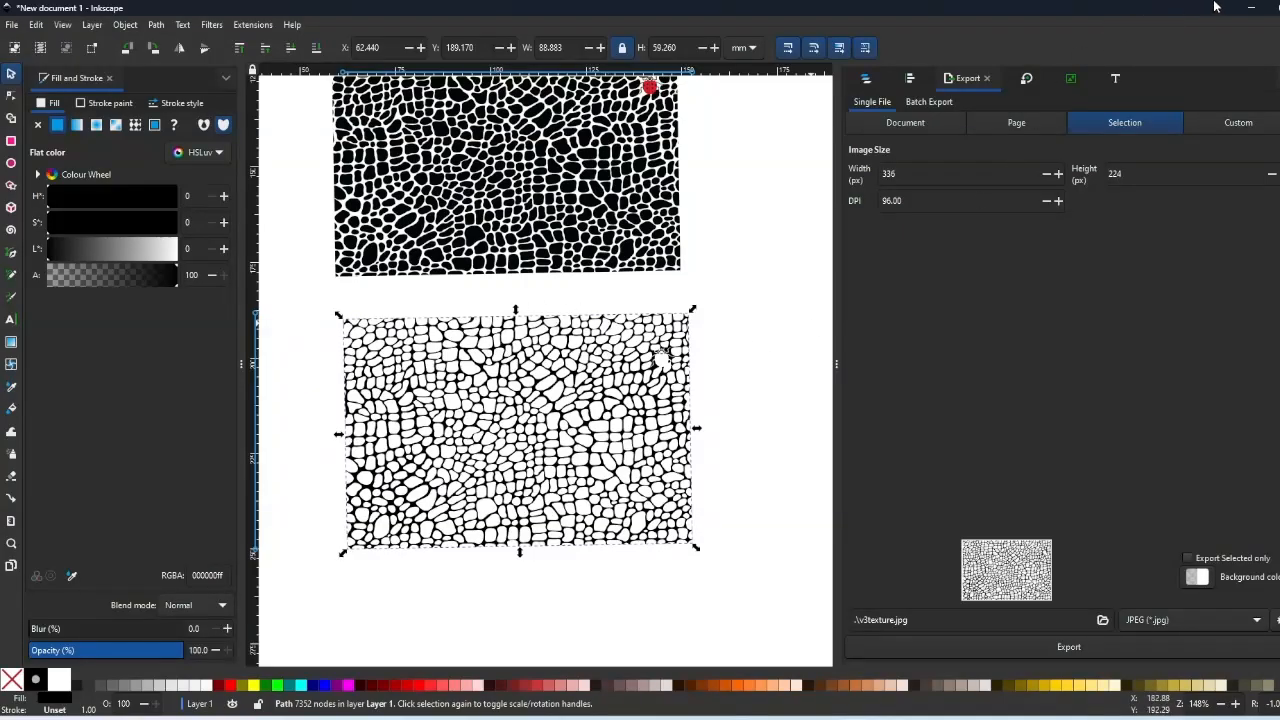
scroll(590, 205, up, 2)
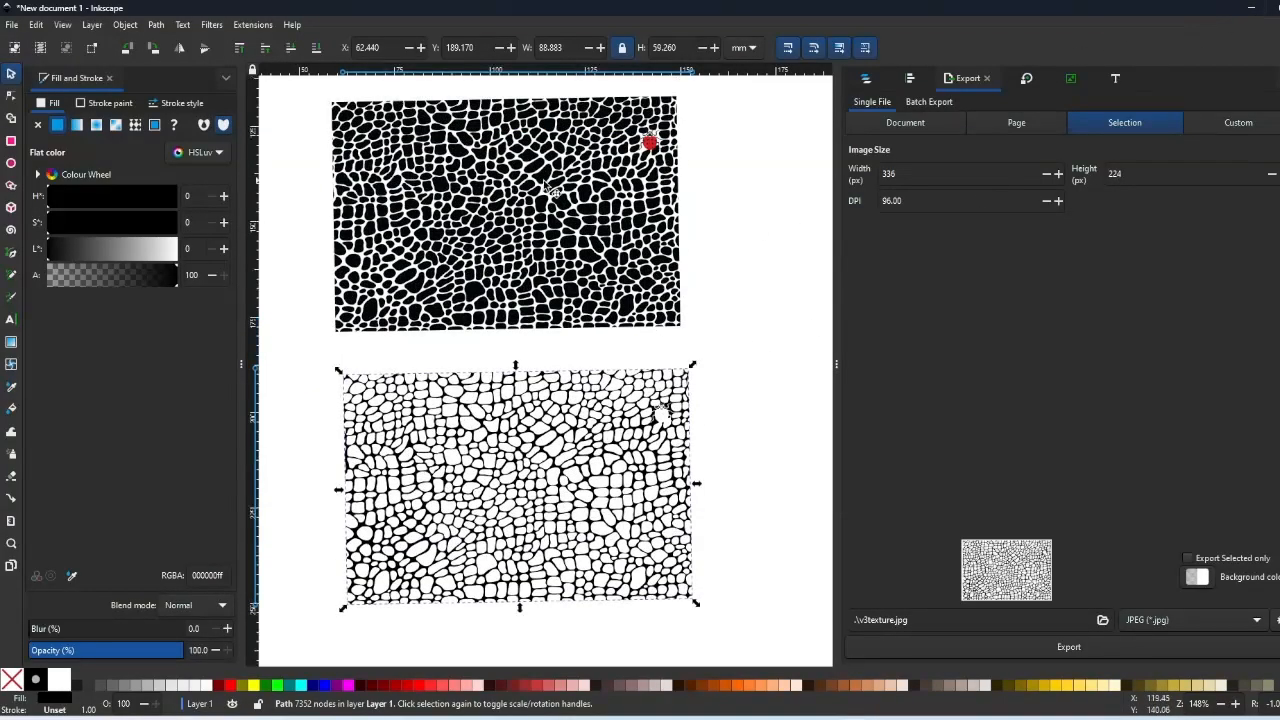
- Back in Blender, raise the texture's Repeat X and Y from 6 to 8
click(1254, 7)
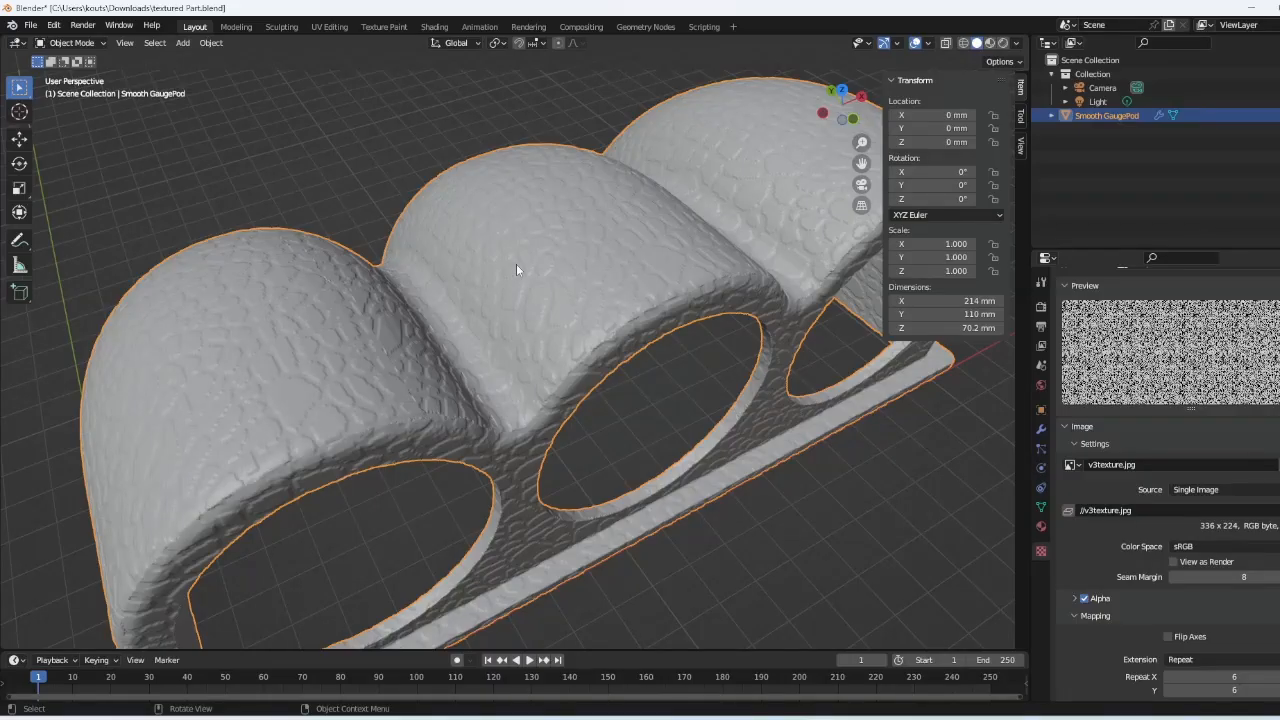
scroll(1242, 610, down, 1)
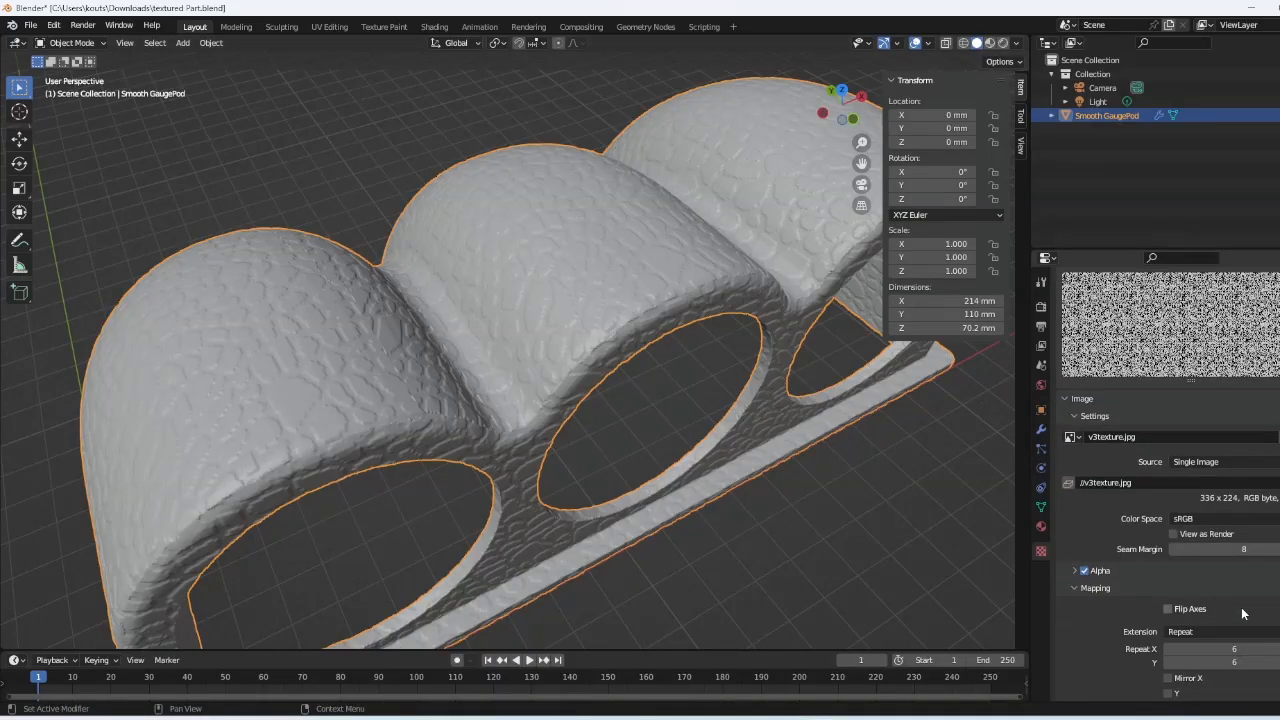
click(1279, 649)
click(1279, 662)
click(1278, 649)
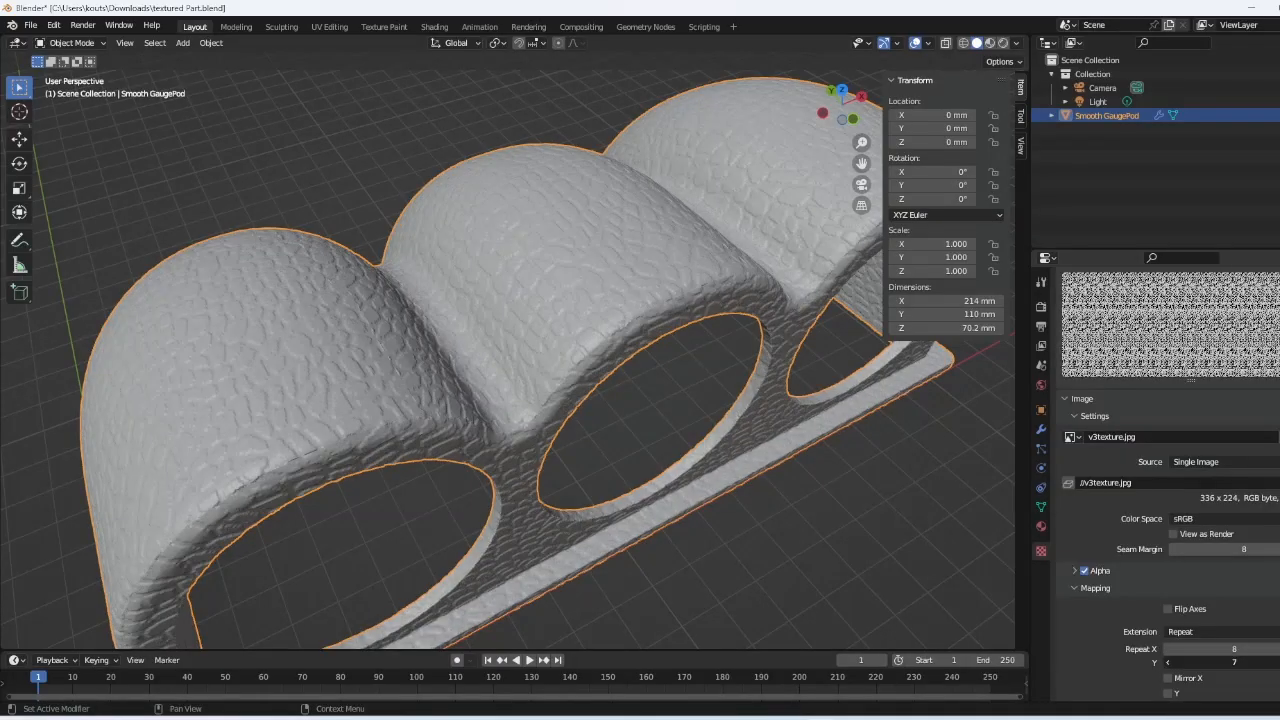
click(1278, 662)
- Orbit around the part to check the finer 8 × 8 scales, then return to the Displace modifier
middle_drag(586, 334, 501, 160)
middle_drag(397, 345, 342, 293)
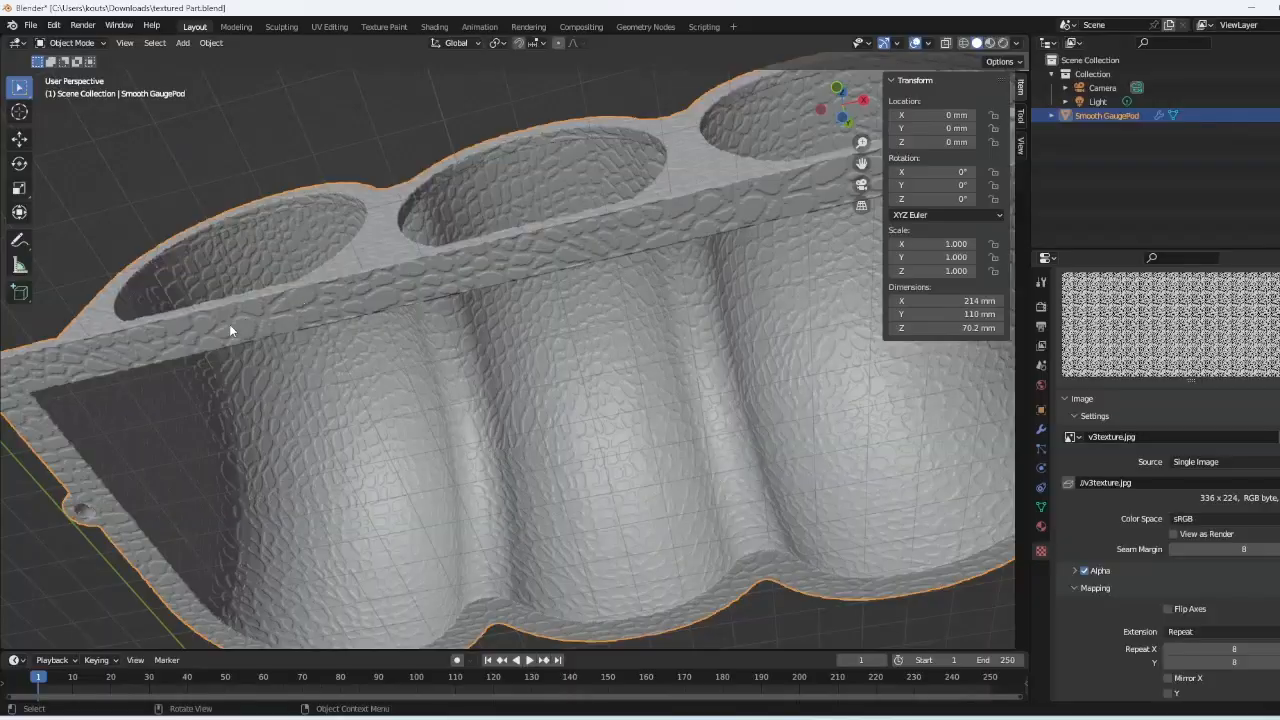
middle_drag(225, 325, 350, 269)
scroll(551, 277, down, 5)
mouse_move(551, 277)
middle_down()
mouse_move(563, 317)
mouse_move(552, 383)
mouse_move(541, 255)
middle_up()
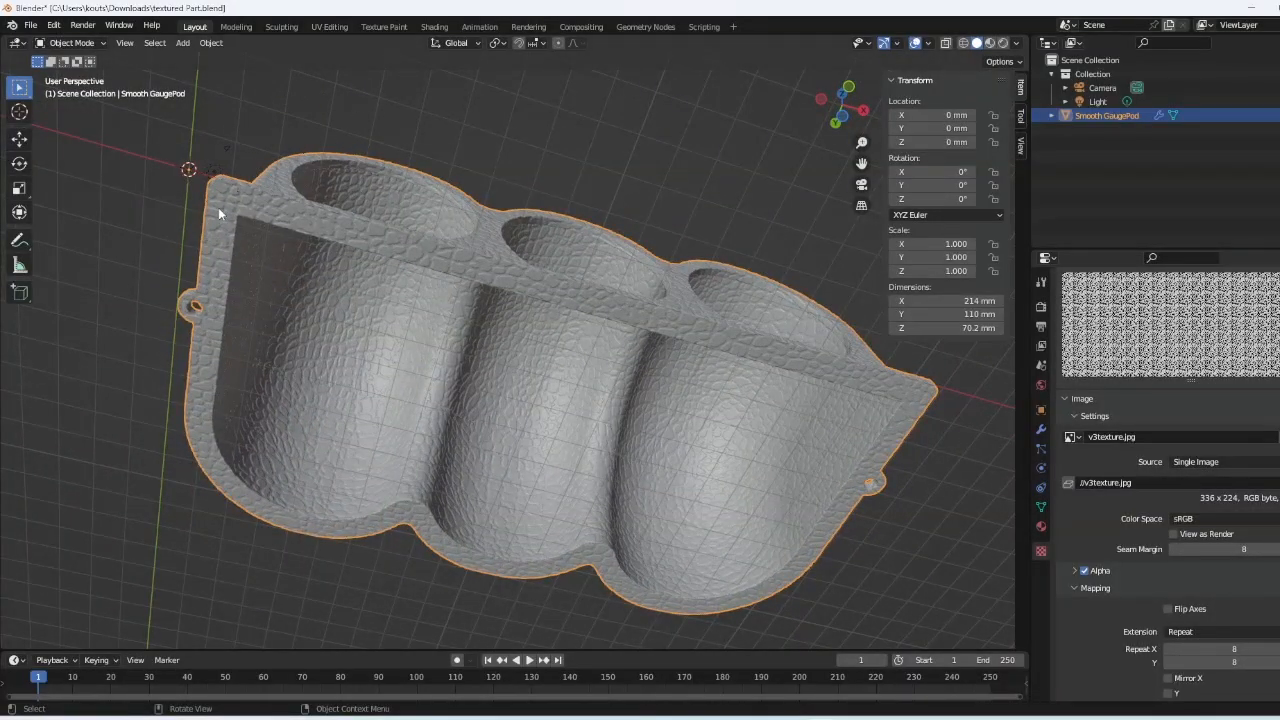
middle_drag(450, 320, 351, 352)
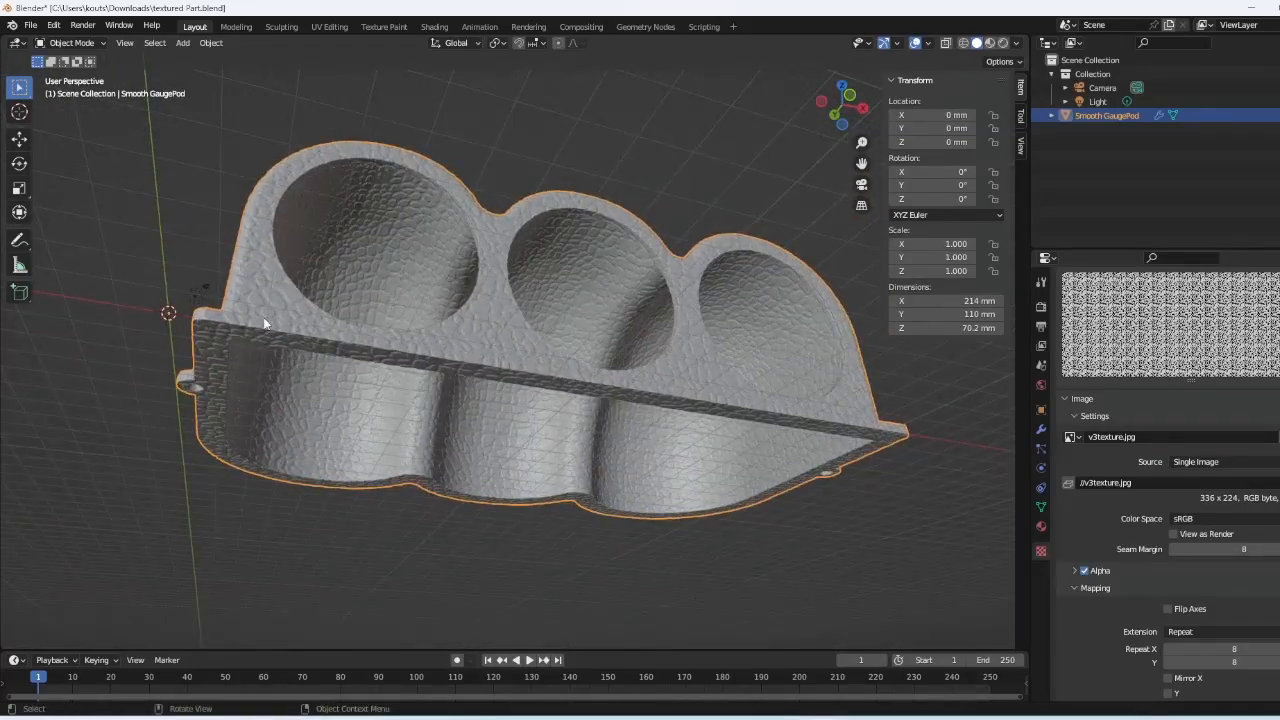
scroll(265, 322, up, 2)
middle_drag(246, 346, 790, 258)
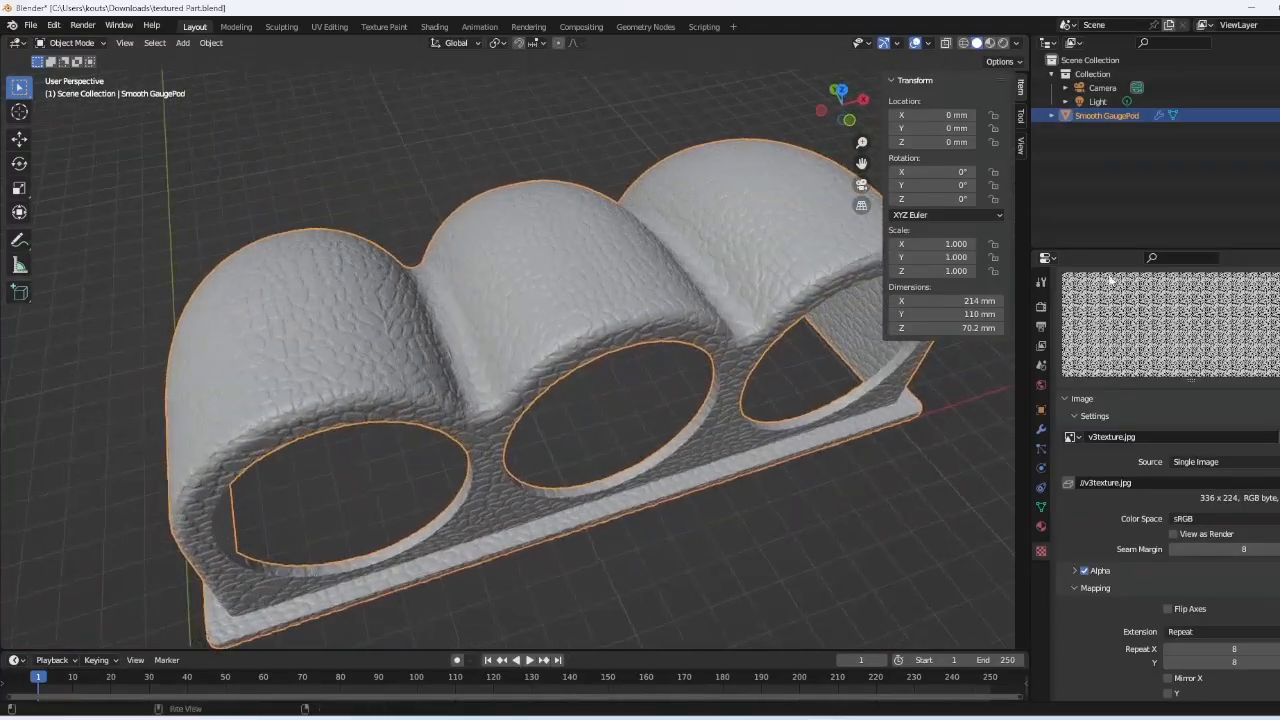
click(1041, 428)
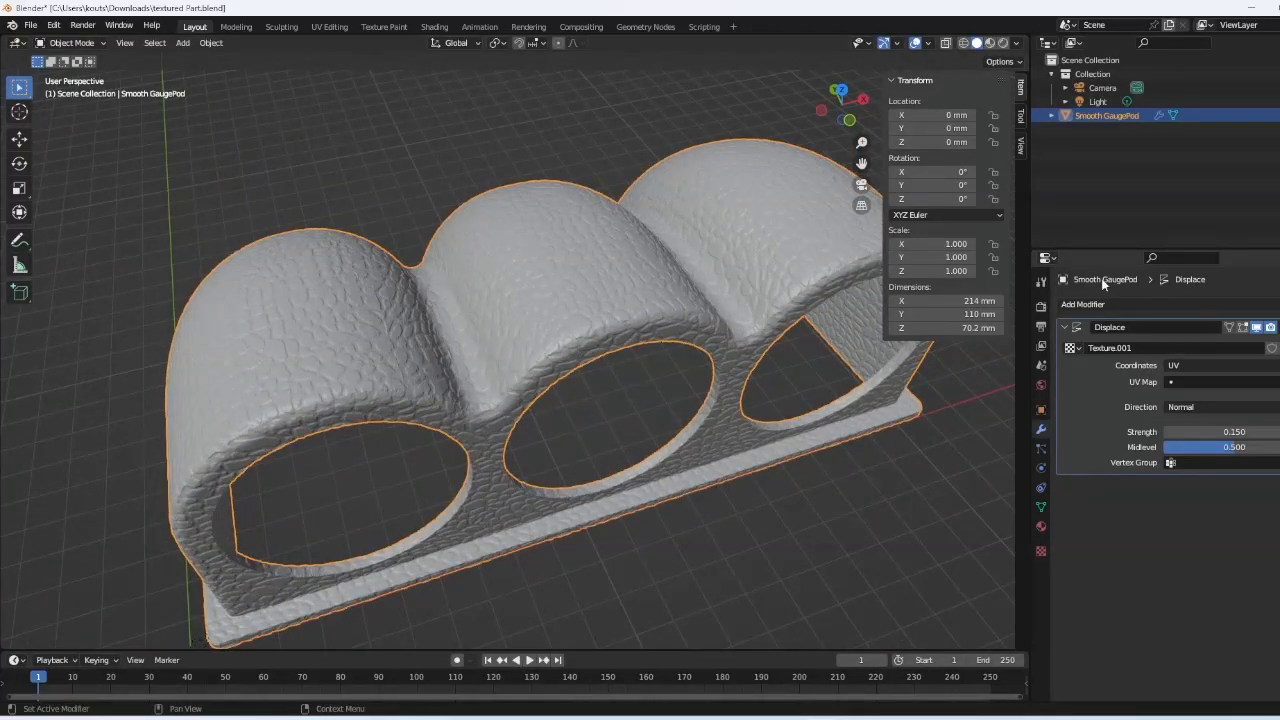
- Save the file, then save a copy as 'textured Part - READY TO APPLY TEXTURE'
click(30, 25)
click(70, 117)
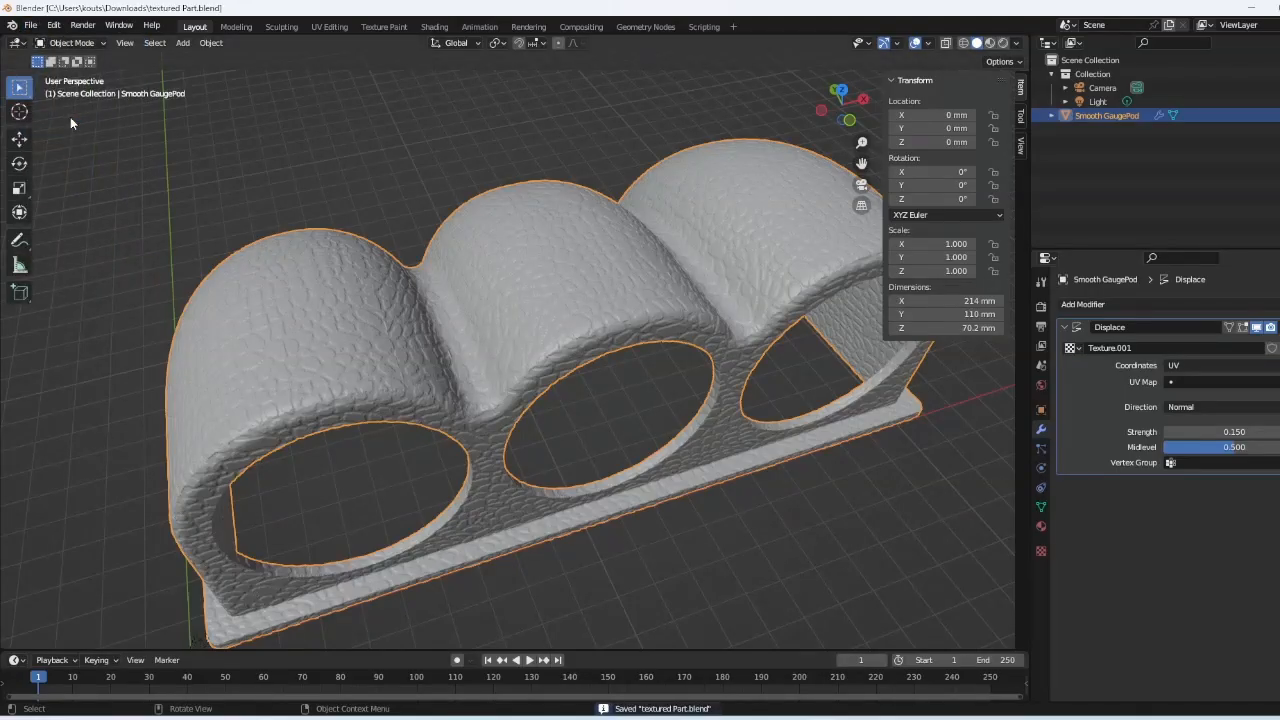
click(30, 25)
click(86, 131)
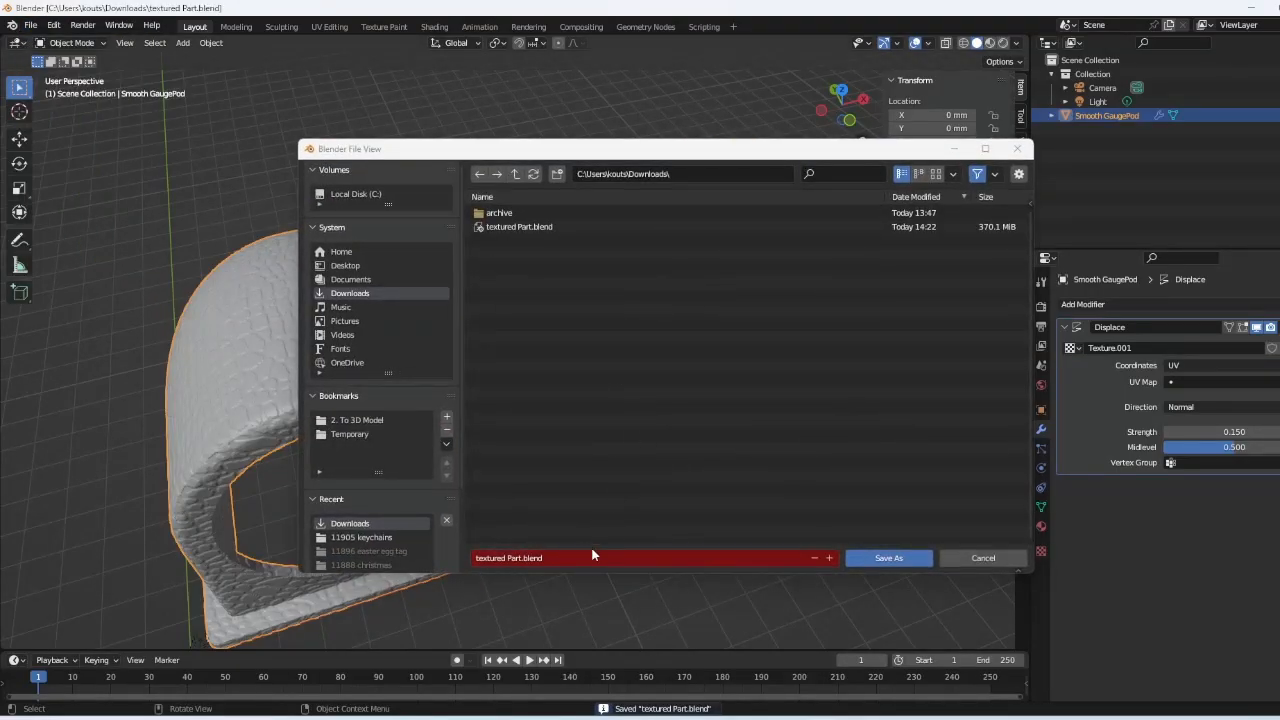
click(568, 560)
click(520, 560)
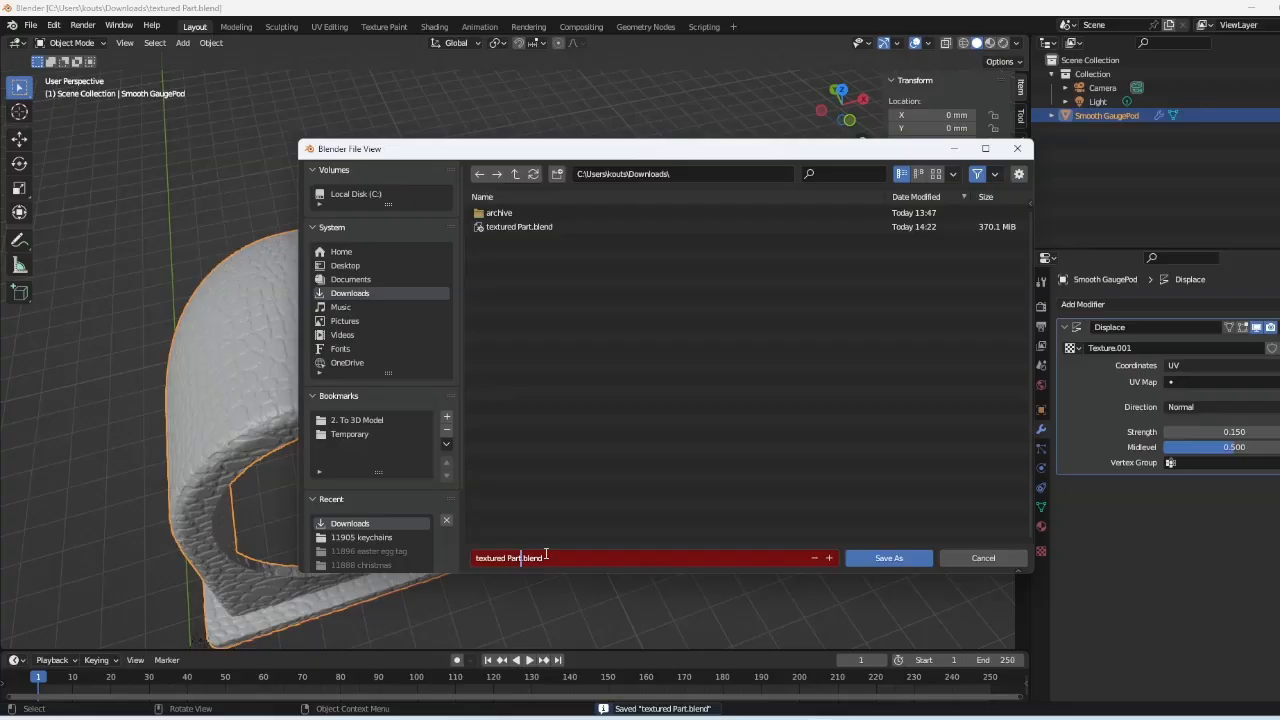
text(- READM TO APPLY TO)
key(BackSpace)
text(EXTUR)
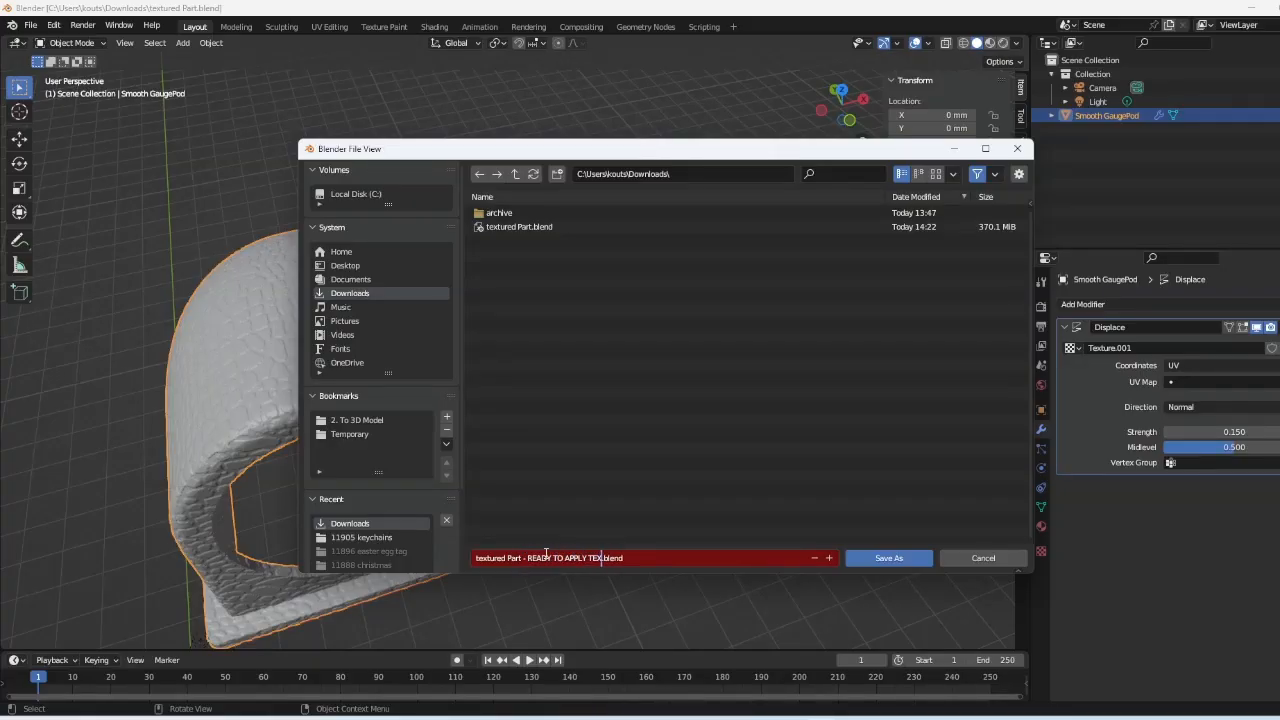
click(858, 560)
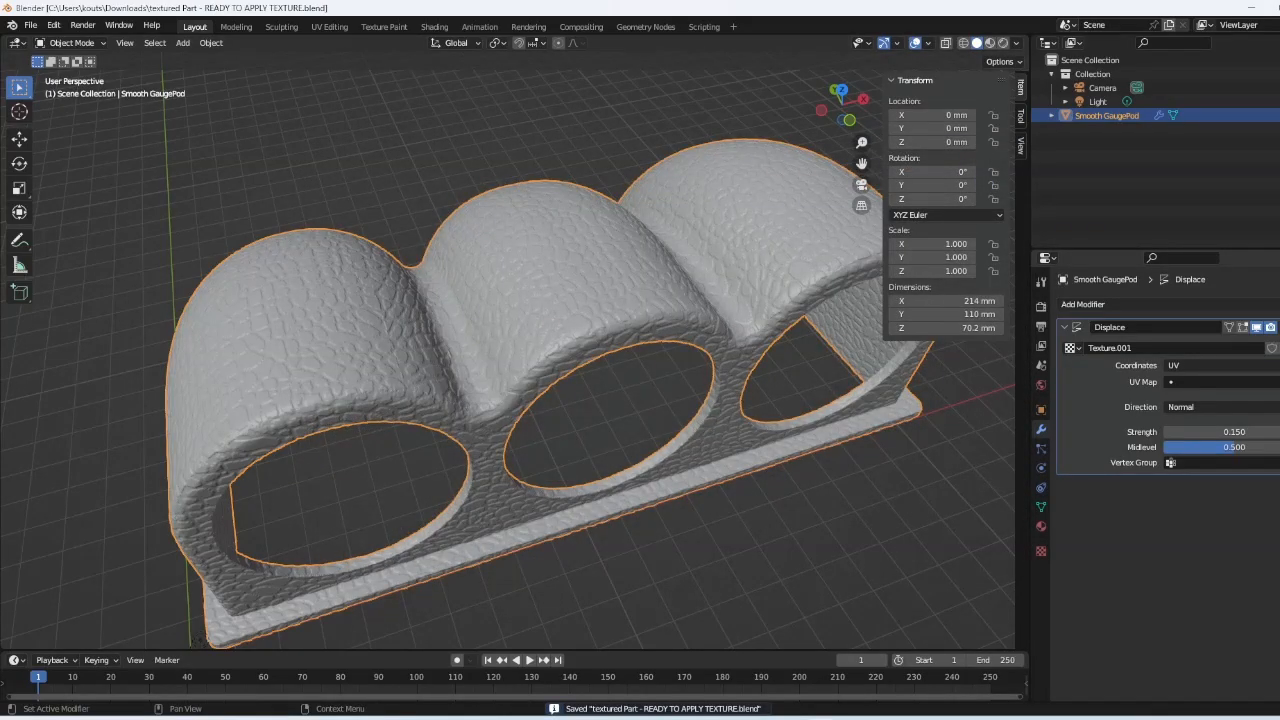
- Apply the Displace modifier and save as 'textured Part - Texture V3 Applied.blend'
click(1229, 327)
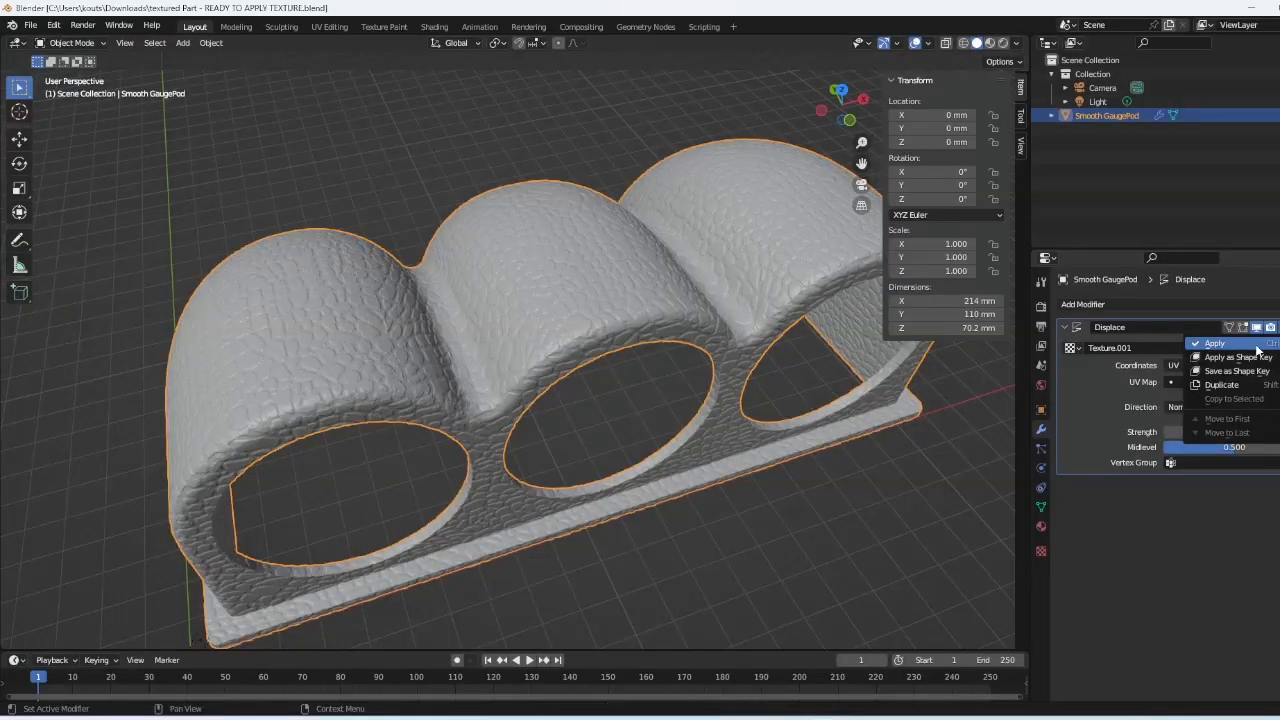
click(1256, 344)
click(30, 25)
click(73, 138)
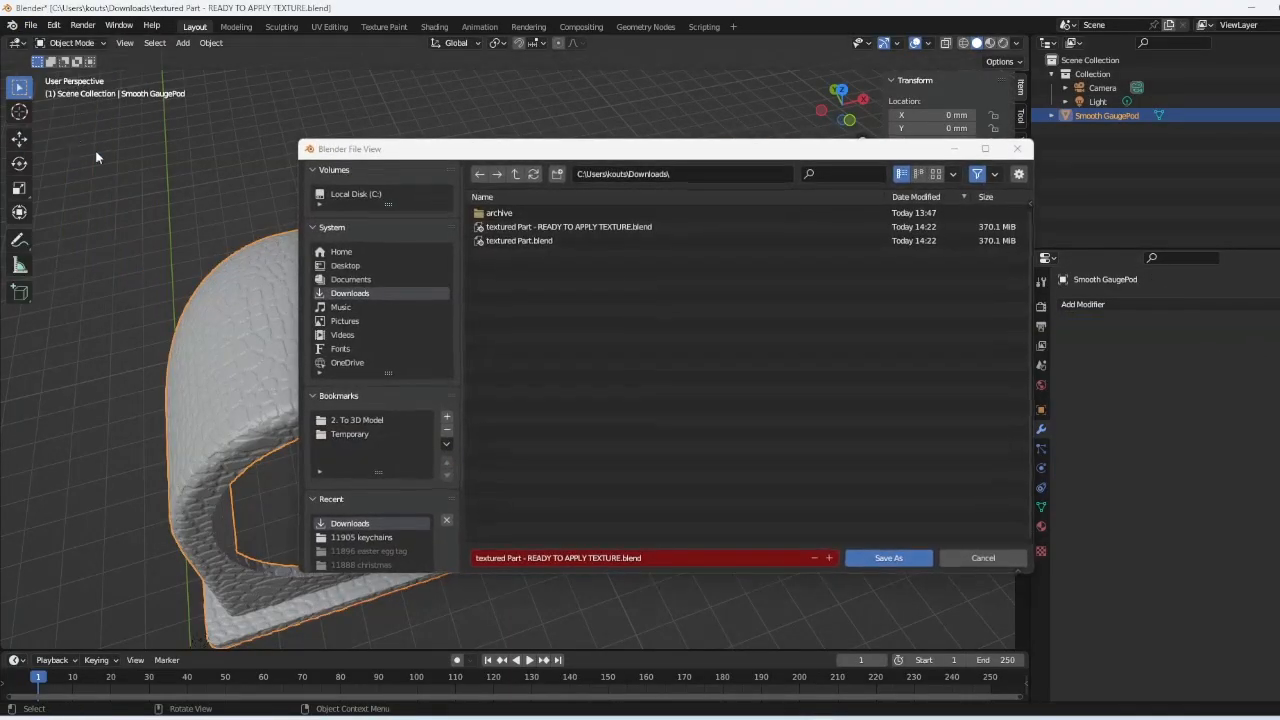
click(554, 557)
drag(527, 558, 622, 556)
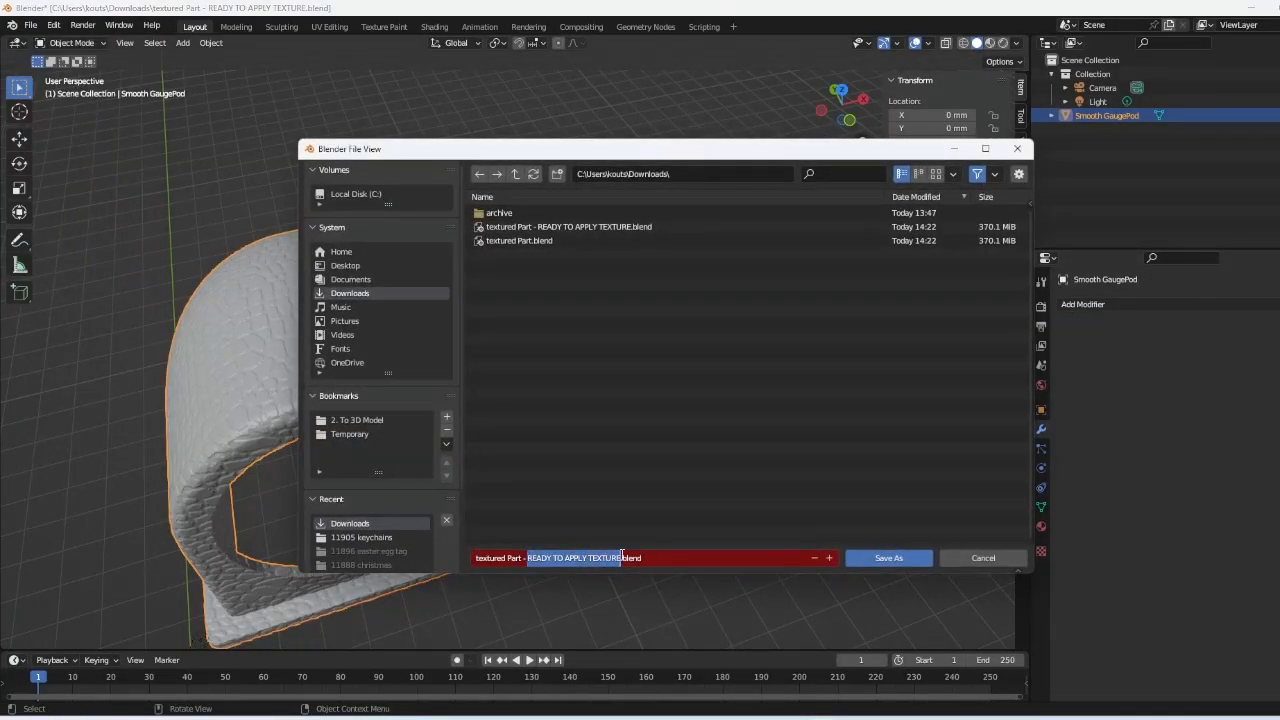
key(BackSpace)
key(BackSpace)
text(Texture V3 Applied)
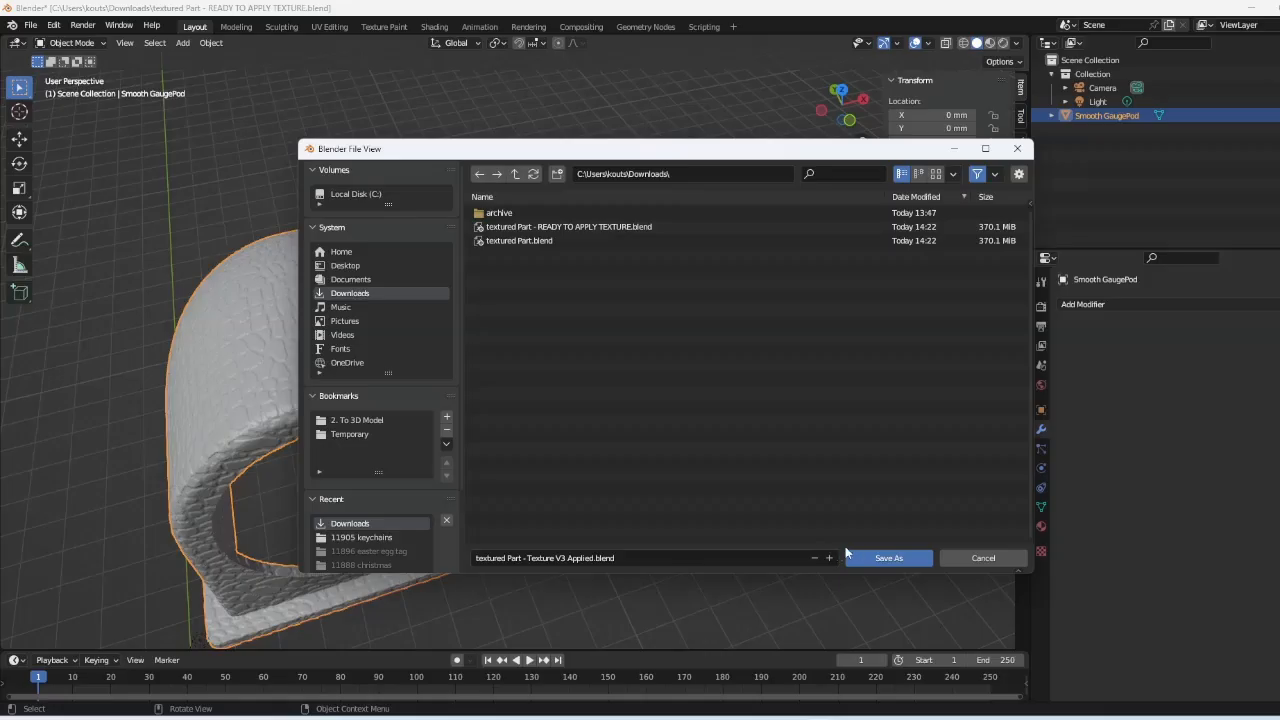
click(886, 558)
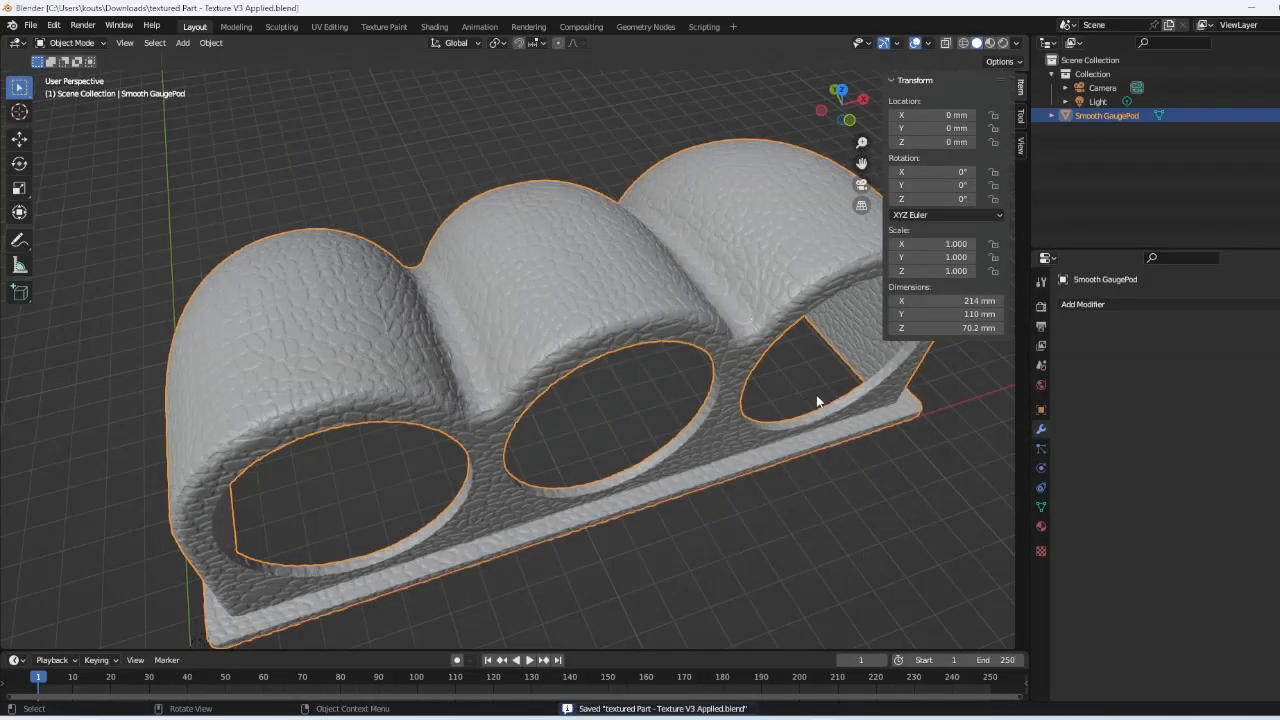
- Reselect the gauge pod and browse the list of modifiers to add
click(962, 472)
click(598, 308)
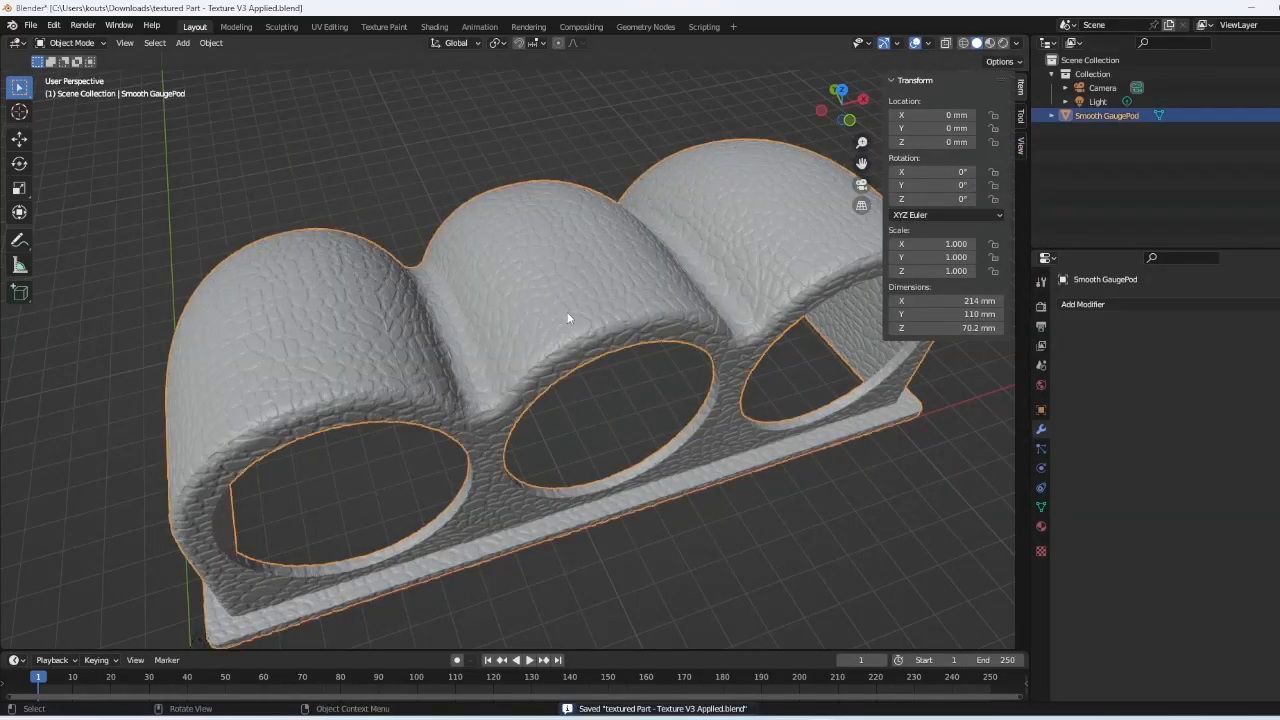
click(1164, 303)
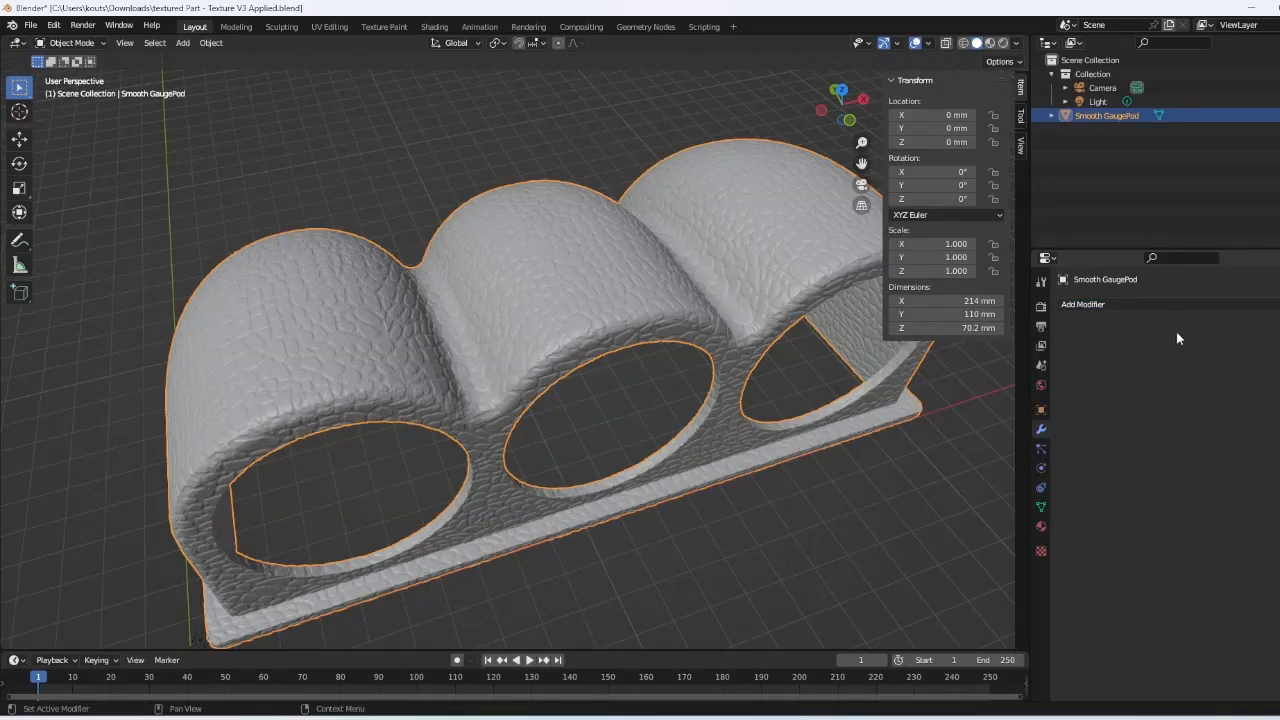
- Export only the selected gauge pod to STL as 'Textured GaugePod - V3 Texture.stl'
click(31, 25)
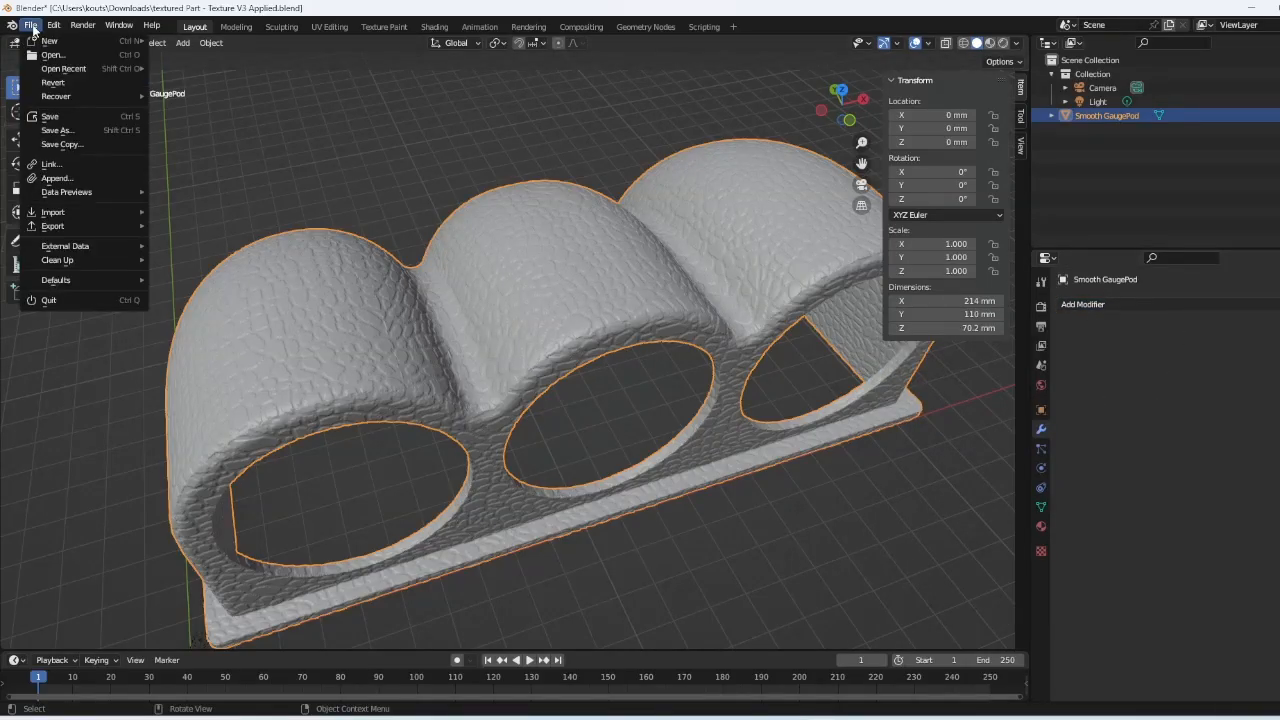
mouse_move(81, 229)
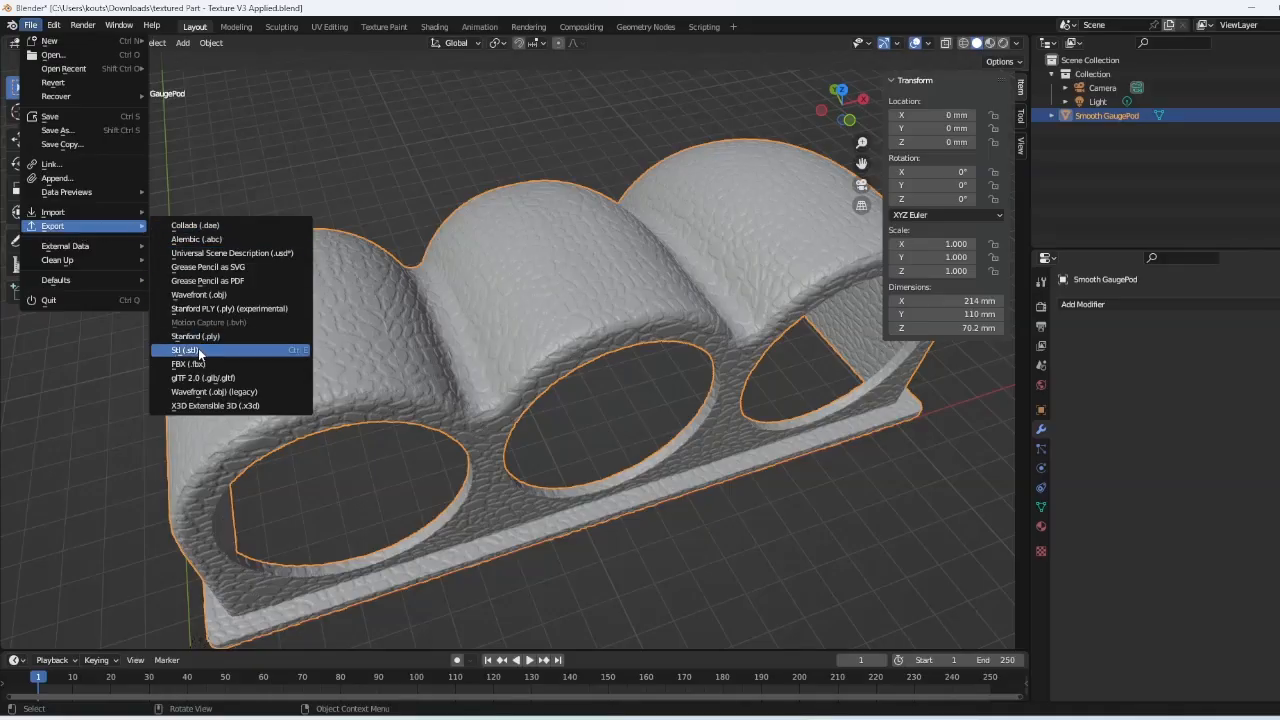
click(199, 344)
click(943, 261)
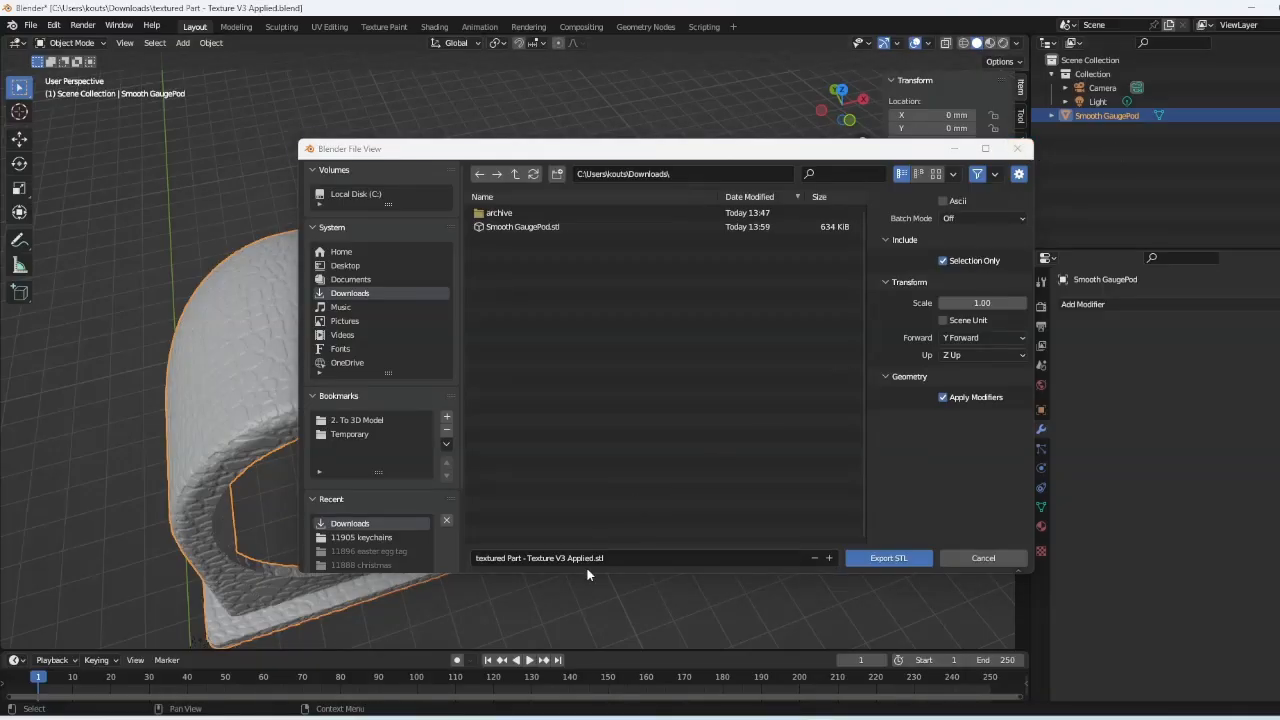
click(680, 551)
text(Te)
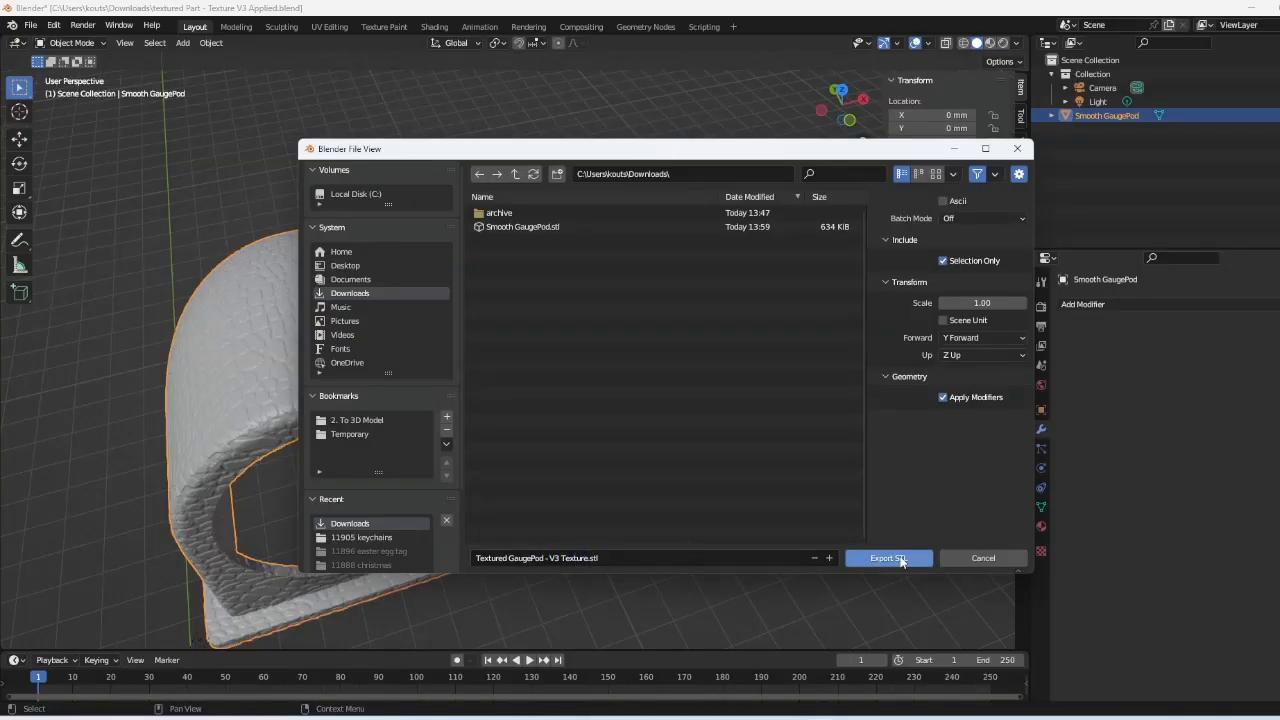
click(902, 559)
- Drag Textured GaugePod - V3 Texture.stl from Downloads onto the Bambu Studio build plate
mouse_move(729, 718)
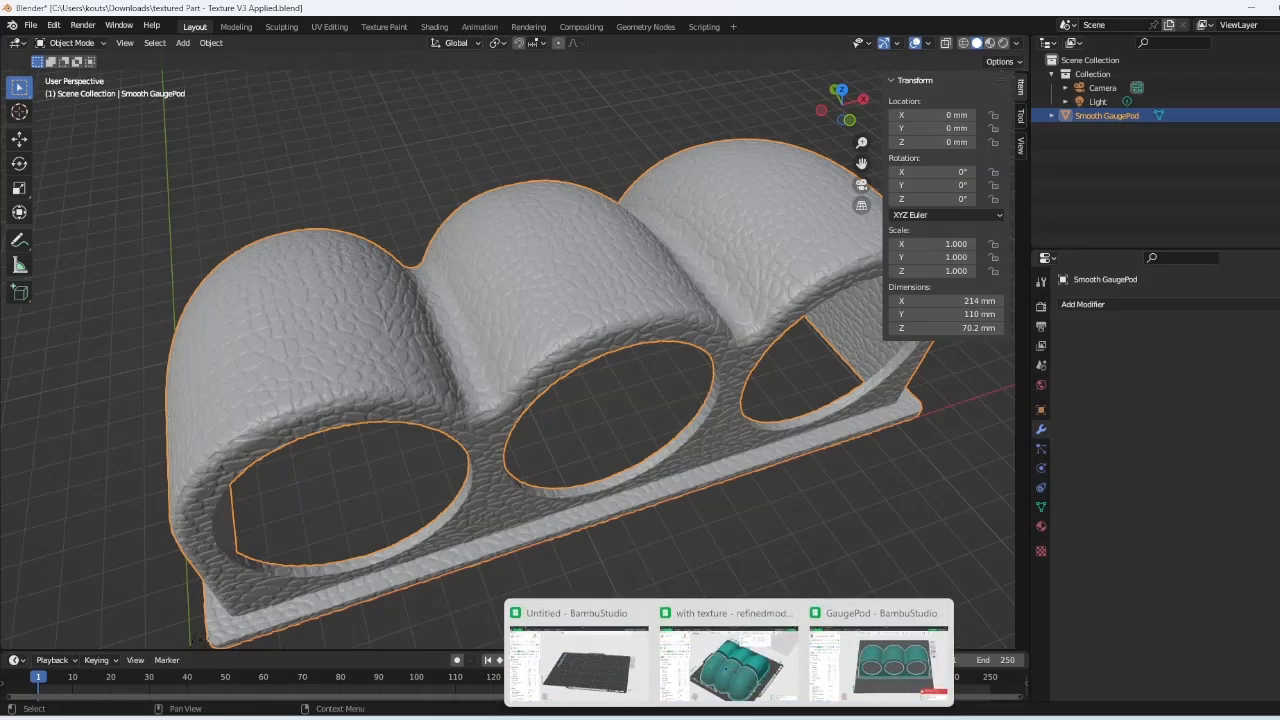
click(612, 673)
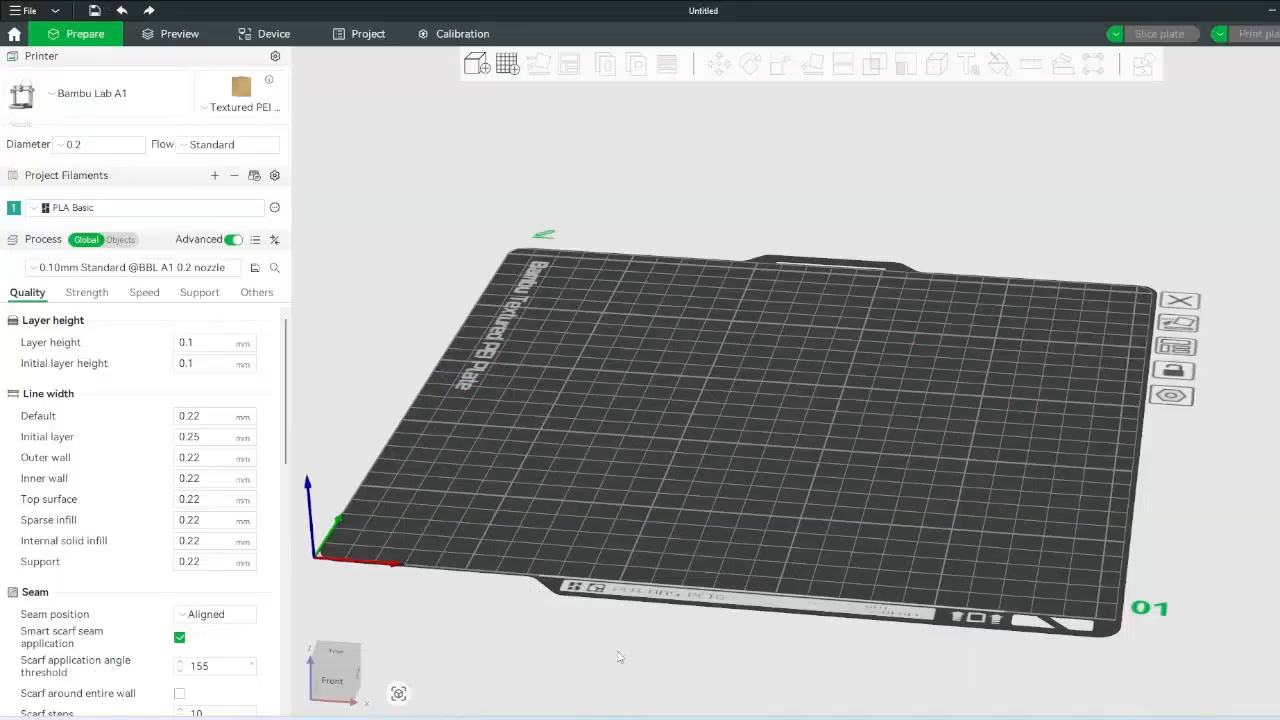
drag(742, 600, 682, 684)
click(652, 718)
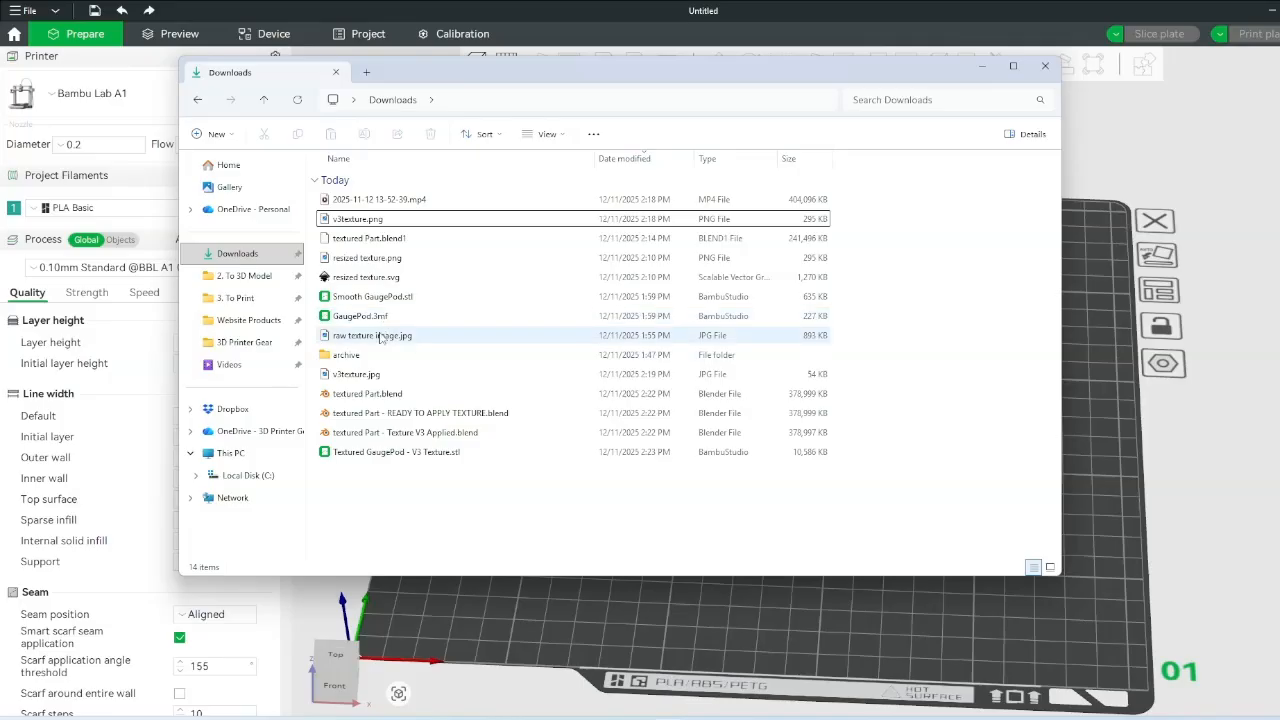
click(380, 454)
drag(395, 458, 1140, 446)
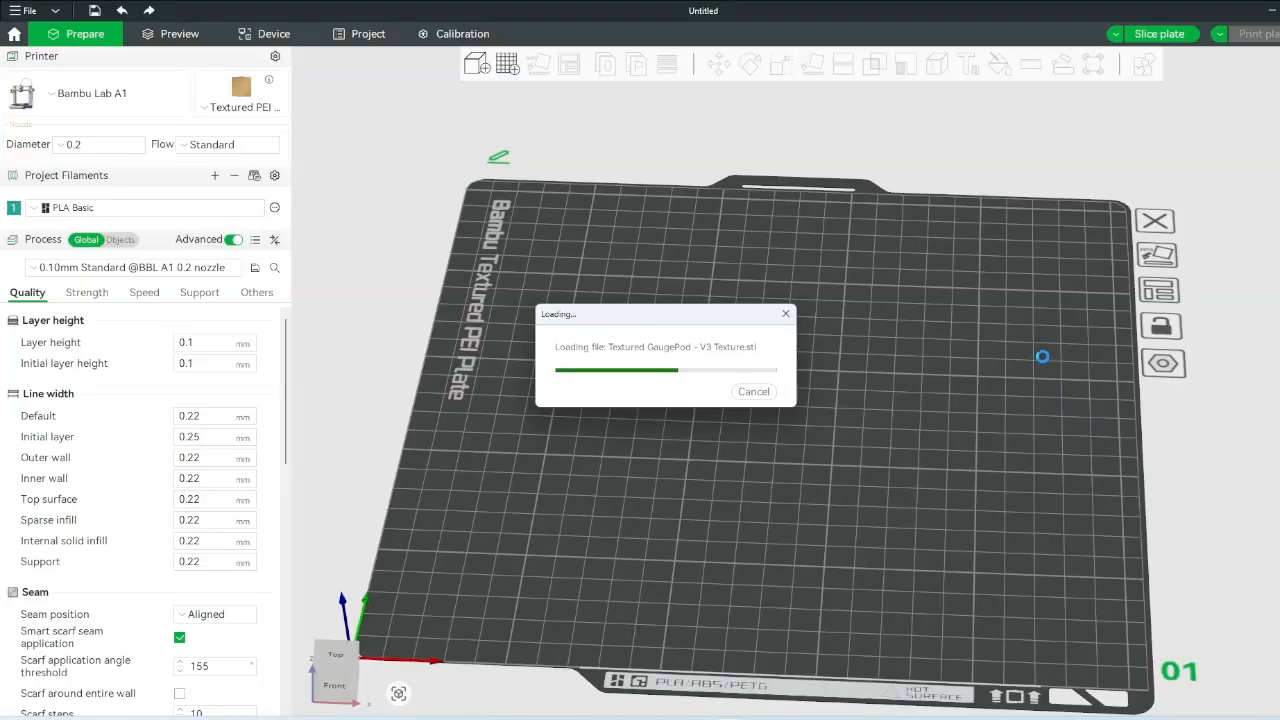
- Orbit around the loaded model, then bring the Untitled Bambu Studio project back to the front
drag(970, 286, 949, 148)
click(968, 173)
key(0)
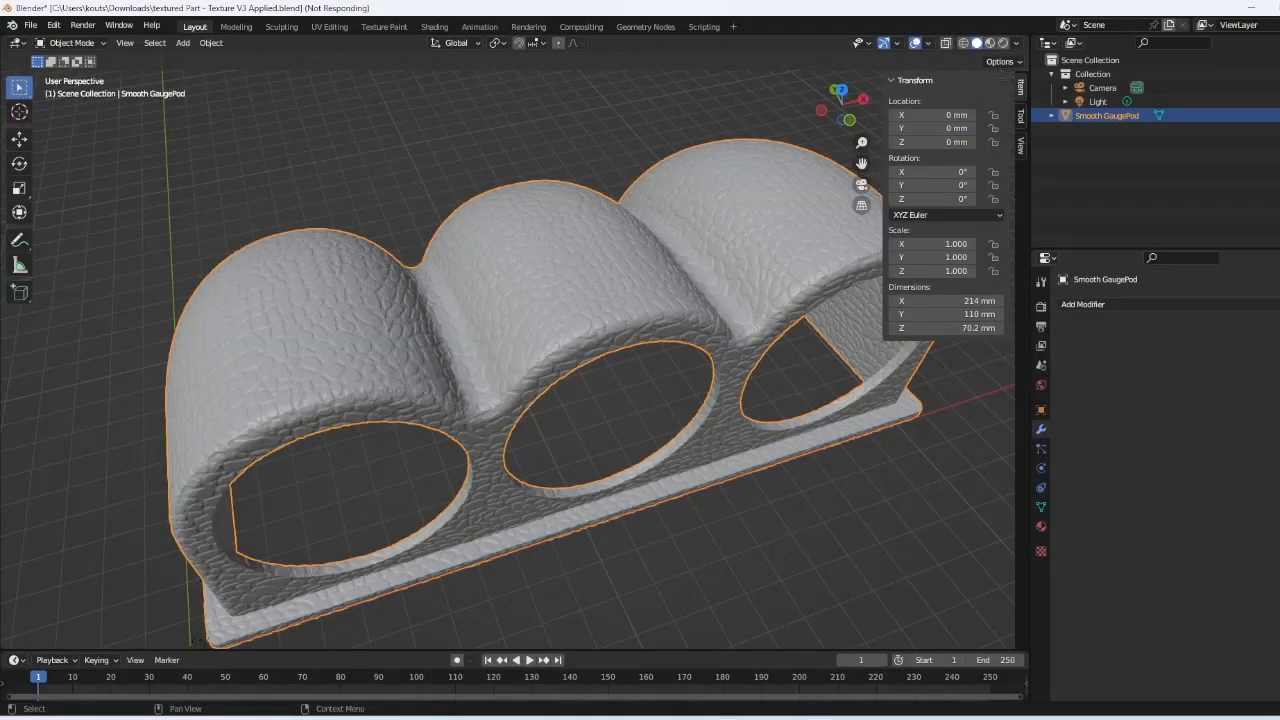
click(500, 718)
click(729, 718)
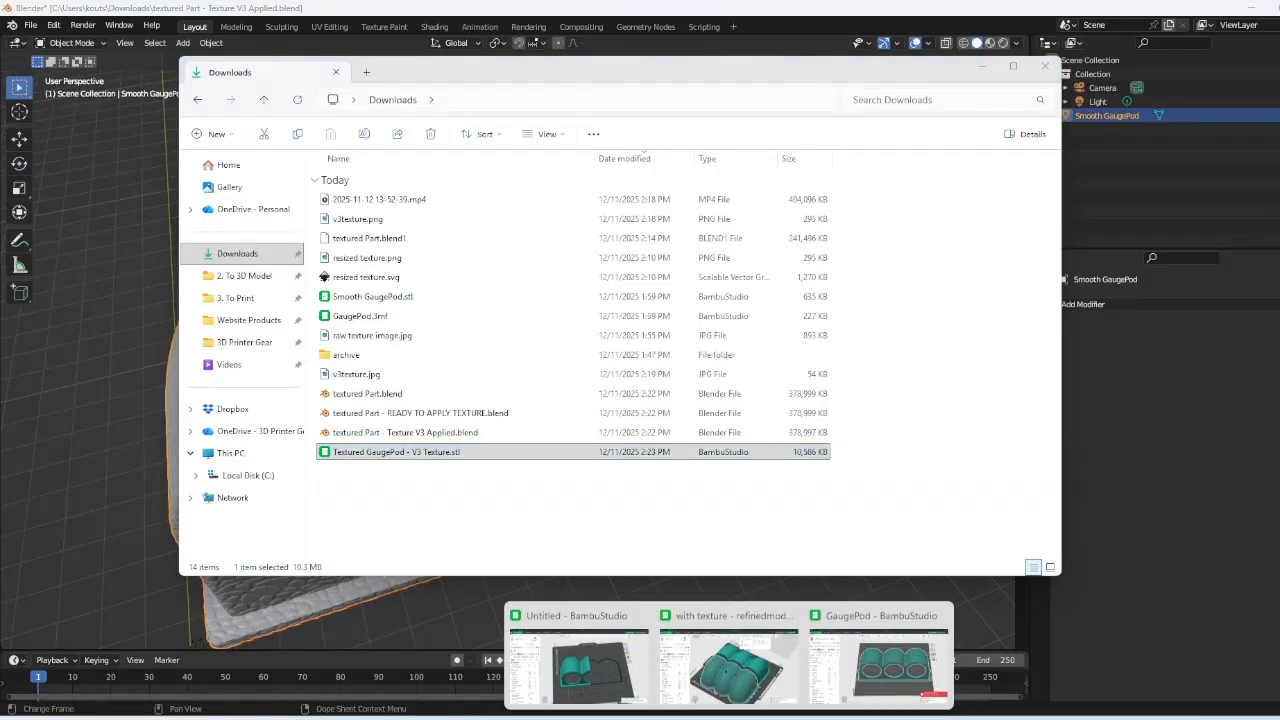
click(578, 665)
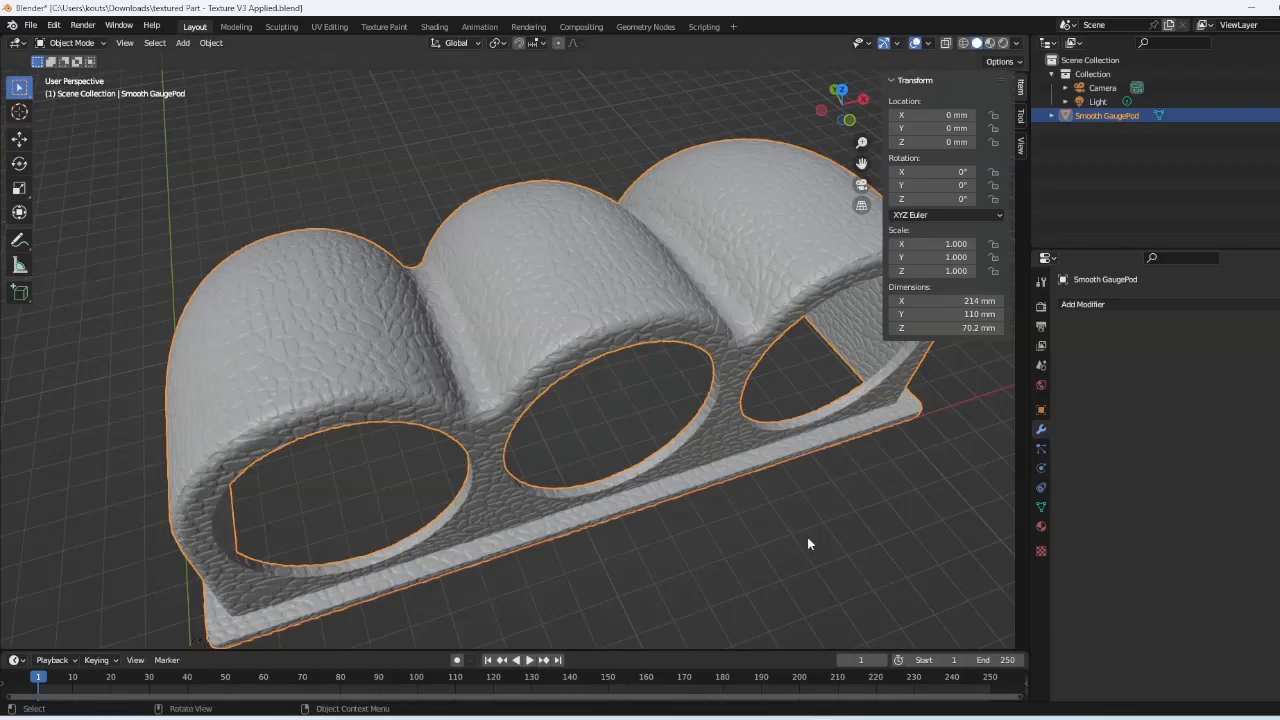
- Reload the textured GaugePod from disk in Bambu Studio and orbit around the reloaded pod
click(807, 543)
middle_drag(807, 543, 793, 469)
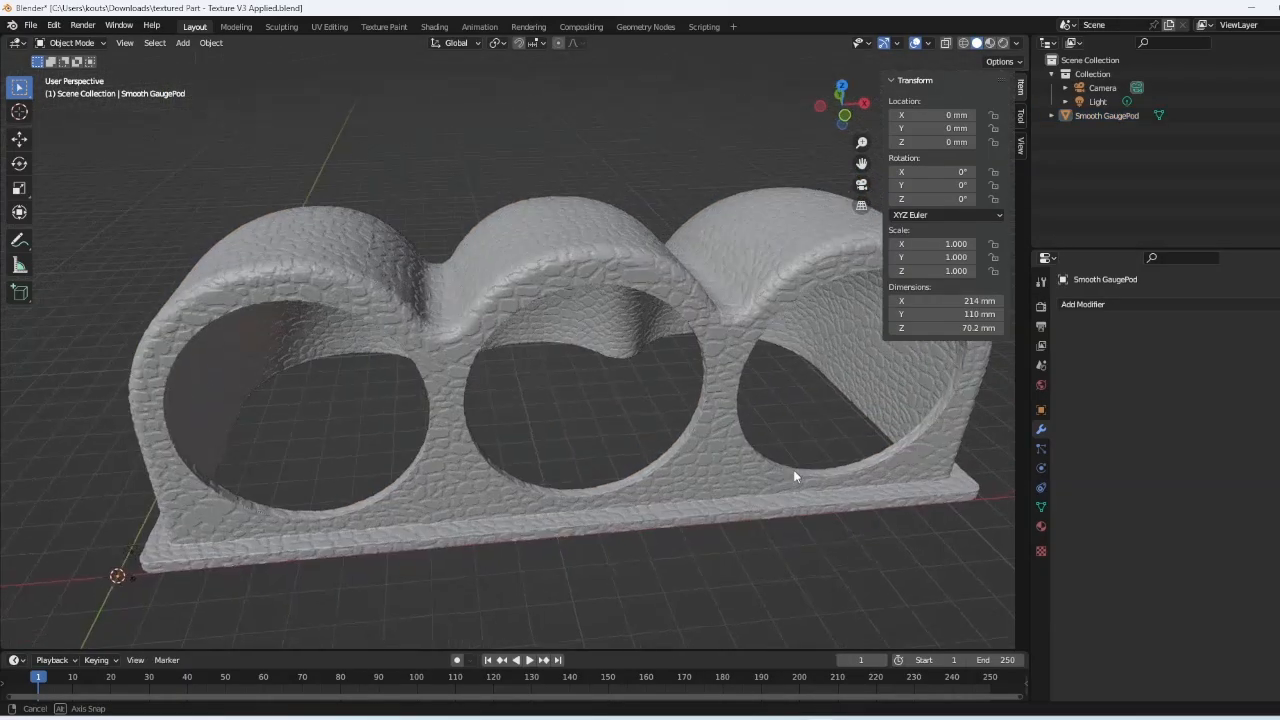
key(alt+Tab)
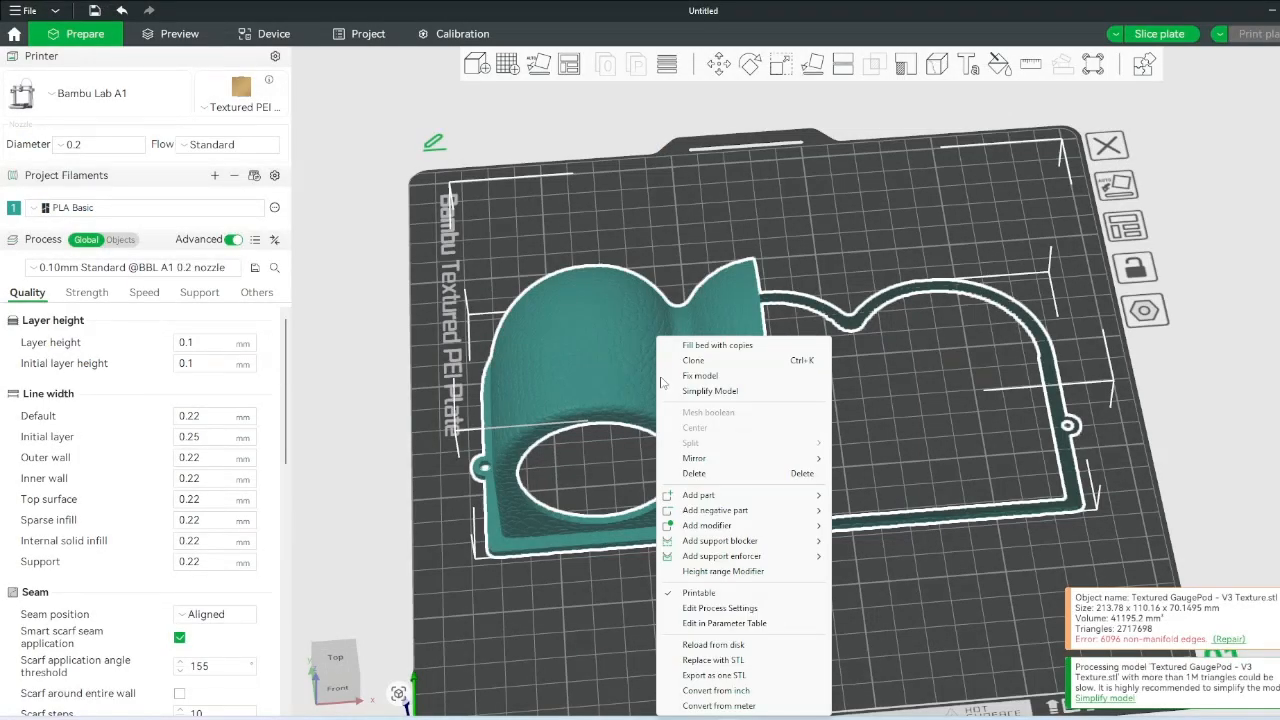
click(755, 644)
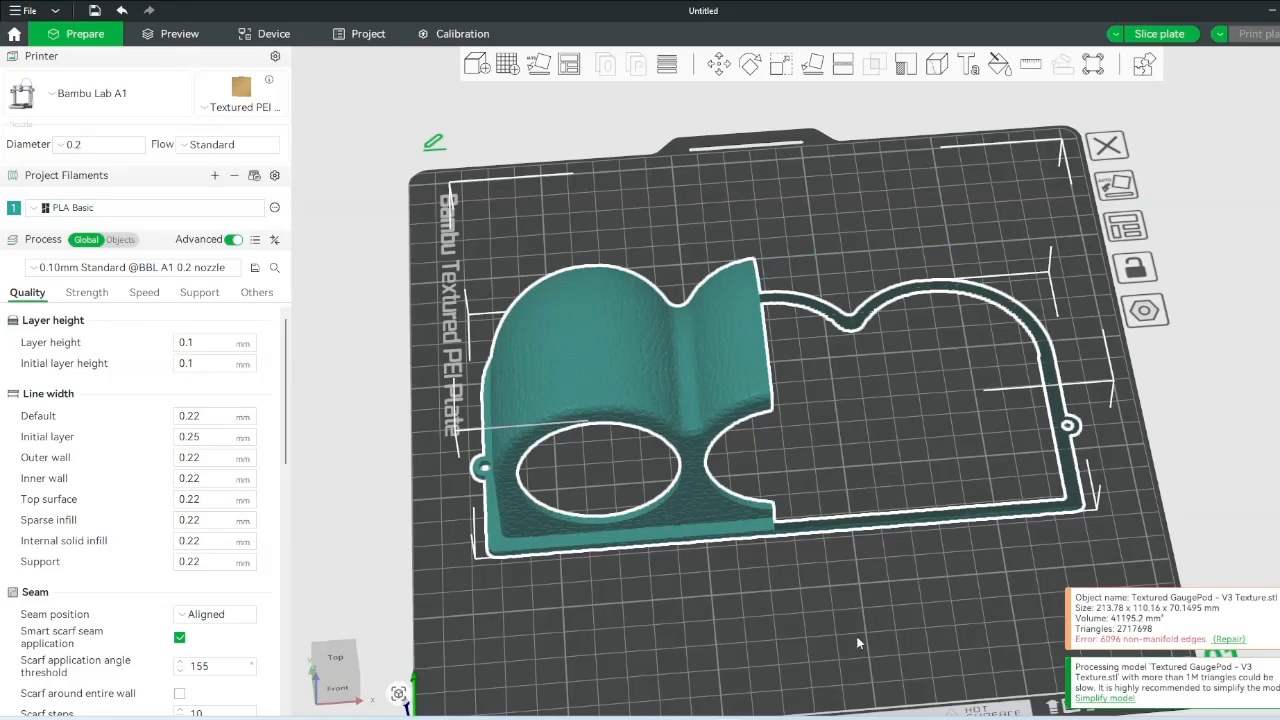
drag(852, 634, 864, 606)
- Orbit and zoom around the pod to examine the cracked-cell texture from the left and back
click(852, 594)
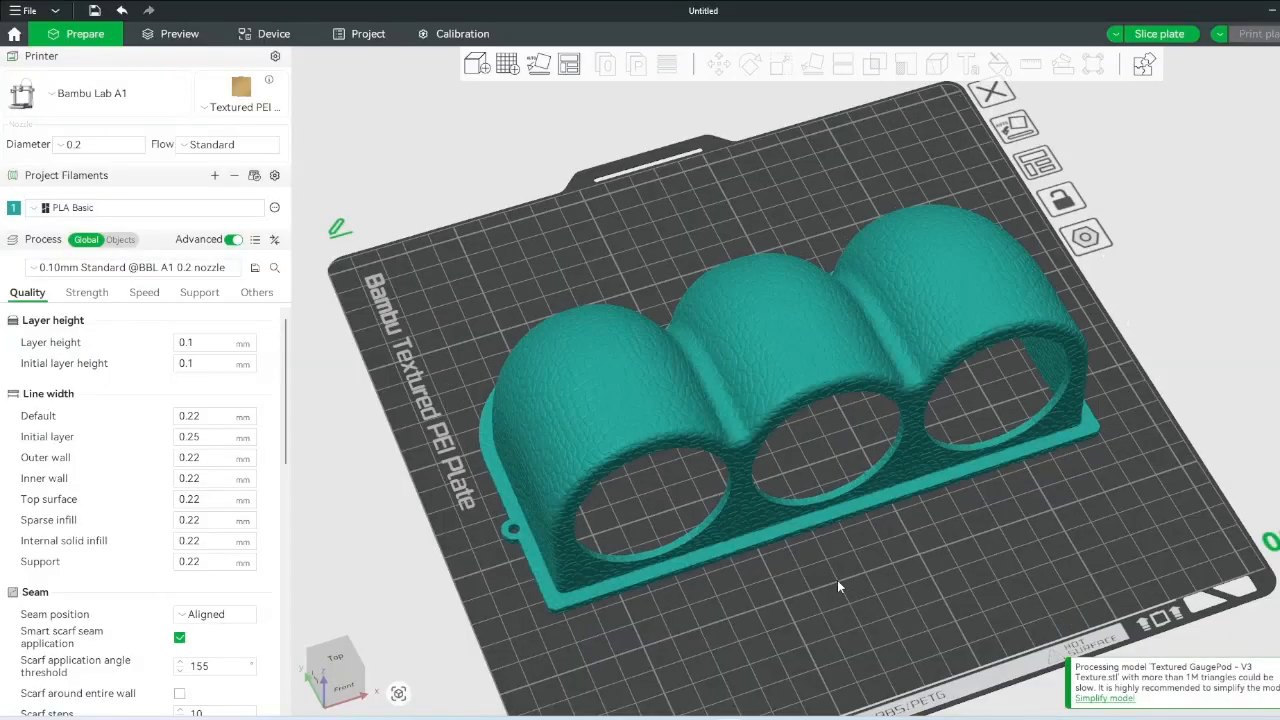
scroll(815, 496, up, 5)
drag(815, 496, 882, 469)
scroll(865, 425, up, 3)
scroll(865, 424, down, 5)
drag(1040, 382, 978, 325)
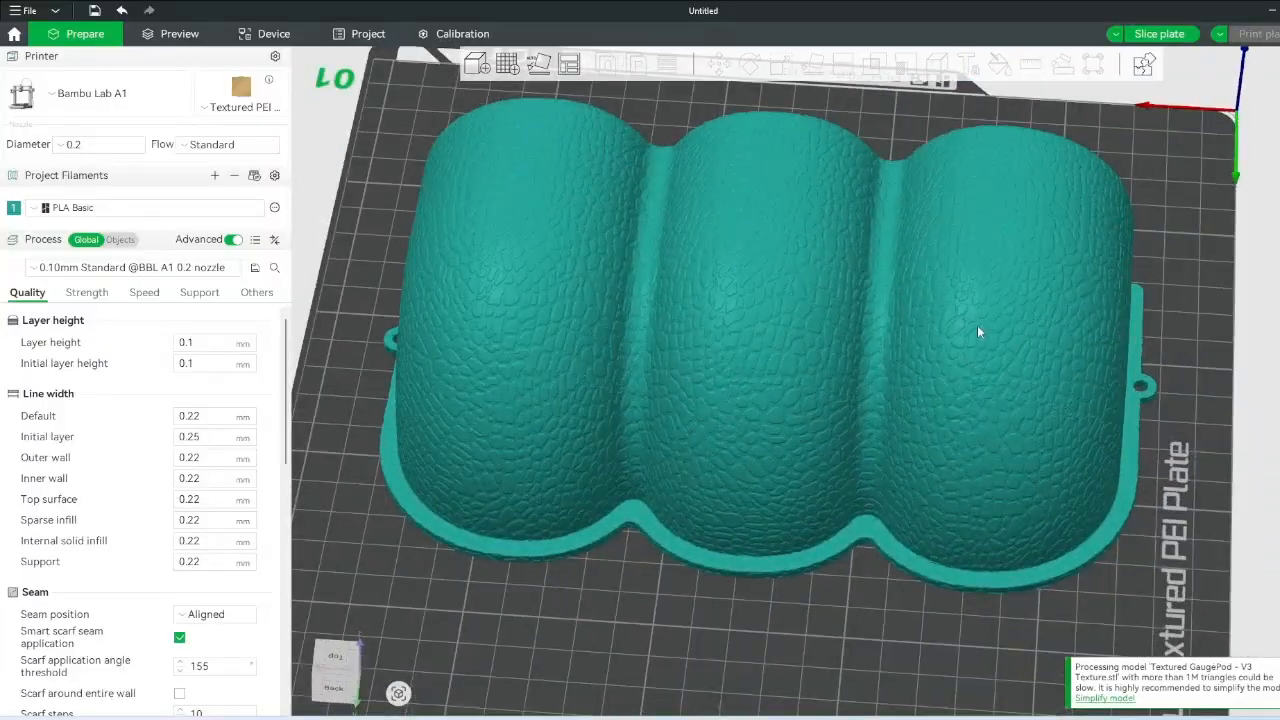
scroll(977, 325, up, 6)
scroll(753, 389, up, 5)
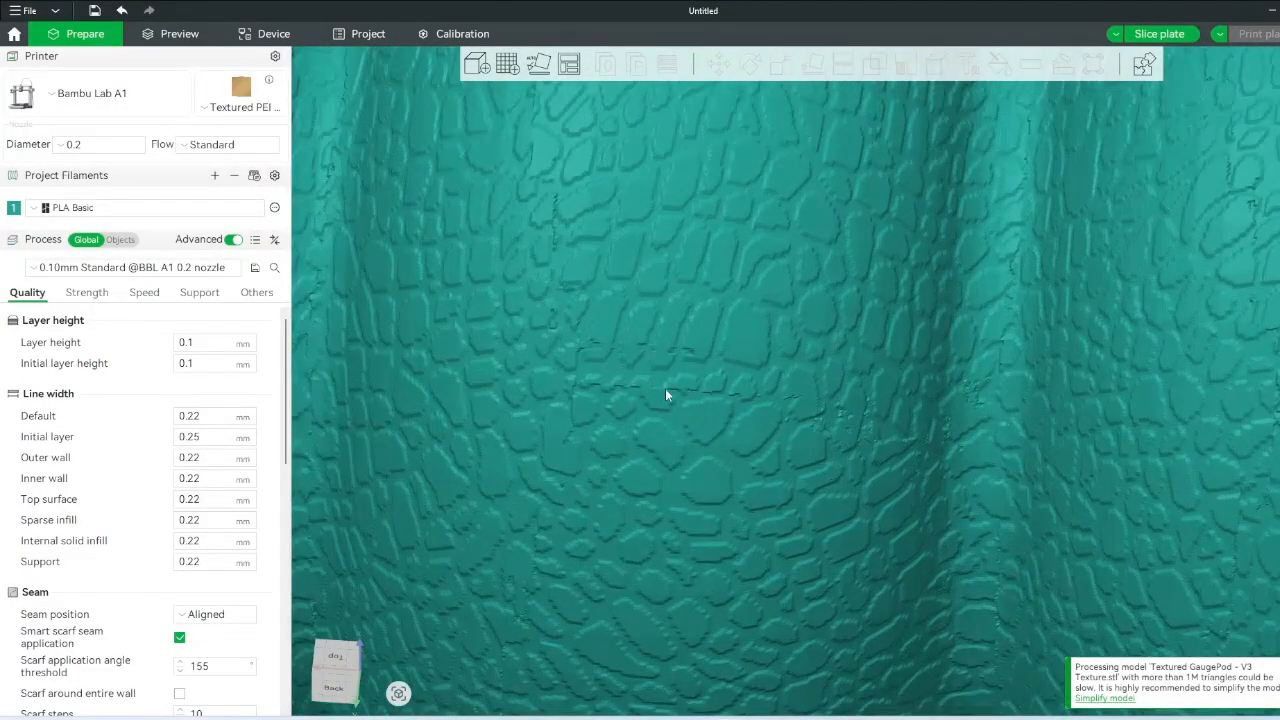
scroll(658, 389, down, 2)
scroll(658, 395, down, 5)
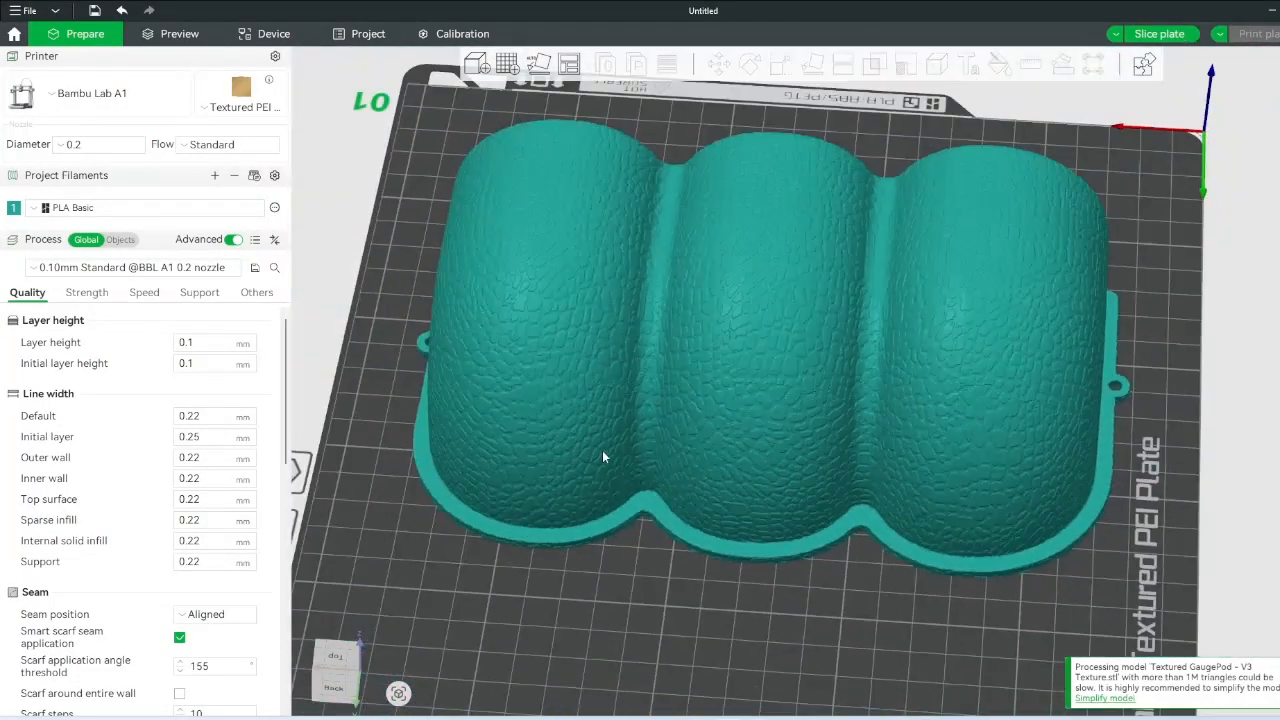
scroll(746, 570, up, 6)
scroll(746, 570, down, 8)
right_drag(746, 570, 888, 453)
drag(452, 468, 943, 452)
scroll(943, 457, down, 2)
- Pan and orbit over the openings for close-ups of the texture, then bring up the Downloads folder
right_drag(943, 457, 494, 324)
scroll(838, 338, up, 8)
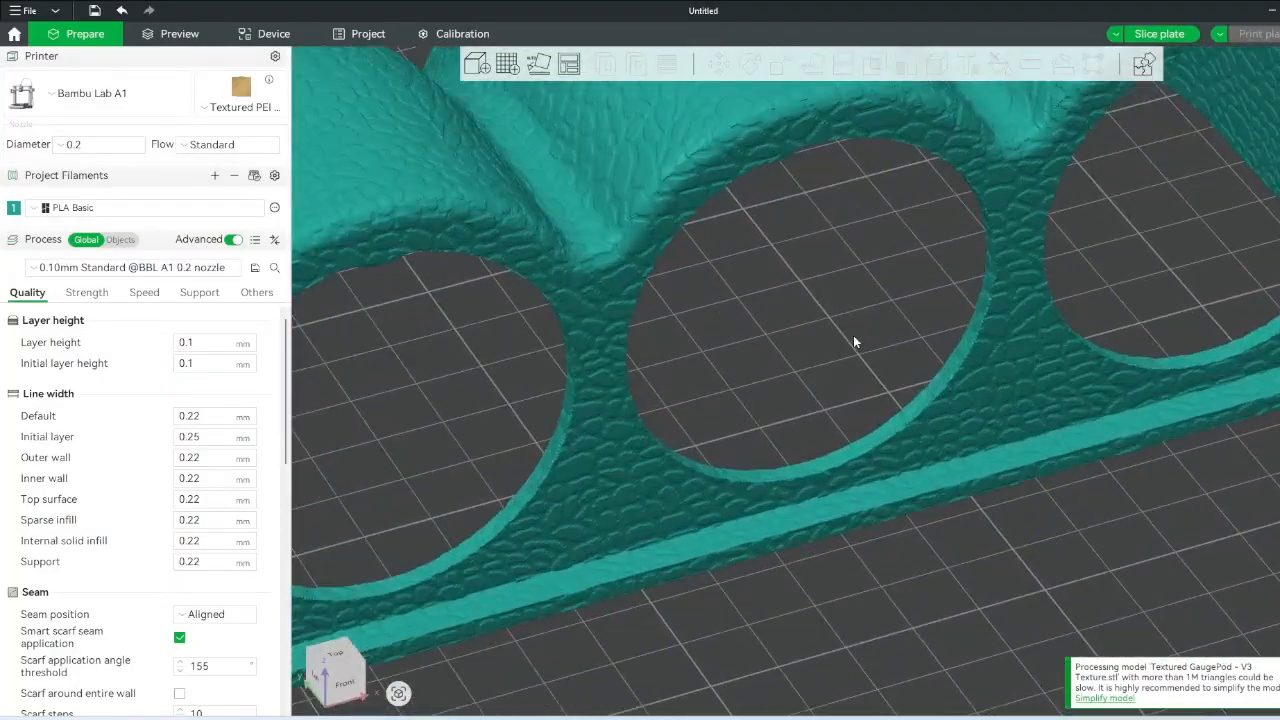
right_drag(800, 180, 835, 390)
drag(802, 399, 921, 431)
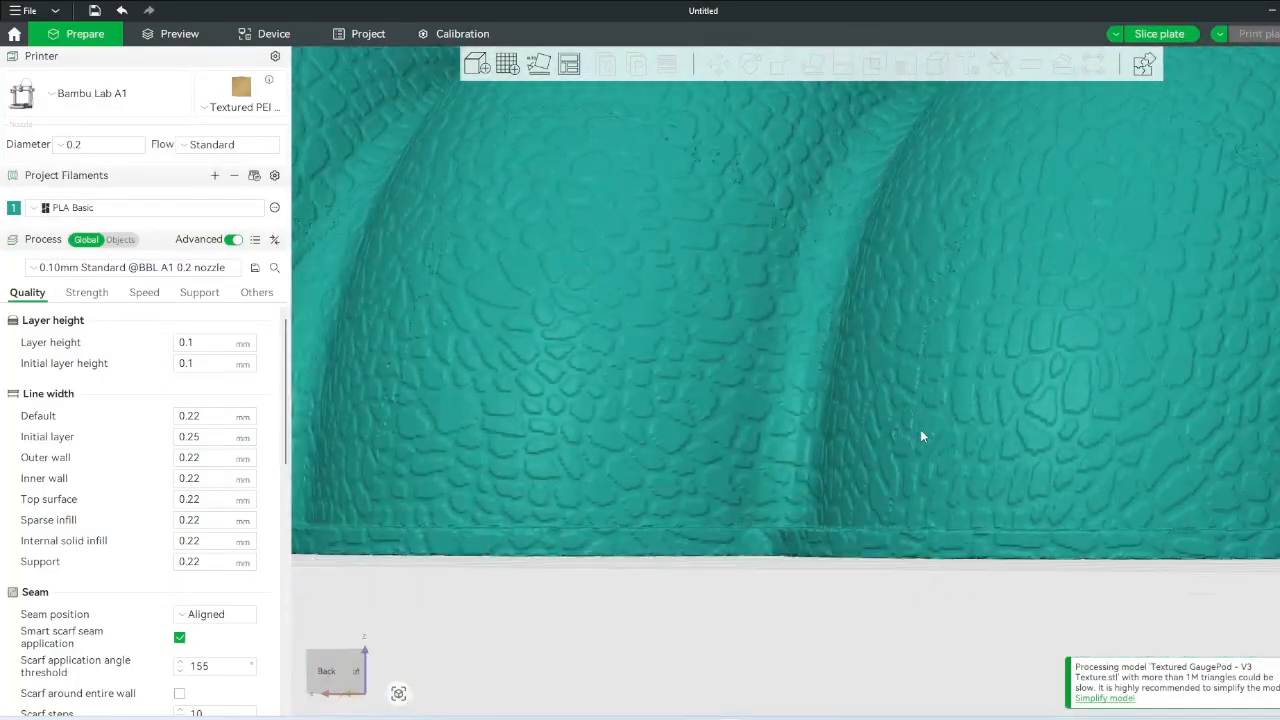
scroll(921, 431, down, 3)
click(784, 444)
mouse_move(784, 555)
mouse_down()
mouse_move(753, 588)
mouse_move(777, 571)
mouse_up()
click(777, 572)
scroll(583, 480, up, 7)
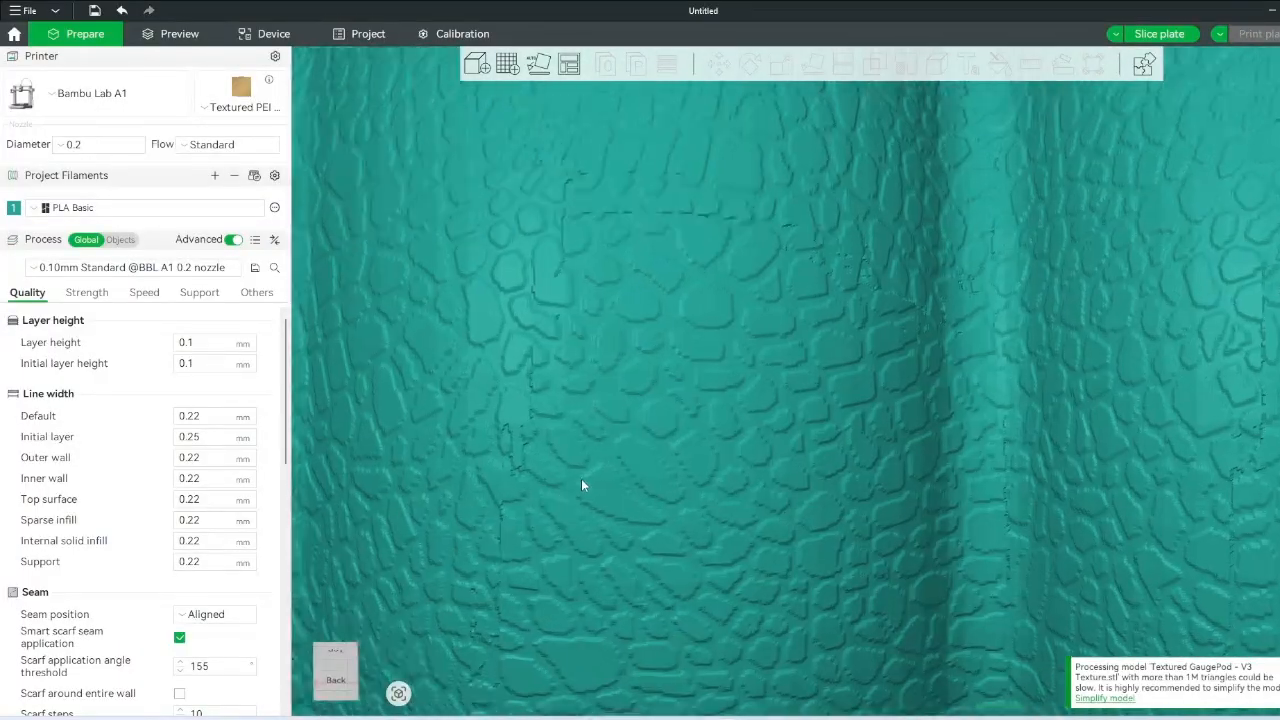
drag(454, 462, 490, 297)
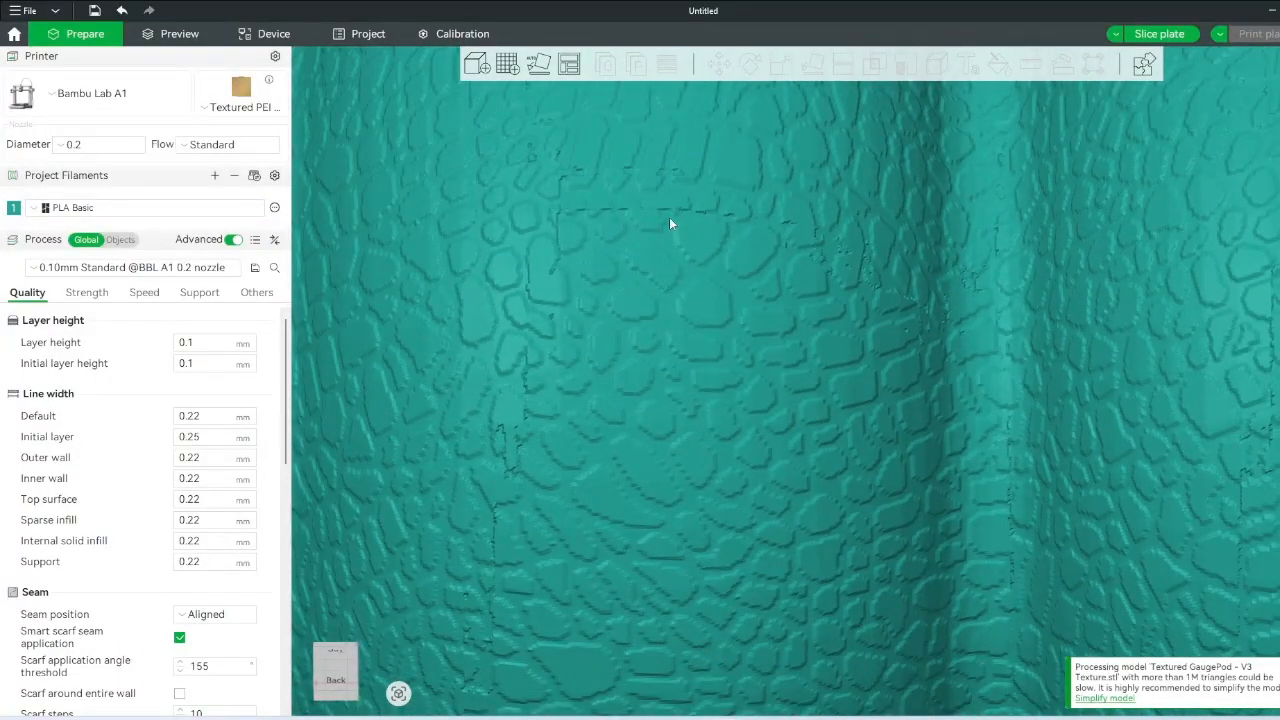
scroll(786, 281, down, 8)
drag(906, 612, 800, 660)
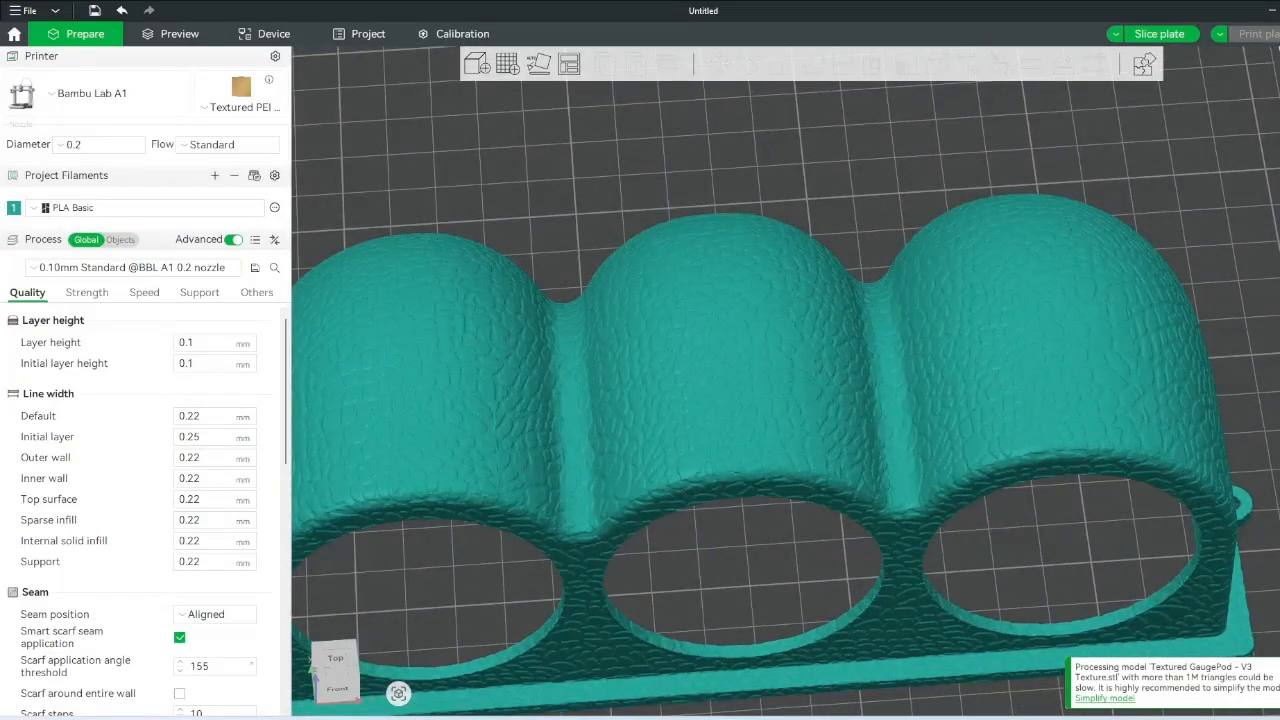
key(alt+Tab)
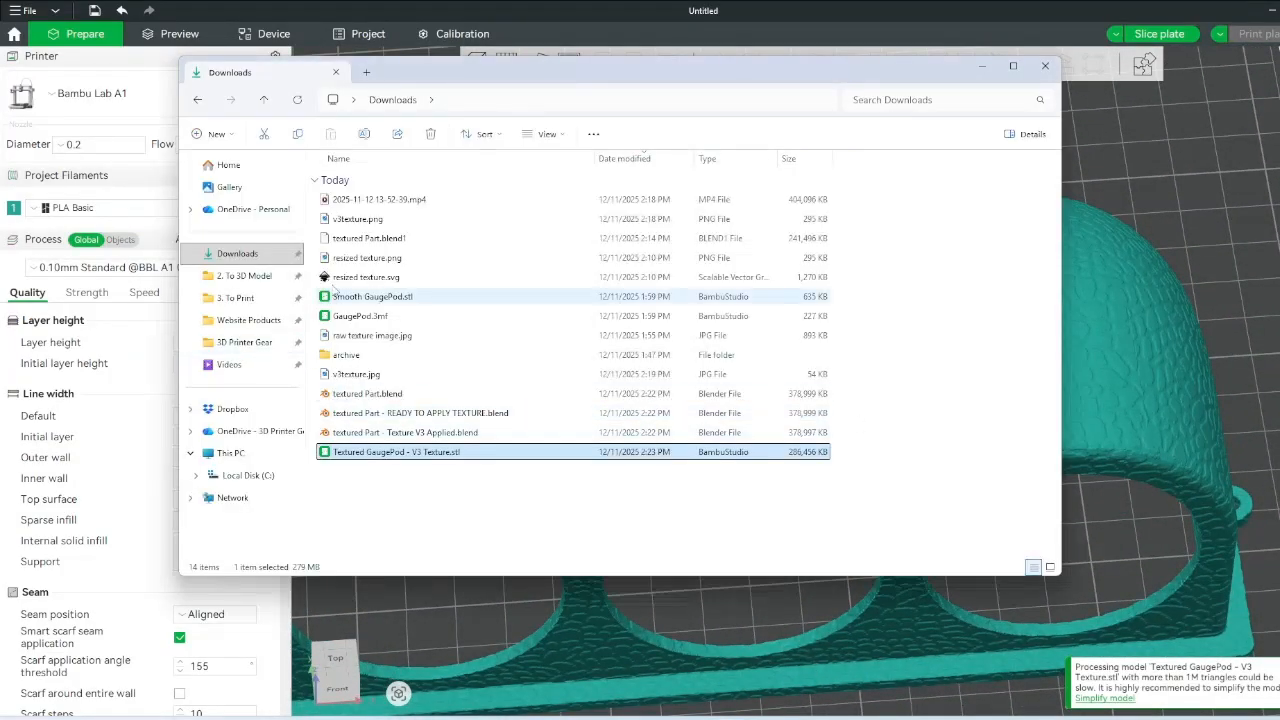
- Open v3texture.png in Photos, enlarge the cell pattern, then close the viewer
double_click(370, 219)
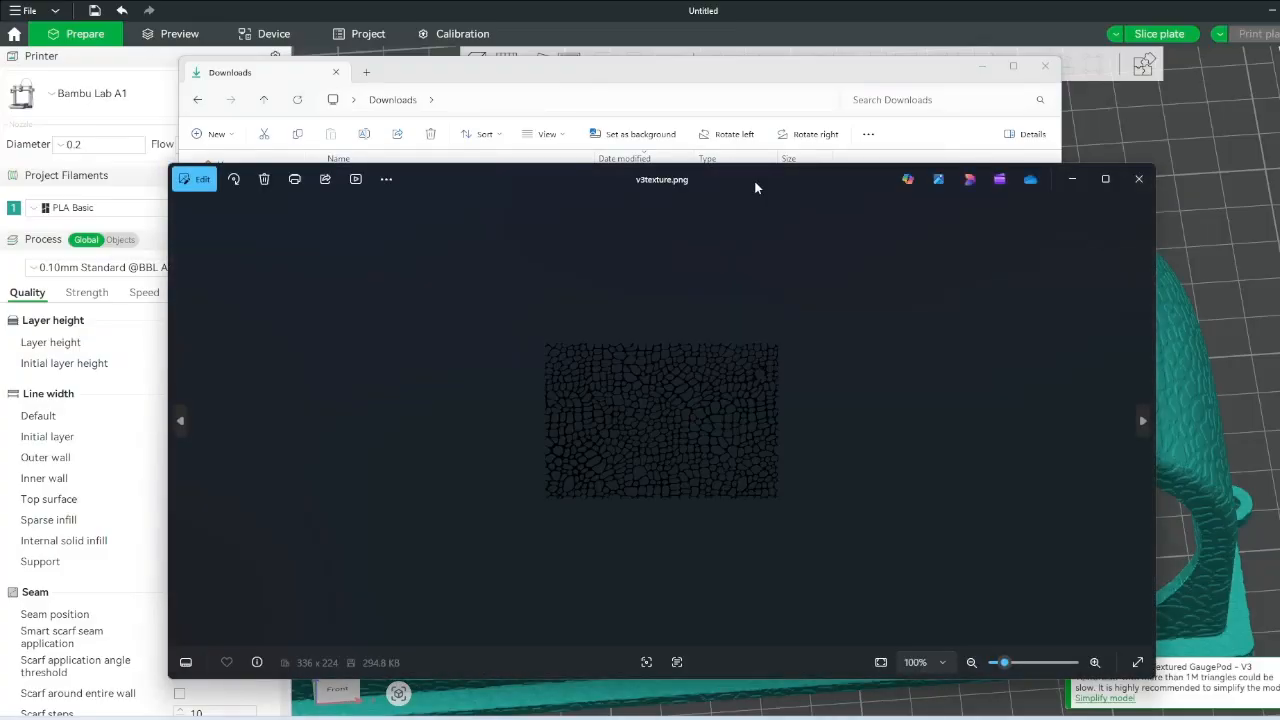
scroll(604, 338, up, 3)
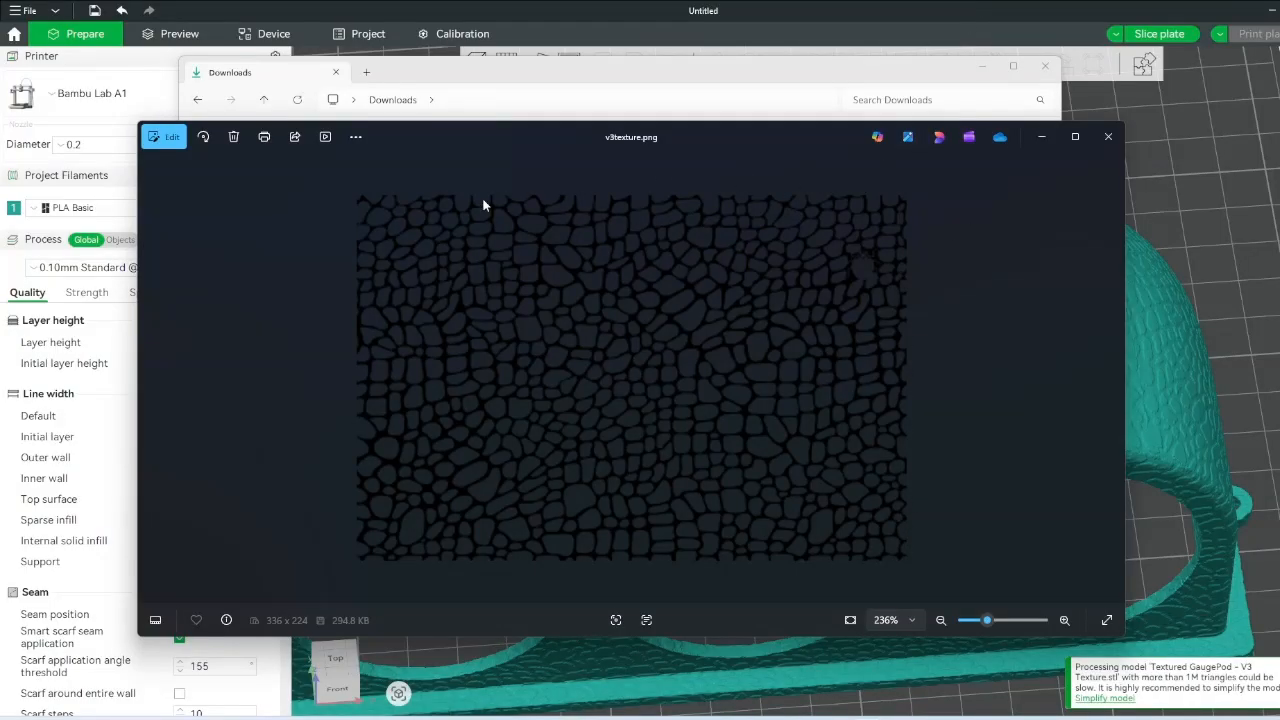
click(892, 6)
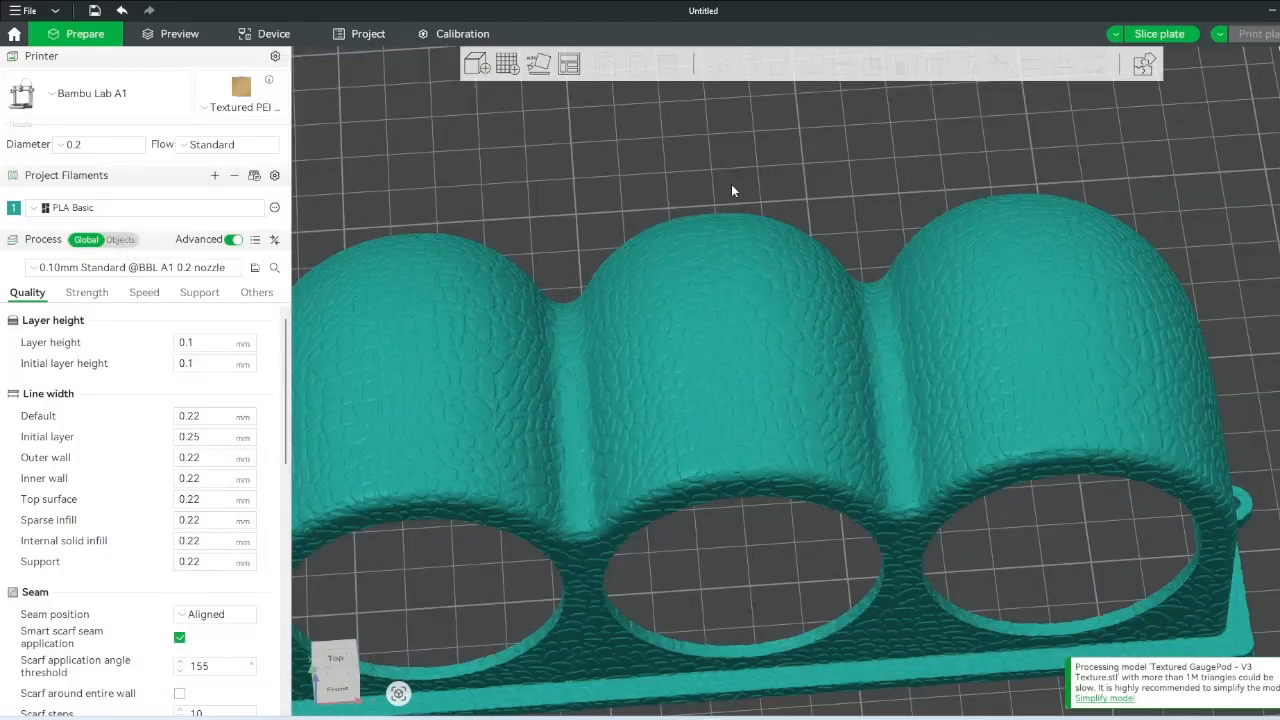
- Inspect the cracked-cell textured pod from oblique and front angles, then open the process preset list
drag(731, 191, 1063, 166)
scroll(840, 343, up, 5)
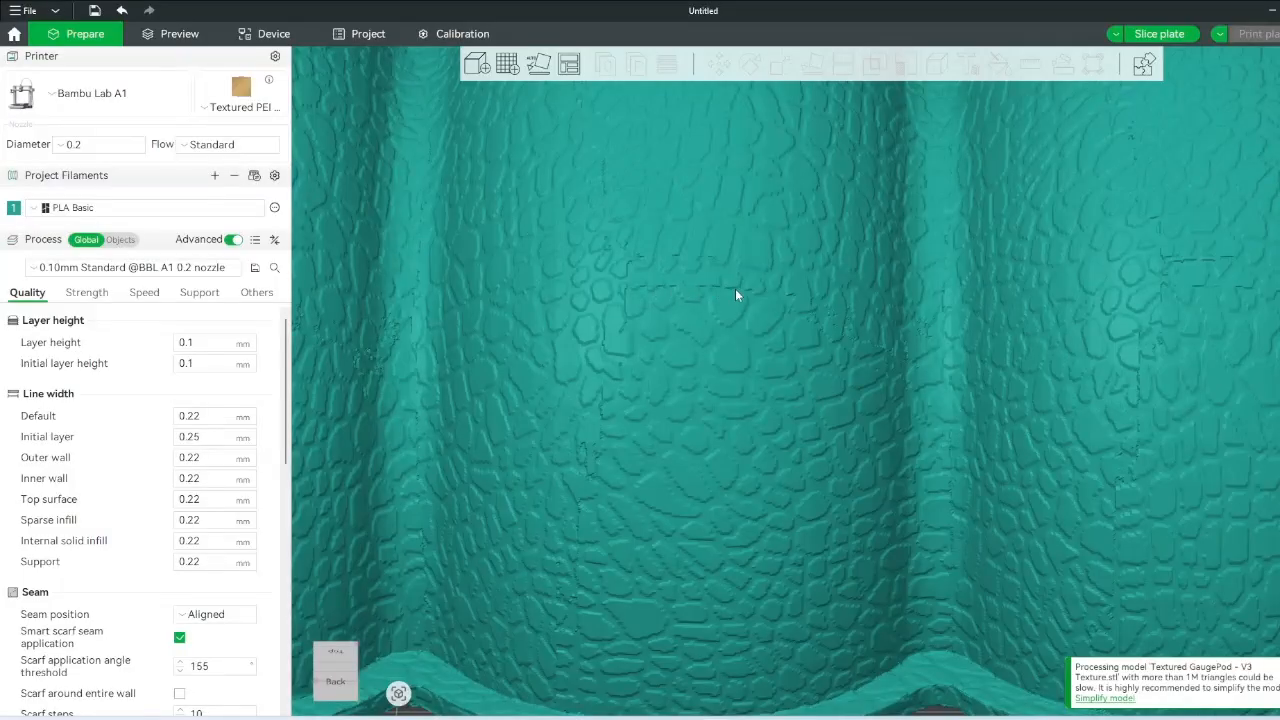
scroll(737, 289, down, 8)
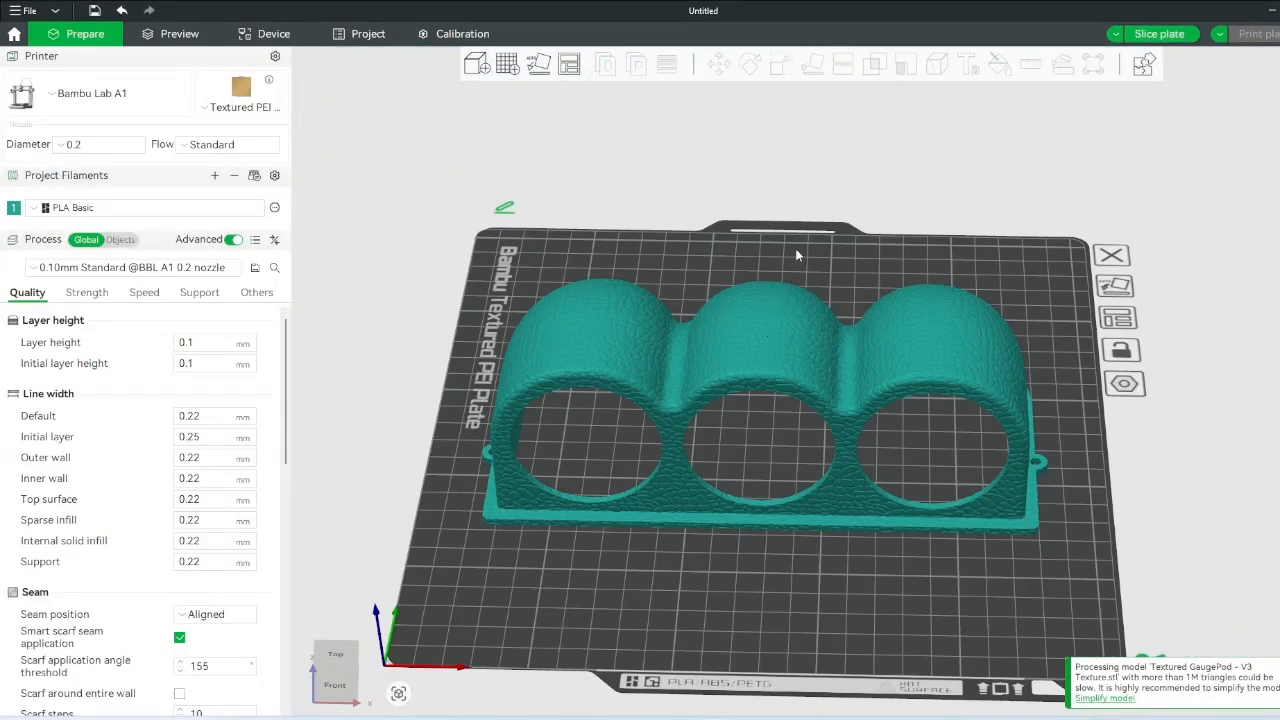
drag(797, 253, 750, 300)
scroll(794, 242, up, 2)
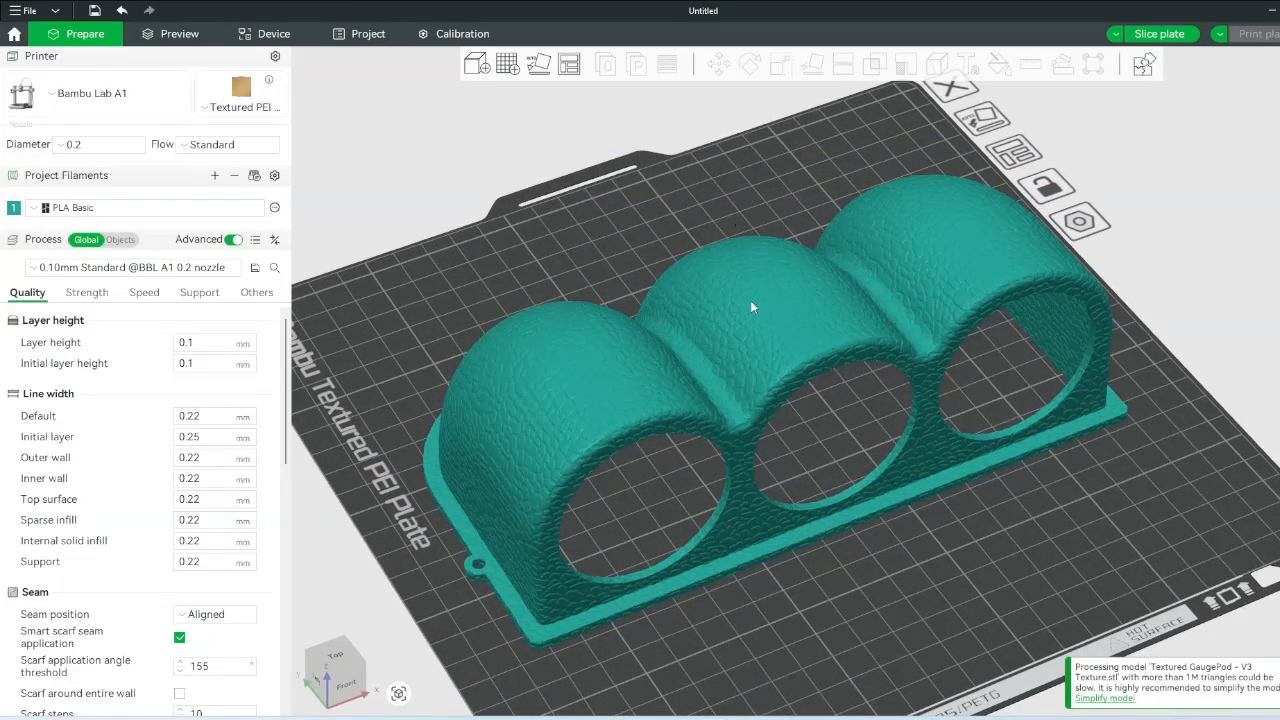
scroll(750, 300, up, 3)
scroll(801, 434, up, 2)
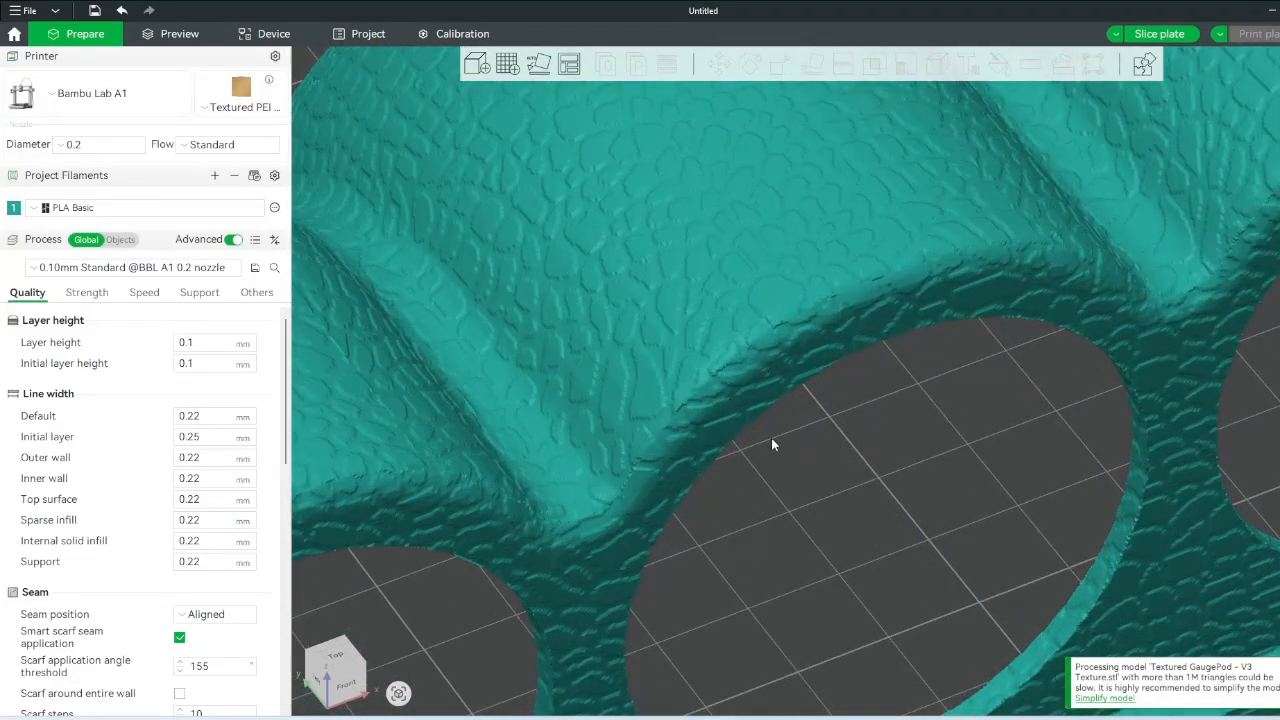
scroll(764, 436, down, 3)
click(147, 267)
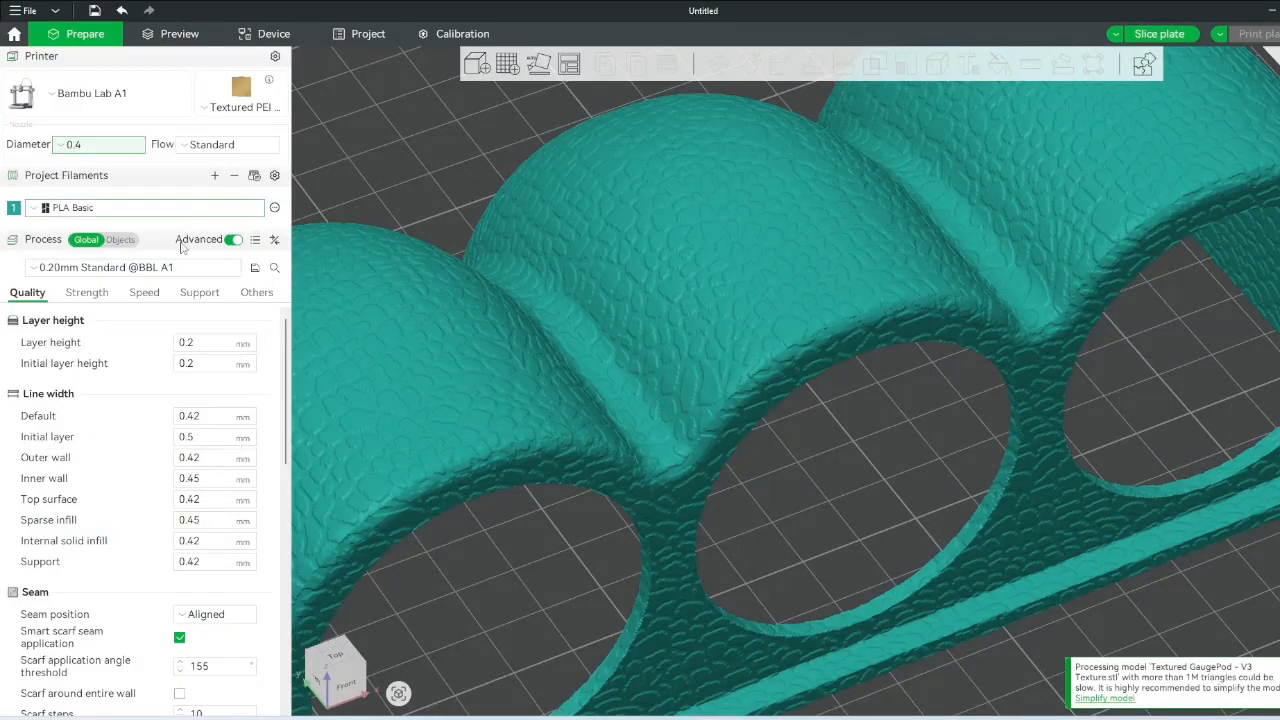
click(138, 270)
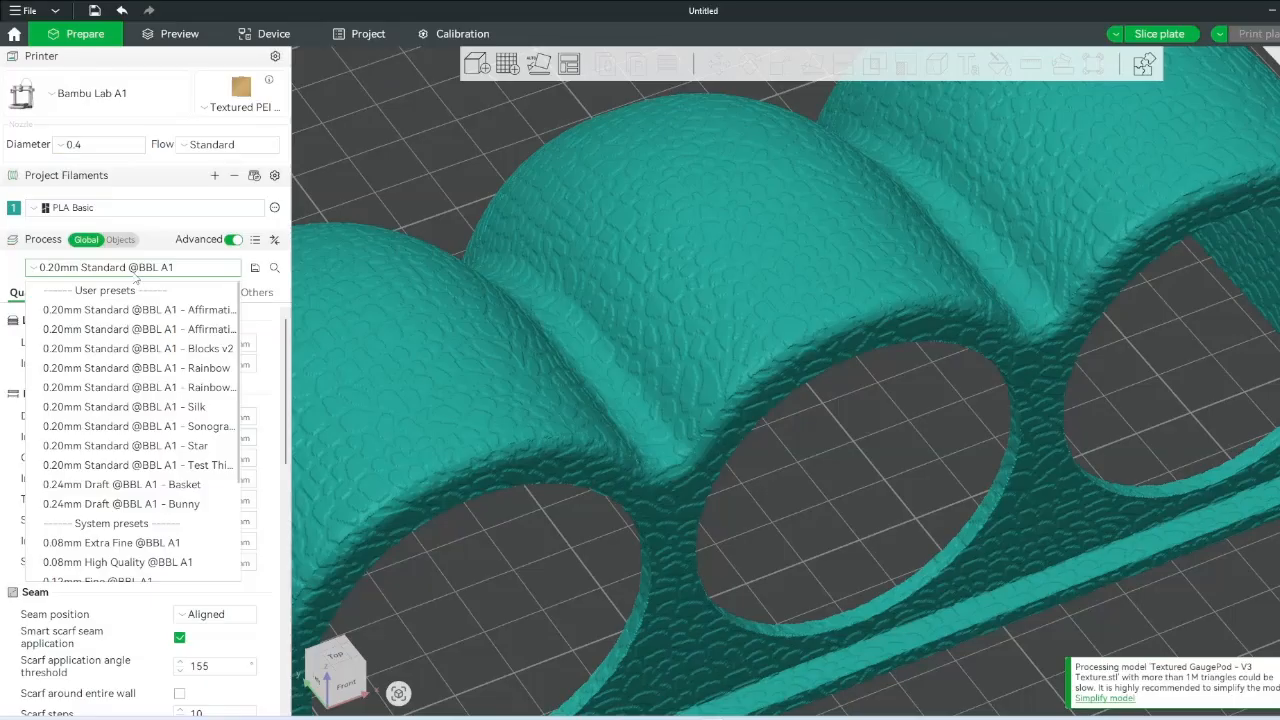
scroll(168, 398, down, 3)
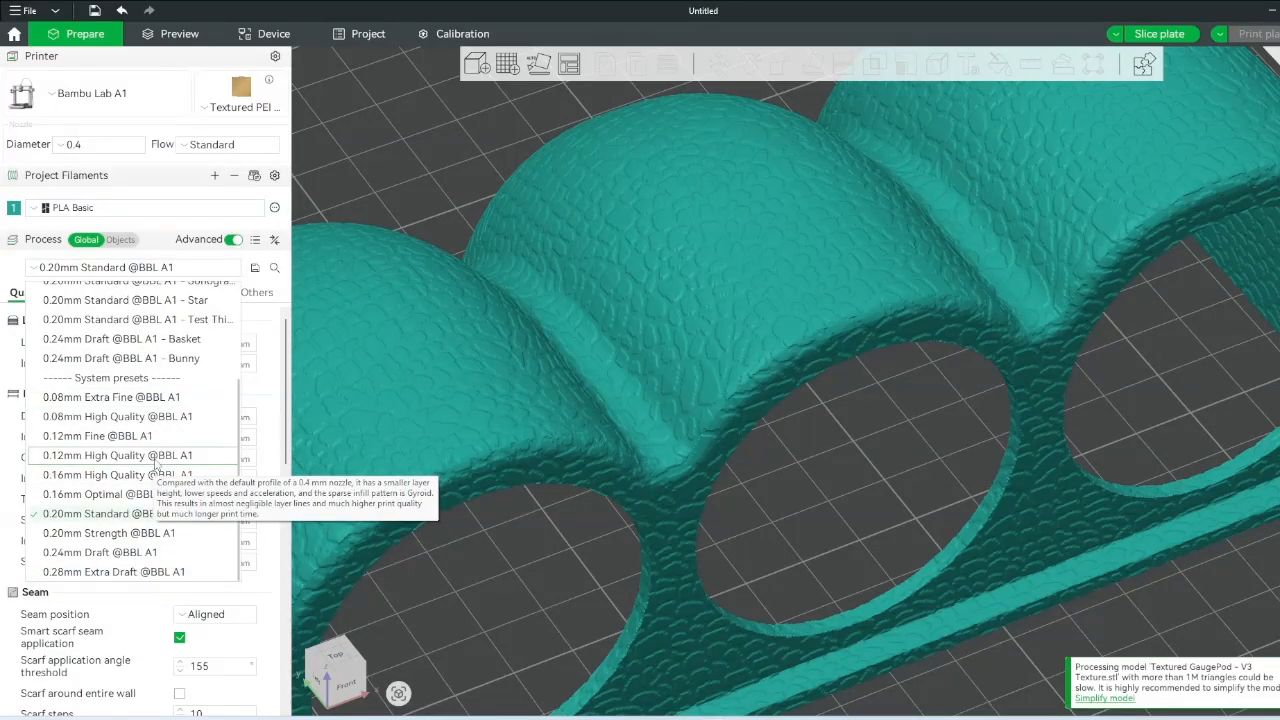
click(147, 484)
drag(700, 480, 824, 436)
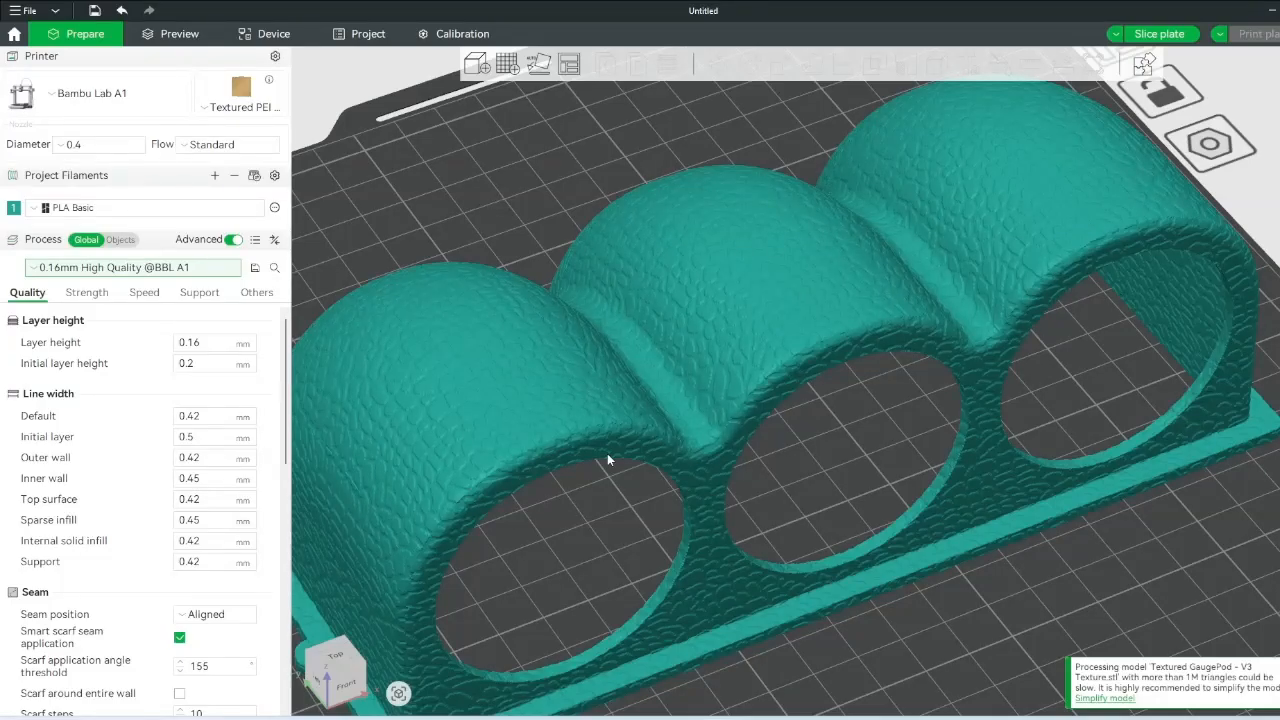
click(1183, 36)
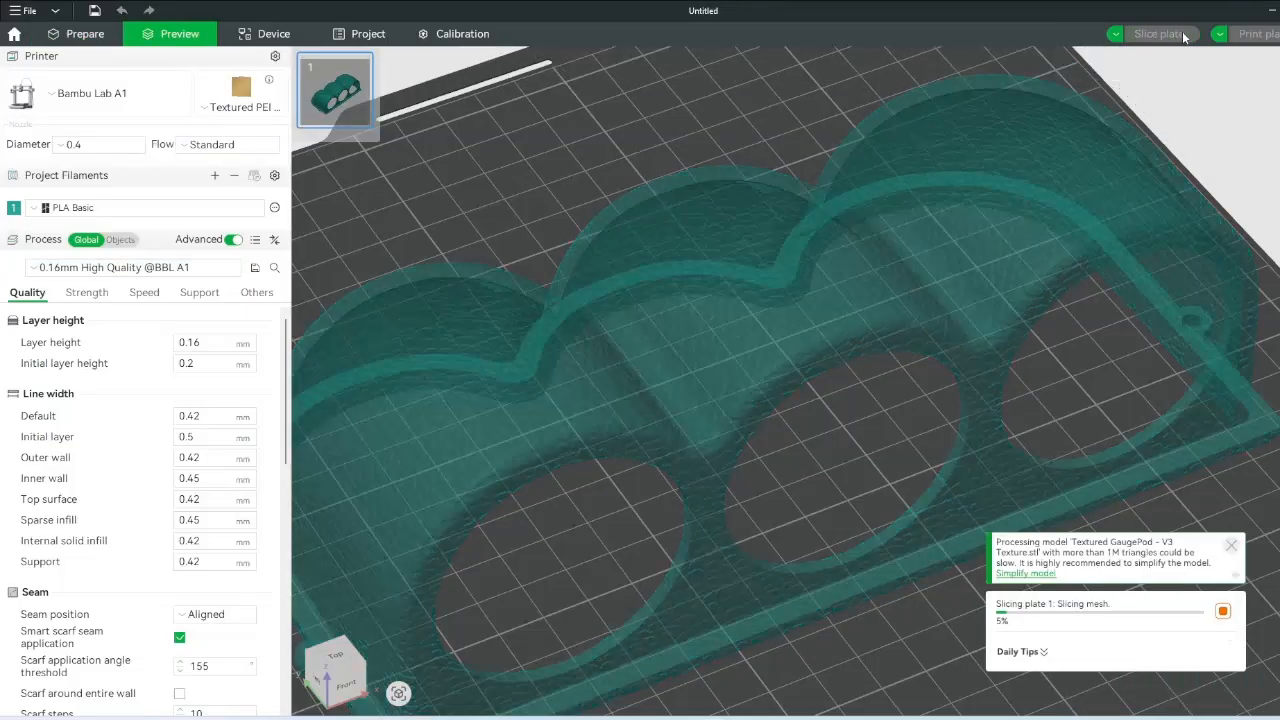
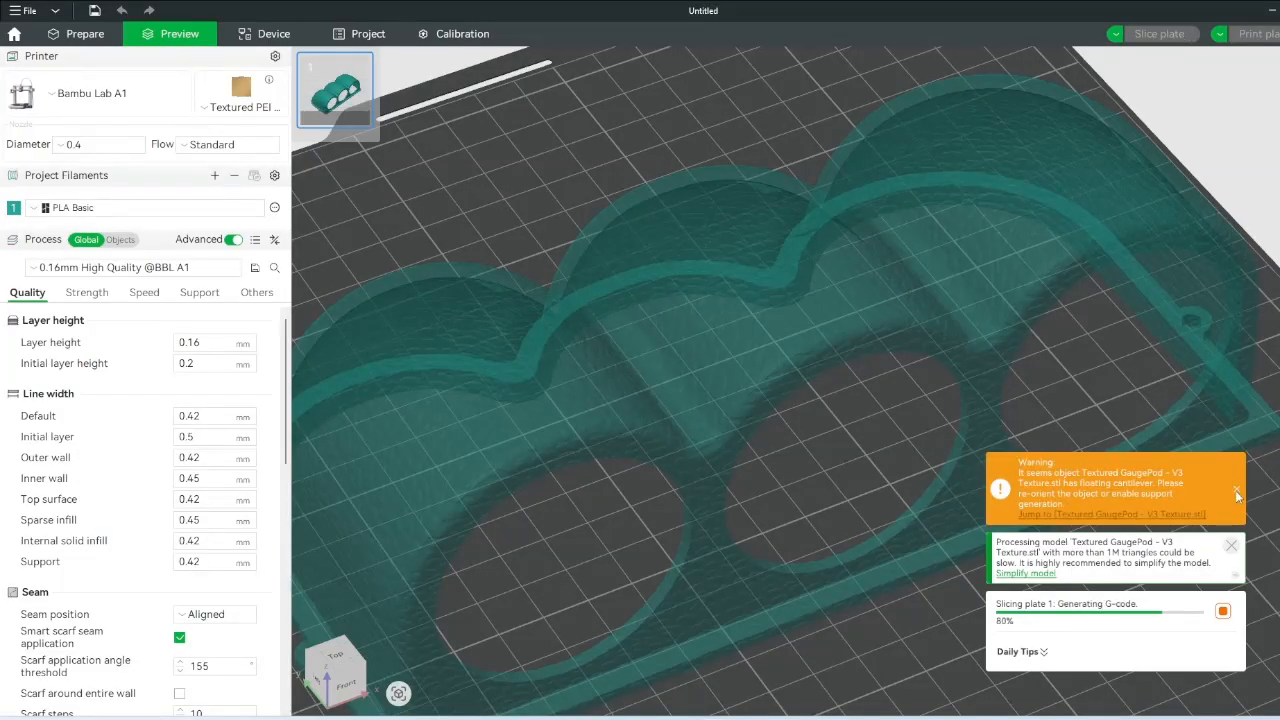
- Dismiss the cantilever and simplify-model warnings and set the preview Color Scheme to Filament
click(1237, 494)
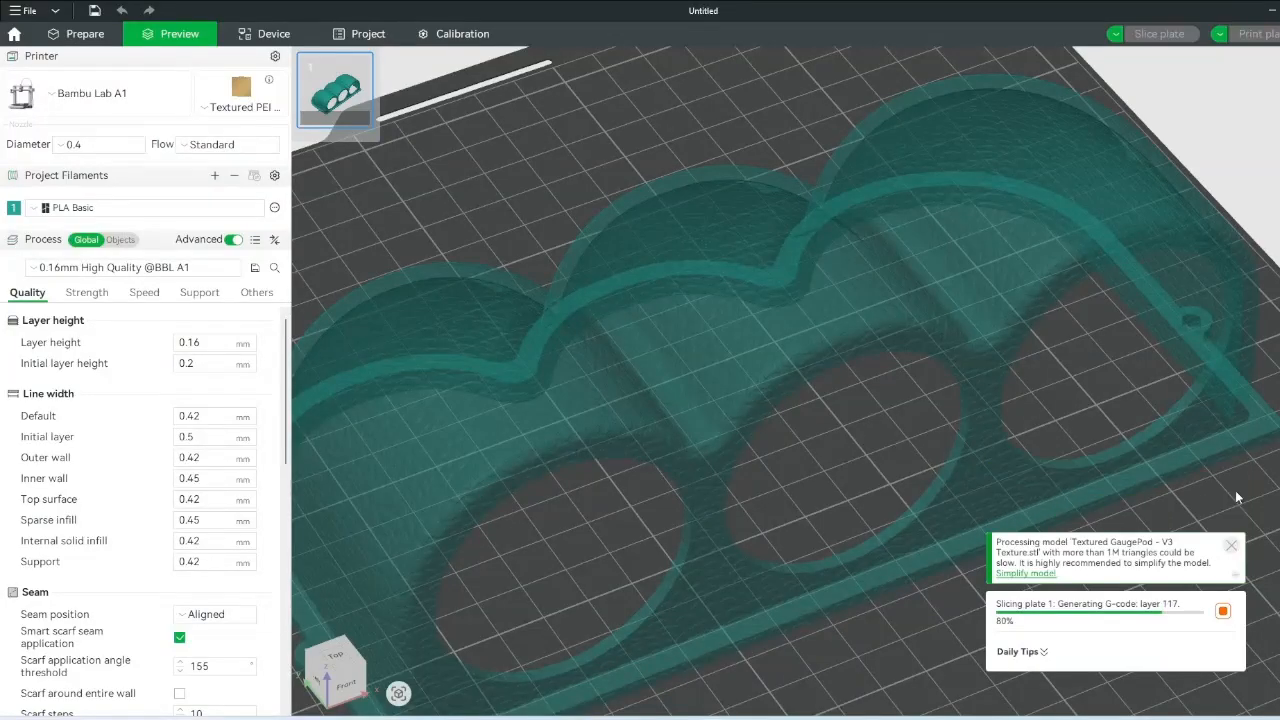
click(1231, 546)
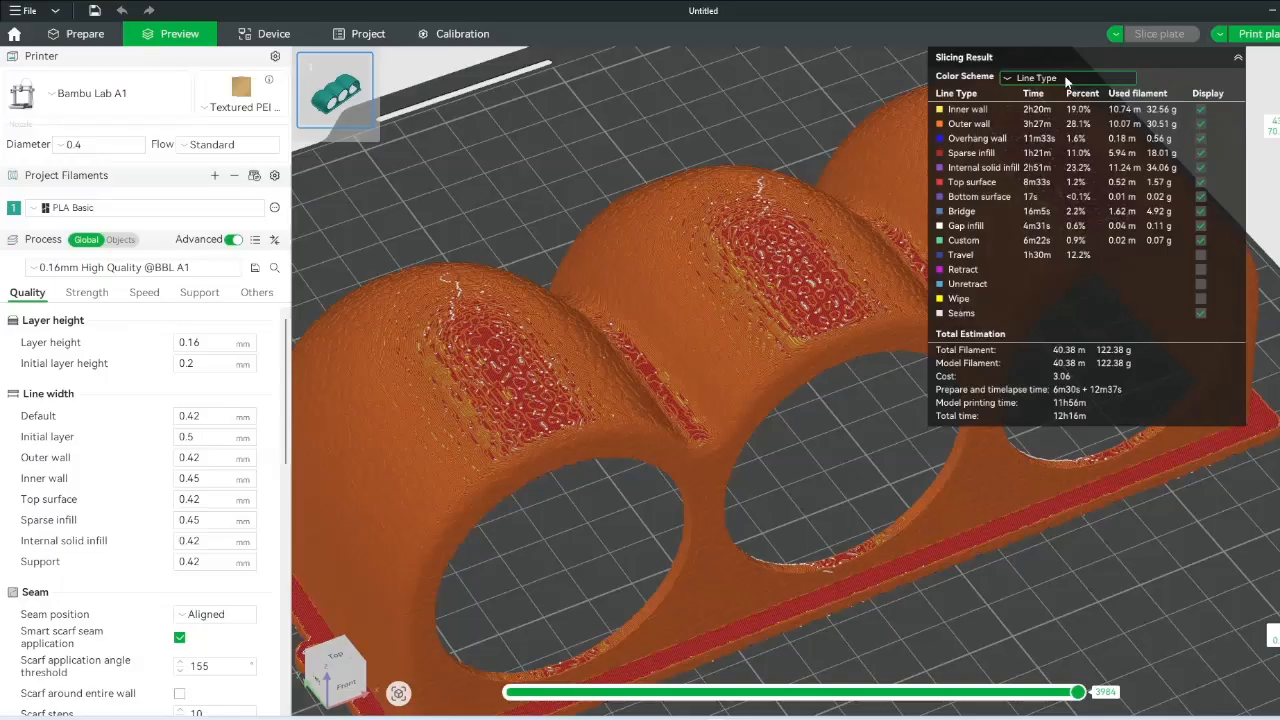
click(1036, 77)
click(1066, 127)
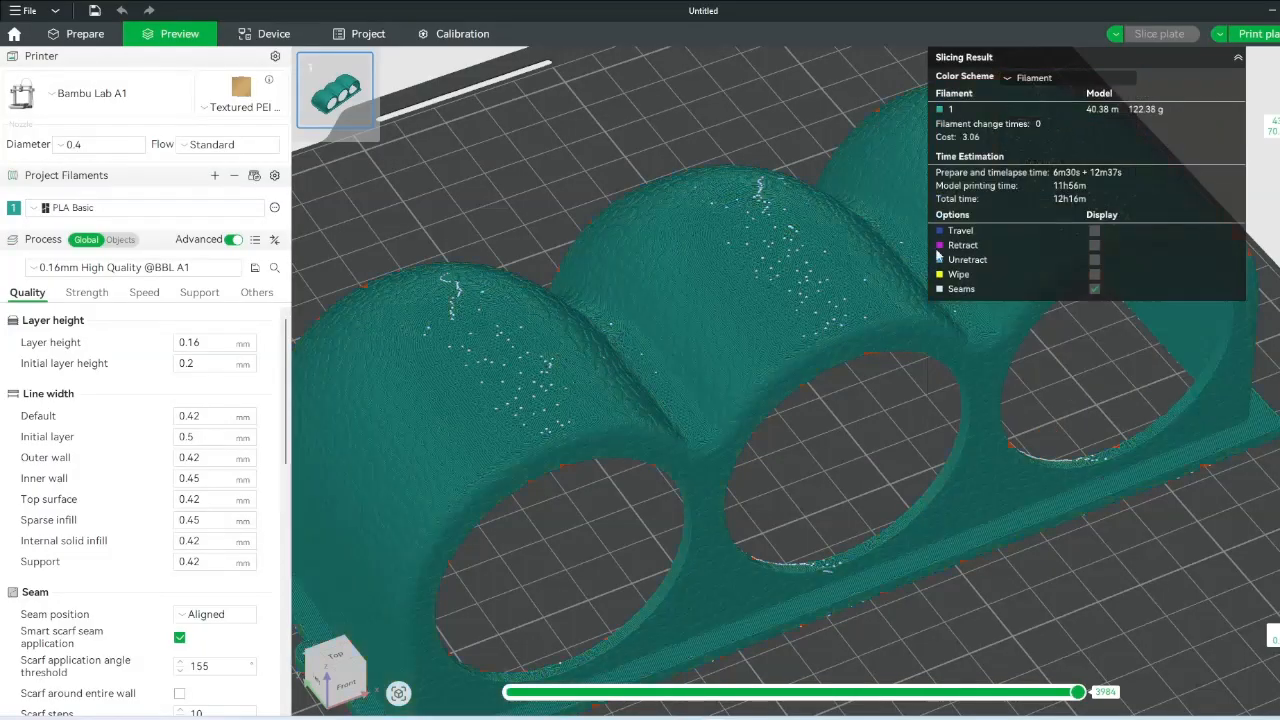
- Hide the seam markers and orbit close to the textured rib and round holes
click(1096, 287)
drag(871, 402, 917, 376)
scroll(873, 410, up, 6)
drag(873, 416, 766, 396)
right_drag(766, 389, 814, 346)
scroll(904, 391, up, 4)
scroll(861, 485, down, 2)
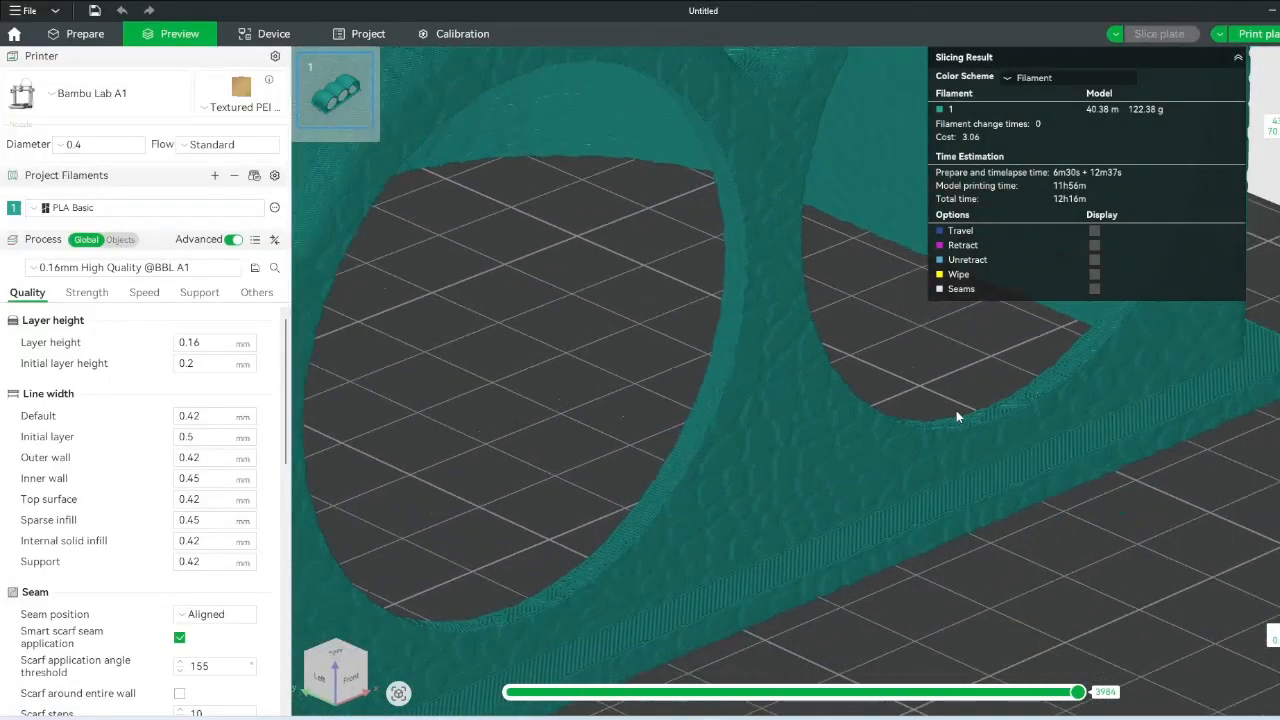
scroll(967, 368, down, 5)
scroll(830, 474, down, 3)
- Frame all three holes and zoom in to inspect the fuzzy-skin outer walls
right_drag(830, 474, 984, 528)
scroll(984, 528, up, 3)
scroll(950, 474, up, 4)
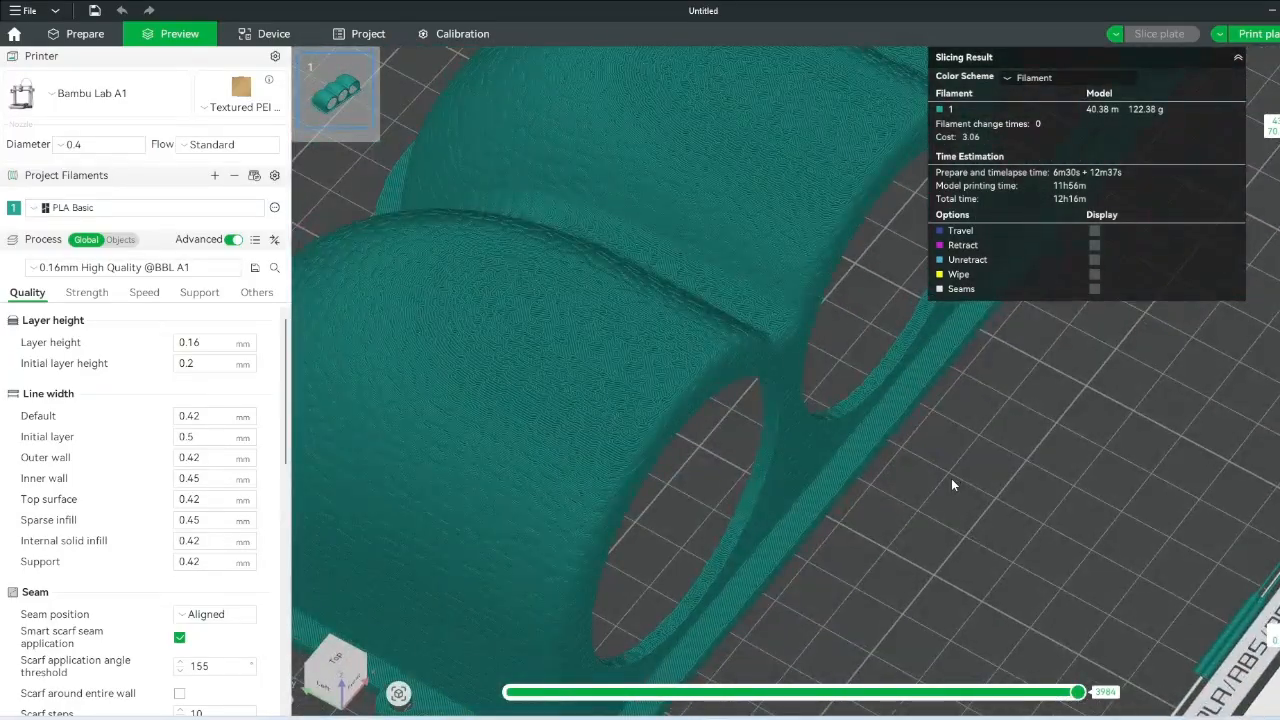
scroll(1021, 531, up, 3)
scroll(748, 421, up, 2)
scroll(663, 337, up, 1)
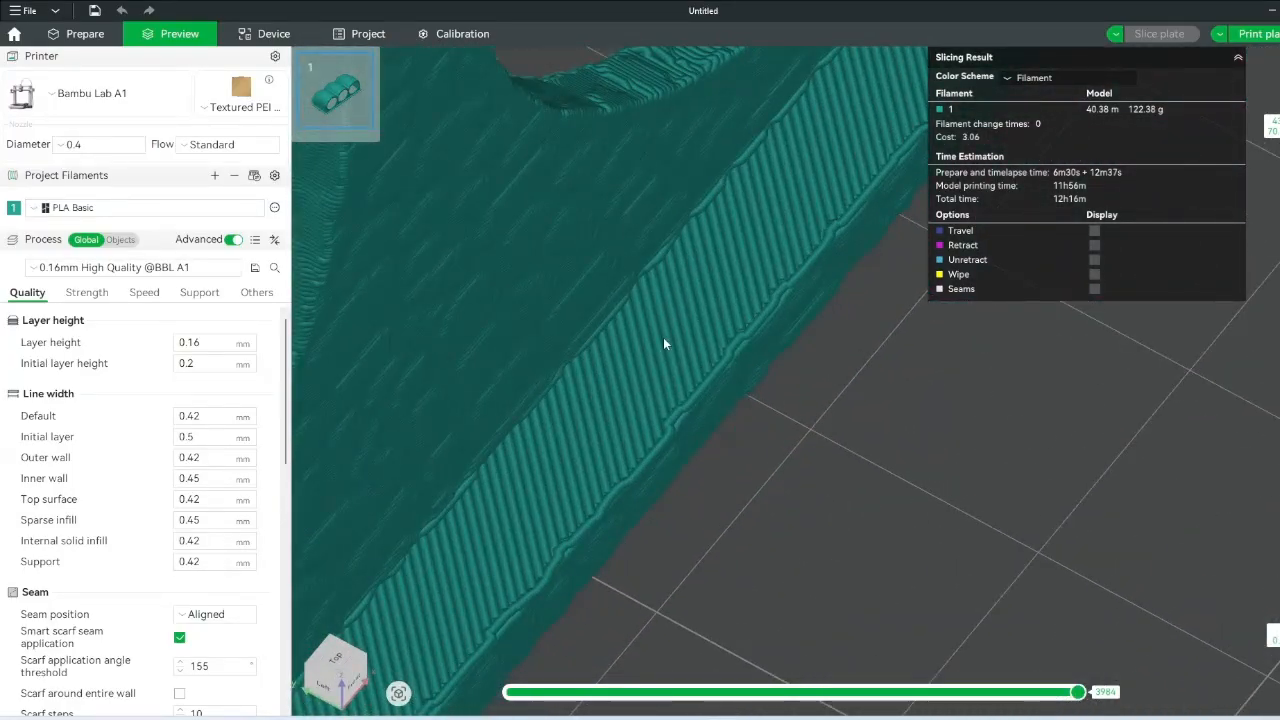
scroll(658, 386, down, 3)
scroll(673, 385, up, 3)
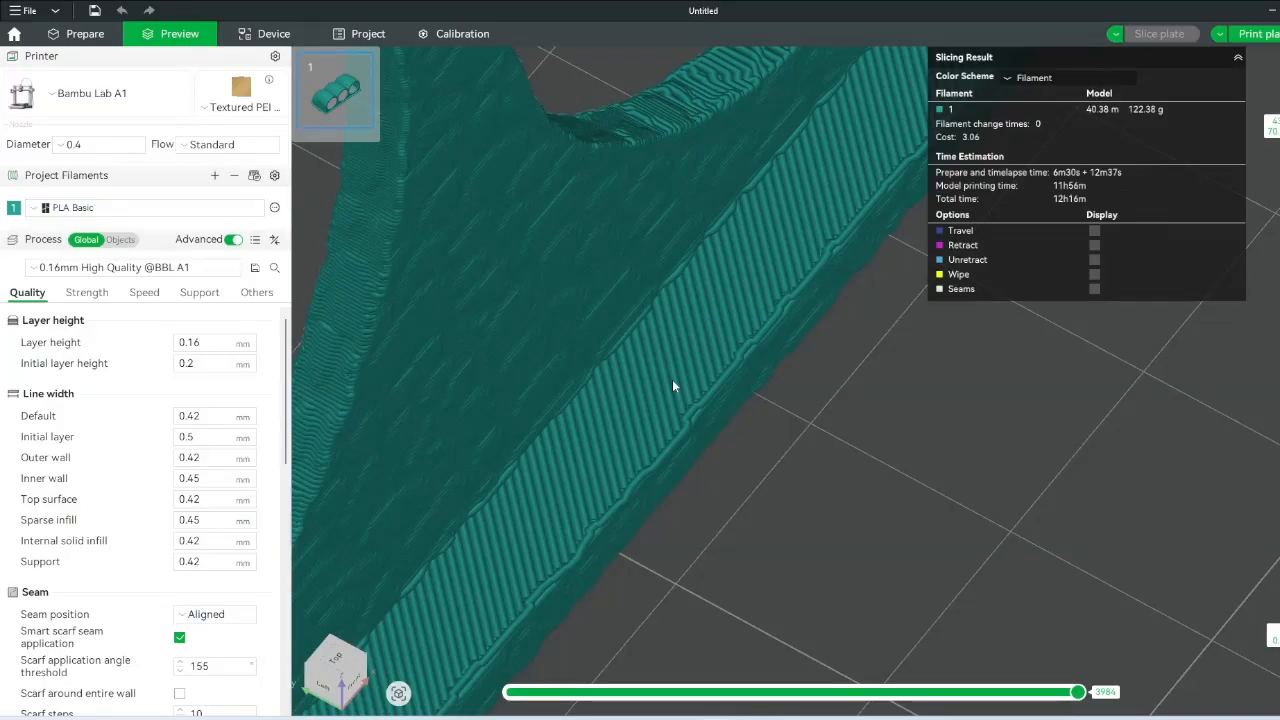
scroll(673, 385, down, 10)
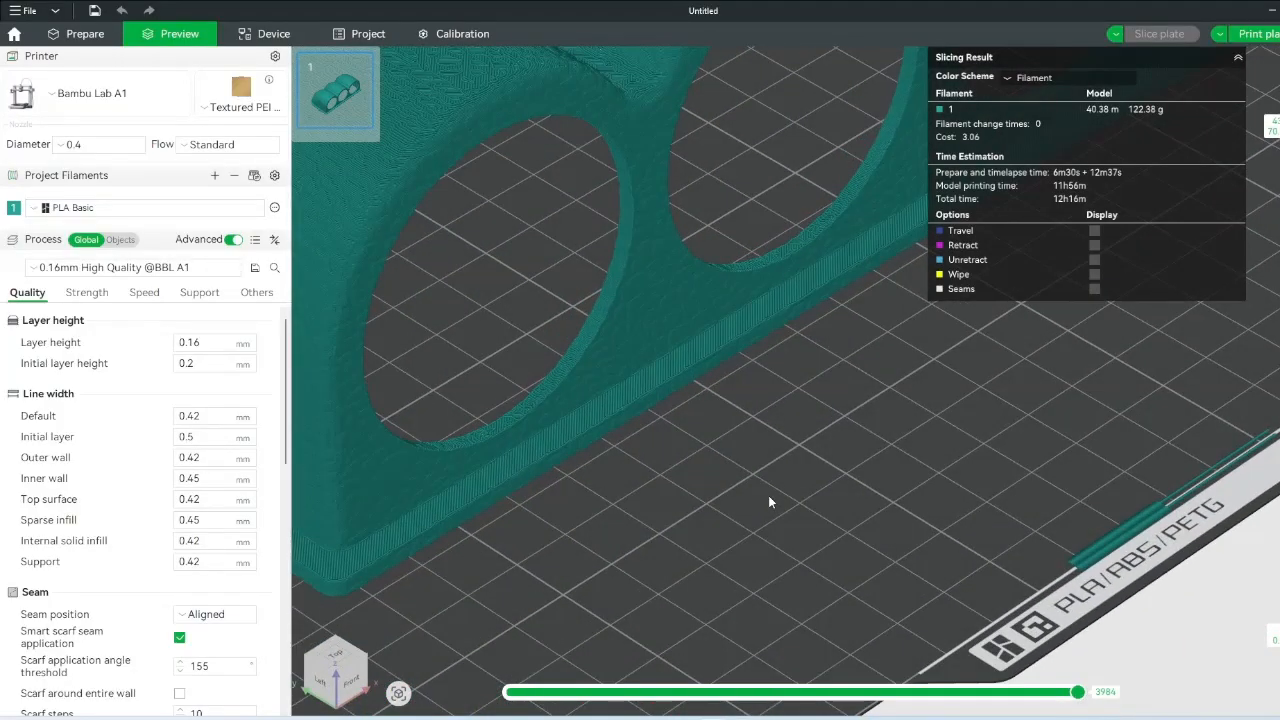
- Switch to the with texture - refinedmodel project and orbit toward the part's textured corner
click(705, 672)
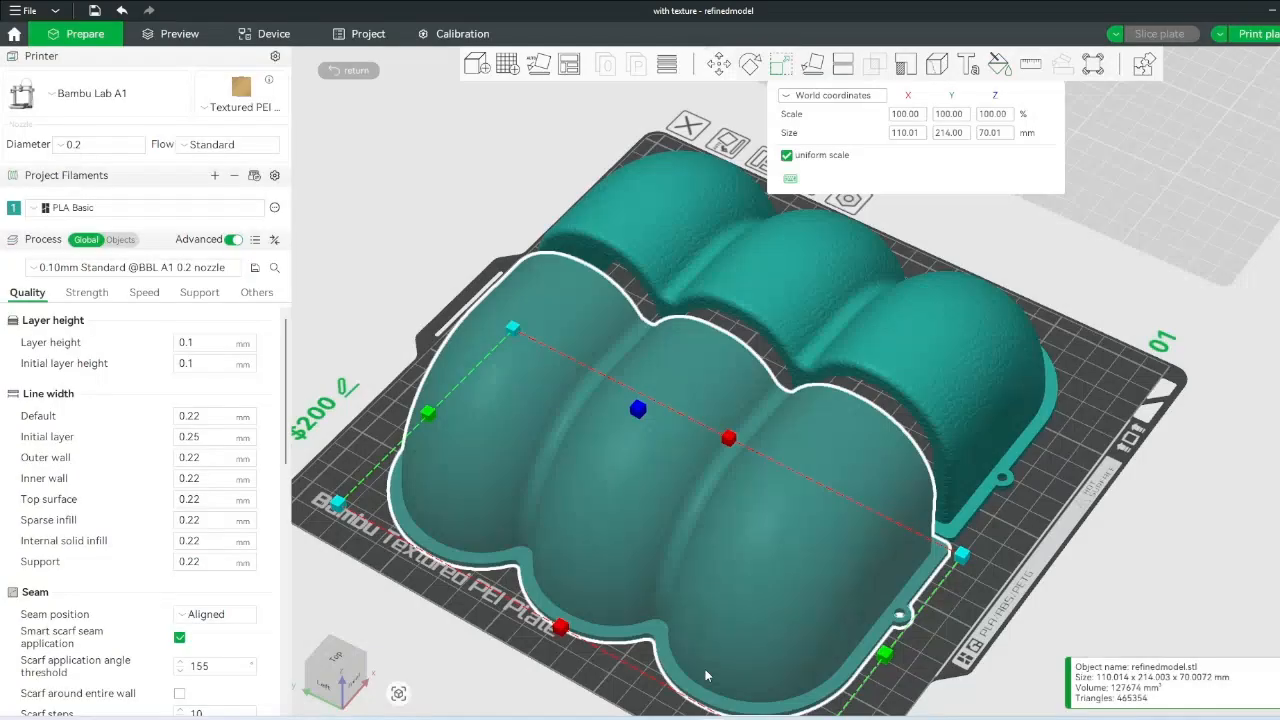
drag(1023, 518, 981, 527)
scroll(869, 634, up, 5)
right_drag(834, 581, 820, 345)
scroll(818, 375, up, 6)
right_drag(787, 704, 789, 518)
scroll(786, 505, up, 5)
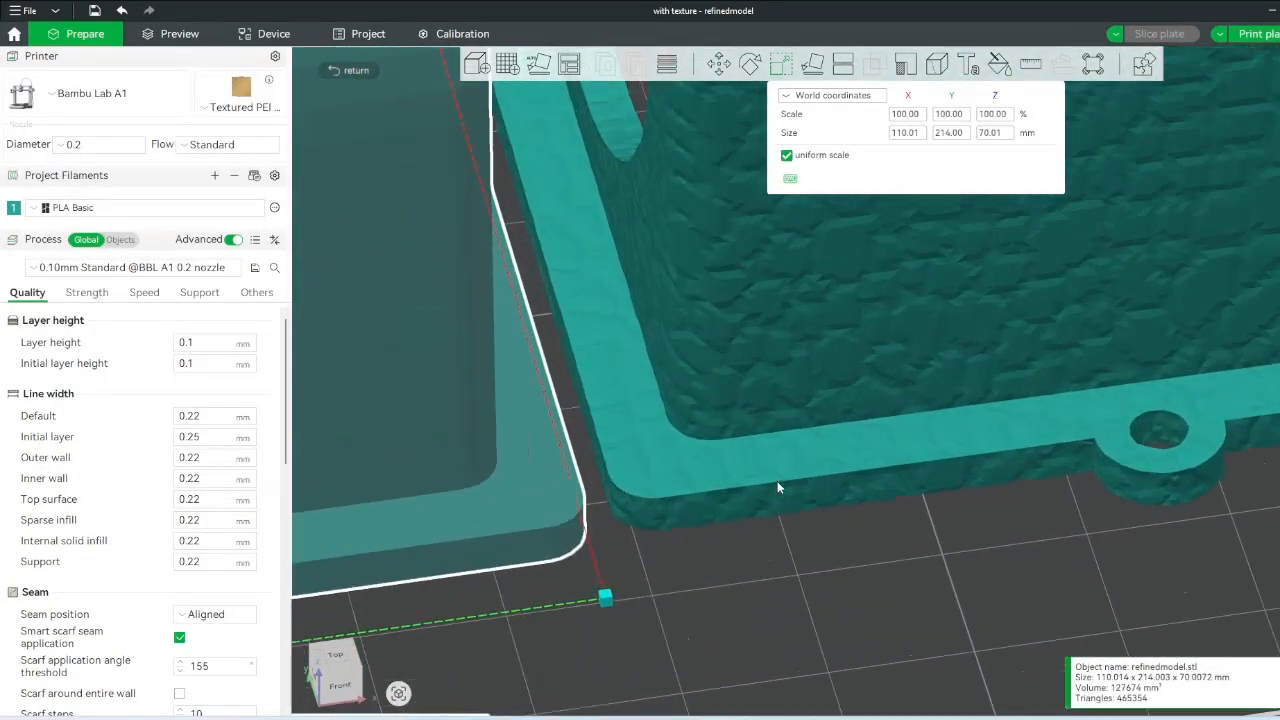
- Select the textured part and inspect its sliced 0.1 mm layers from a low side view
click(771, 462)
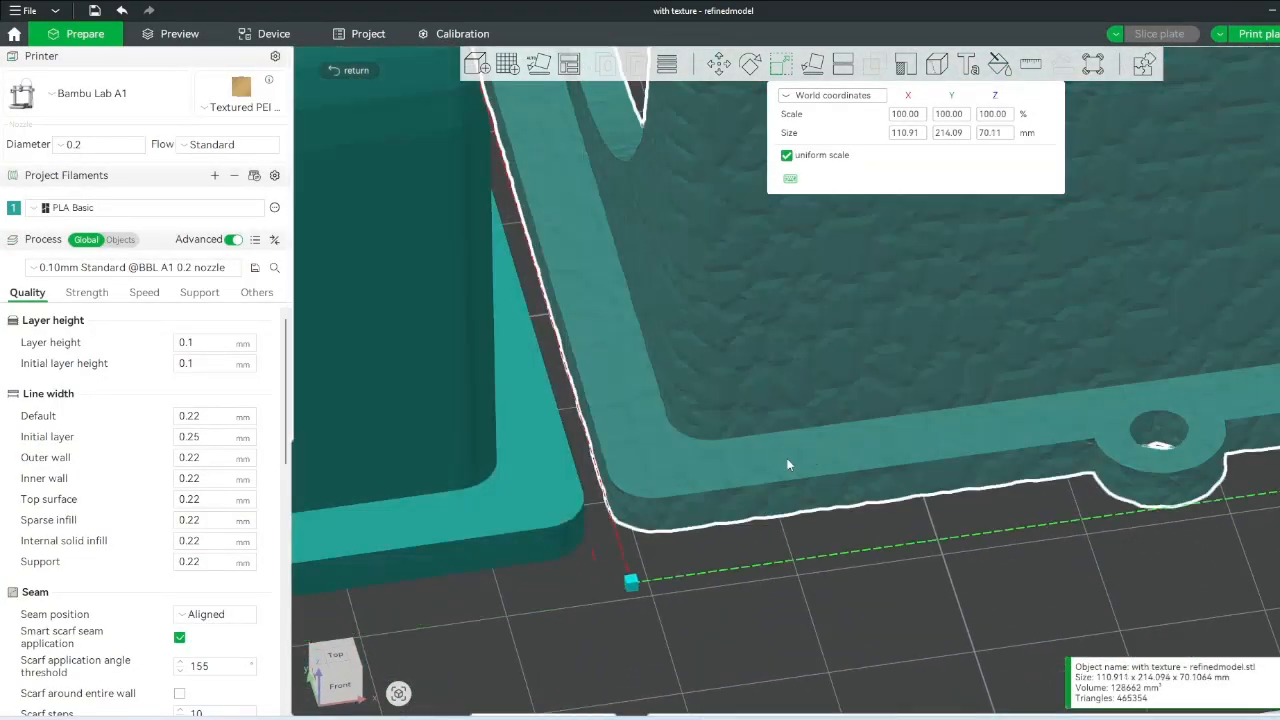
click(178, 36)
scroll(600, 500, up, 3)
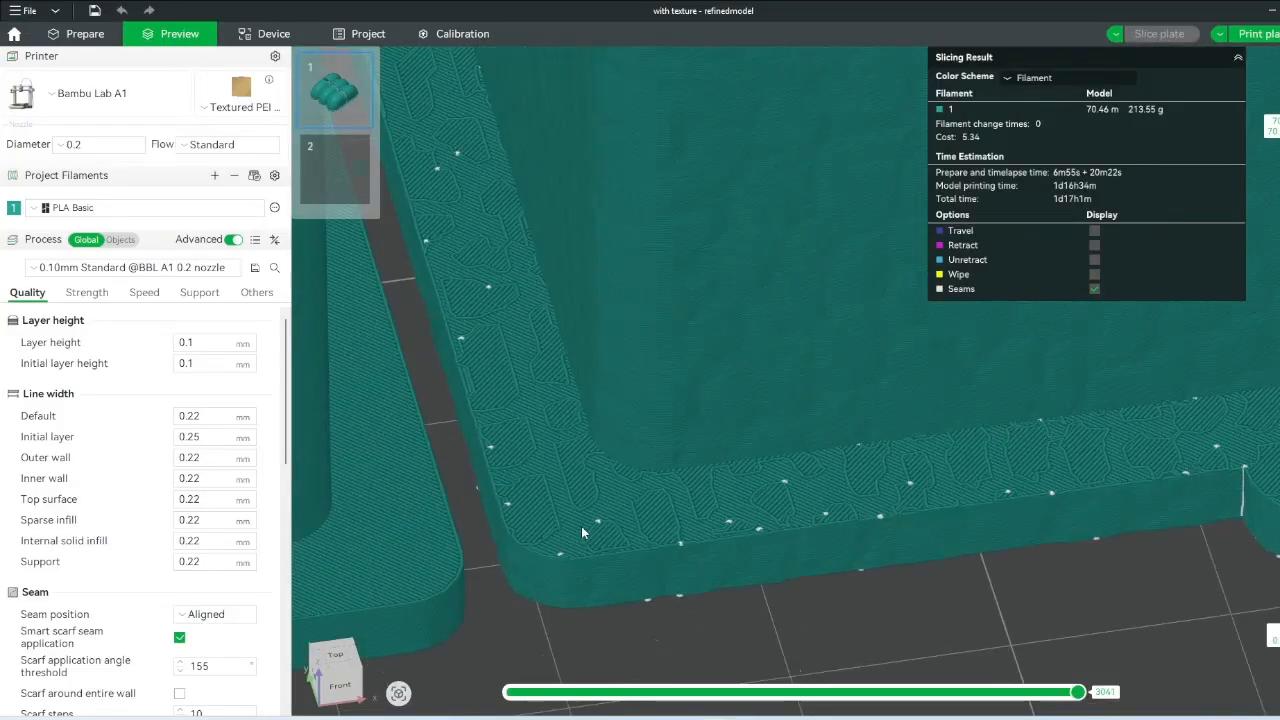
scroll(545, 440, down, 6)
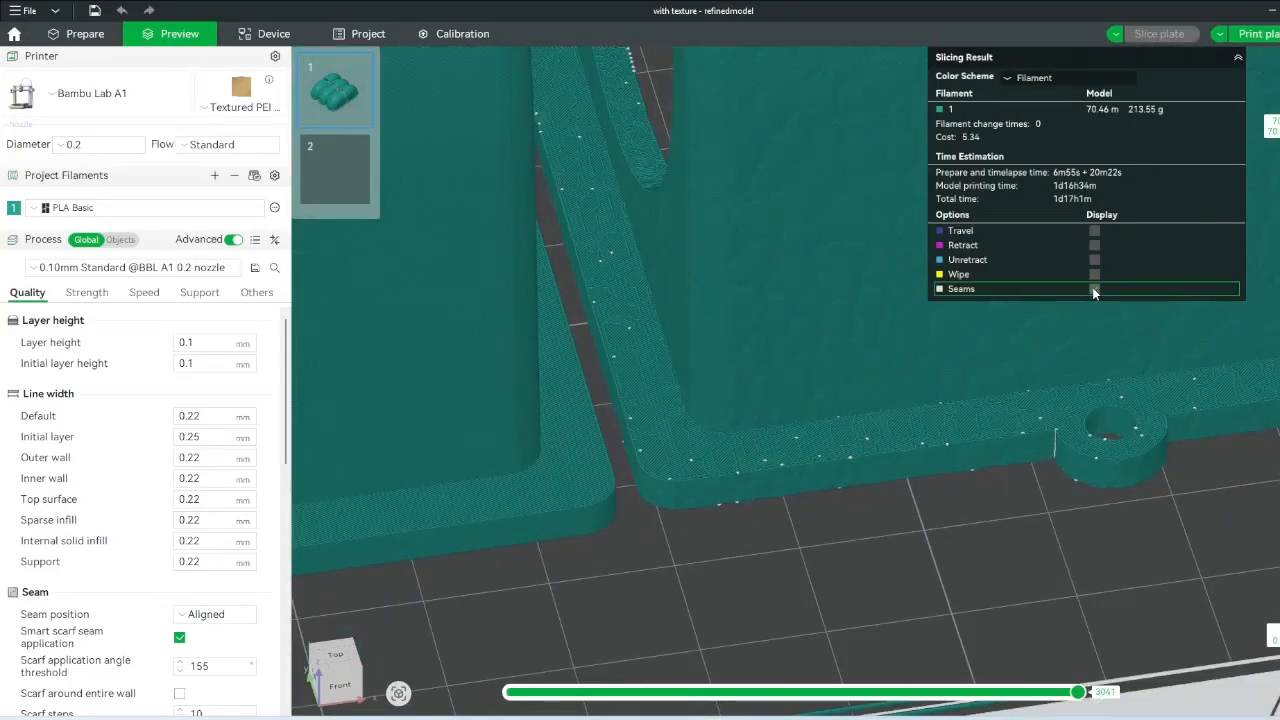
scroll(872, 445, up, 5)
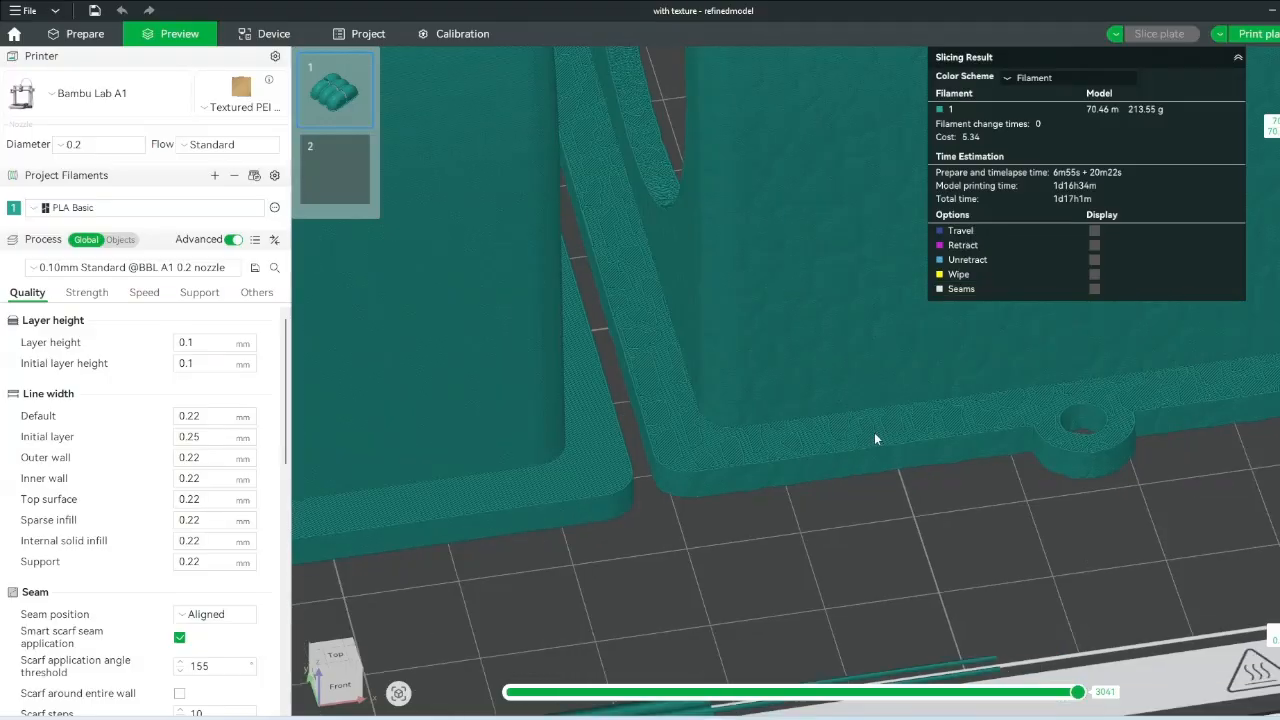
drag(787, 447, 686, 423)
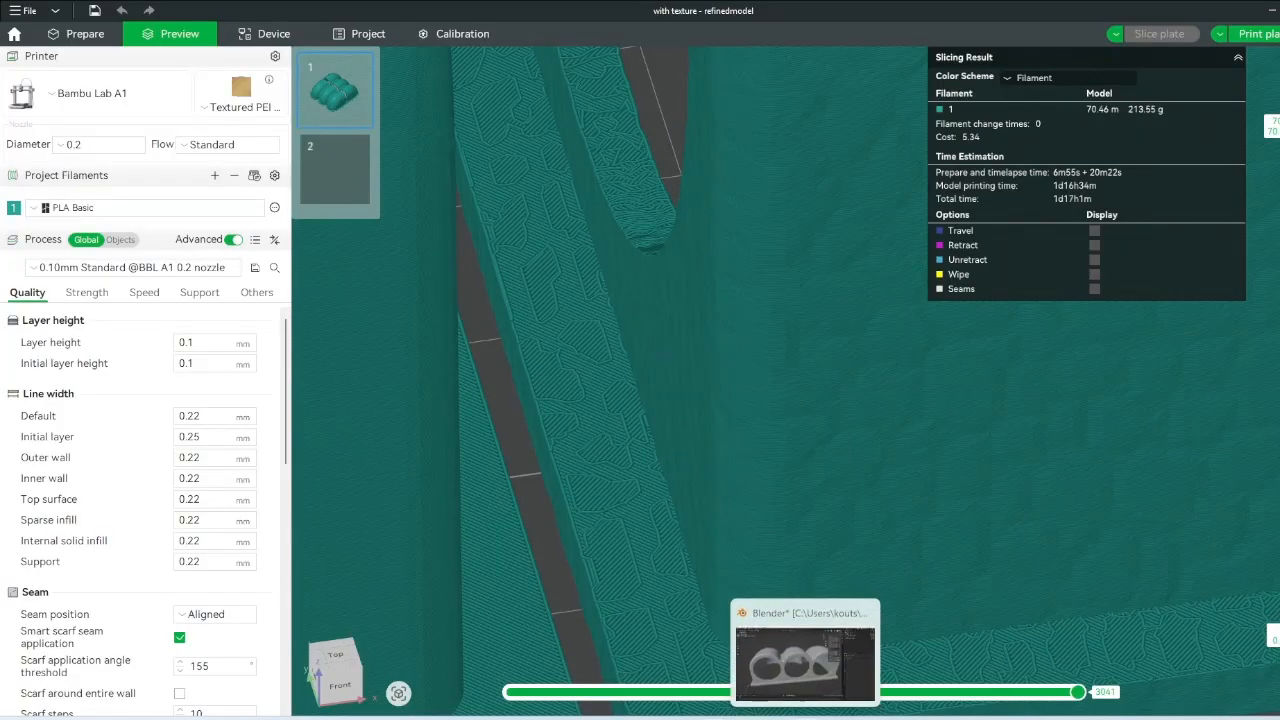
- Close Blender, saving changes to the current file
click(800, 675)
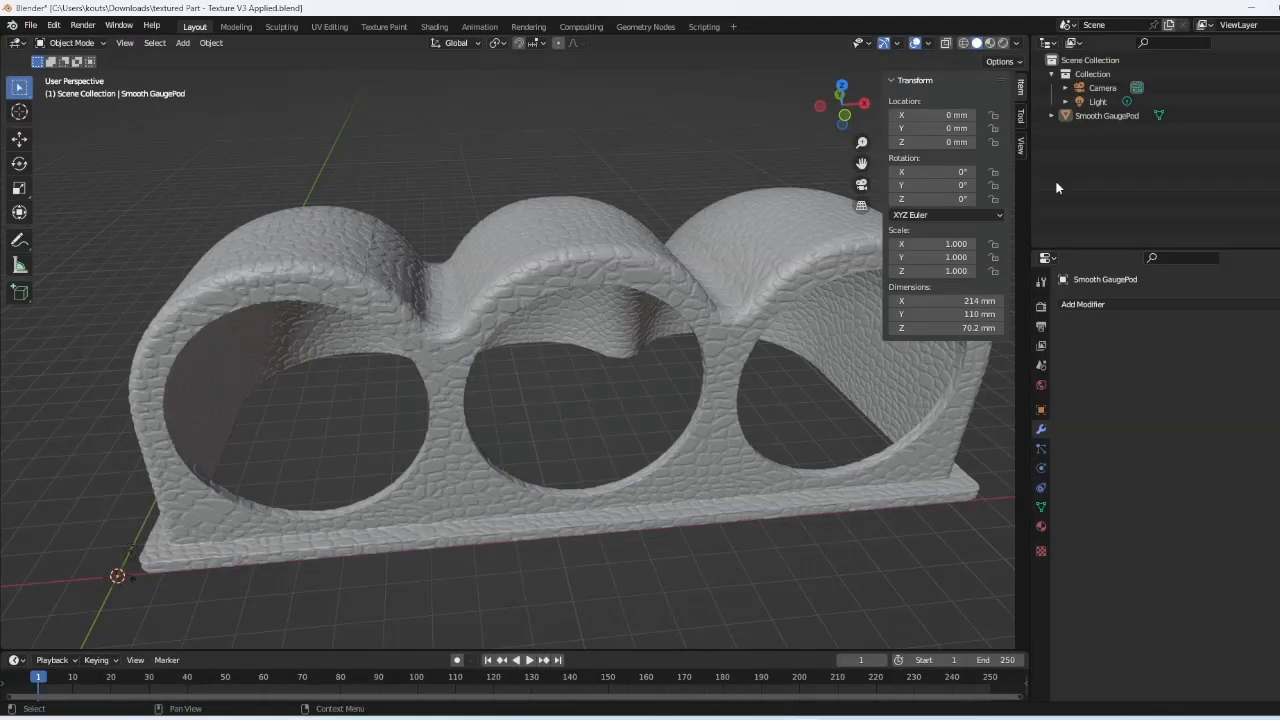
click(1262, 7)
click(608, 390)
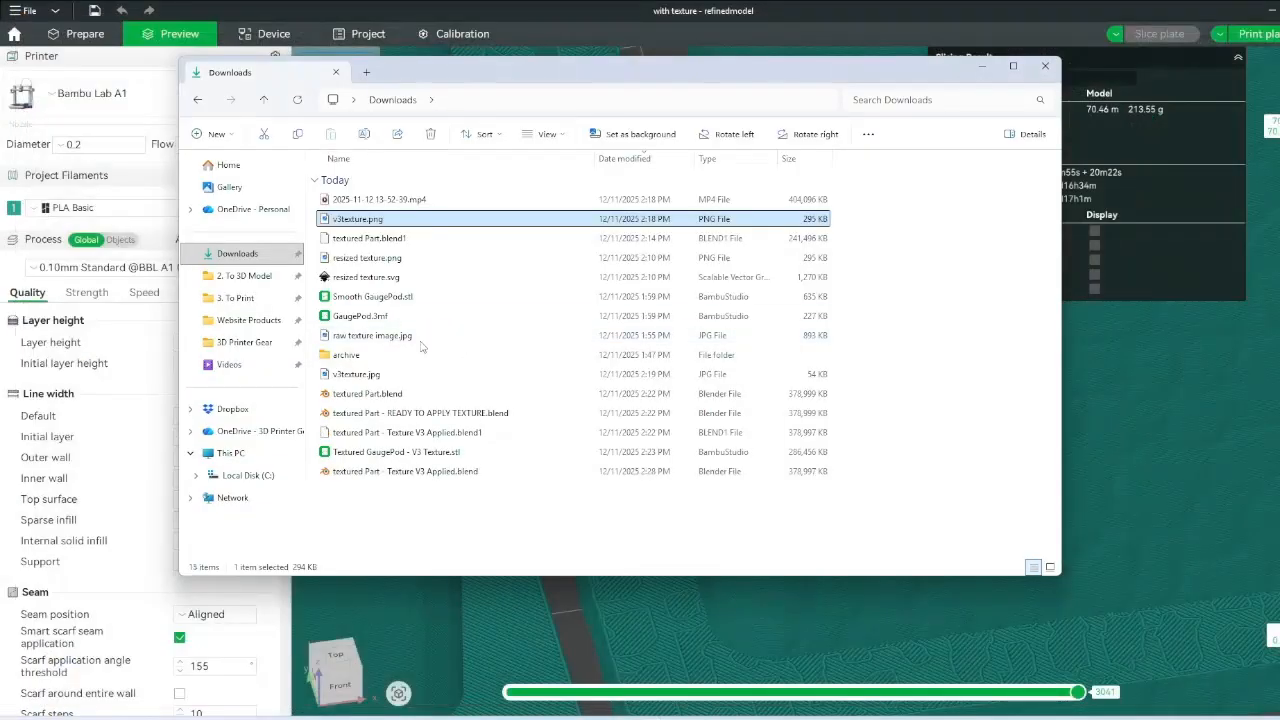
- Open textured Part - READY TO APPLY TEXTURE.blend from the Downloads folder in Blender
click(425, 477)
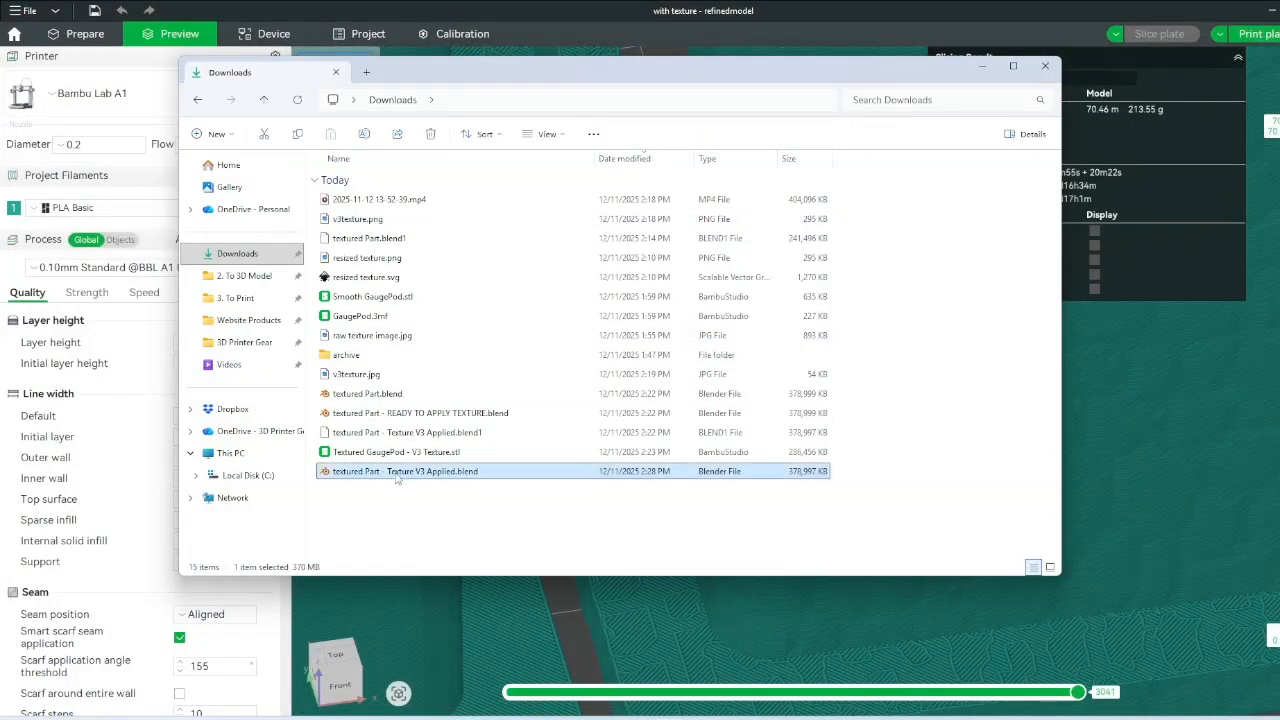
click(423, 394)
click(421, 414)
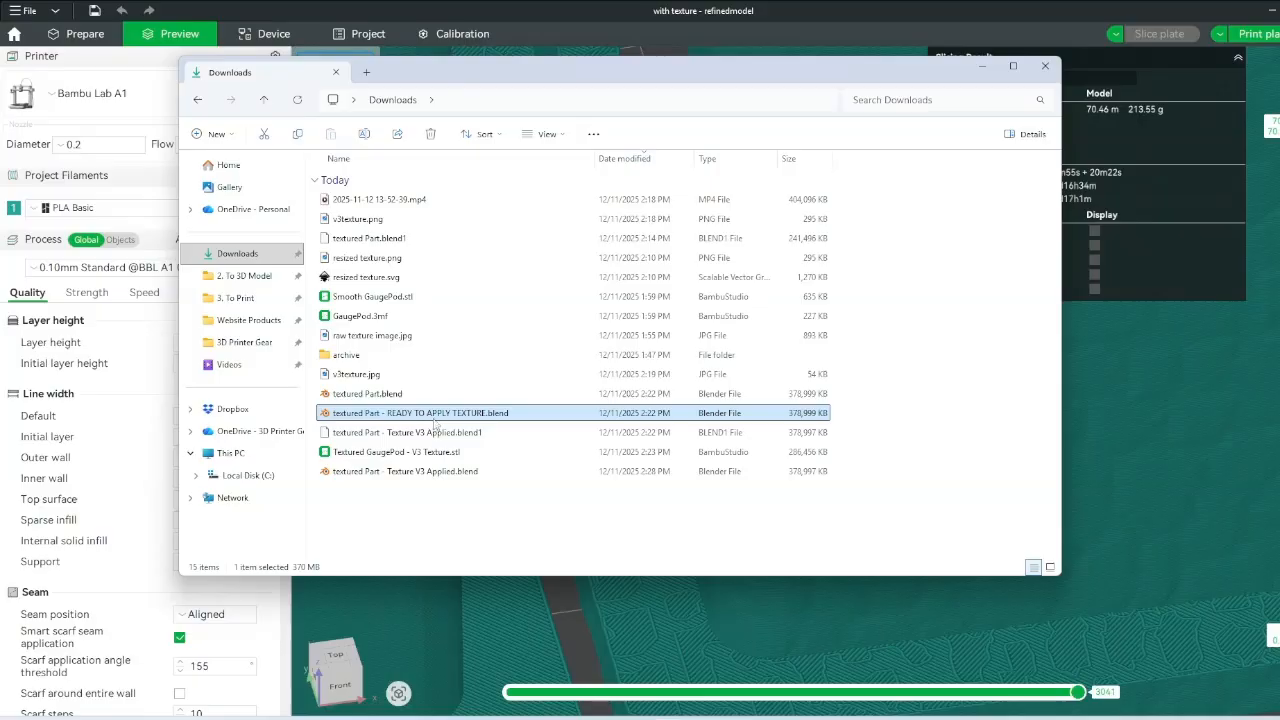
double_click(420, 415)
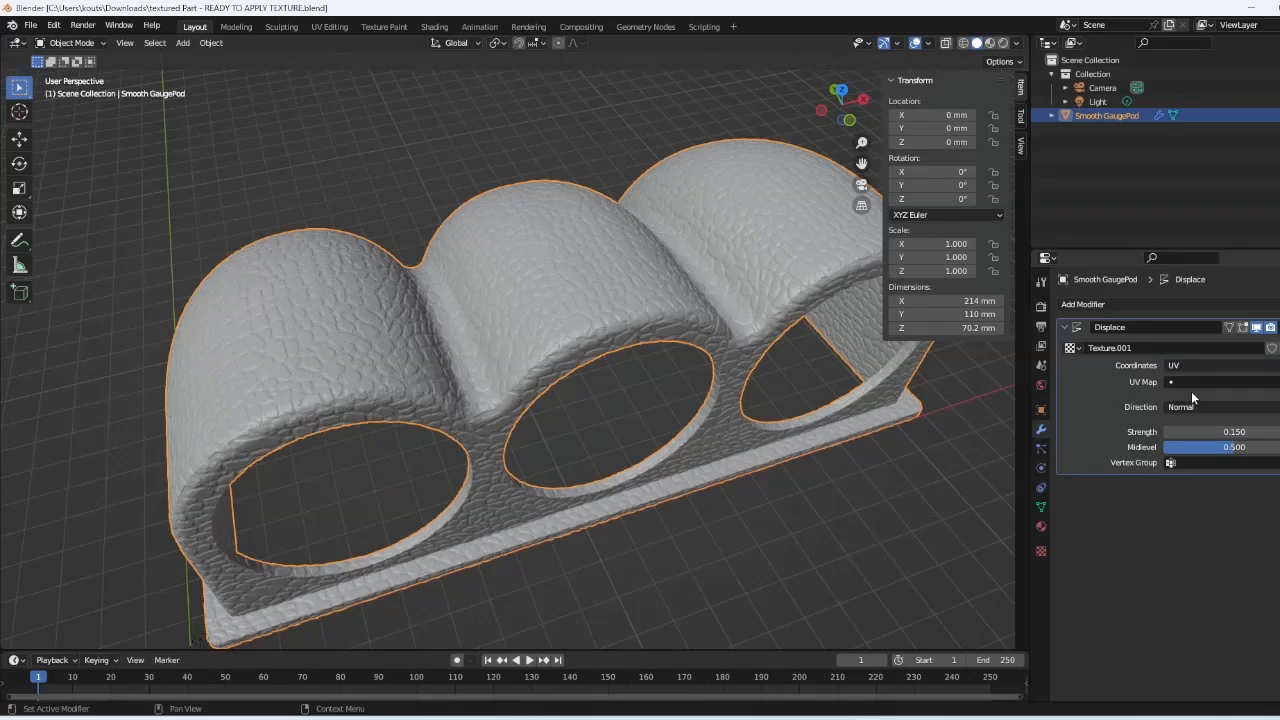
- Raise the Displace modifier strength to 0.250 and check the deeper texture on the pod
scroll(805, 414, up, 6)
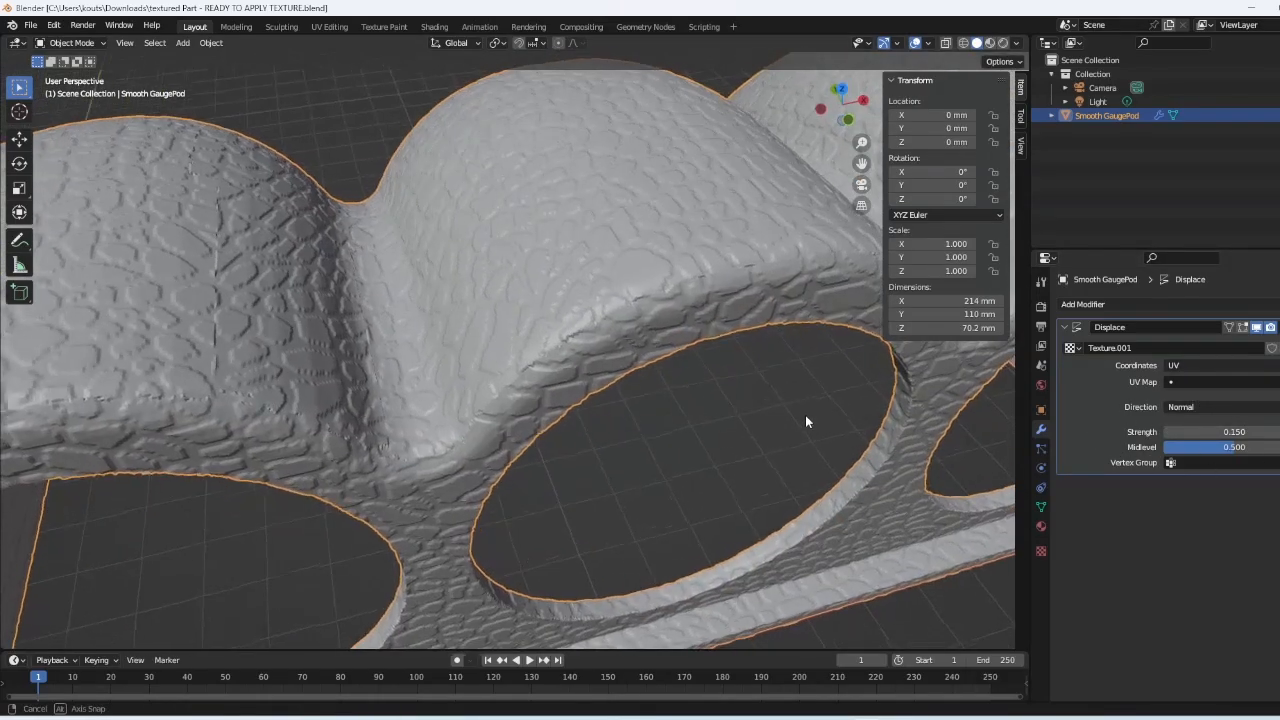
click(1278, 432)
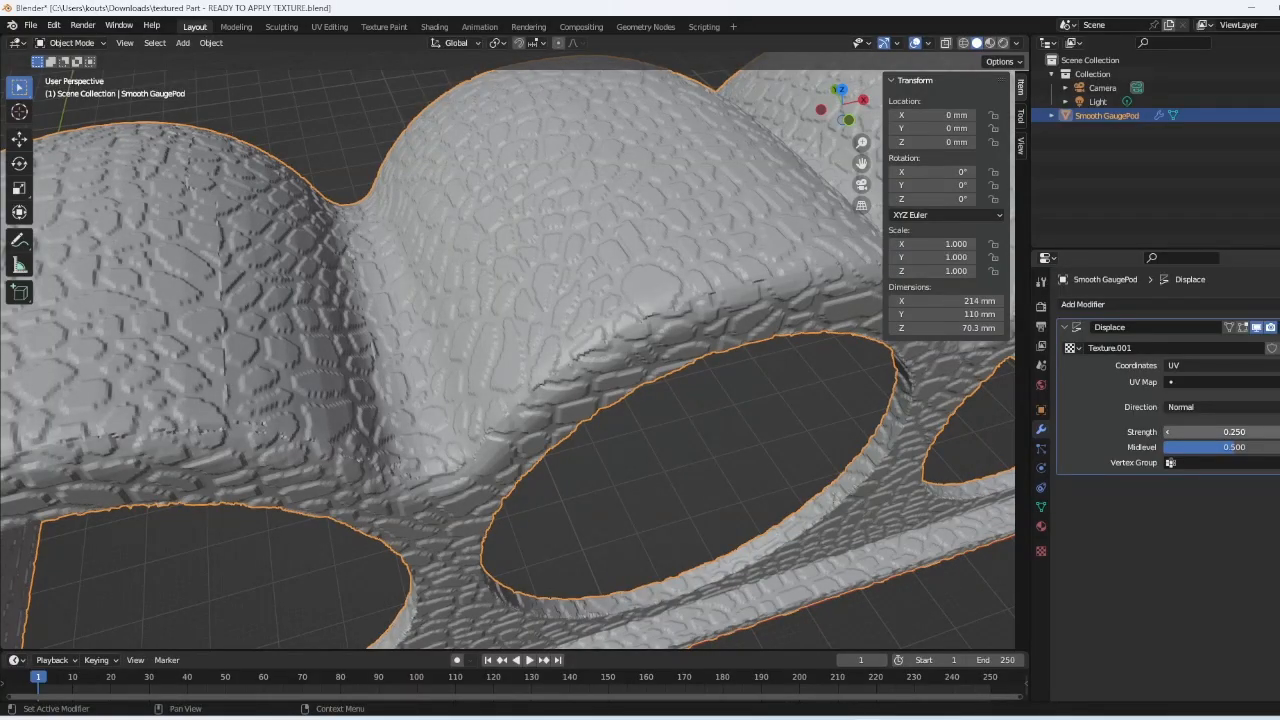
middle_drag(920, 491, 700, 305)
- Save the file as textured Part - Texture V3 Applied - 0.25 Strength.blend
click(31, 25)
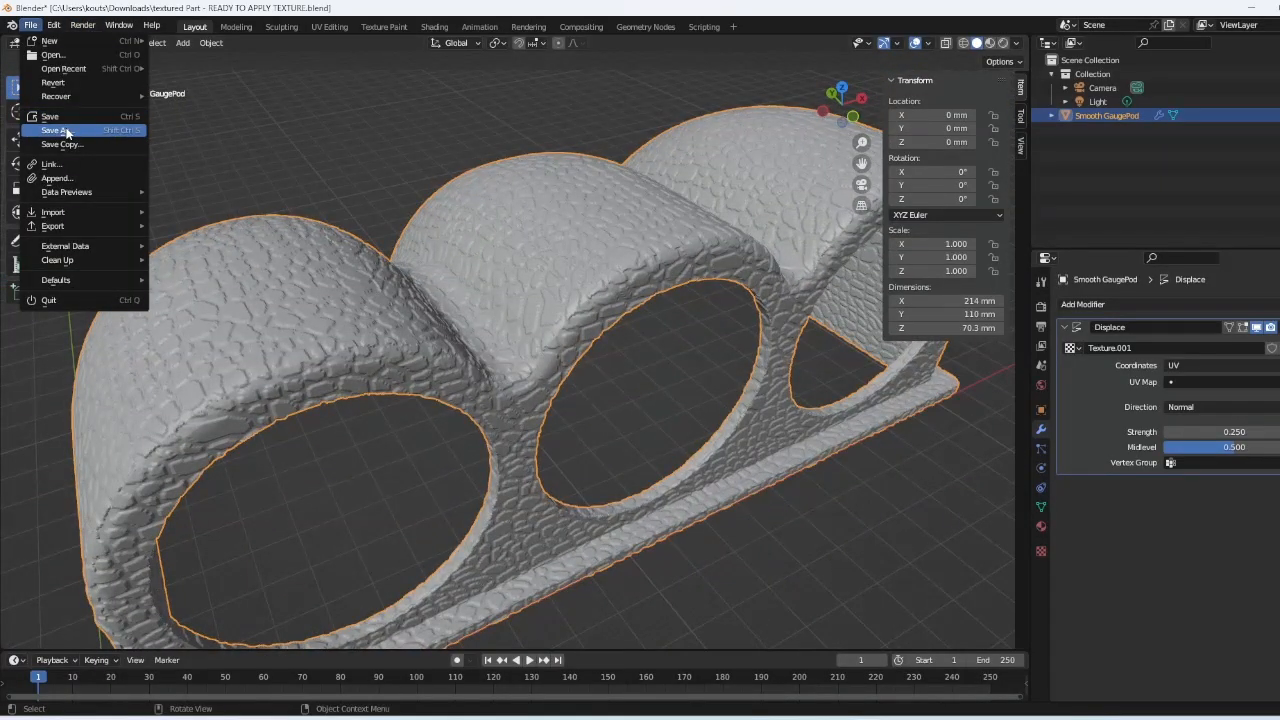
click(65, 132)
click(540, 562)
click(536, 562)
drag(527, 560, 621, 556)
text(Texture V3 Applied -)
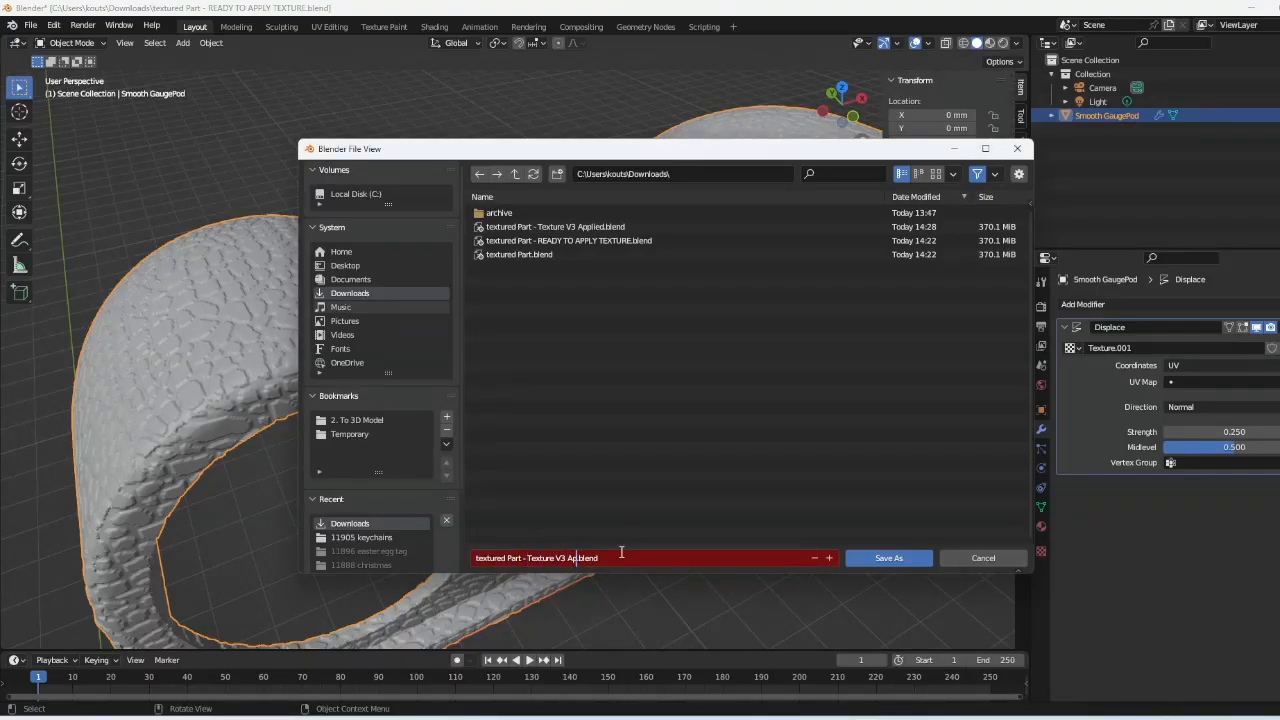
text( 0.25 Strength)
click(889, 557)
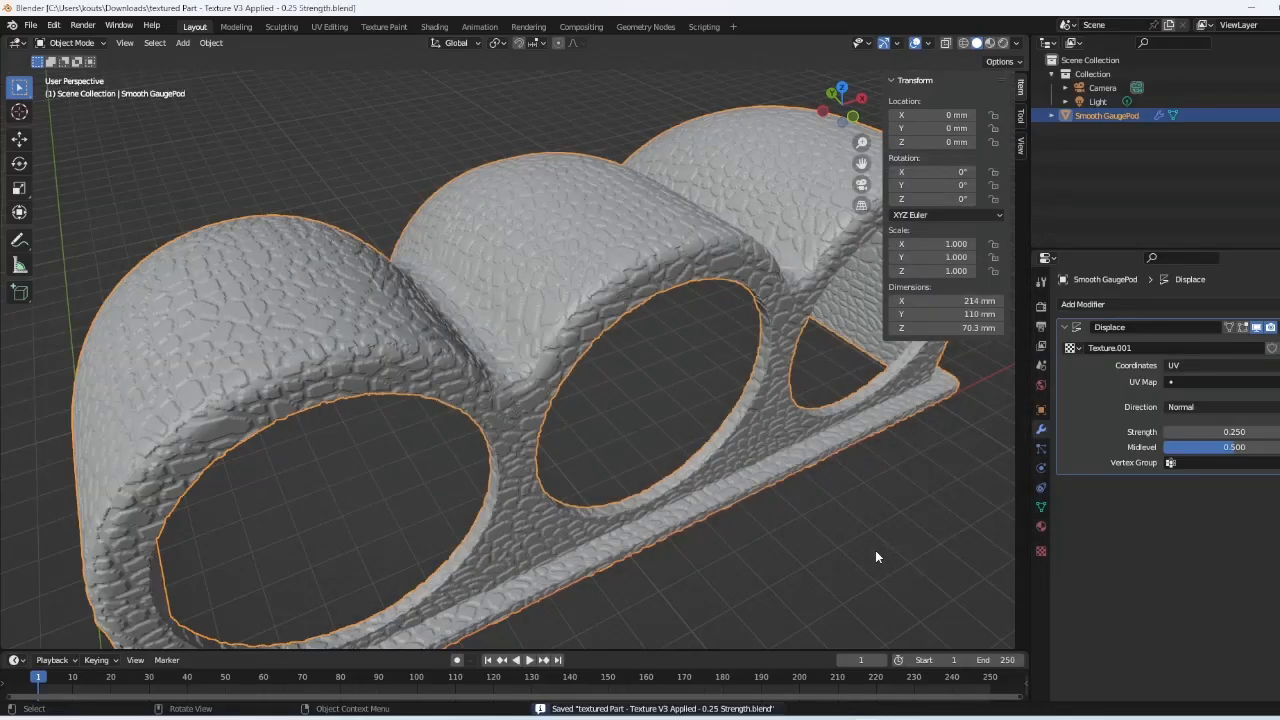
- Apply the Displace modifier, export the selected pod as Textured GaugePod - V3 Texture.stl, and return to Bambu Studio
click(1274, 327)
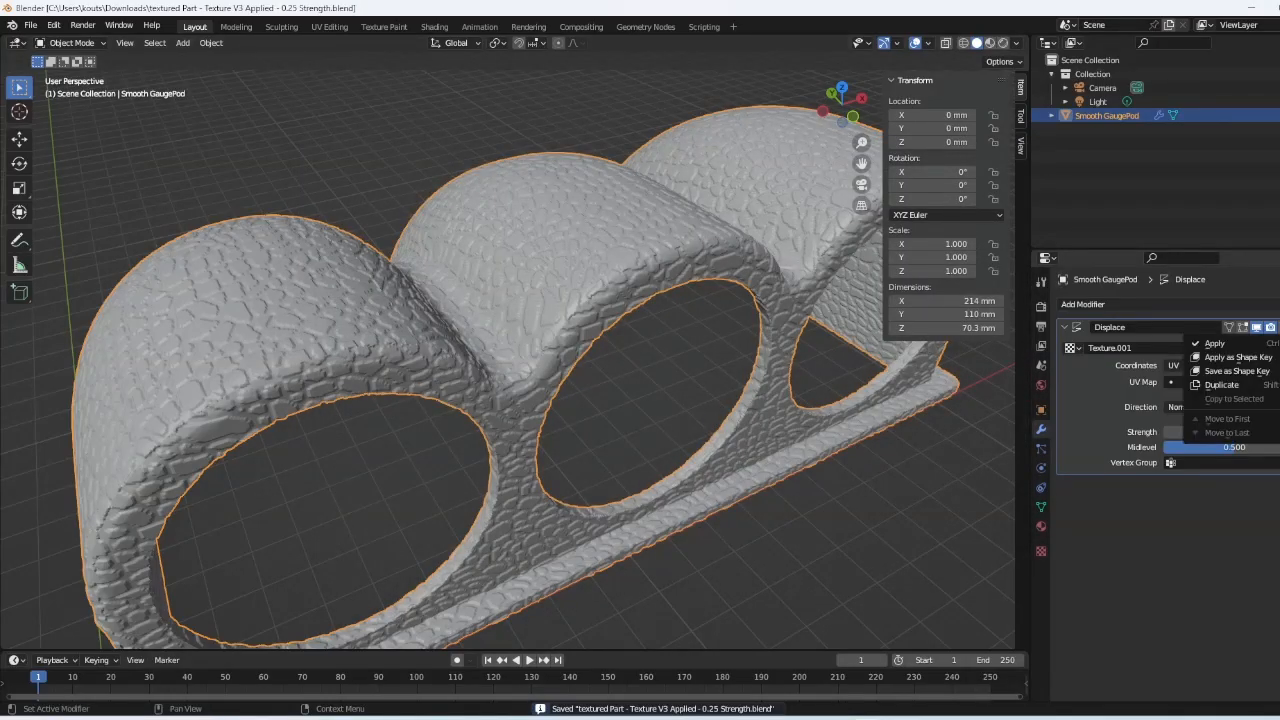
click(1160, 343)
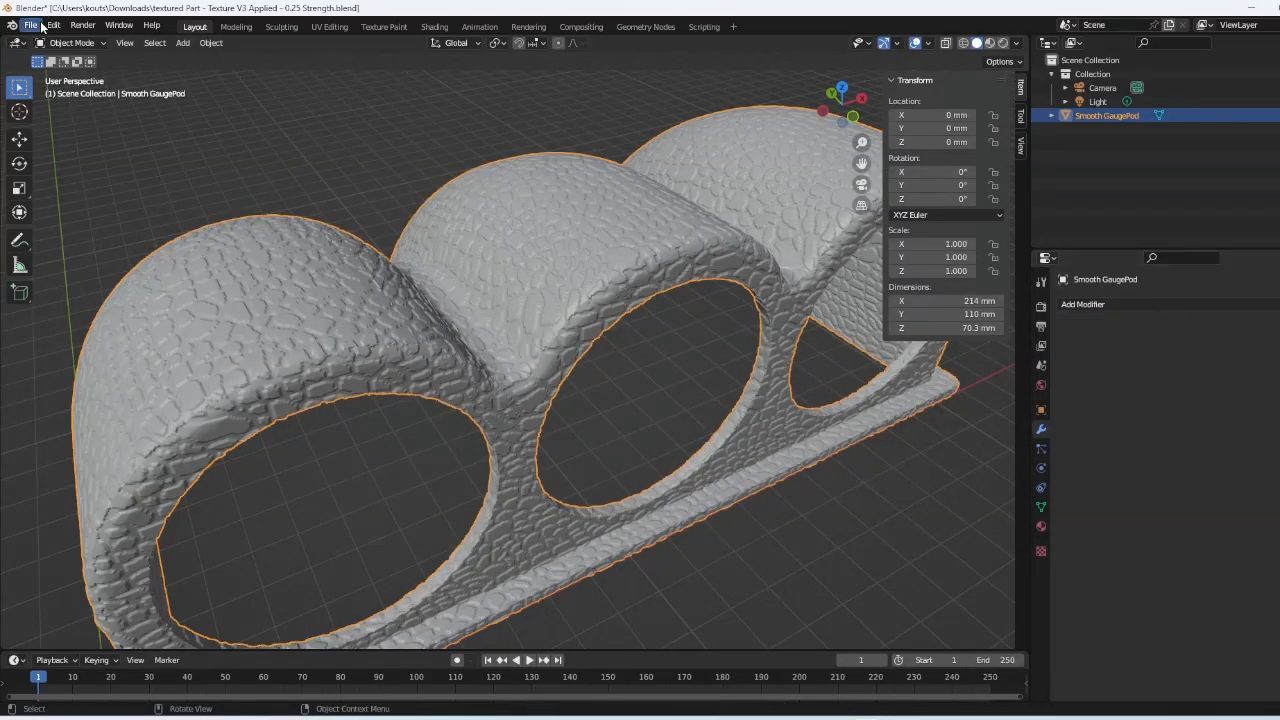
click(31, 25)
mouse_move(60, 226)
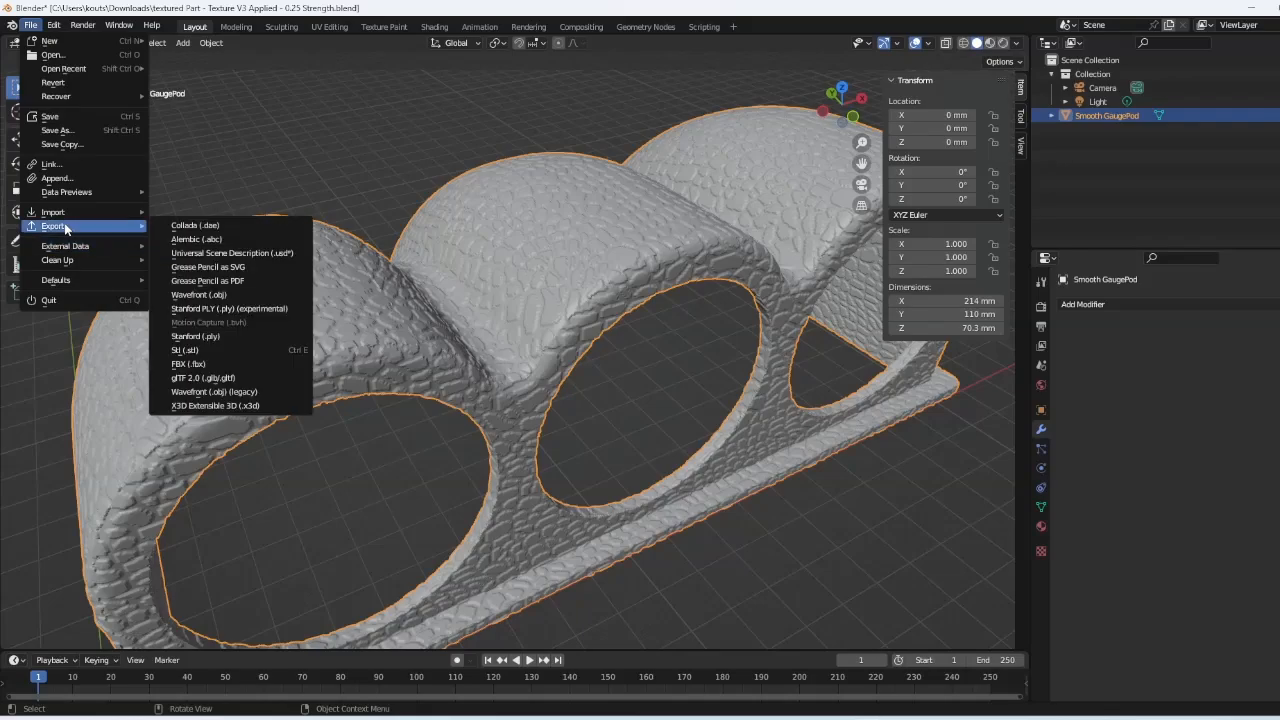
click(222, 350)
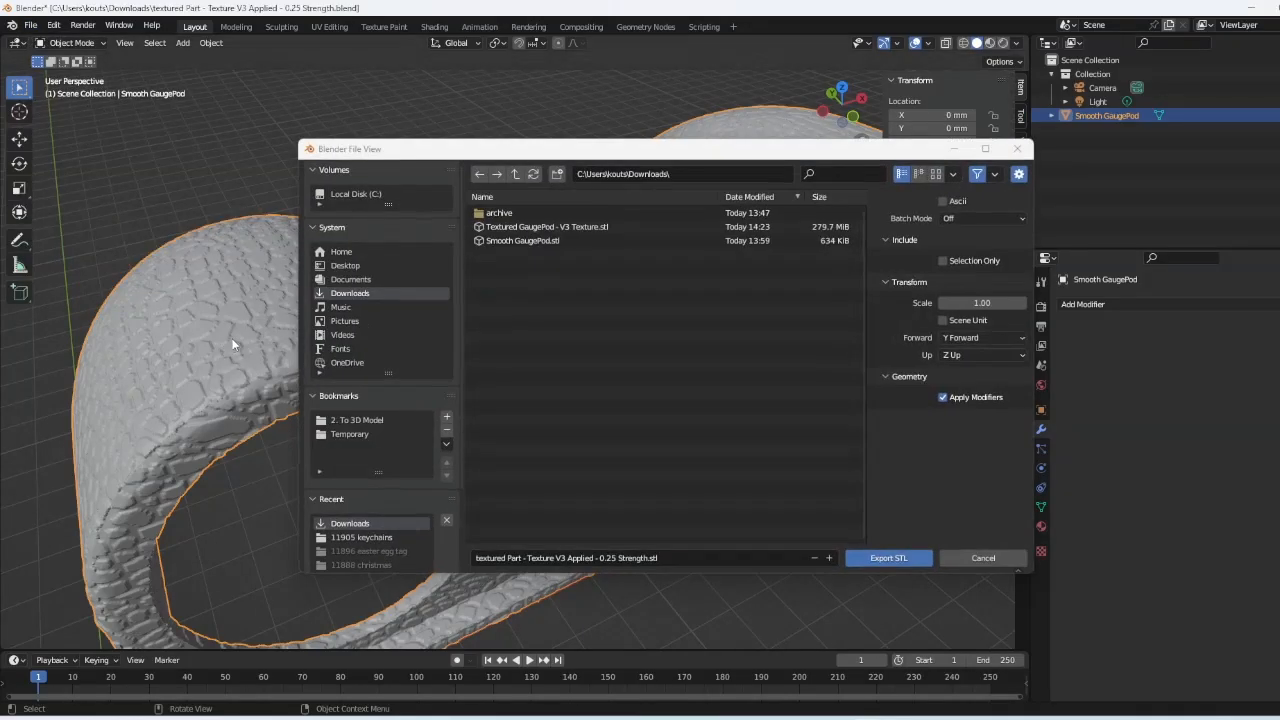
click(545, 229)
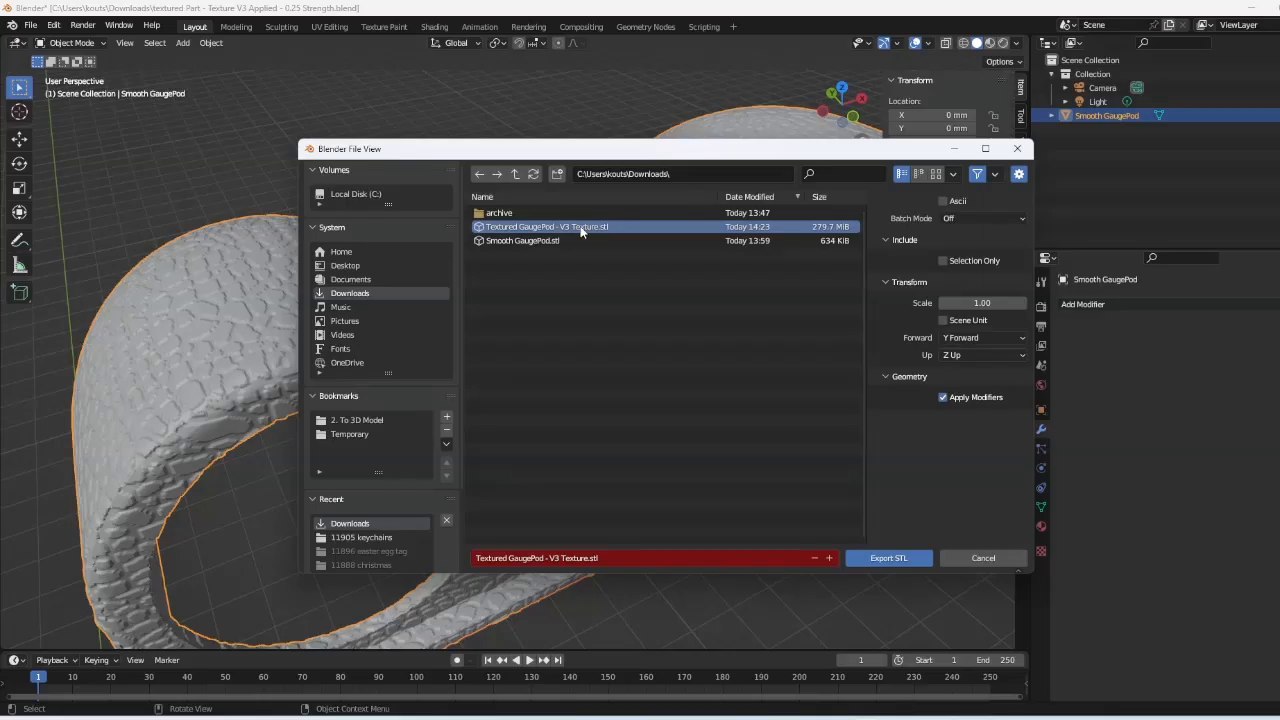
click(966, 260)
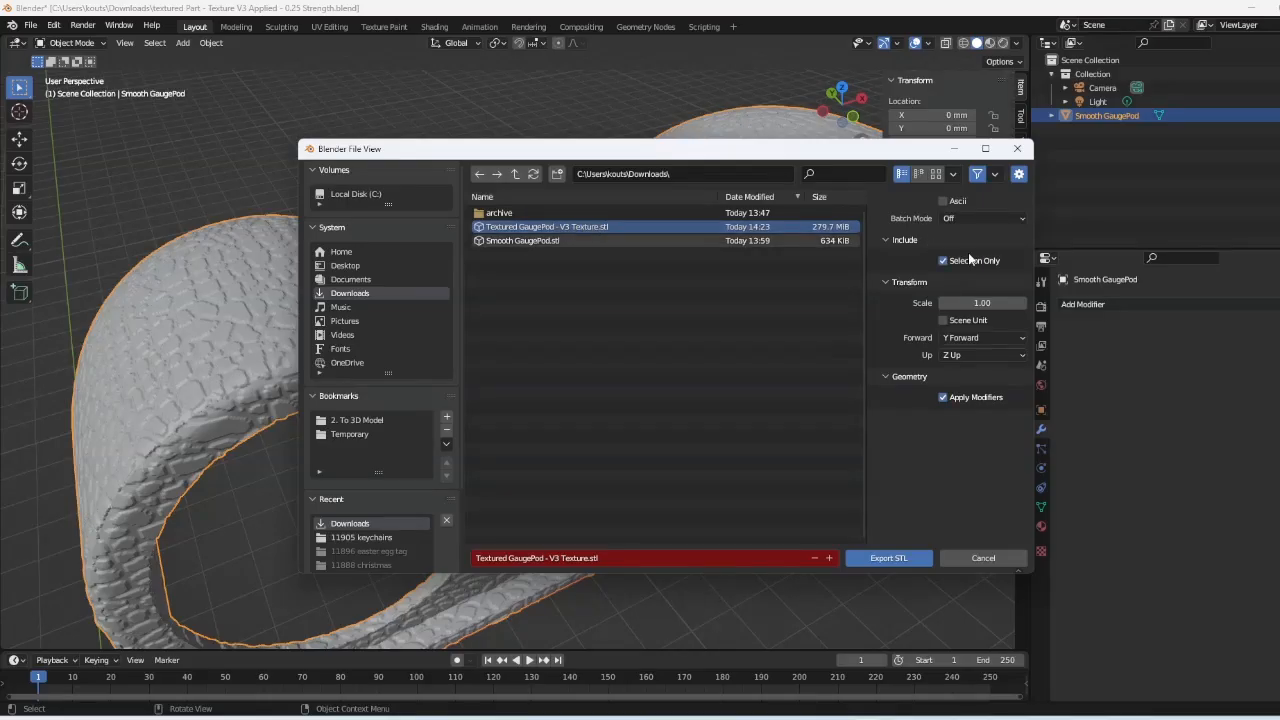
click(887, 558)
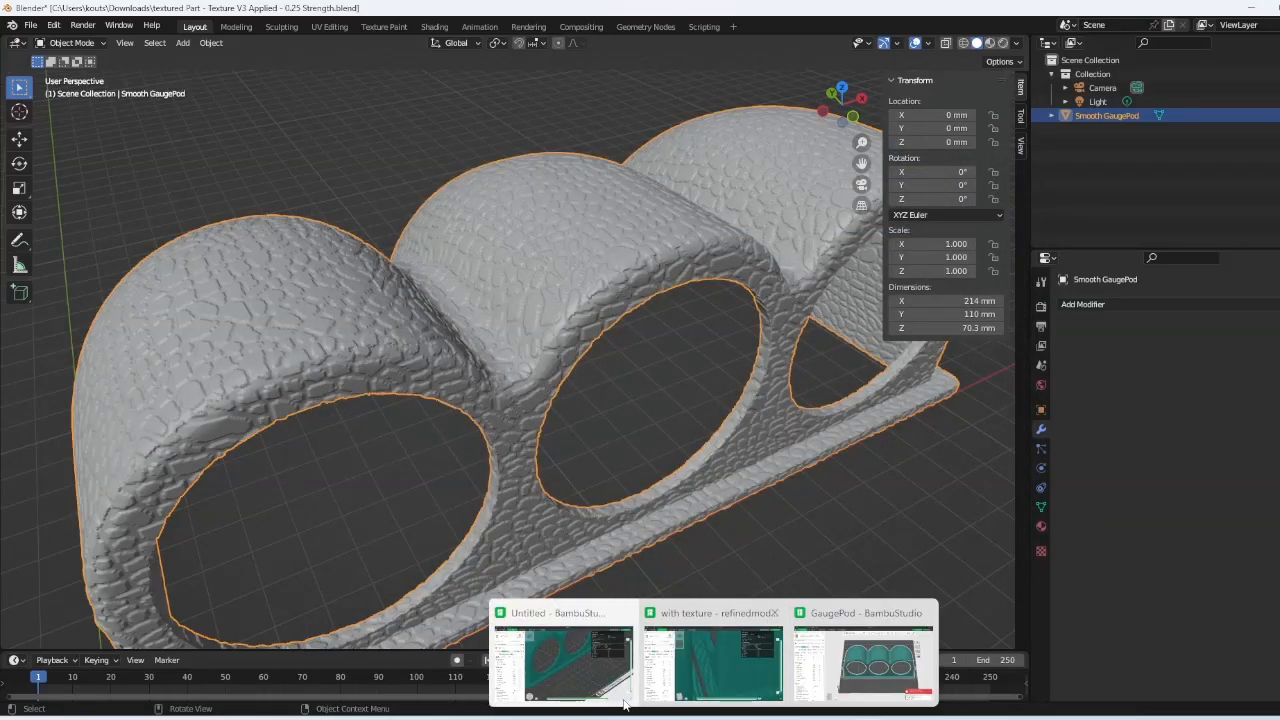
click(581, 662)
scroll(642, 412, down, 4)
- In Prepare, select the gauge pod and undo an accidental change to it
click(86, 37)
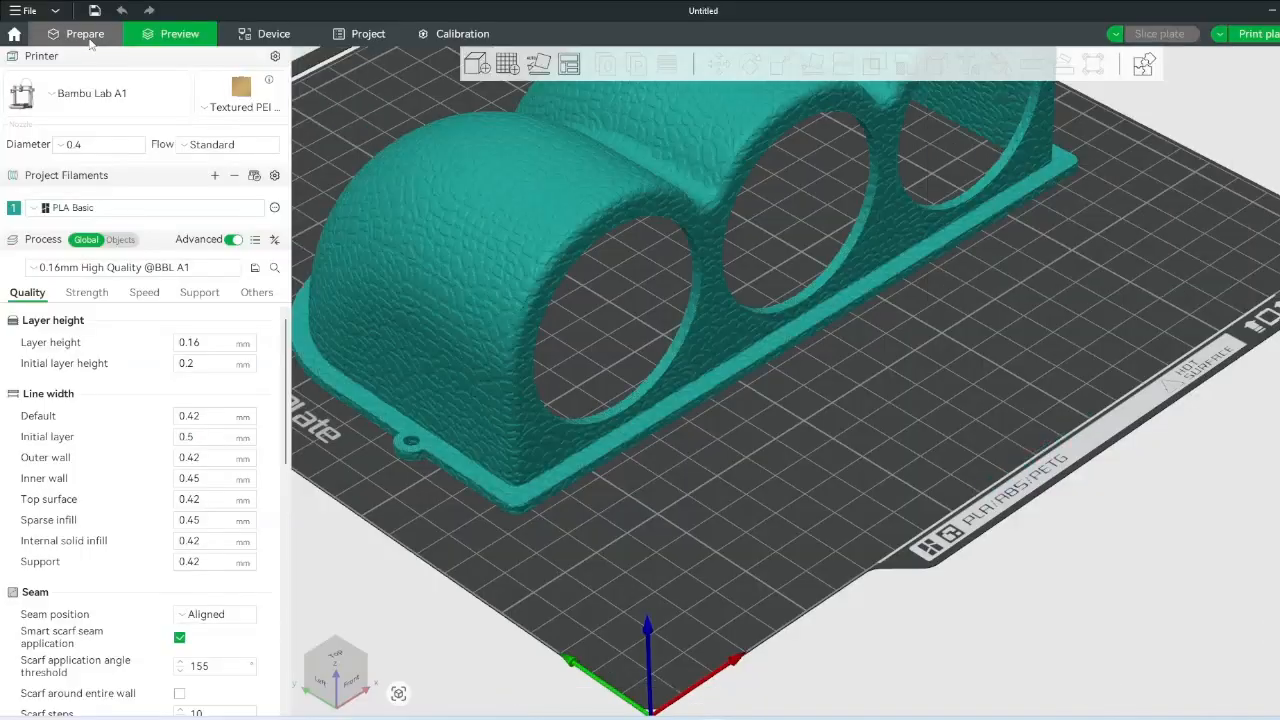
click(653, 196)
middle_drag(653, 196, 635, 420)
right_click(685, 311)
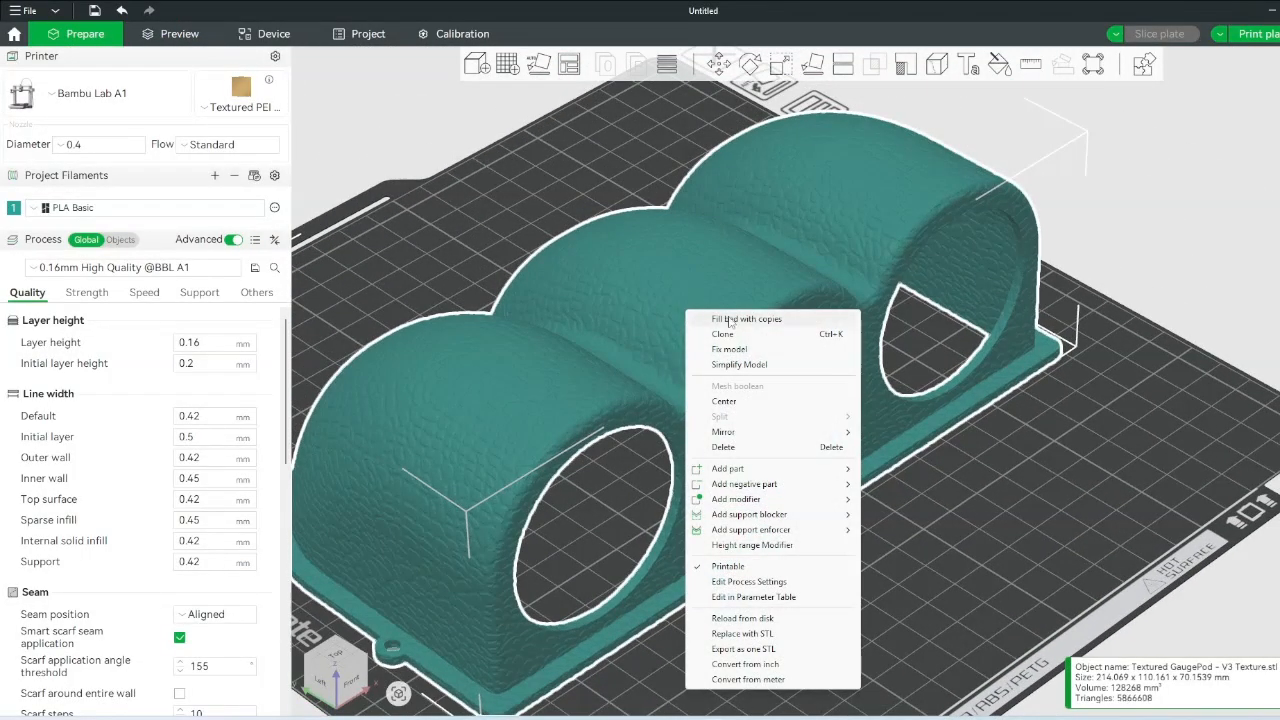
click(594, 311)
key(ctrl+z)
scroll(708, 311, up, 7)
- Reload the gauge pod from disk, check the updated texture, and slice the plate with Ctrl+R
right_click(585, 230)
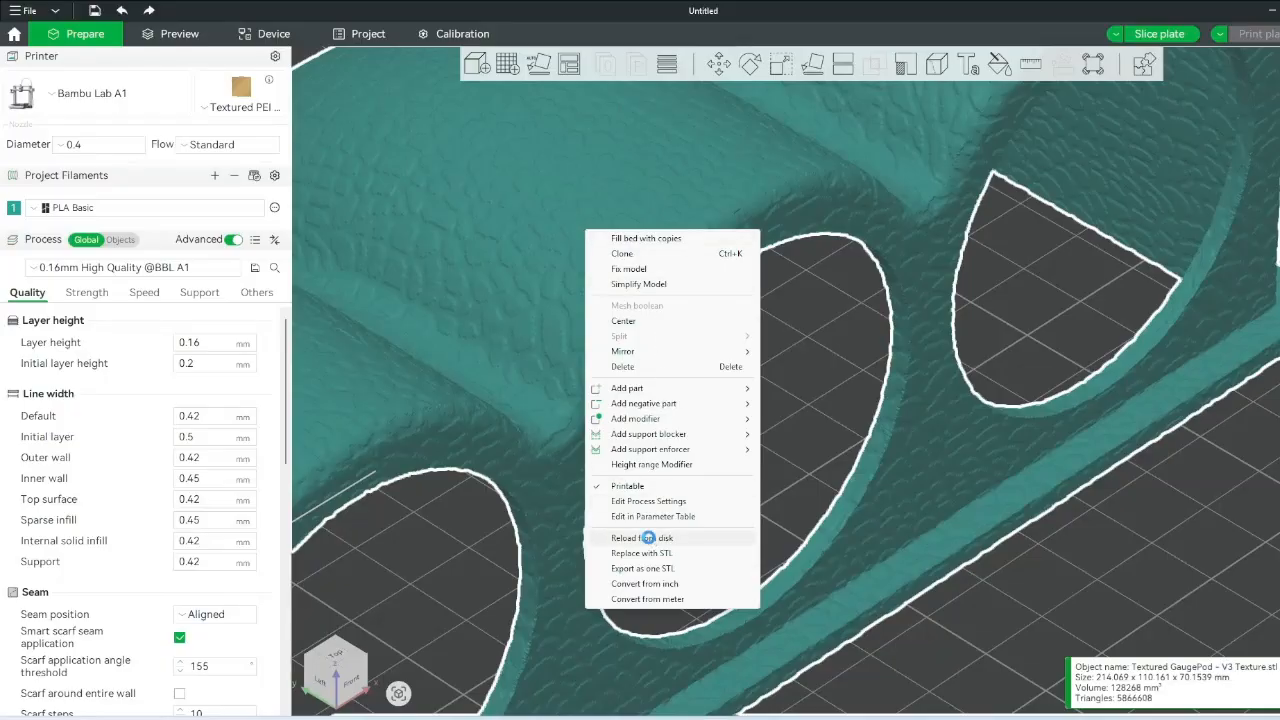
click(648, 538)
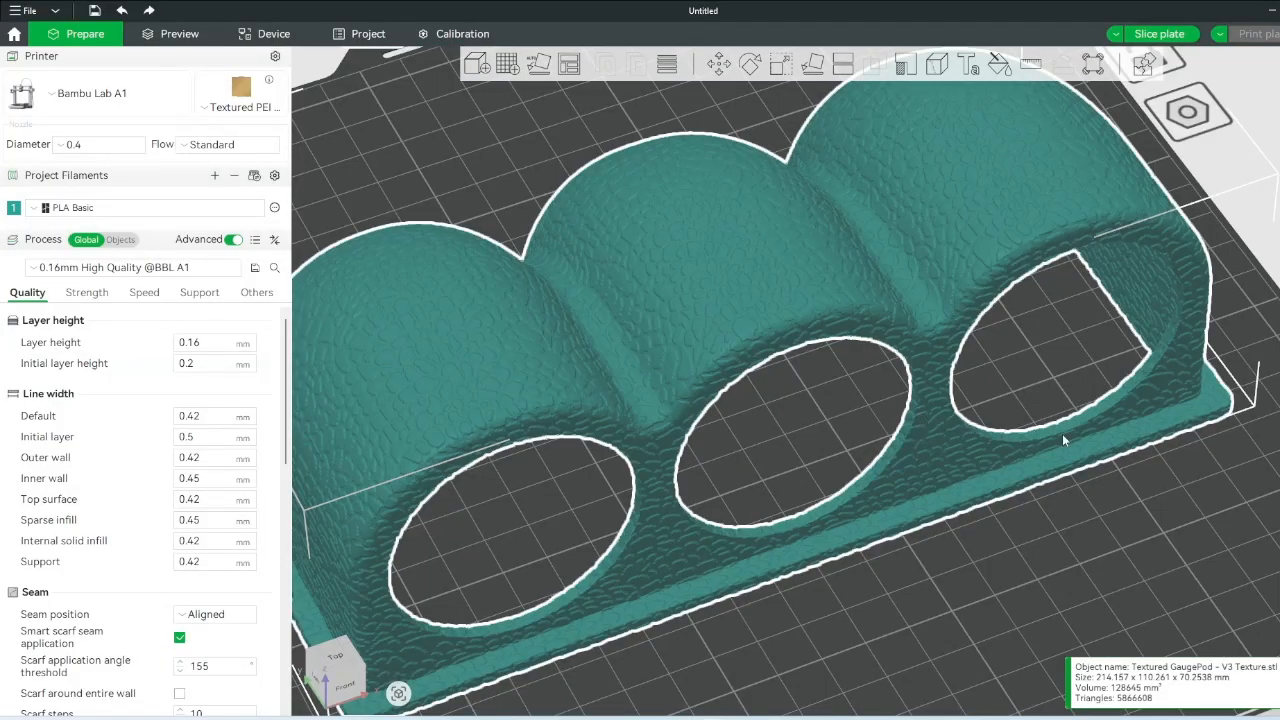
scroll(1028, 528, up, 5)
scroll(840, 385, up, 2)
drag(832, 403, 837, 397)
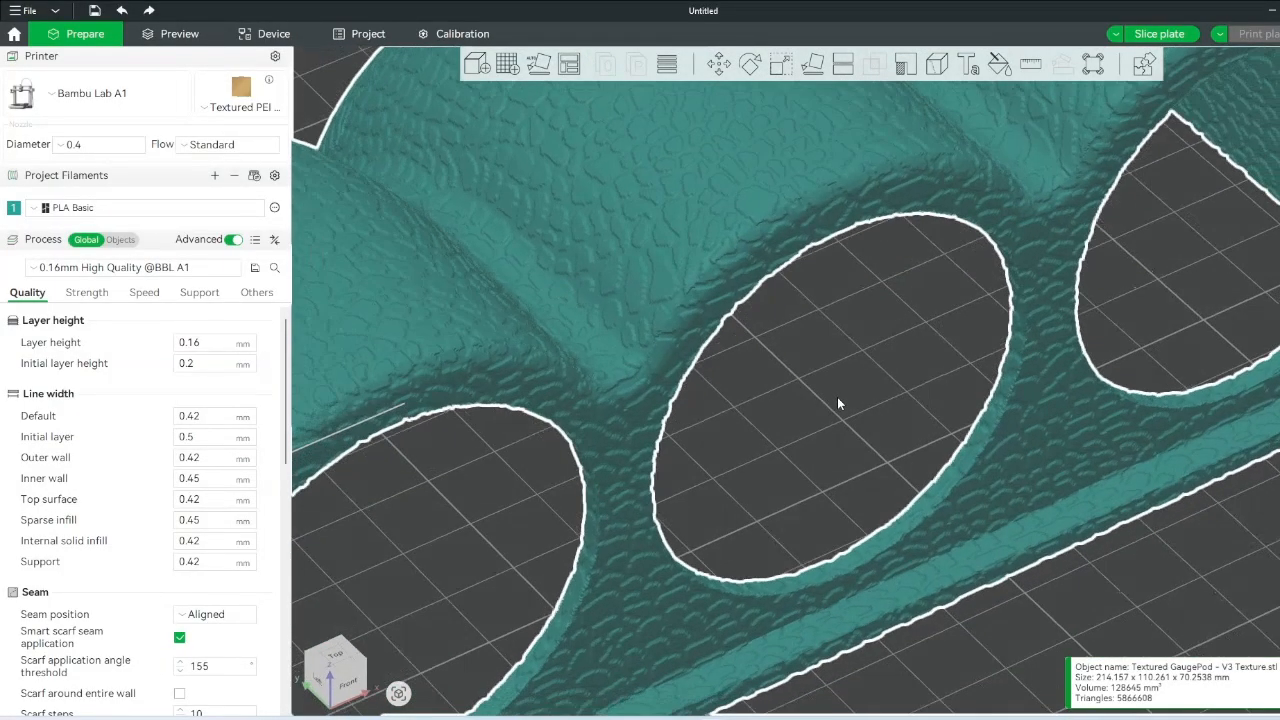
scroll(843, 366, down, 1)
scroll(850, 375, down, 1)
key(ctrl+r)
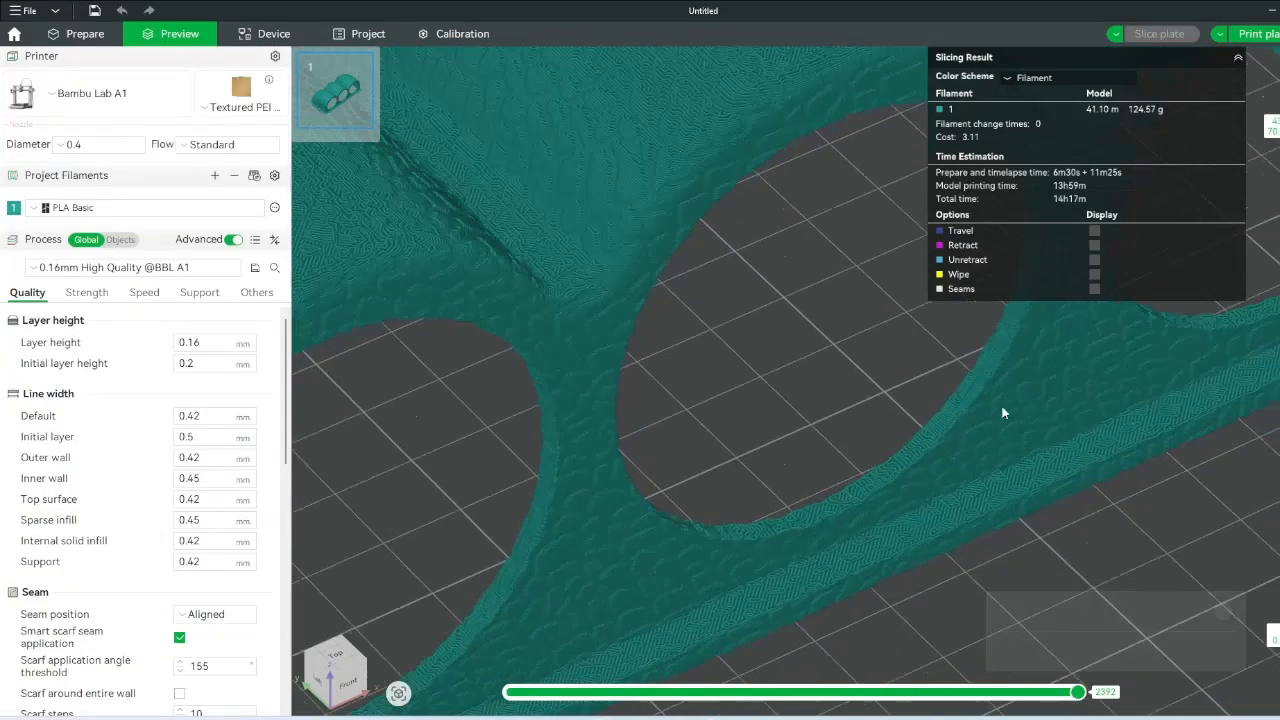
- Orbit and zoom the sliced preview to inspect the pod's holed underside and textured front edge
drag(1002, 408, 959, 479)
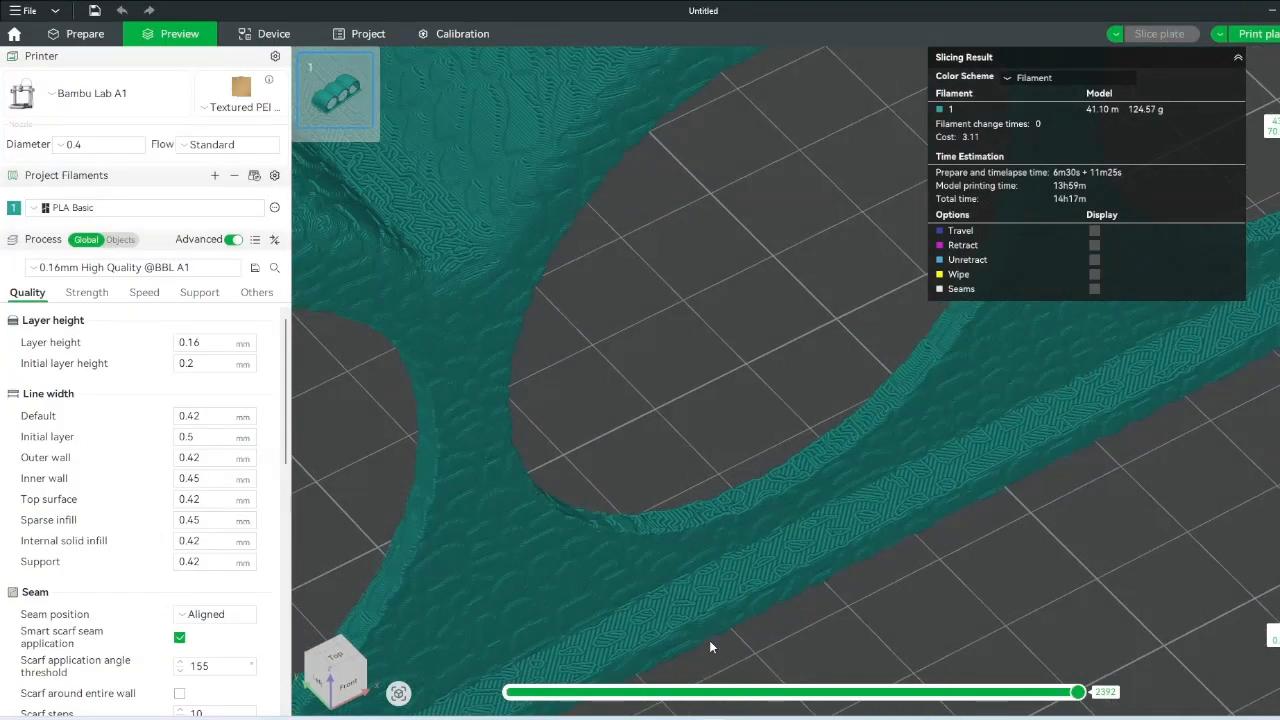
scroll(746, 499, down, 8)
drag(762, 498, 873, 380)
scroll(692, 485, up, 6)
scroll(873, 380, up, 6)
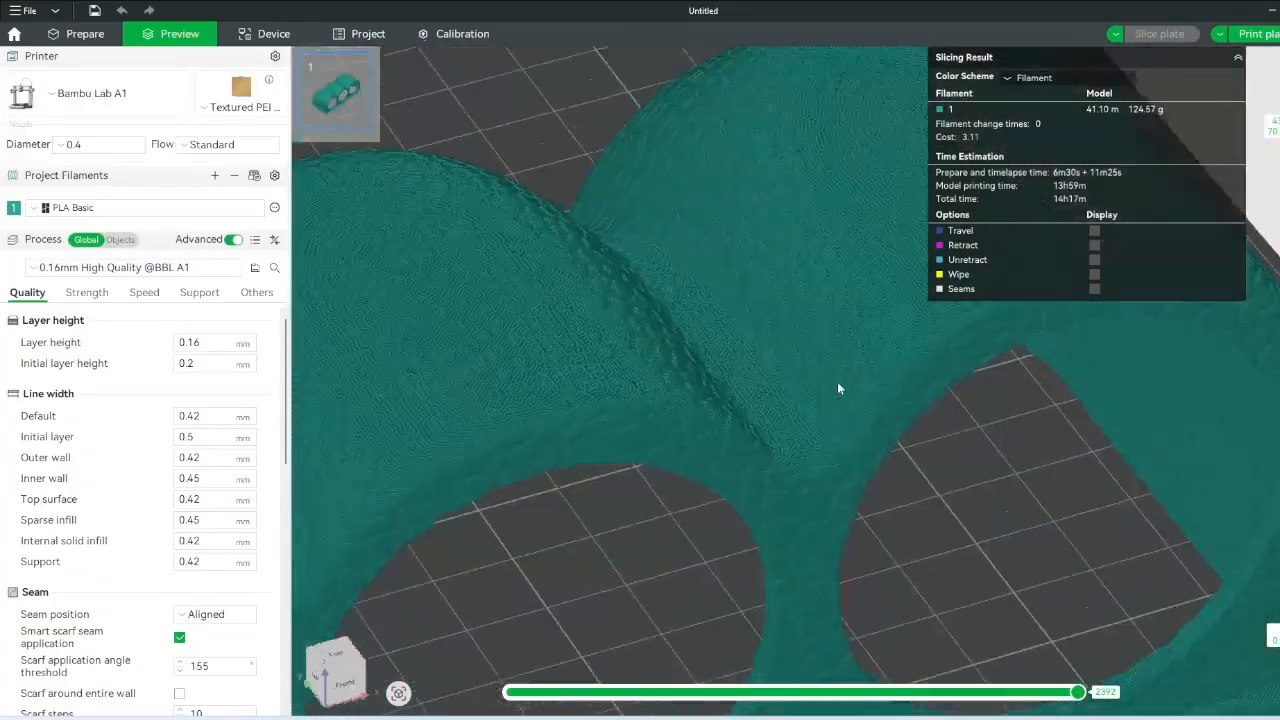
scroll(757, 440, up, 2)
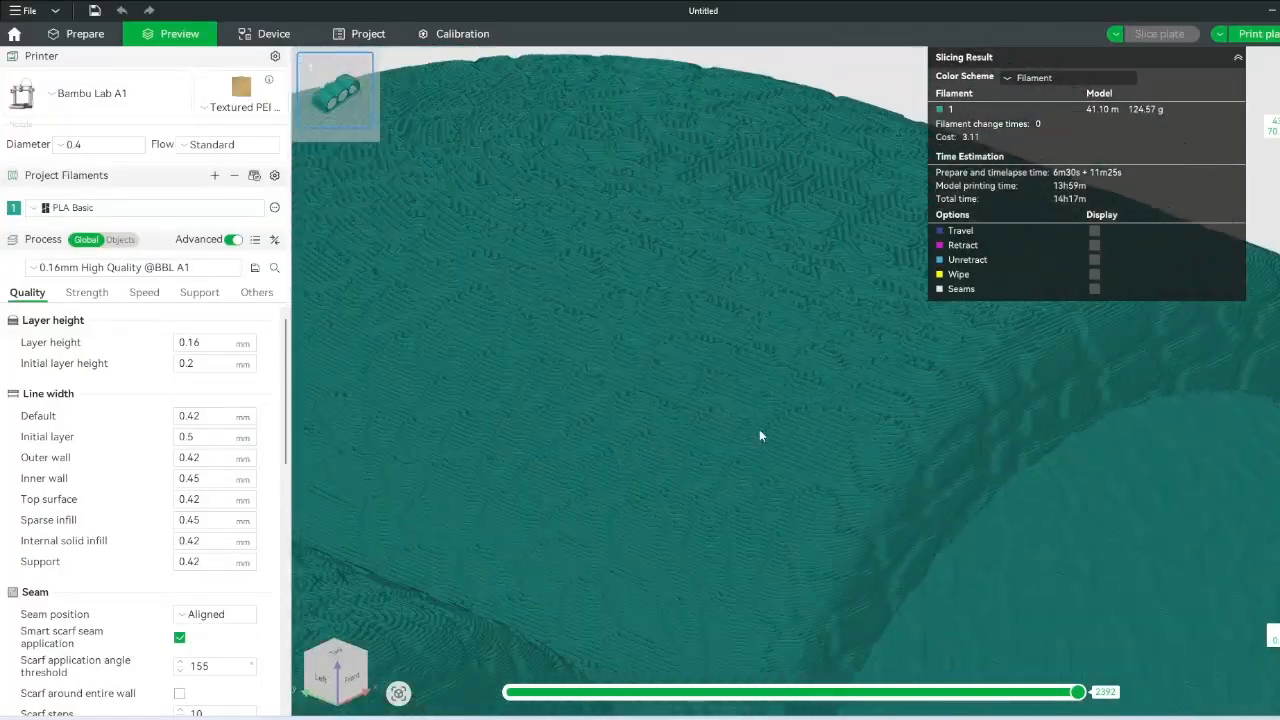
scroll(750, 332, up, 3)
drag(750, 327, 684, 531)
drag(726, 418, 583, 485)
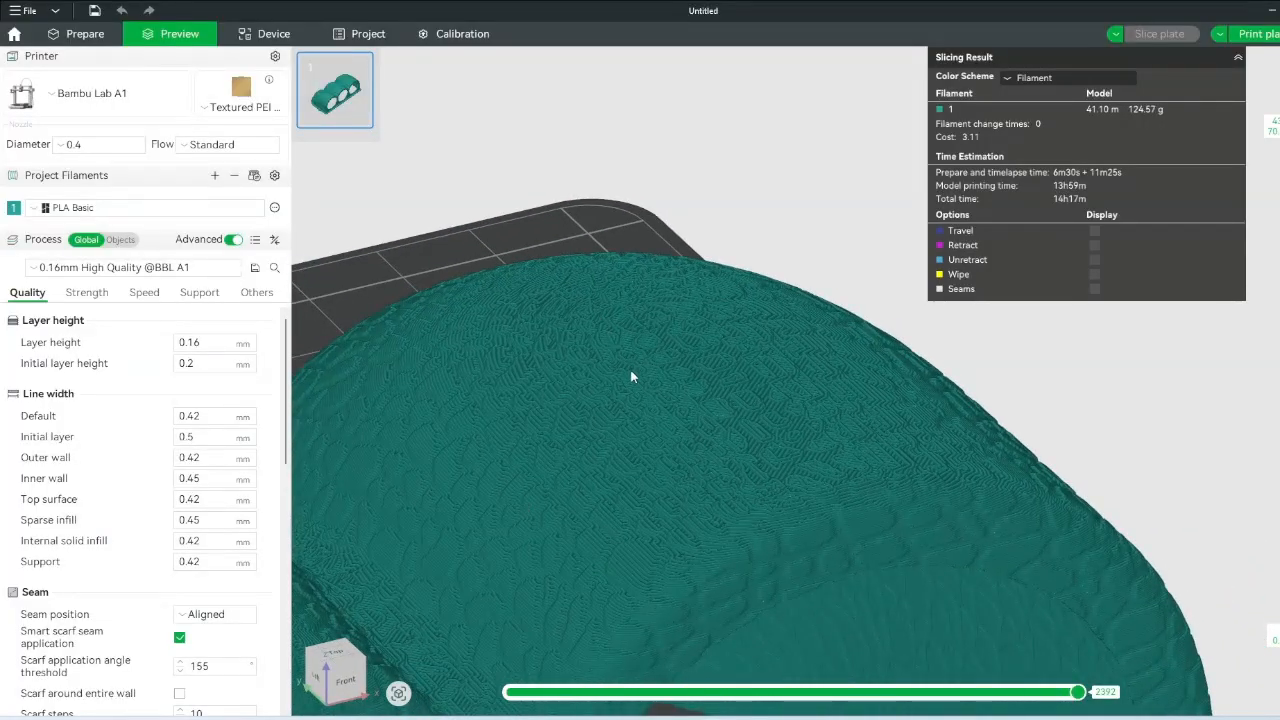
scroll(688, 384, down, 5)
scroll(806, 401, up, 8)
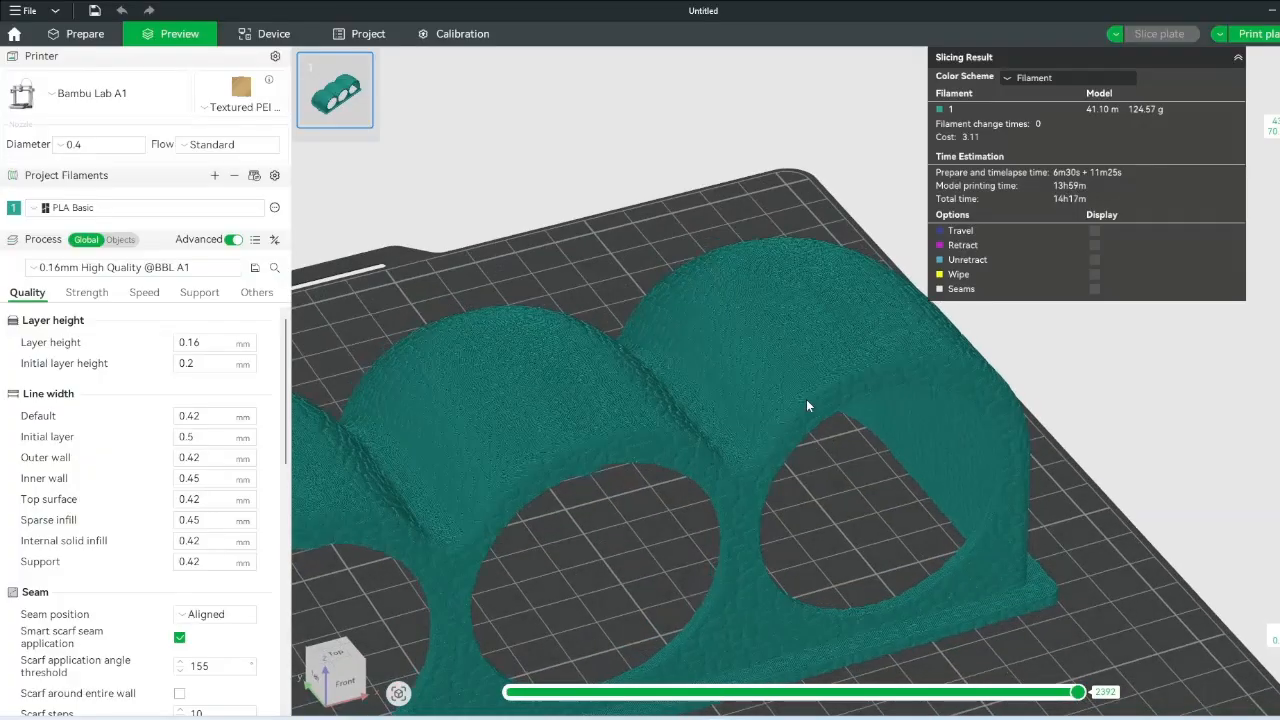
click(170, 268)
scroll(140, 370, down, 3)
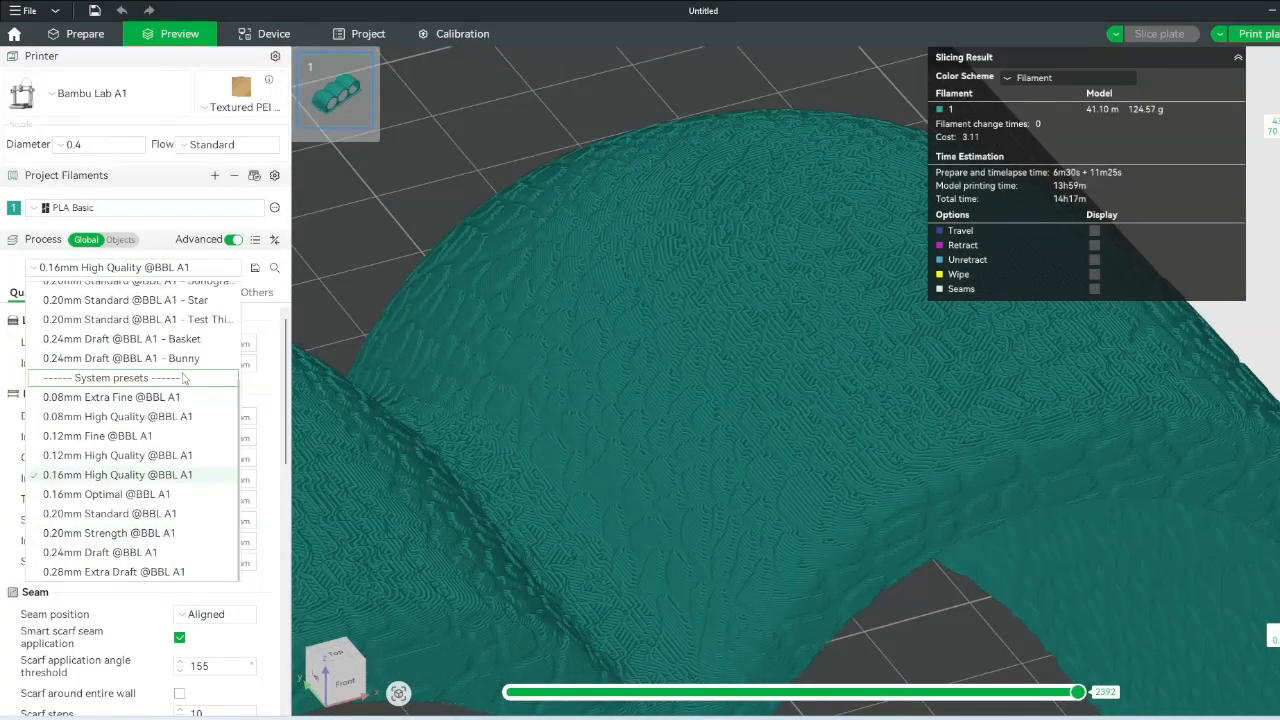
click(141, 440)
- Lower the layer height to 0.1 mm on the Quality tab and slice the plate
click(90, 298)
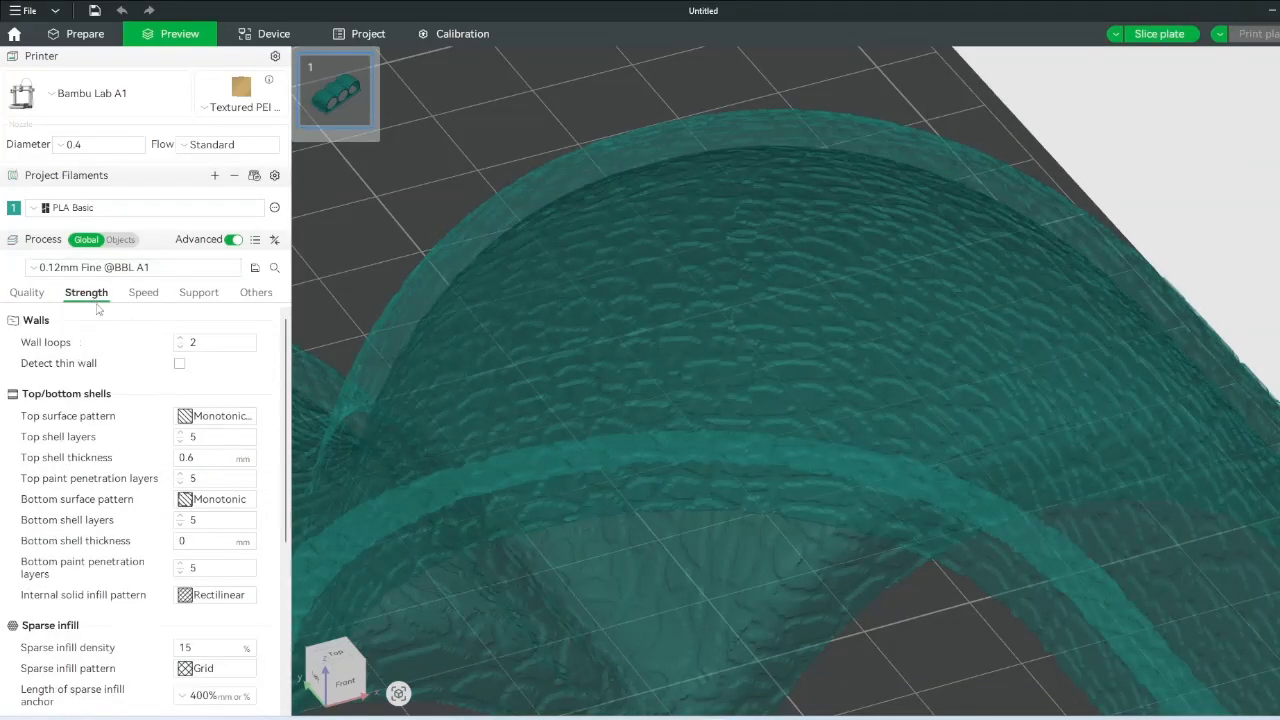
click(30, 293)
key(BackSpace)
key(Tab)
scroll(1008, 258, down, 5)
scroll(1008, 258, down, 5)
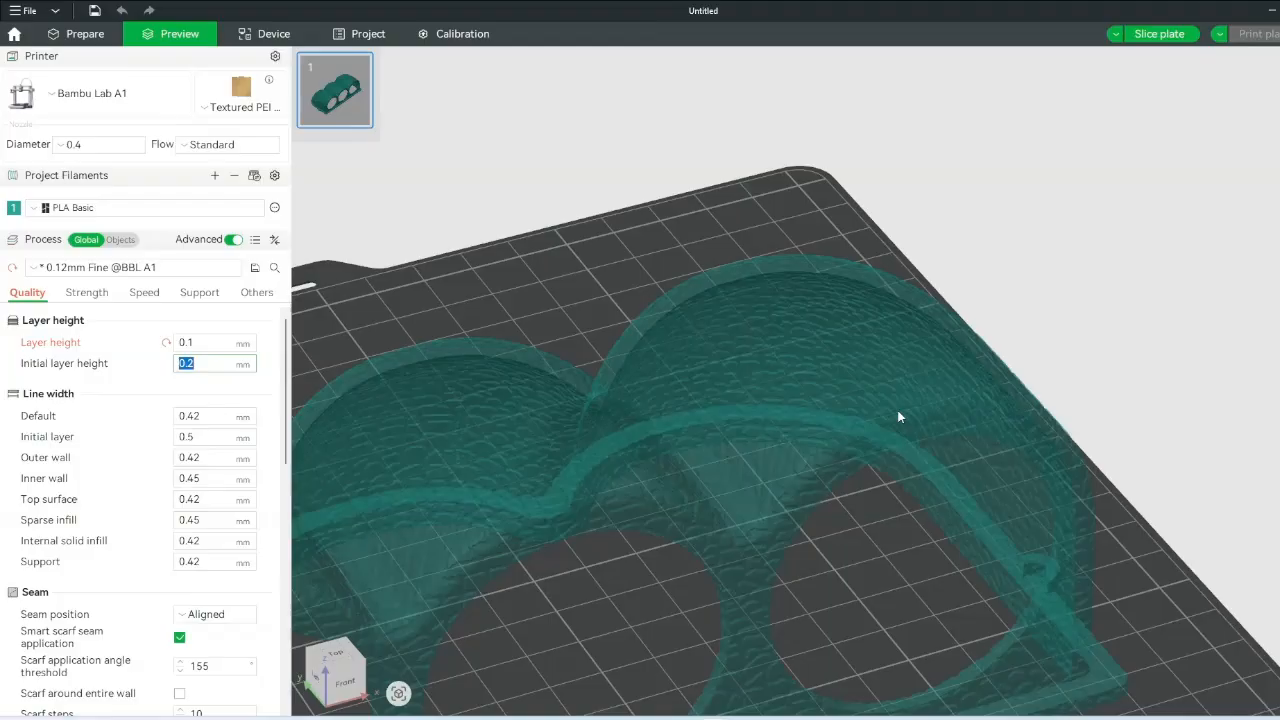
drag(897, 410, 1042, 221)
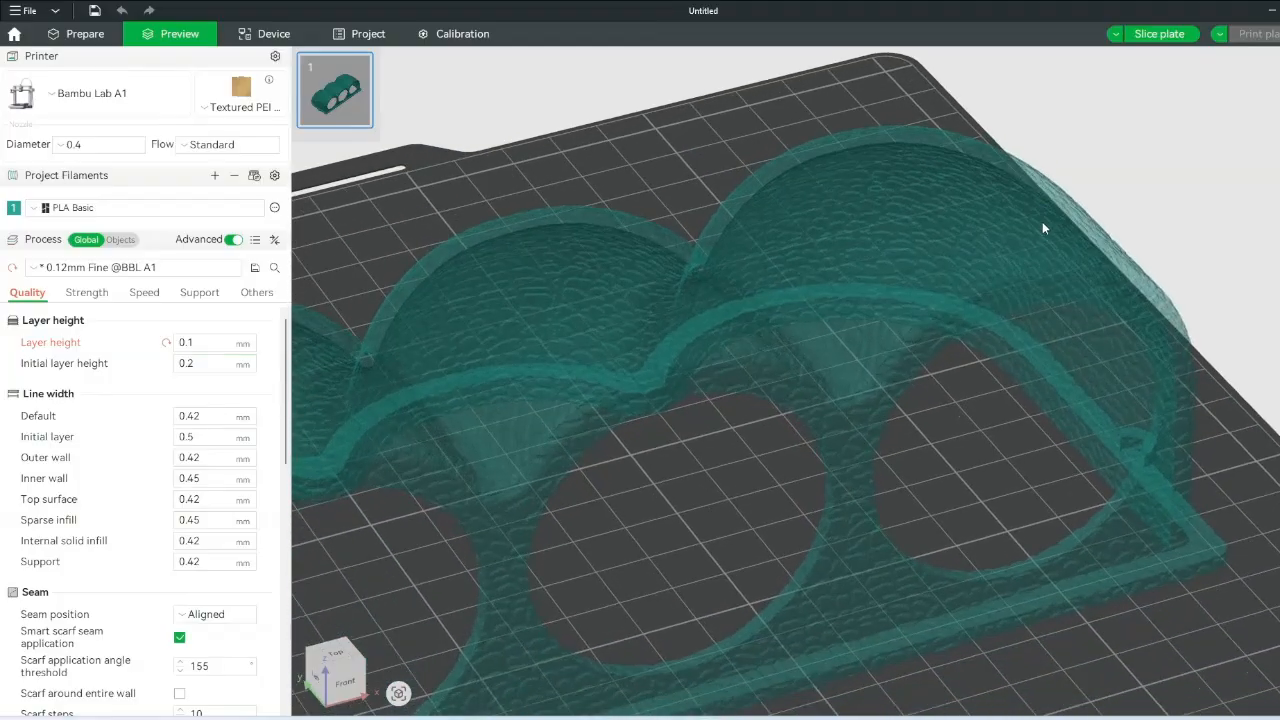
click(1160, 34)
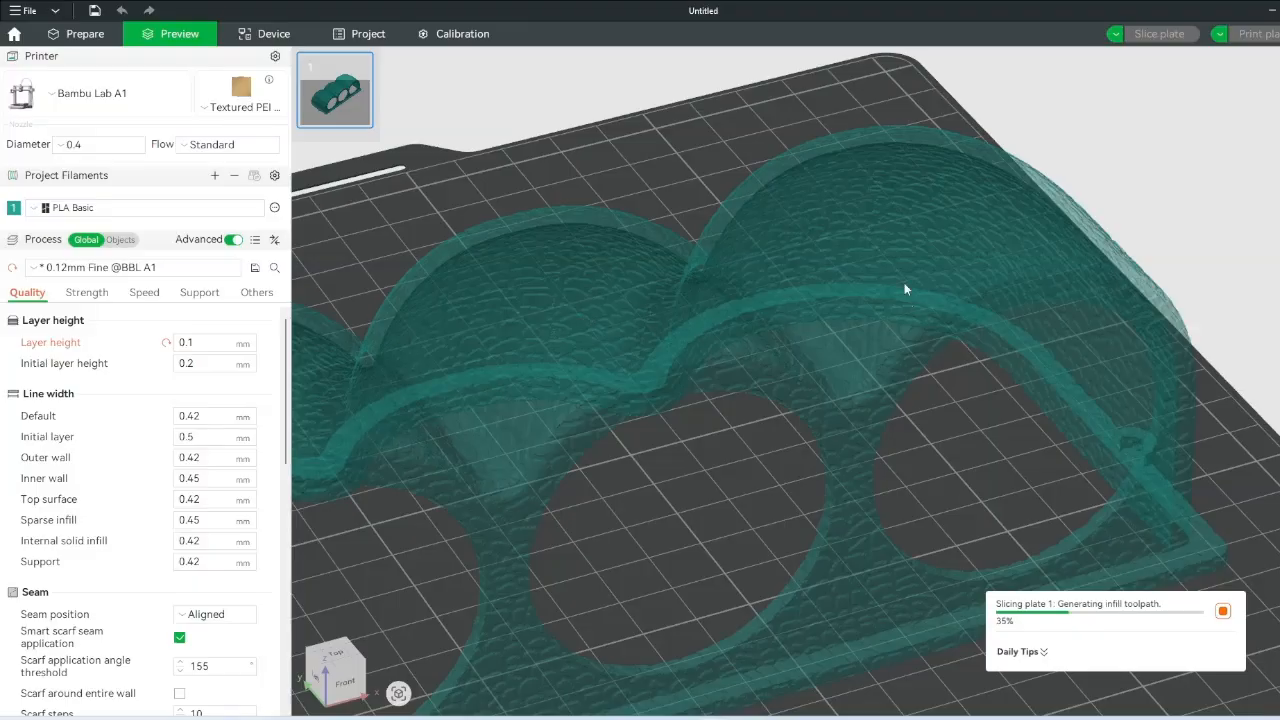
- View the pod from the Left and Front, then orbit over its textured surface while slicing finishes
key(5)
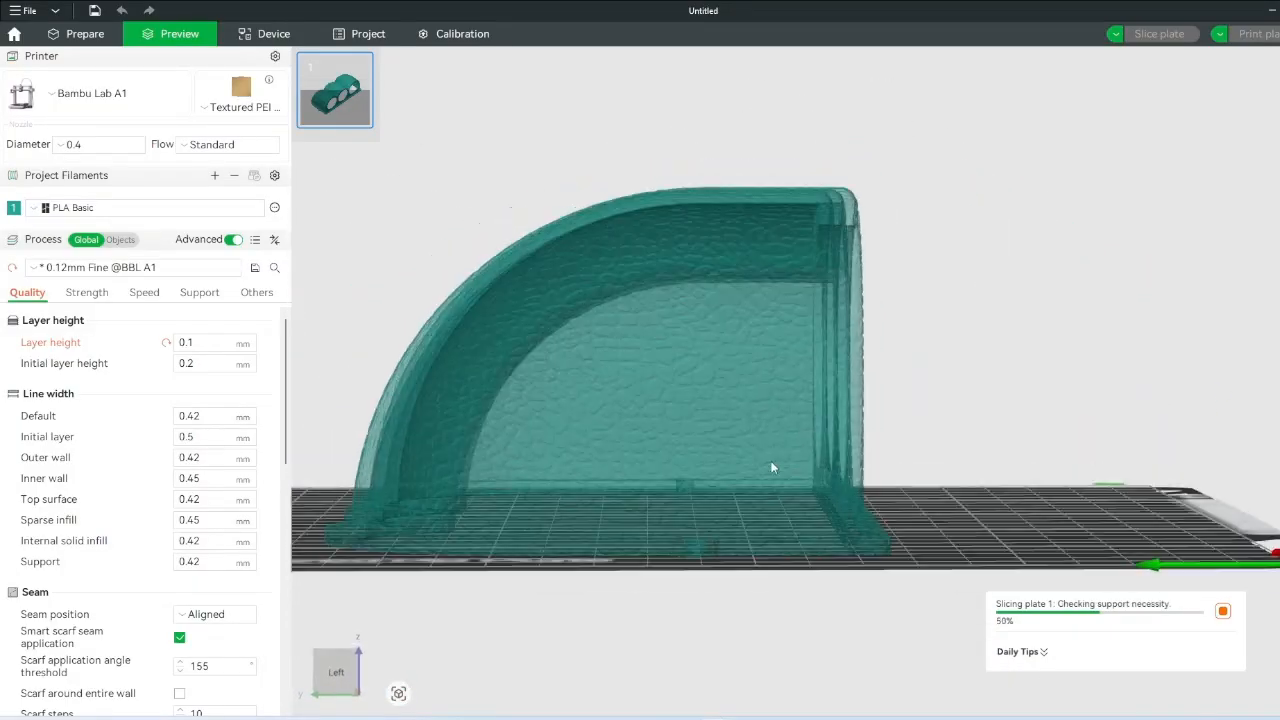
key(3)
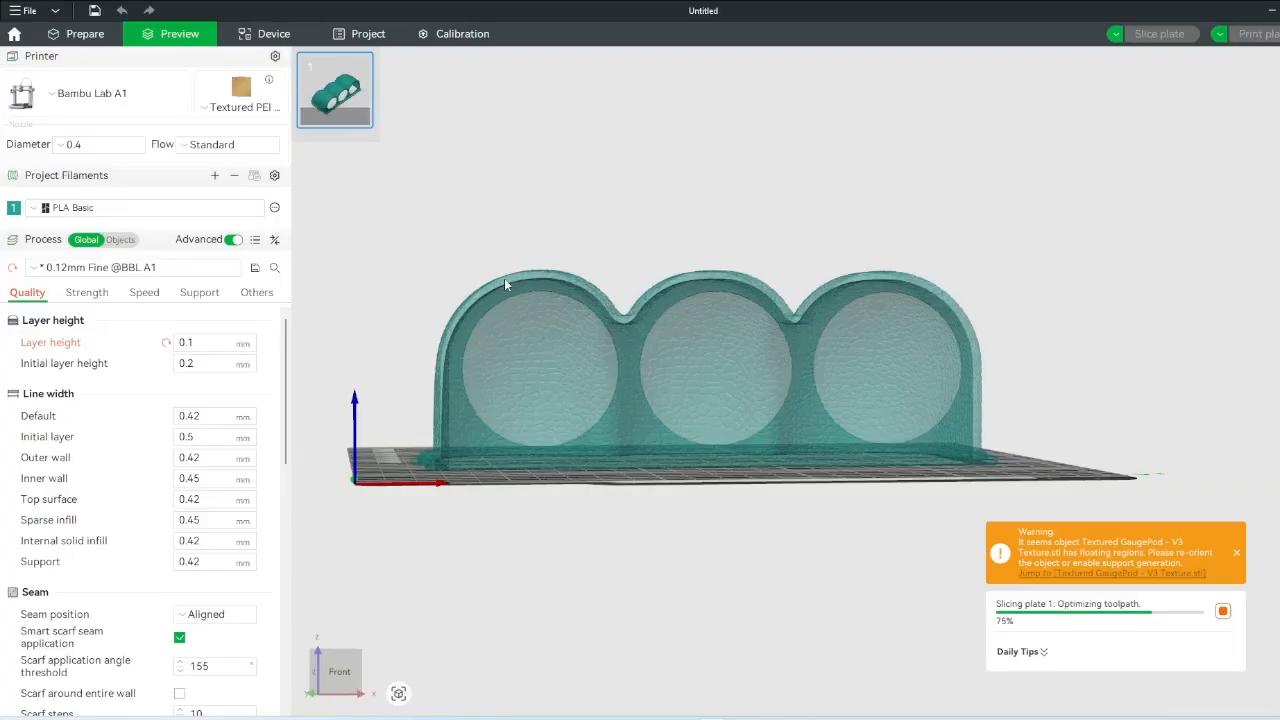
drag(725, 233, 733, 256)
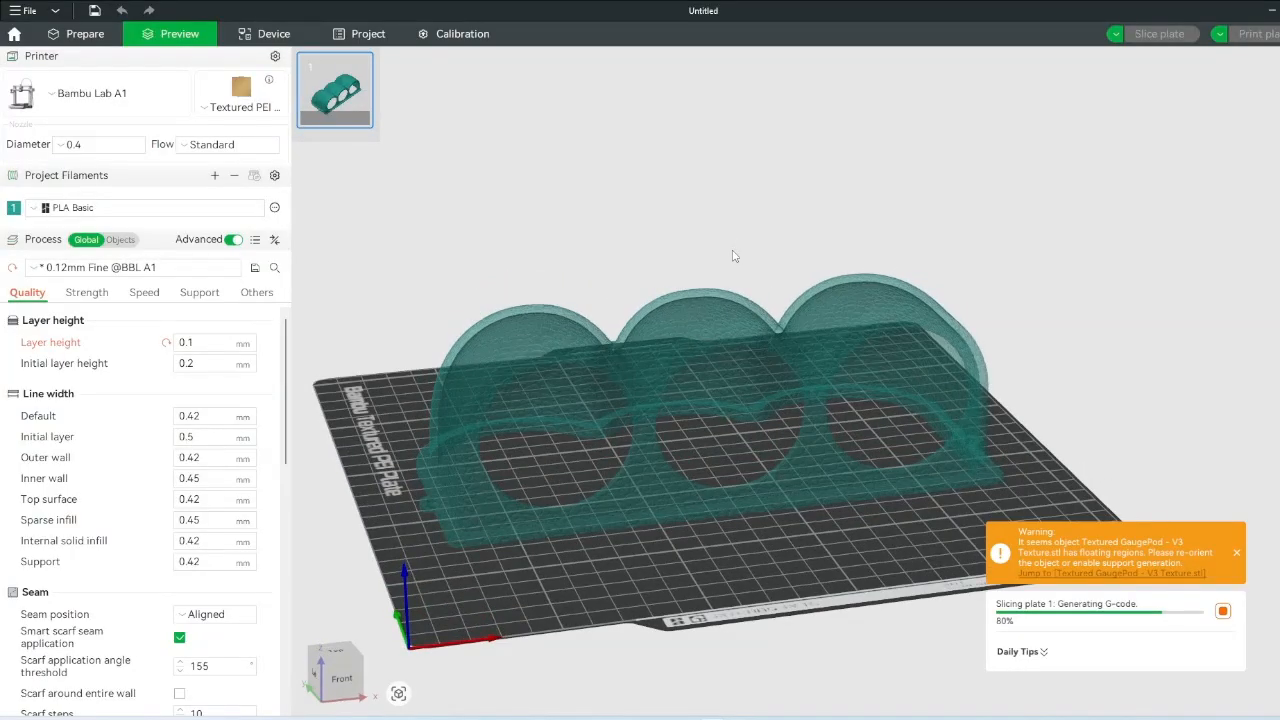
scroll(732, 256, up, 5)
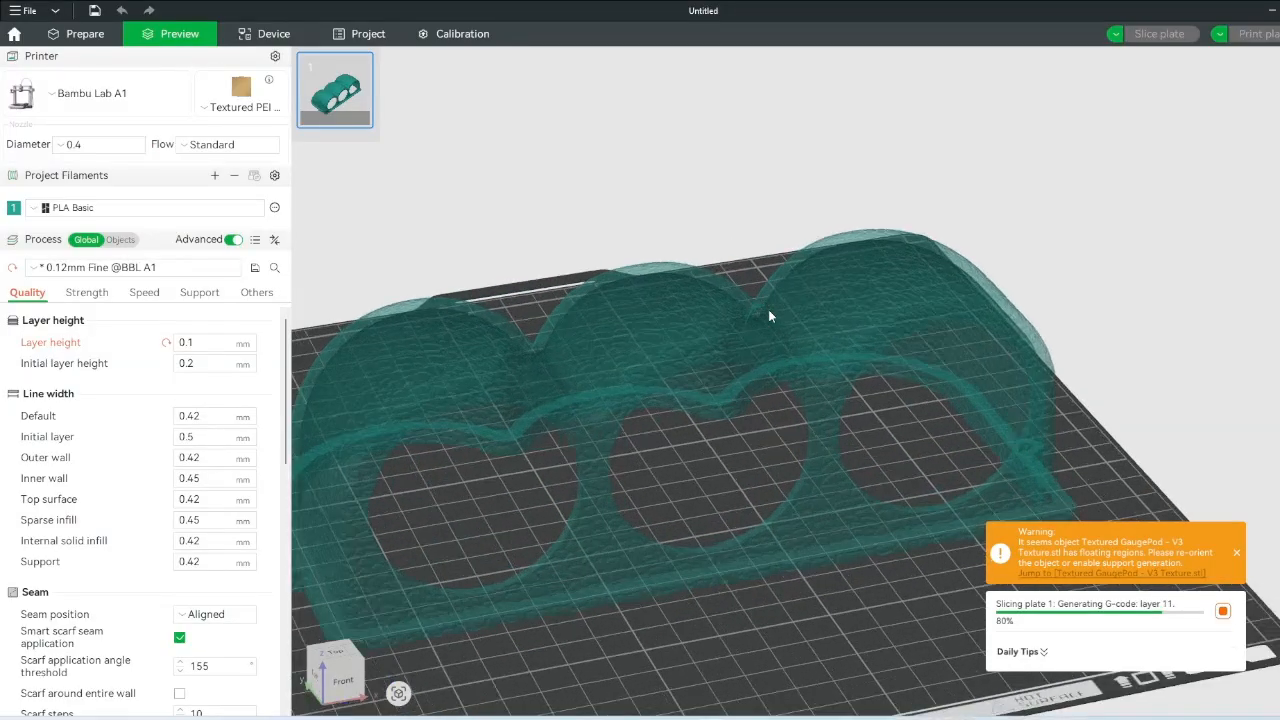
drag(729, 193, 741, 211)
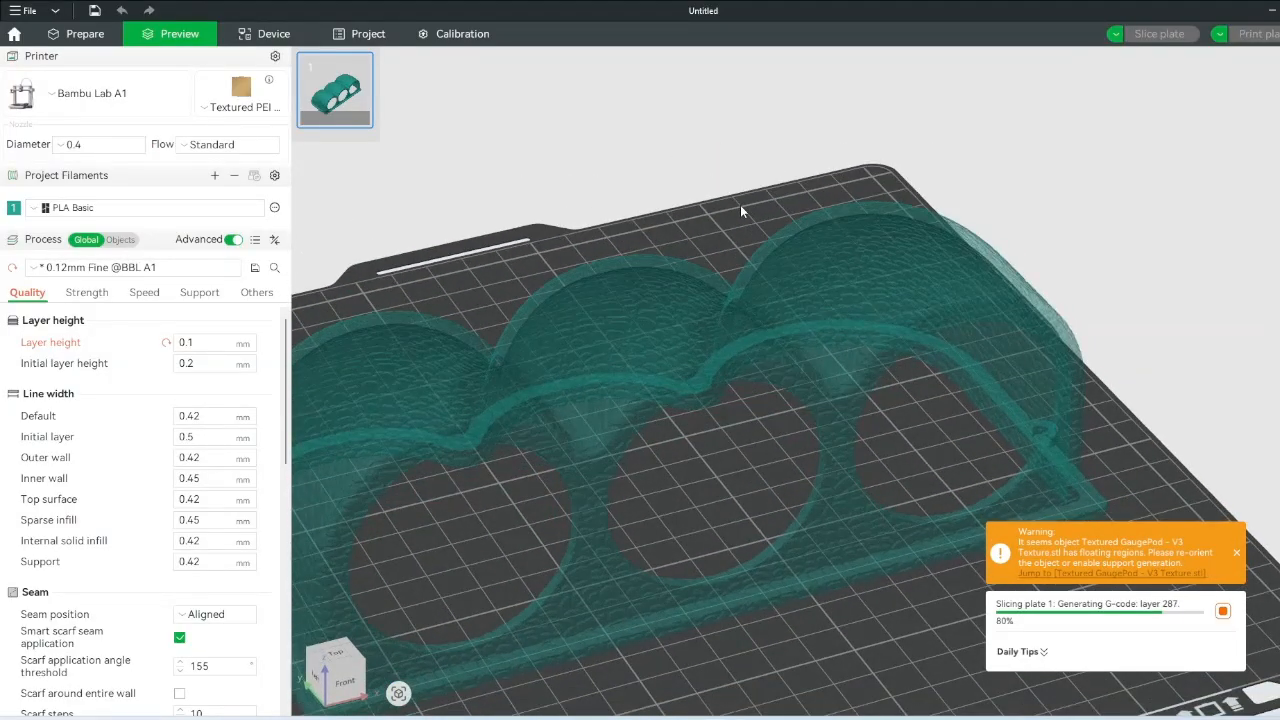
scroll(740, 208, up, 5)
right_drag(706, 298, 837, 391)
scroll(838, 395, up, 4)
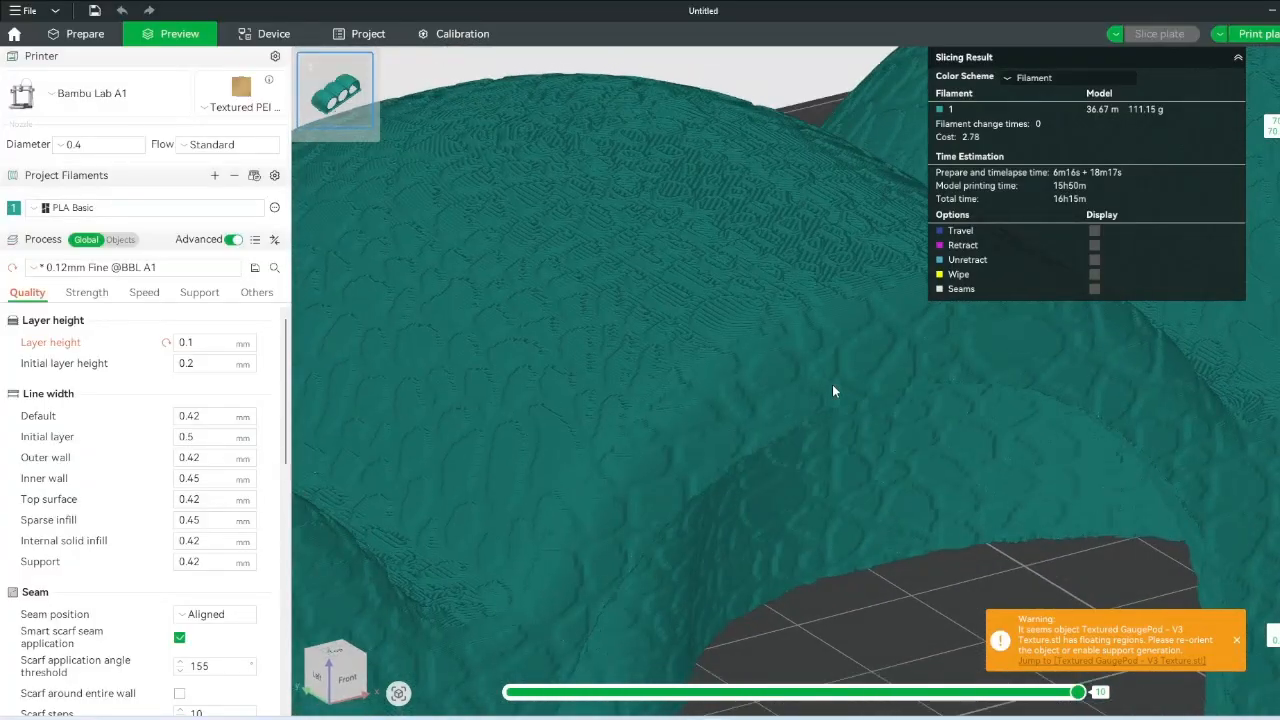
drag(662, 232, 614, 336)
scroll(598, 236, down, 5)
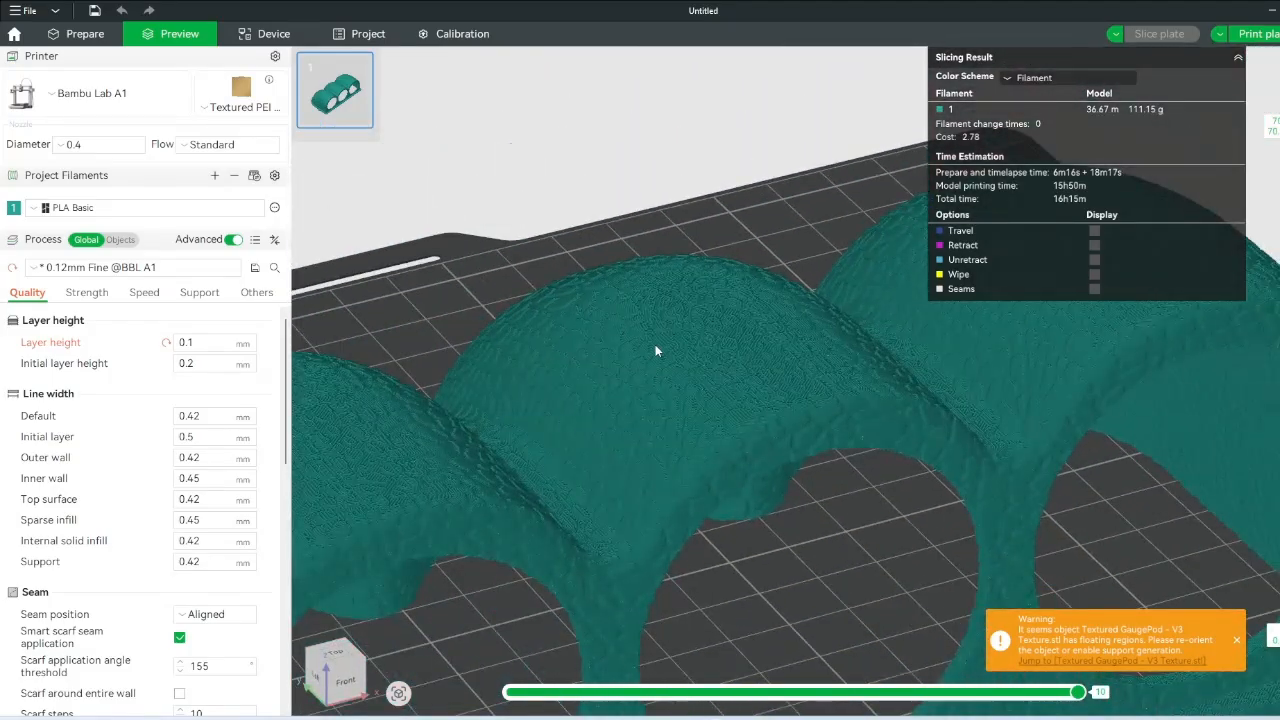
mouse_move(655, 351)
mouse_down()
mouse_move(635, 329)
mouse_move(647, 364)
mouse_up()
drag(687, 423, 668, 226)
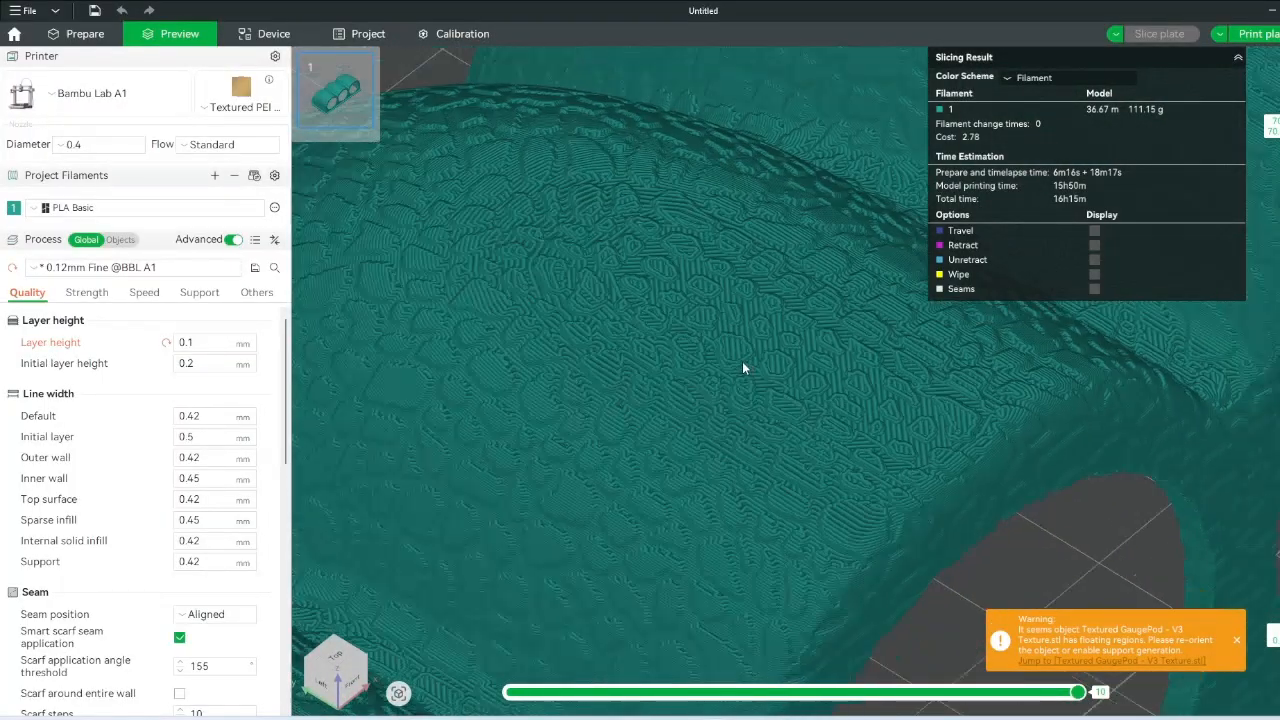
scroll(746, 366, down, 7)
drag(840, 409, 869, 461)
scroll(868, 458, up, 10)
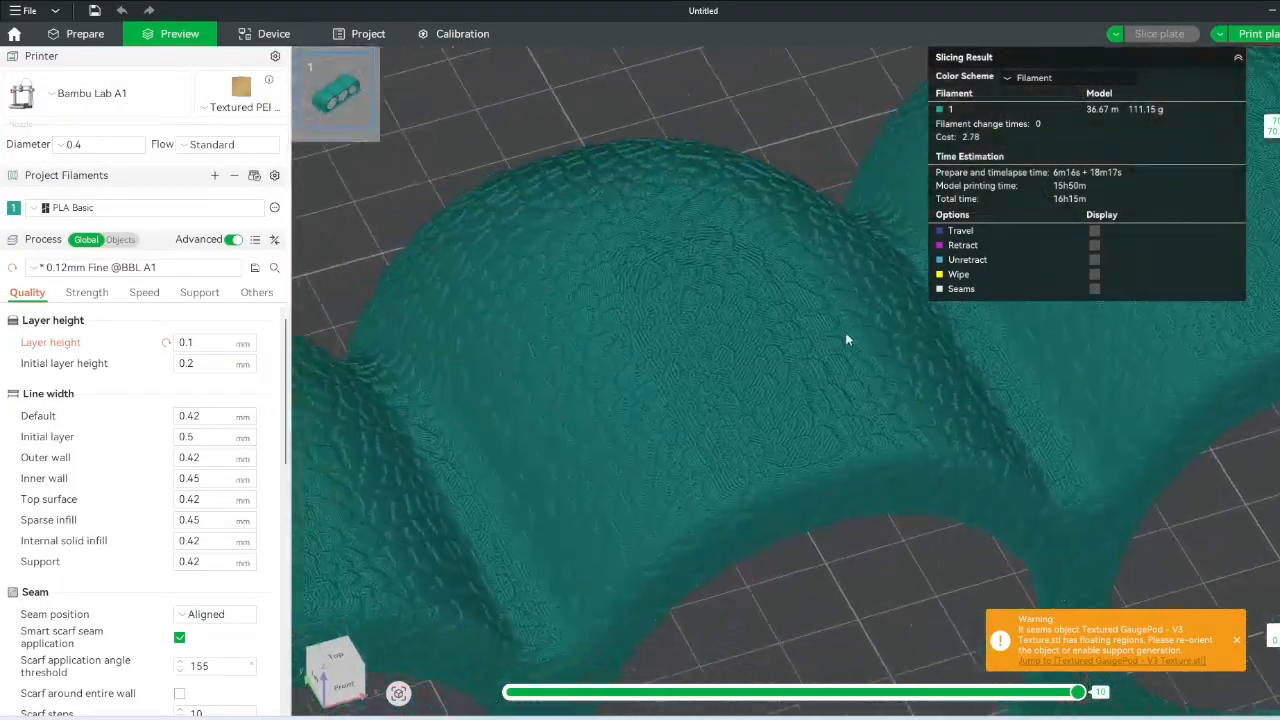
scroll(852, 444, down, 7)
drag(848, 442, 762, 291)
scroll(780, 391, up, 2)
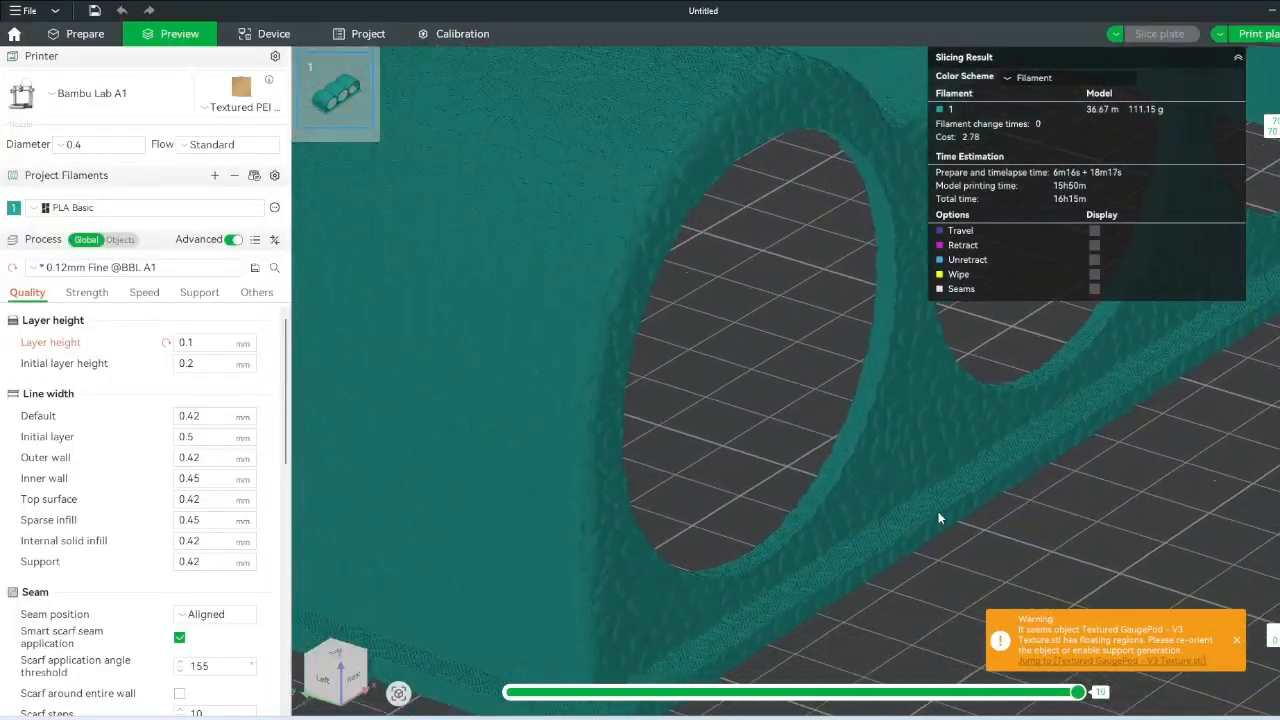
right_drag(937, 512, 804, 282)
scroll(829, 382, up, 3)
drag(829, 382, 832, 393)
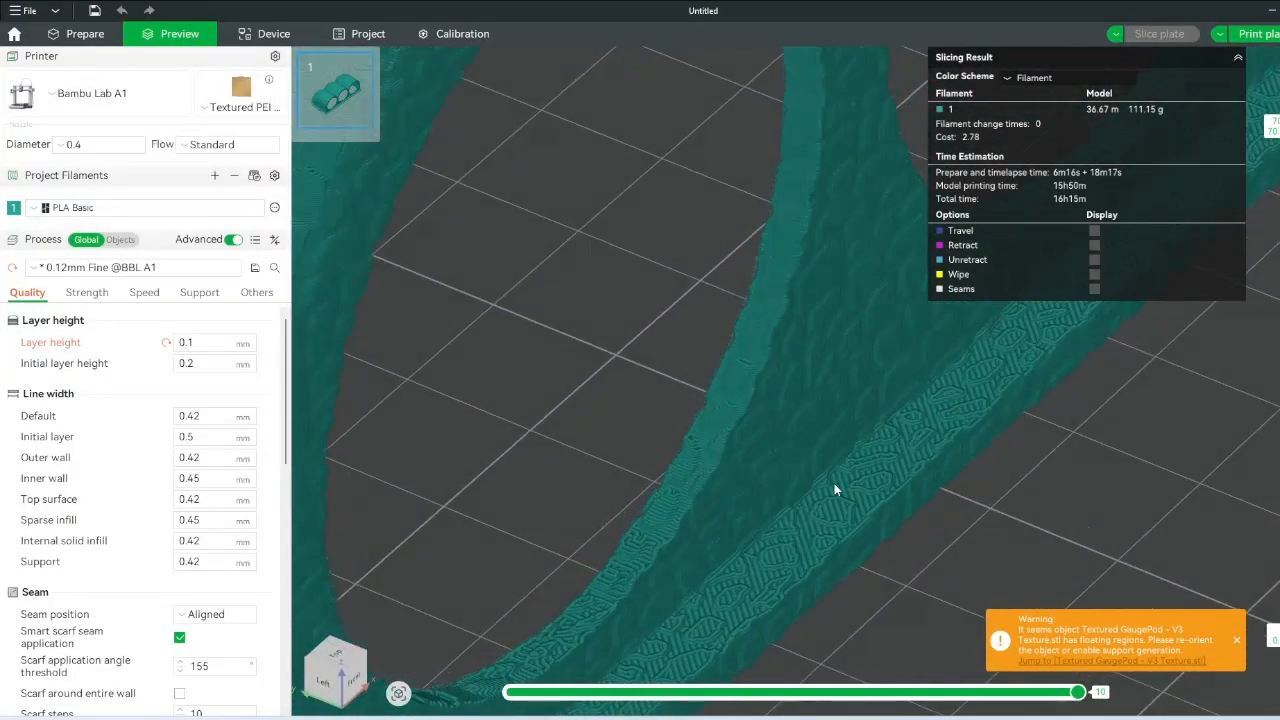
scroll(800, 277, down, 8)
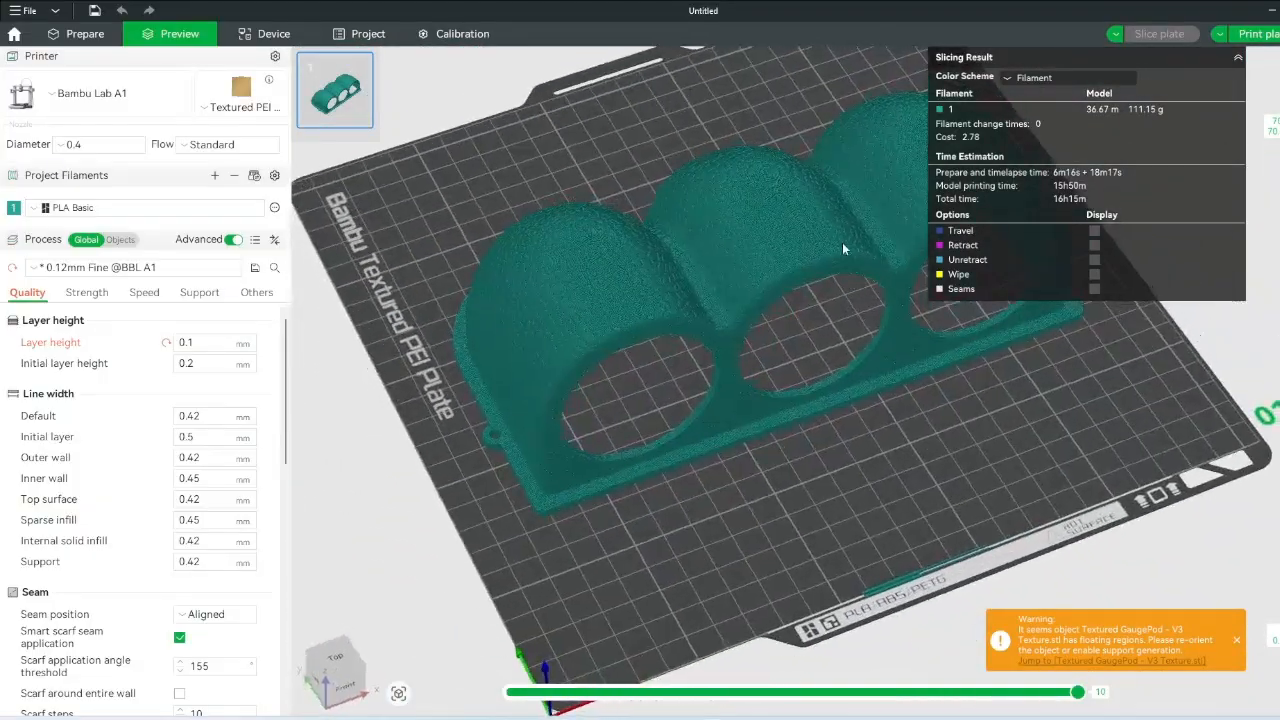
right_drag(843, 256, 816, 365)
scroll(816, 365, up, 2)
drag(816, 423, 818, 407)
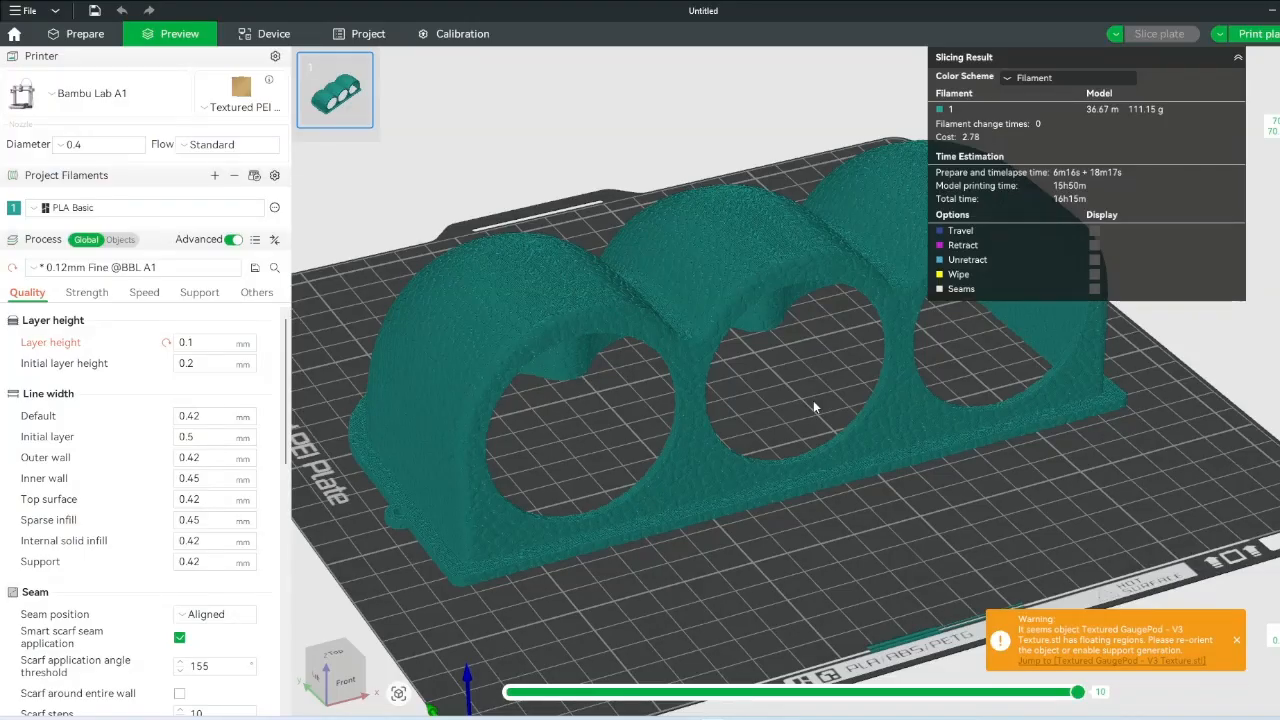
mouse_move(804, 416)
mouse_down()
mouse_move(806, 438)
mouse_move(810, 427)
mouse_up()
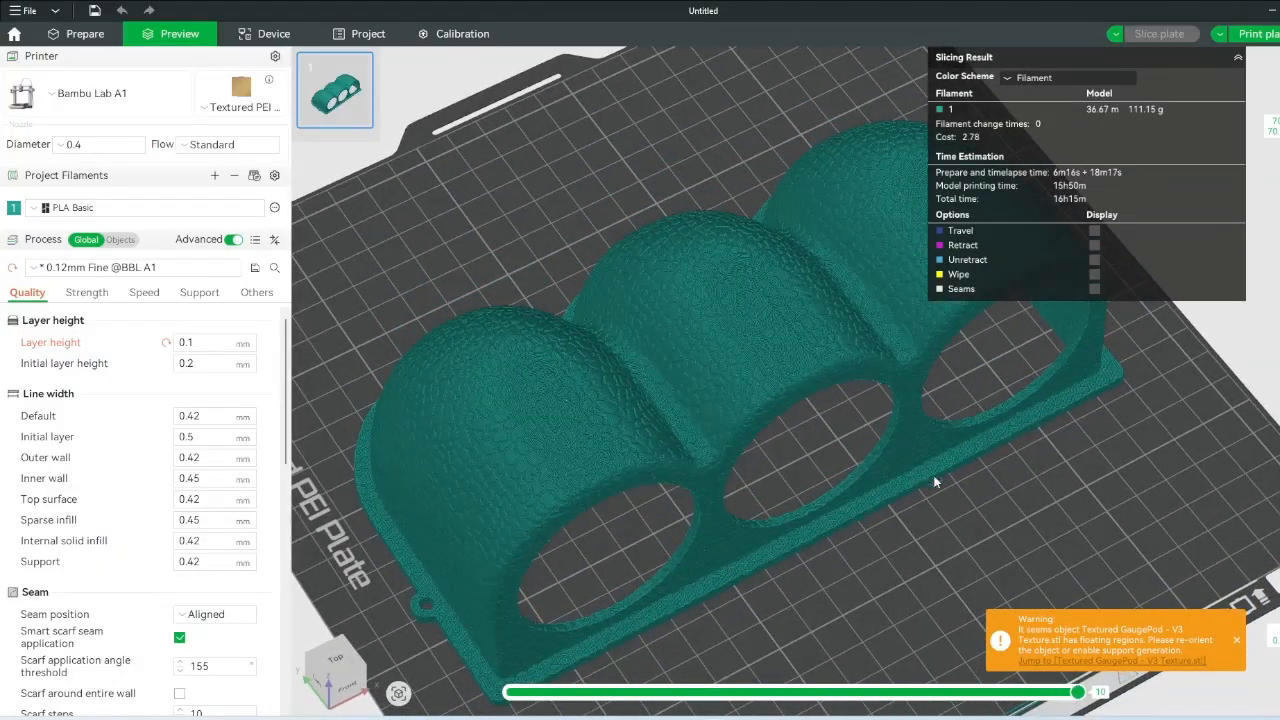